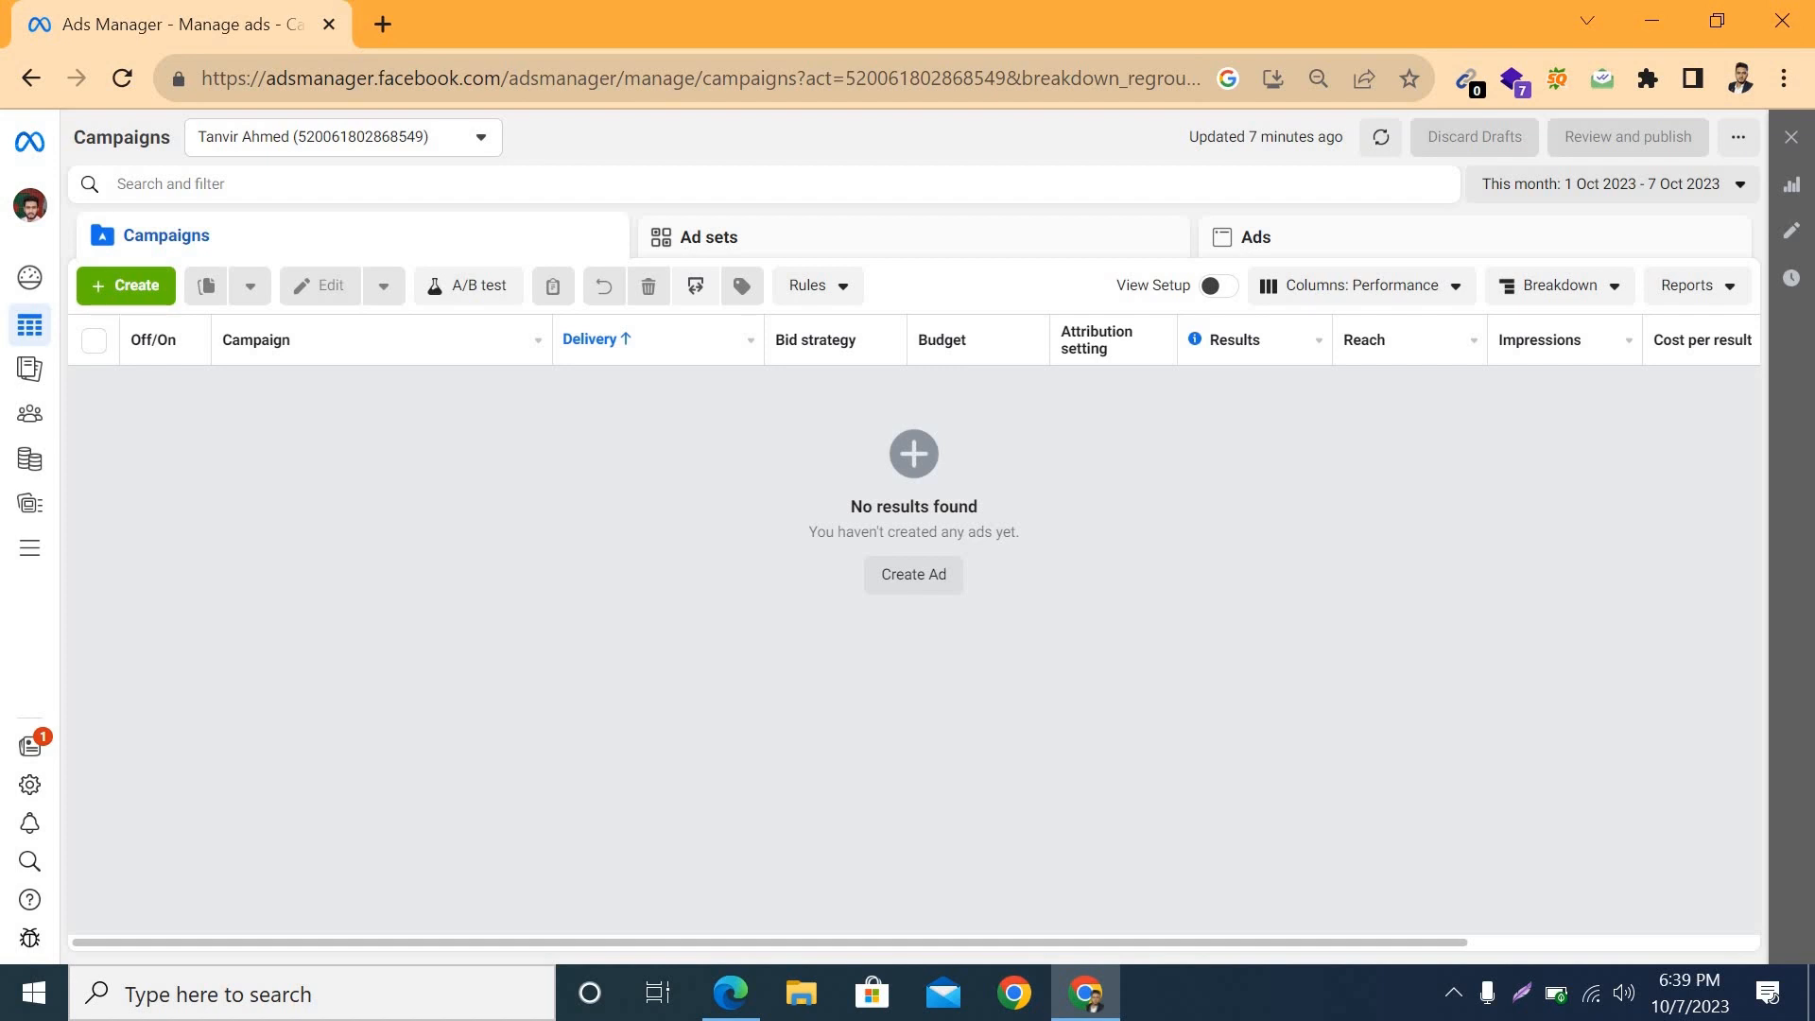
Step: Switch to Edge and examine the N2 fashion Facebook page, including its intro, photos and latest men's trouser post
left_click(730, 993)
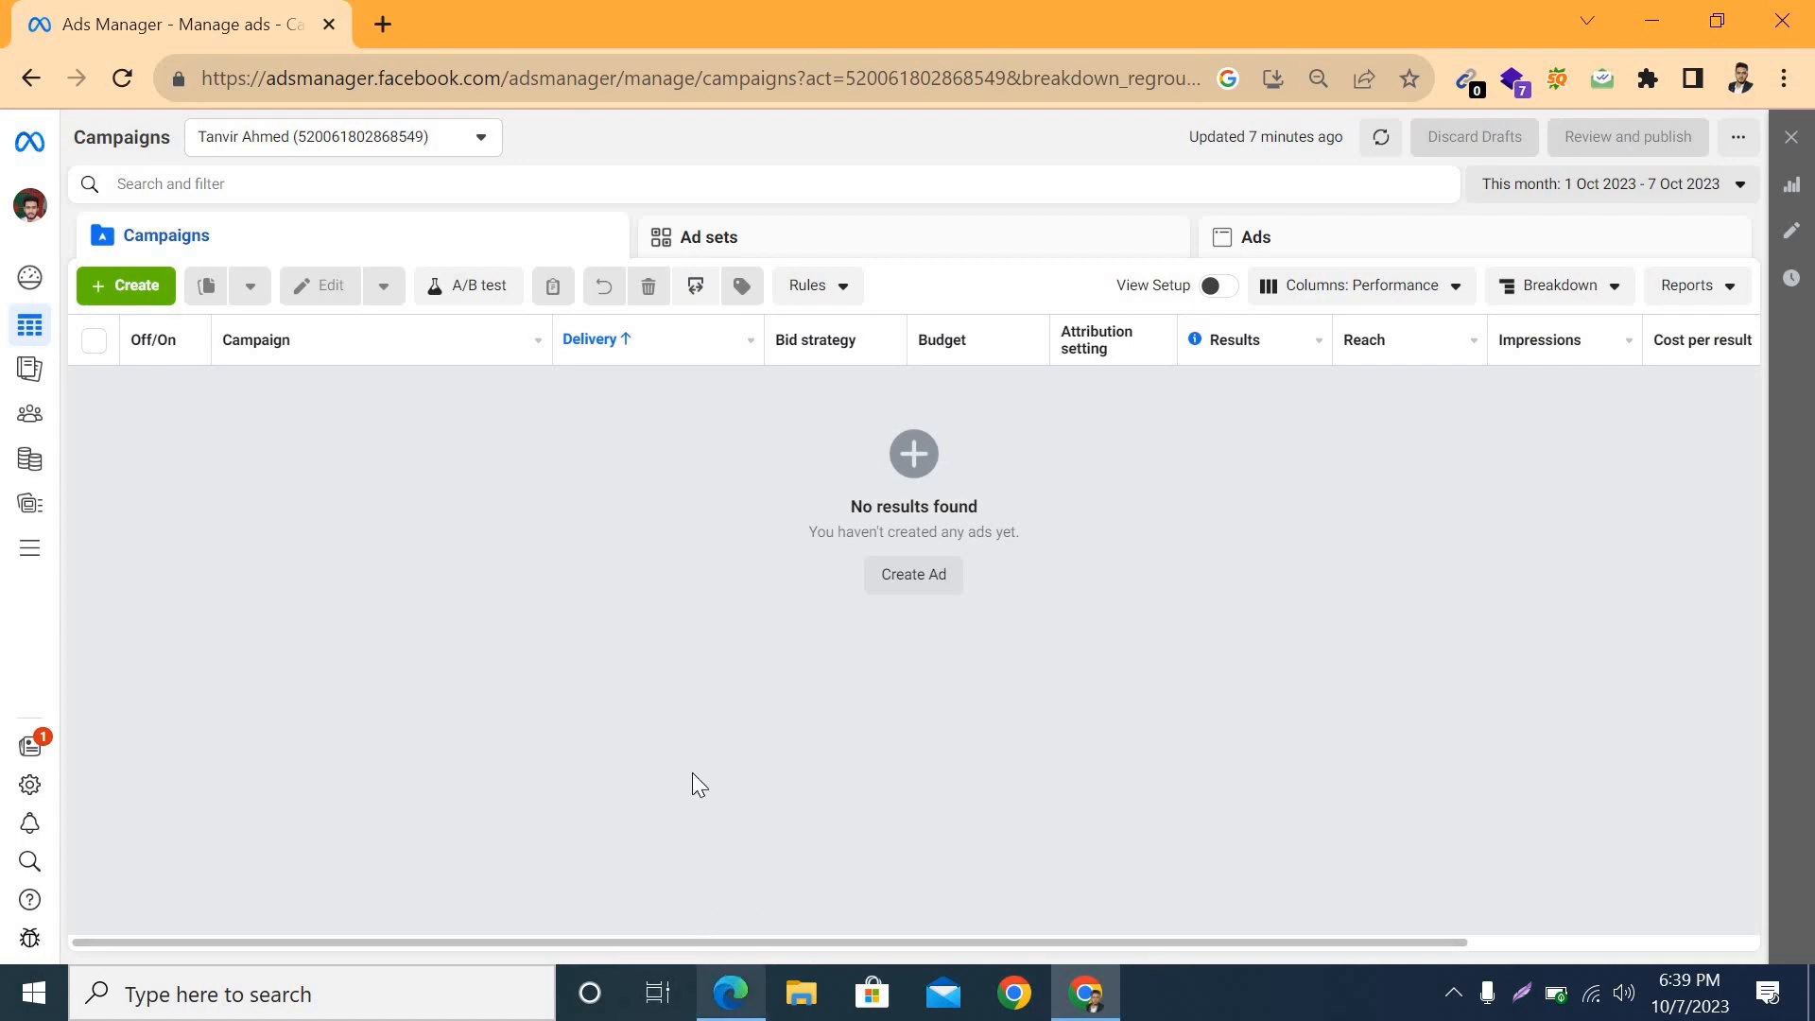
scroll(839, 698, "down", 5)
scroll(838, 700, "up", 4)
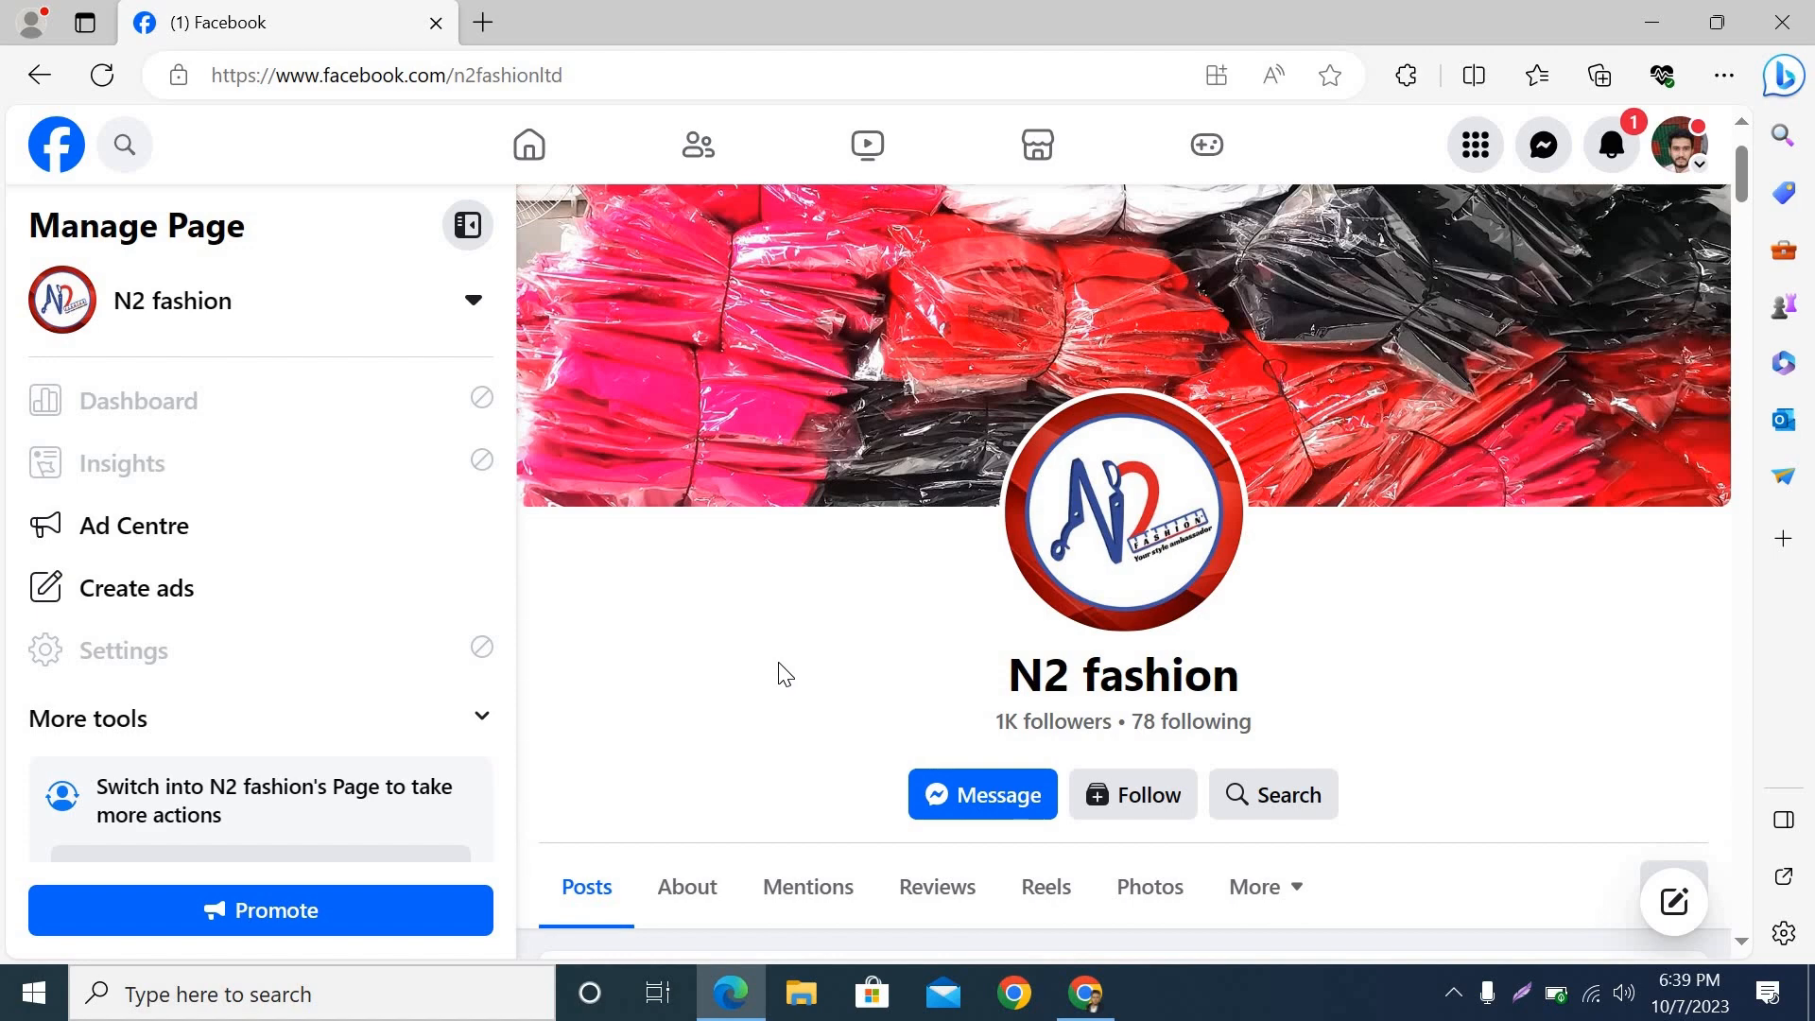
scroll(786, 674, "down", 20)
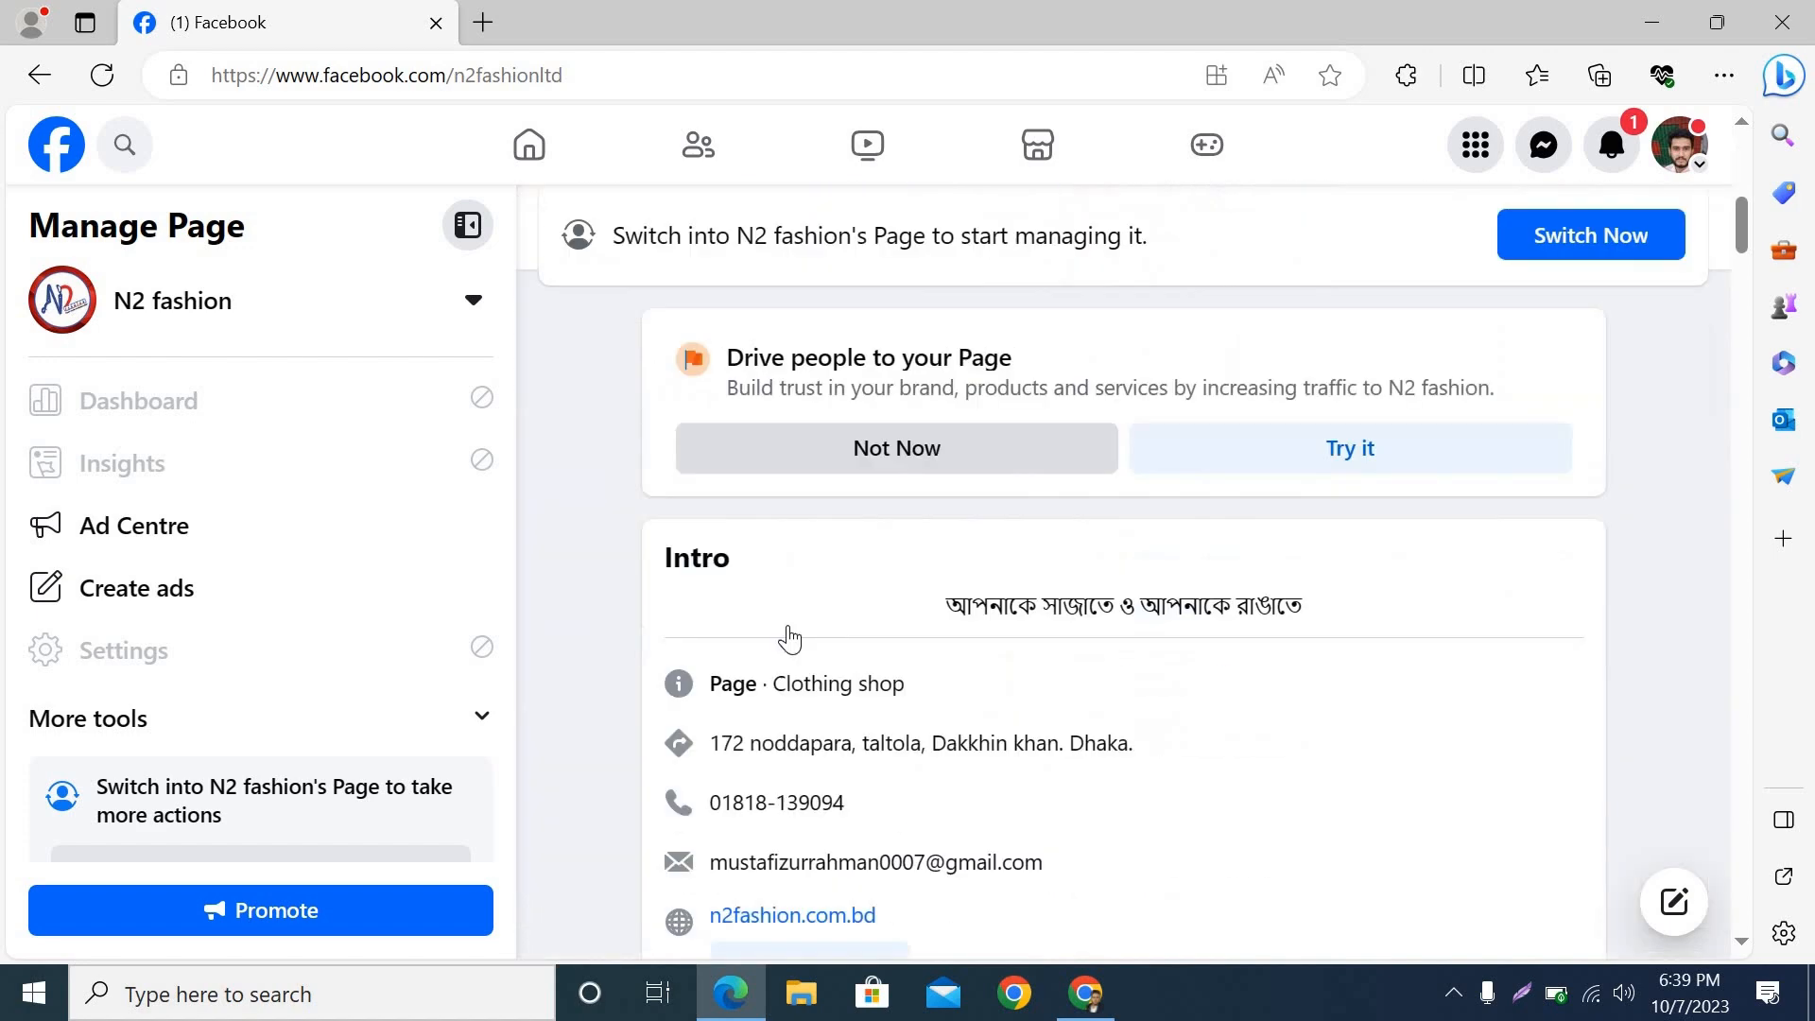
scroll(790, 645, "down", 3)
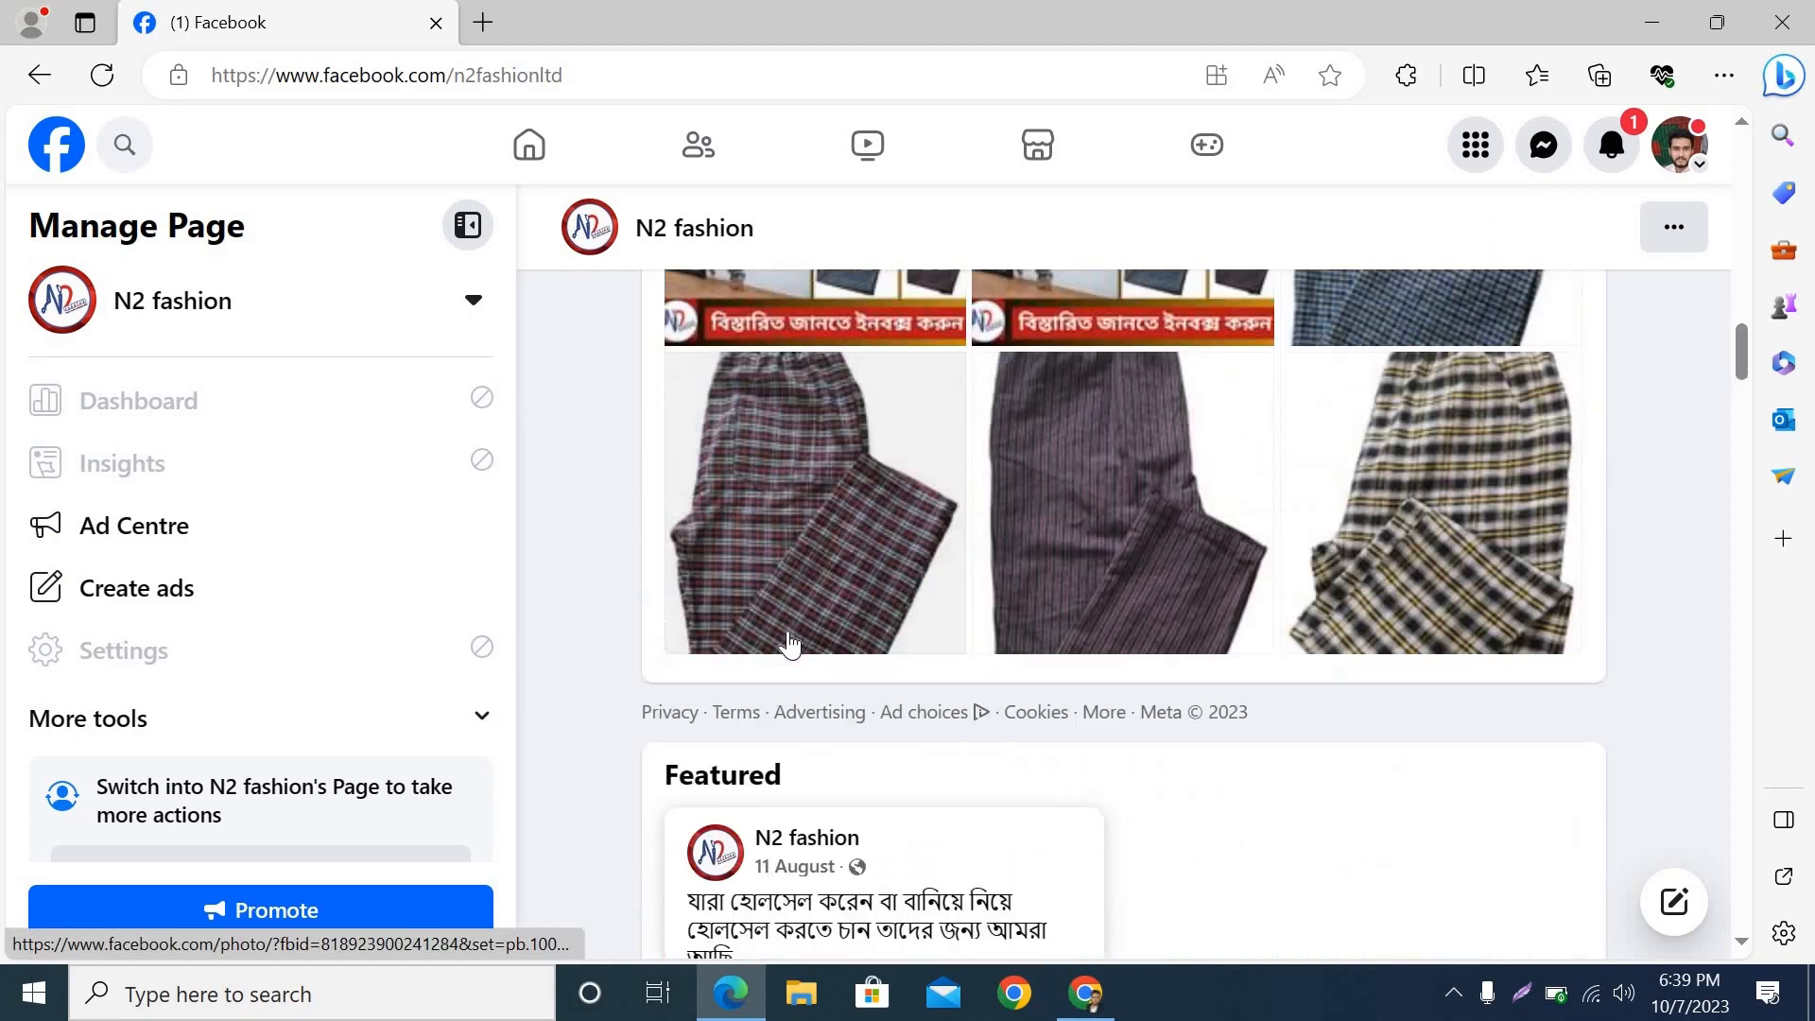
scroll(789, 646, "up", 4)
scroll(789, 645, "down", 8)
scroll(789, 645, "down", 10)
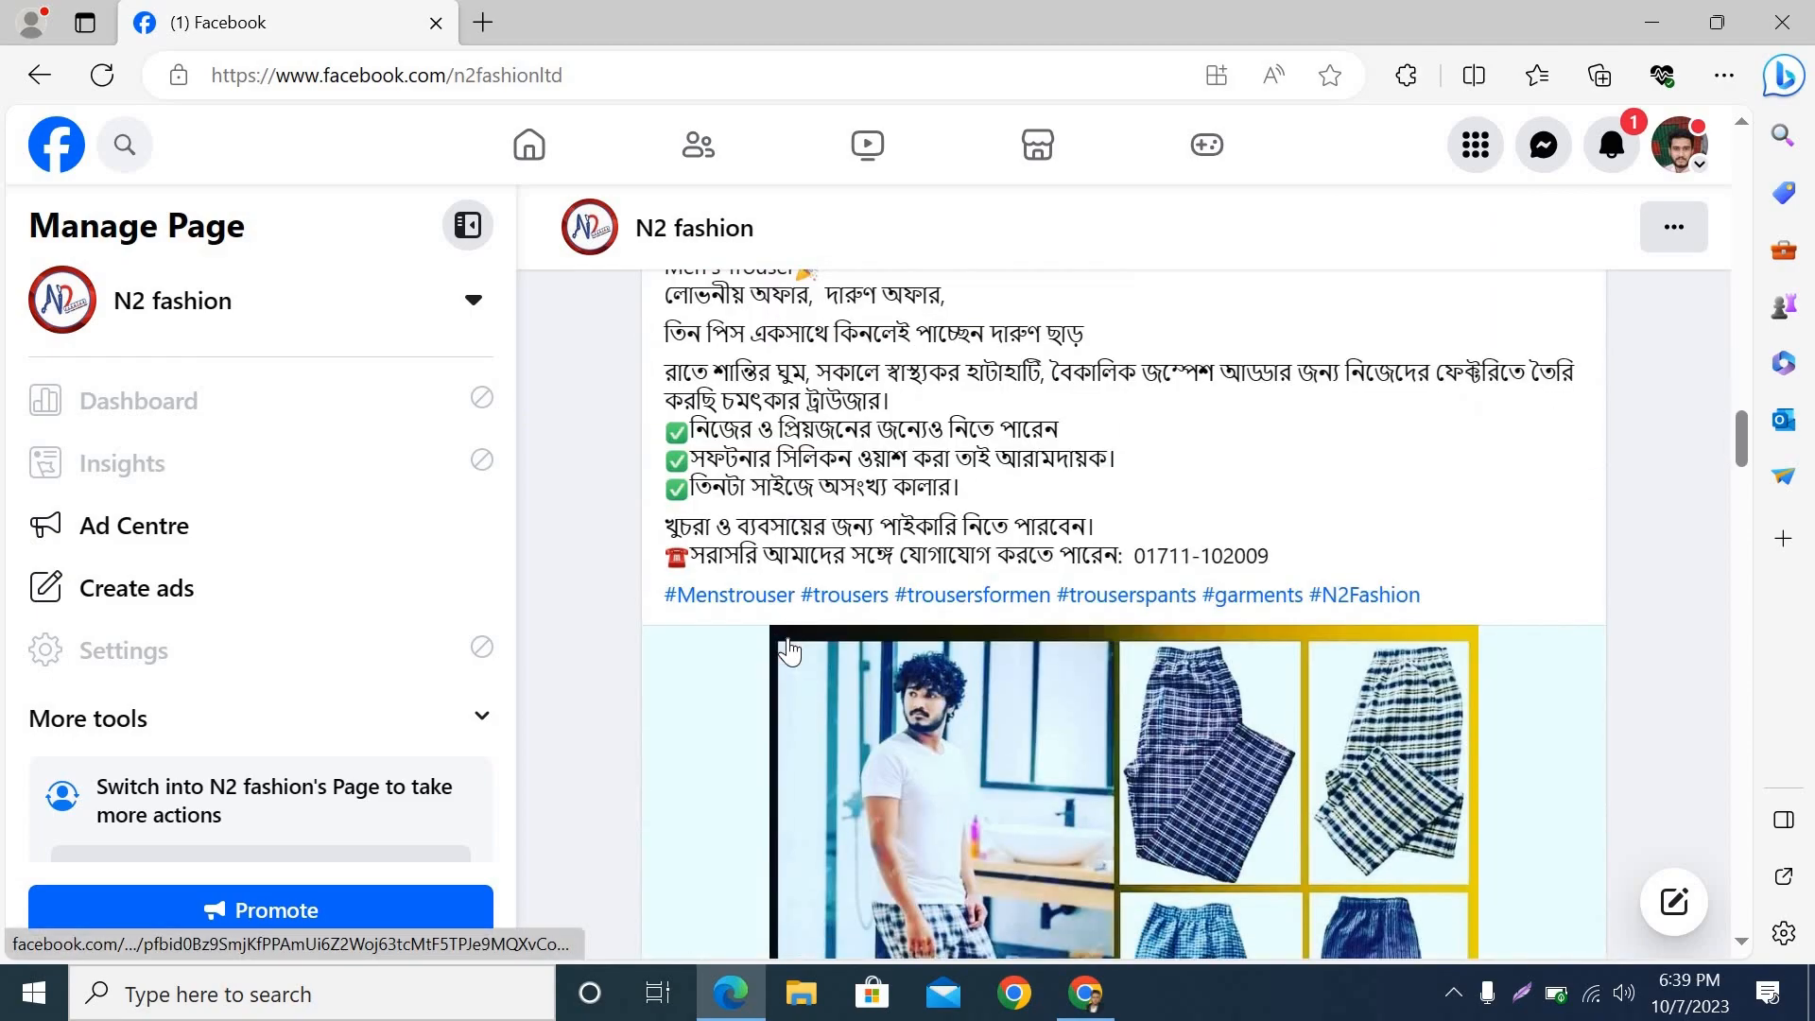
scroll(790, 650, "up", 3)
scroll(790, 651, "down", 1)
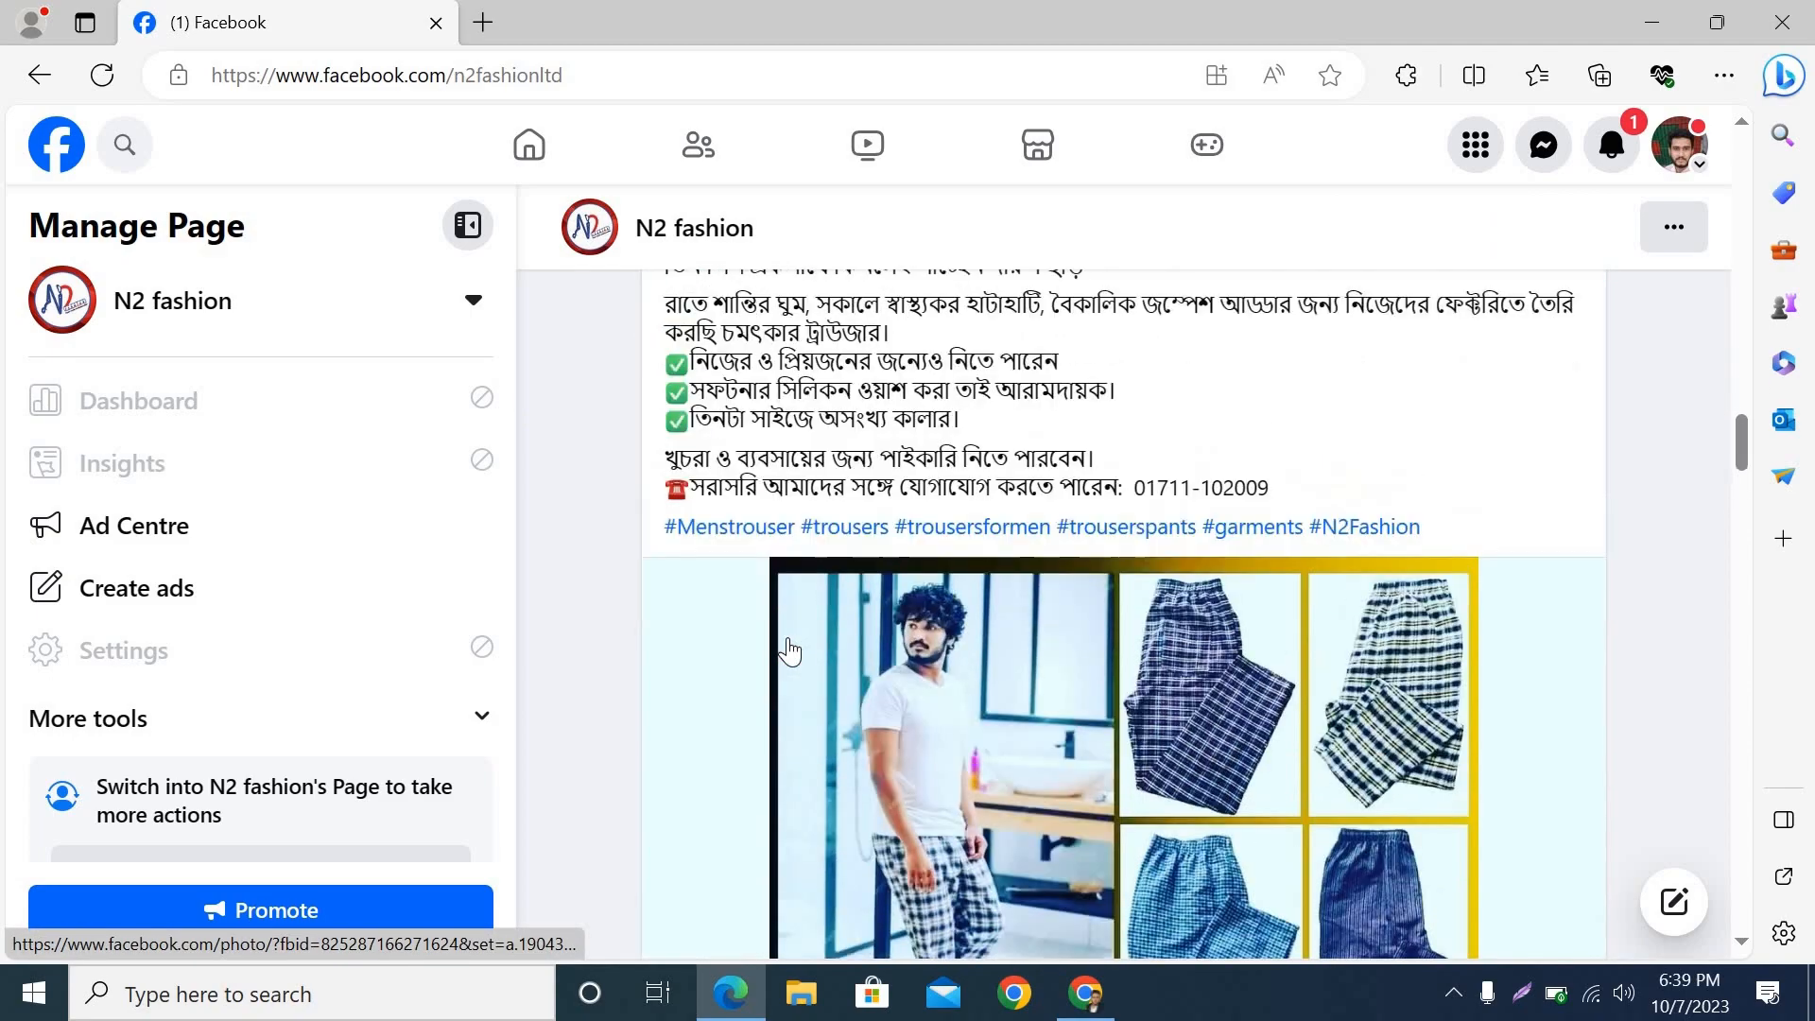
scroll(789, 606, "up", 4)
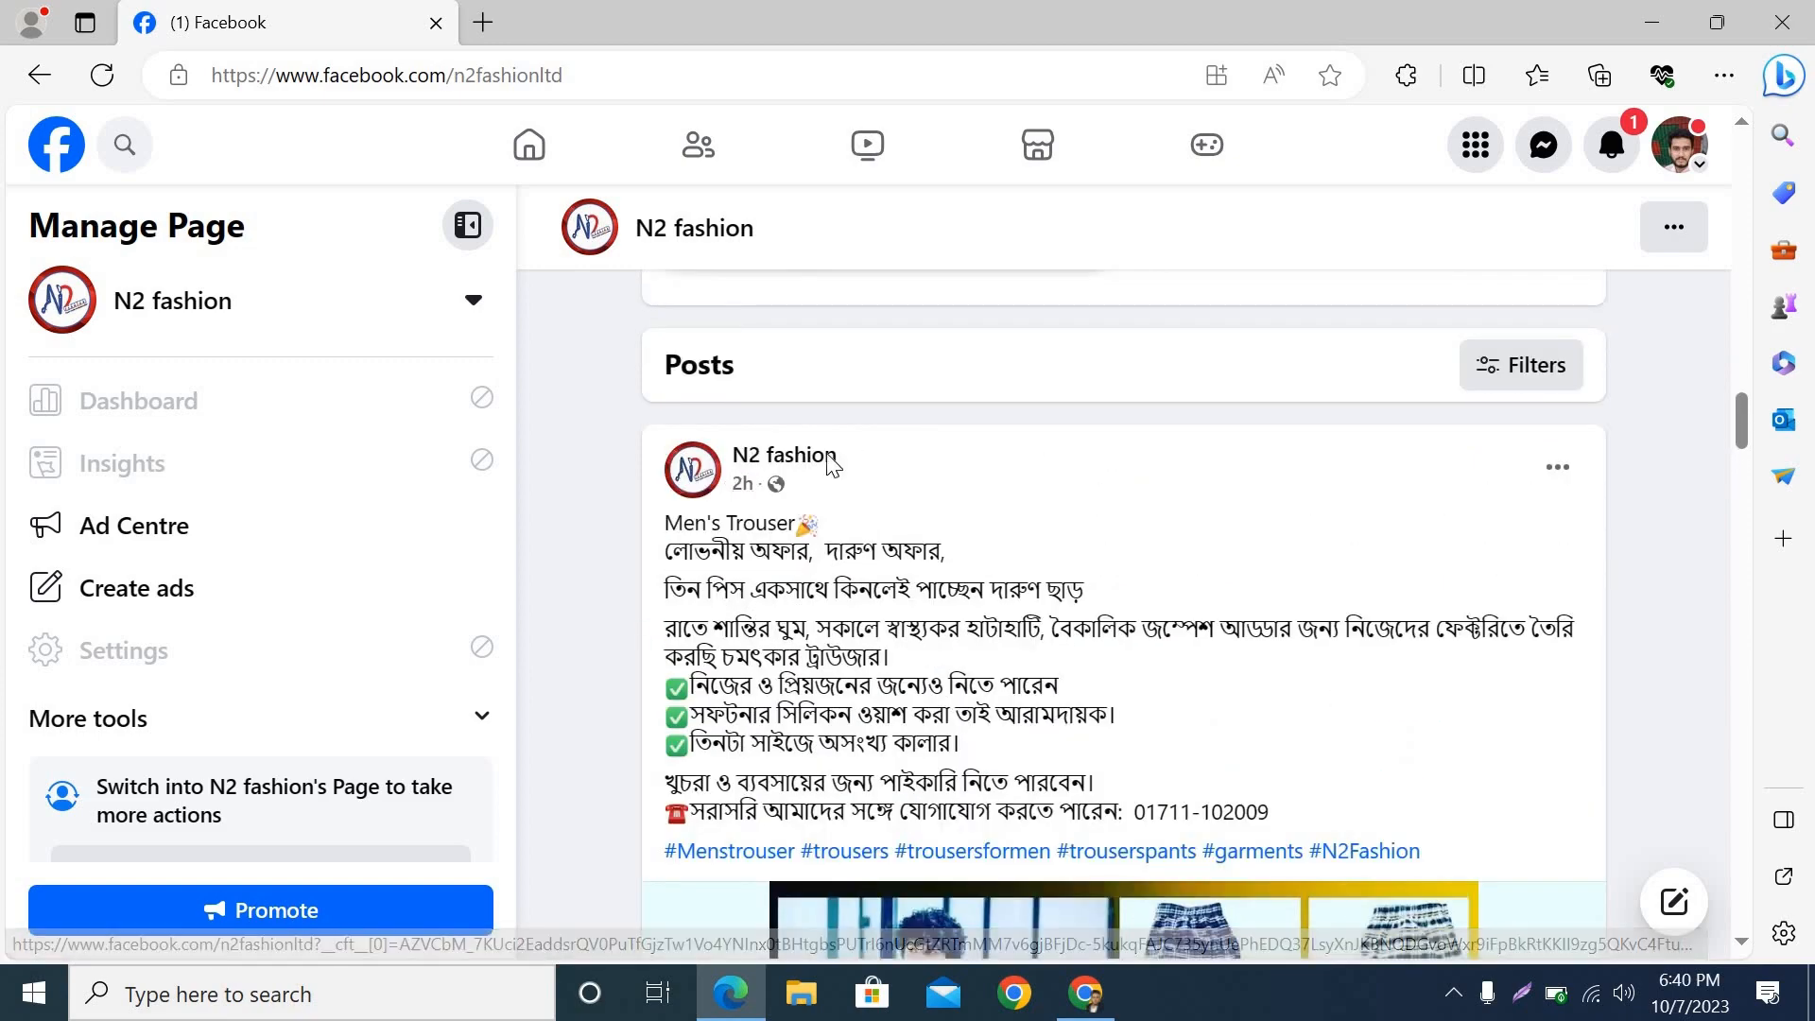
left_click_drag(731, 458, 842, 463)
scroll(1256, 753, "down", 3)
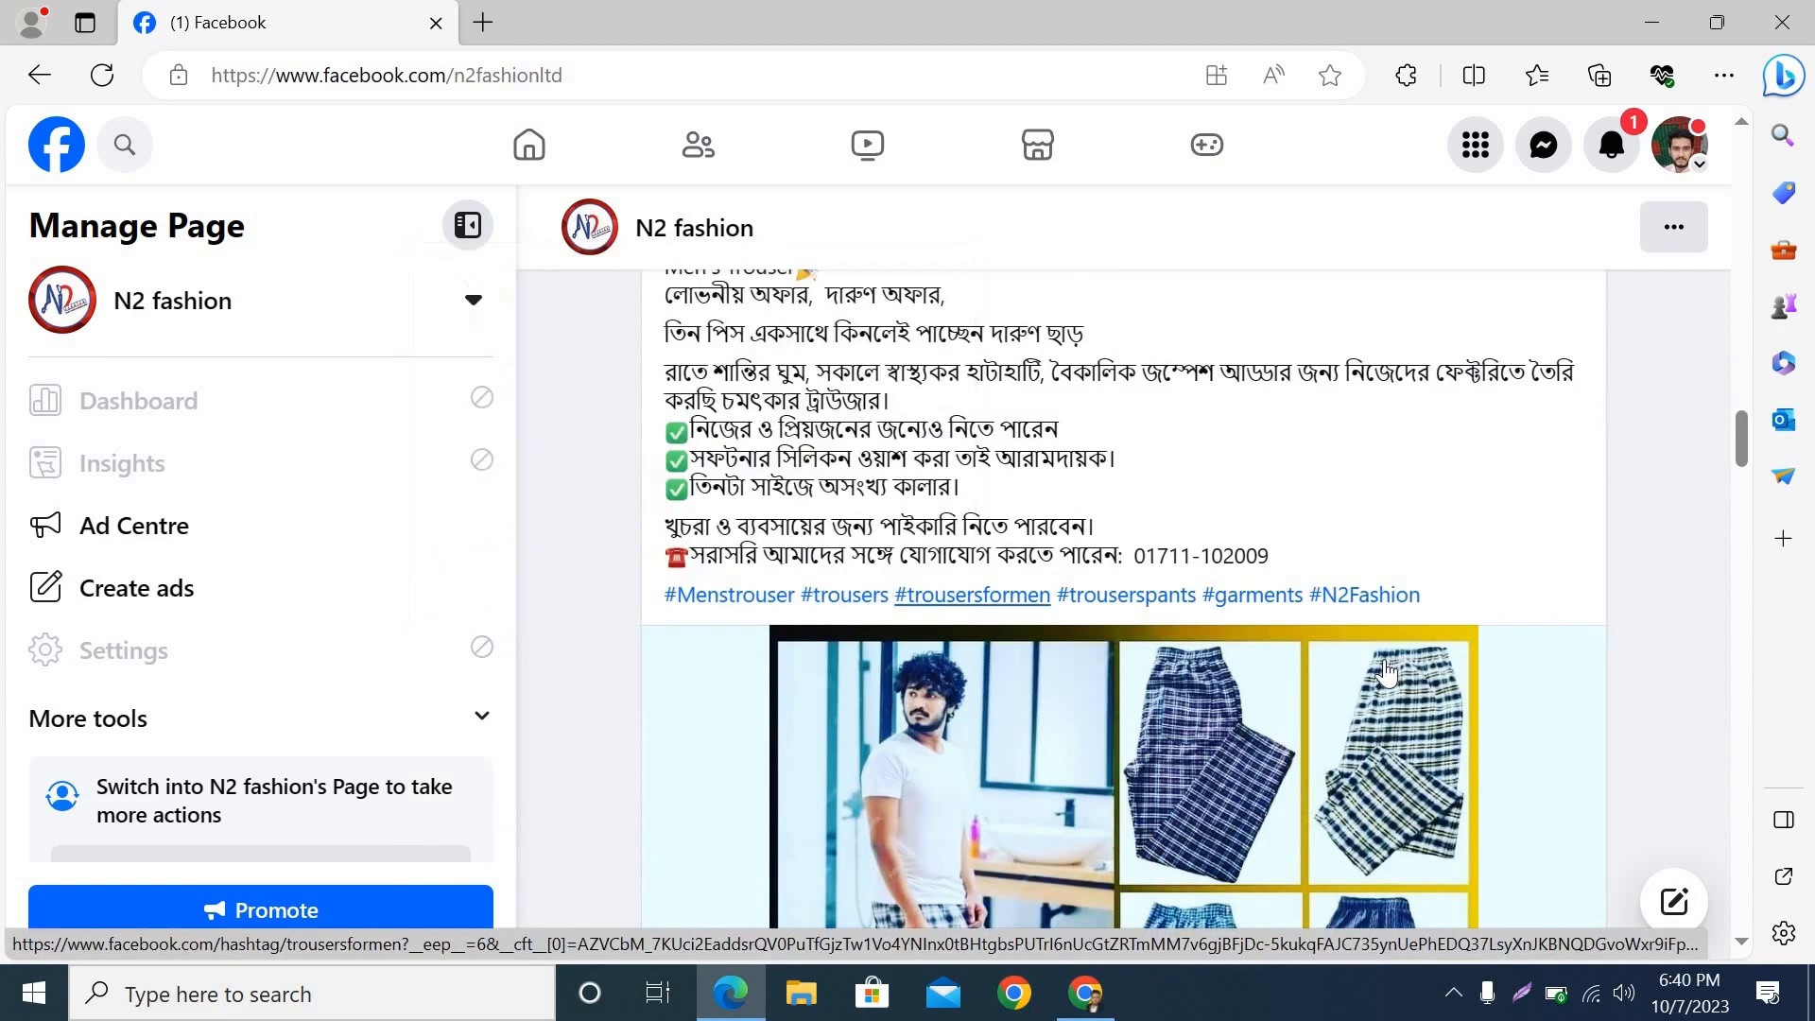
scroll(1308, 700, "down", 3)
scroll(1308, 704, "down", 1)
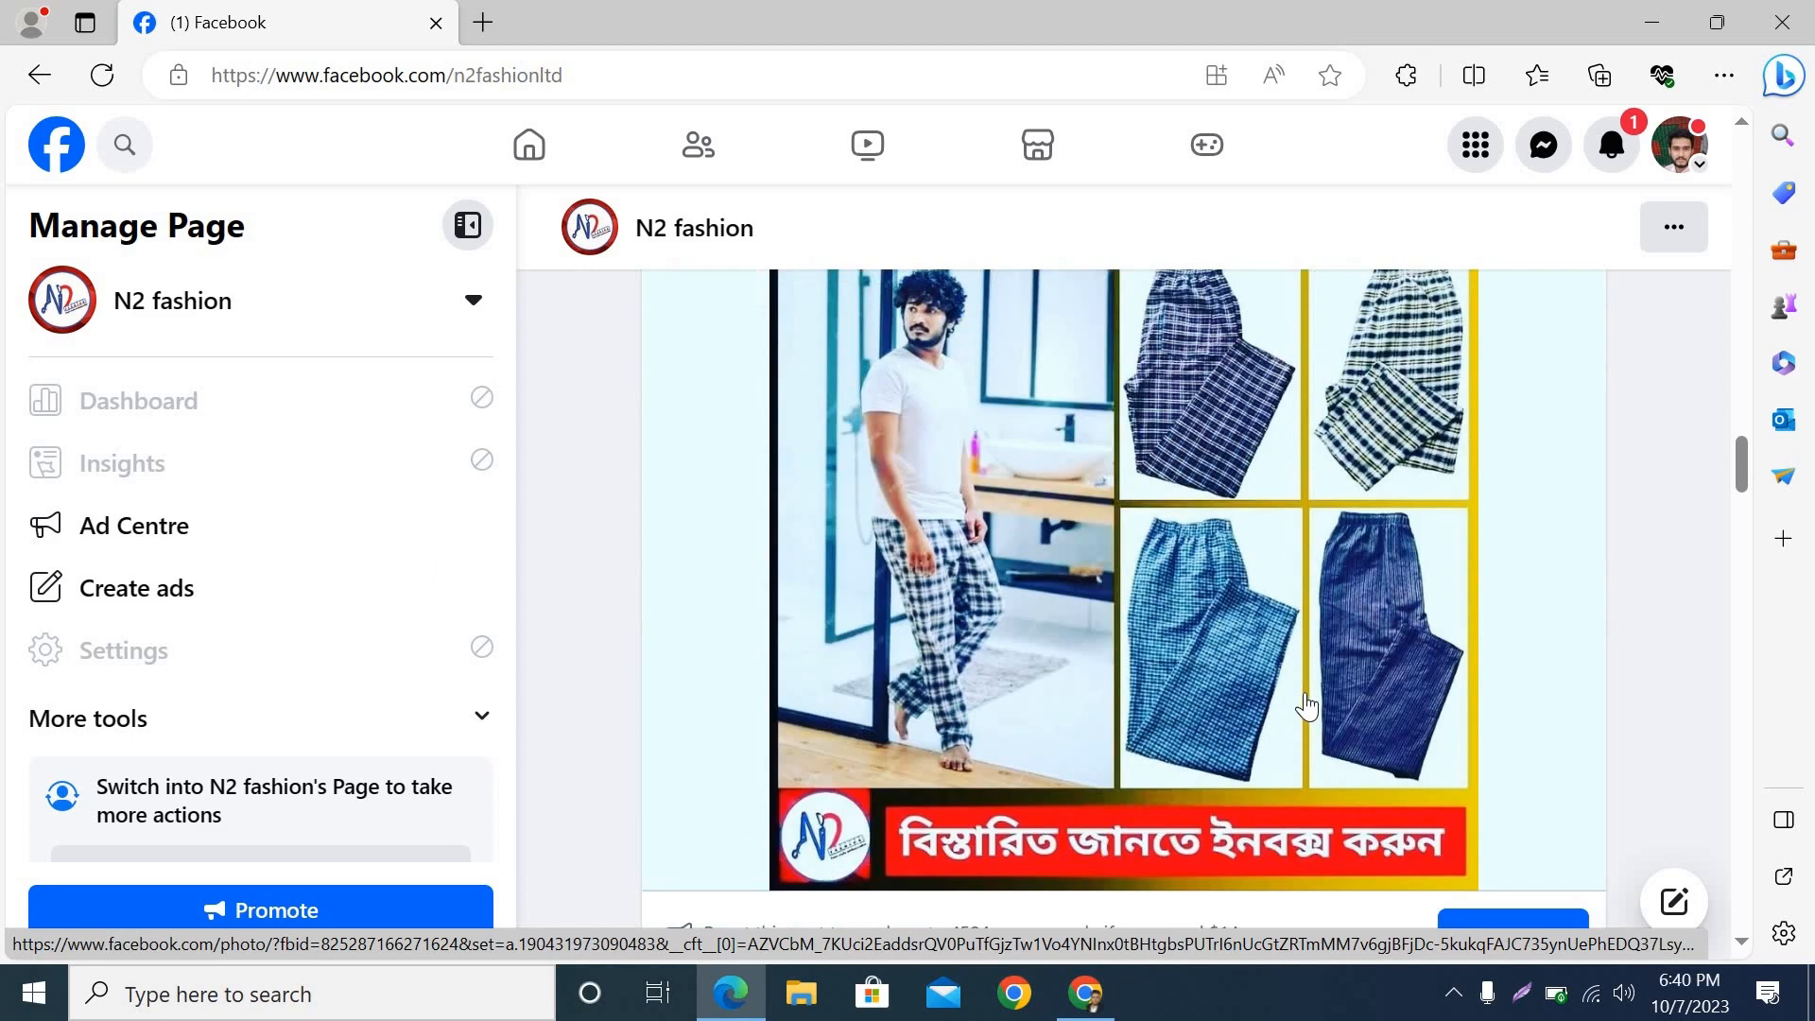
scroll(1229, 605, "up", 1)
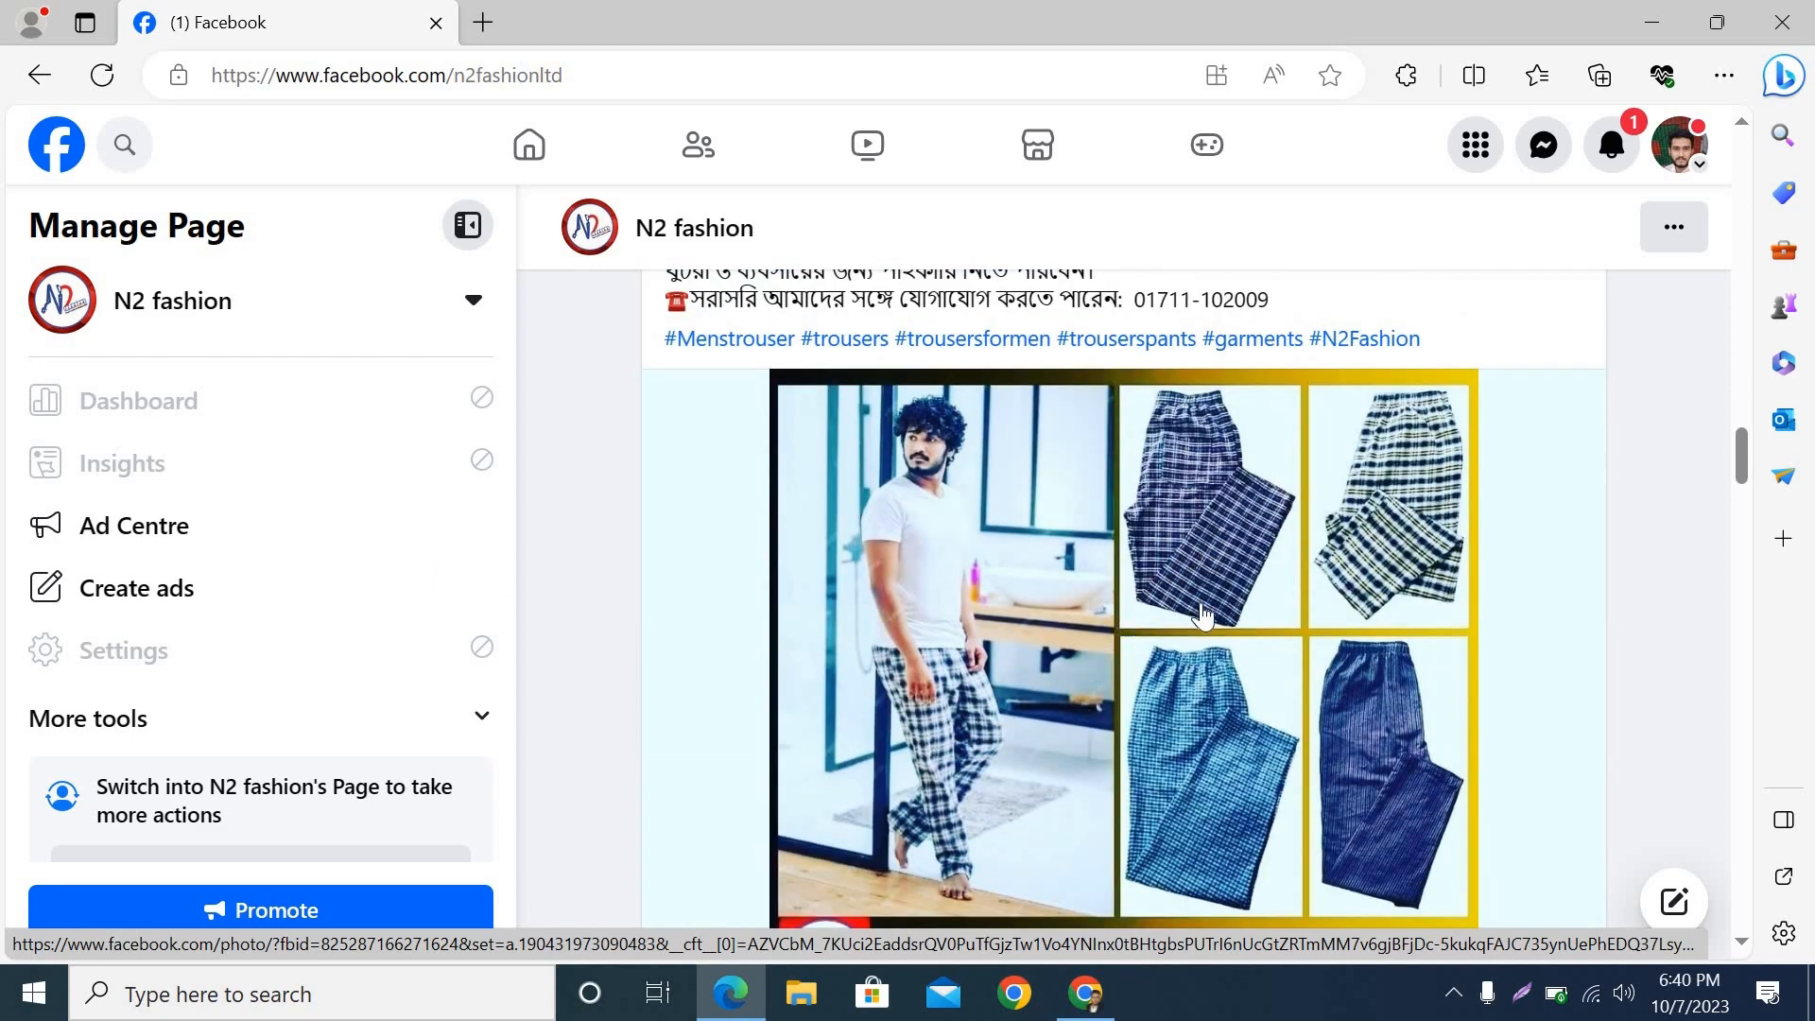
scroll(1196, 640, "down", 2)
scroll(1196, 640, "down", 1)
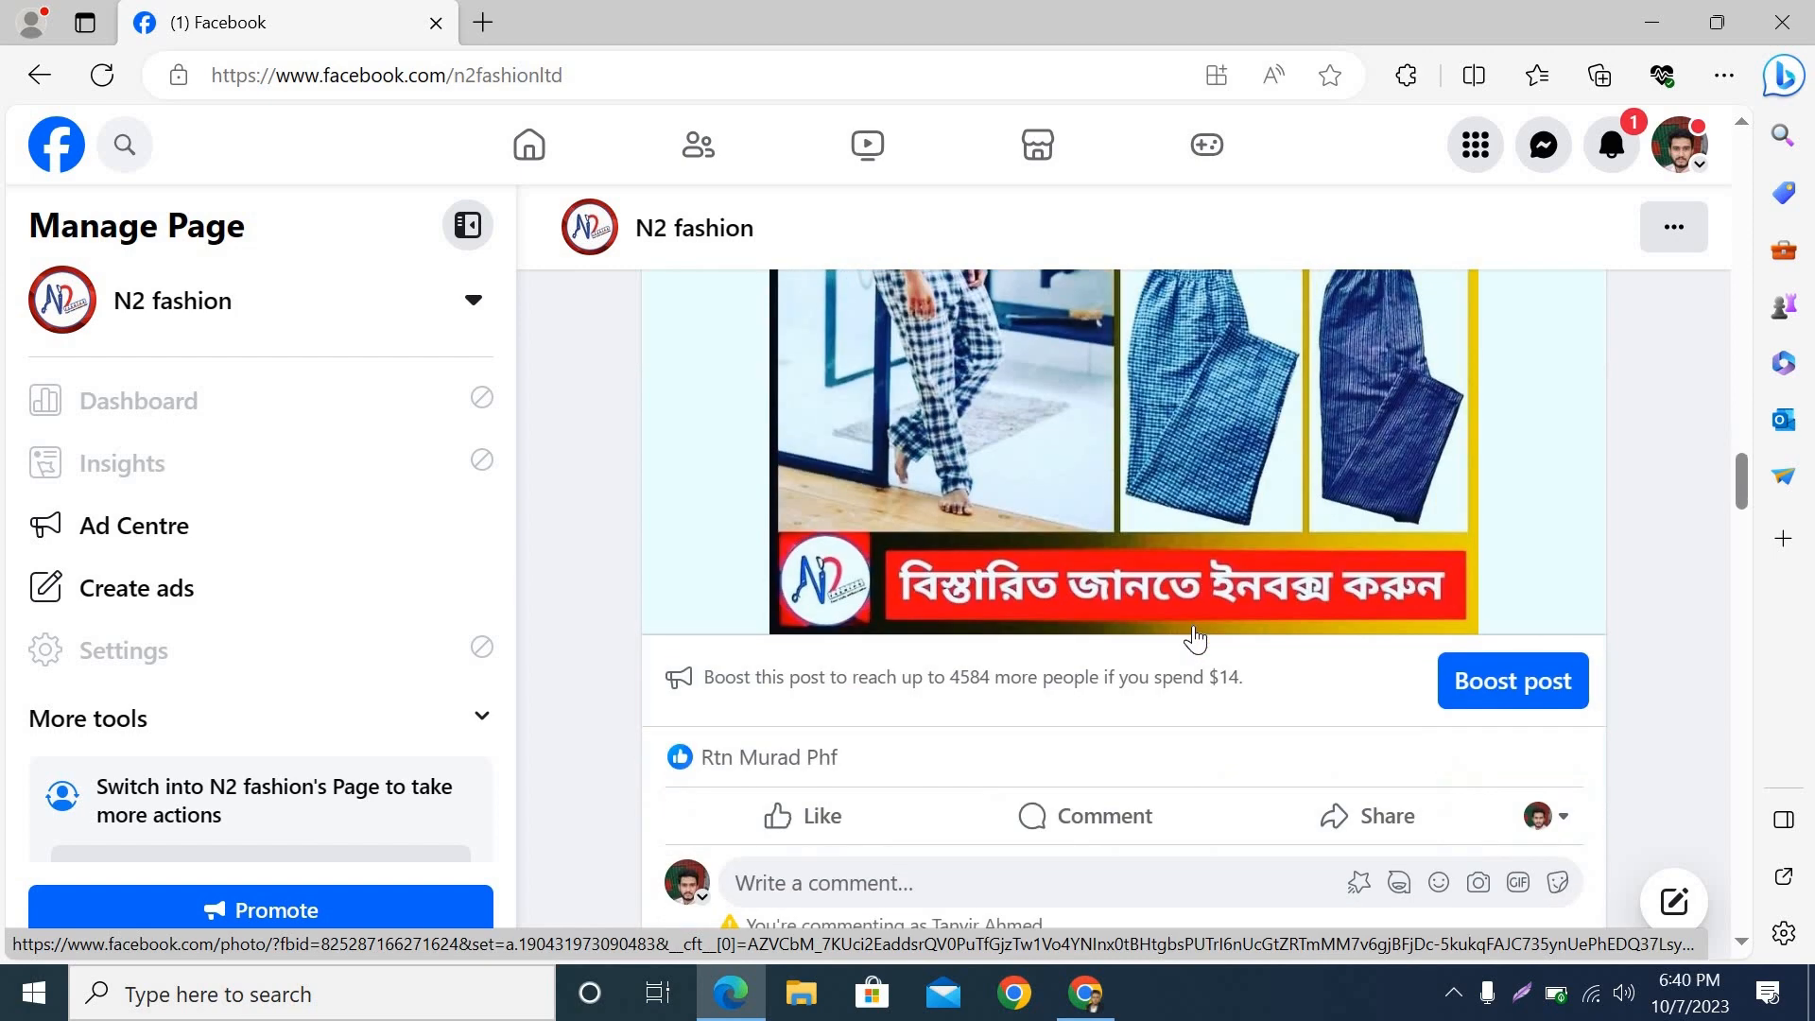
scroll(1196, 640, "up", 2)
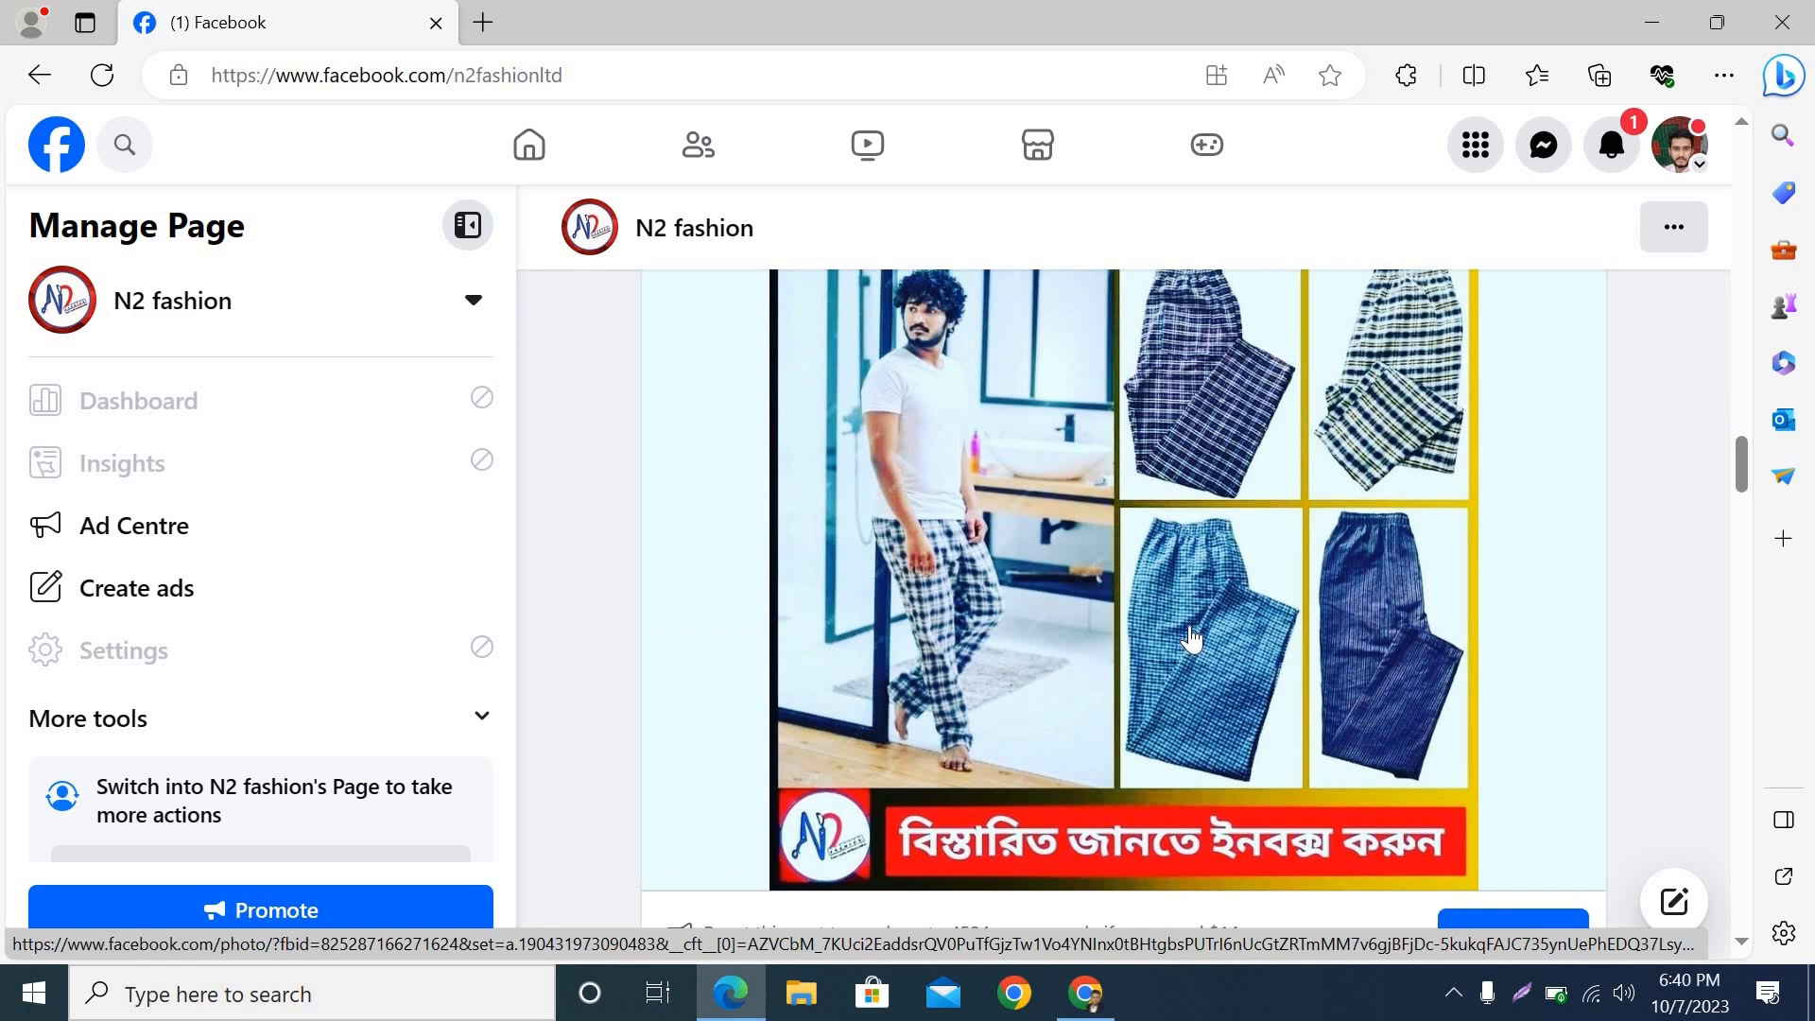
Step: Switch back to Ads Manager in Chrome and create a new campaign with the Sales objective and the Manual sales campaign setup
left_click(1085, 993)
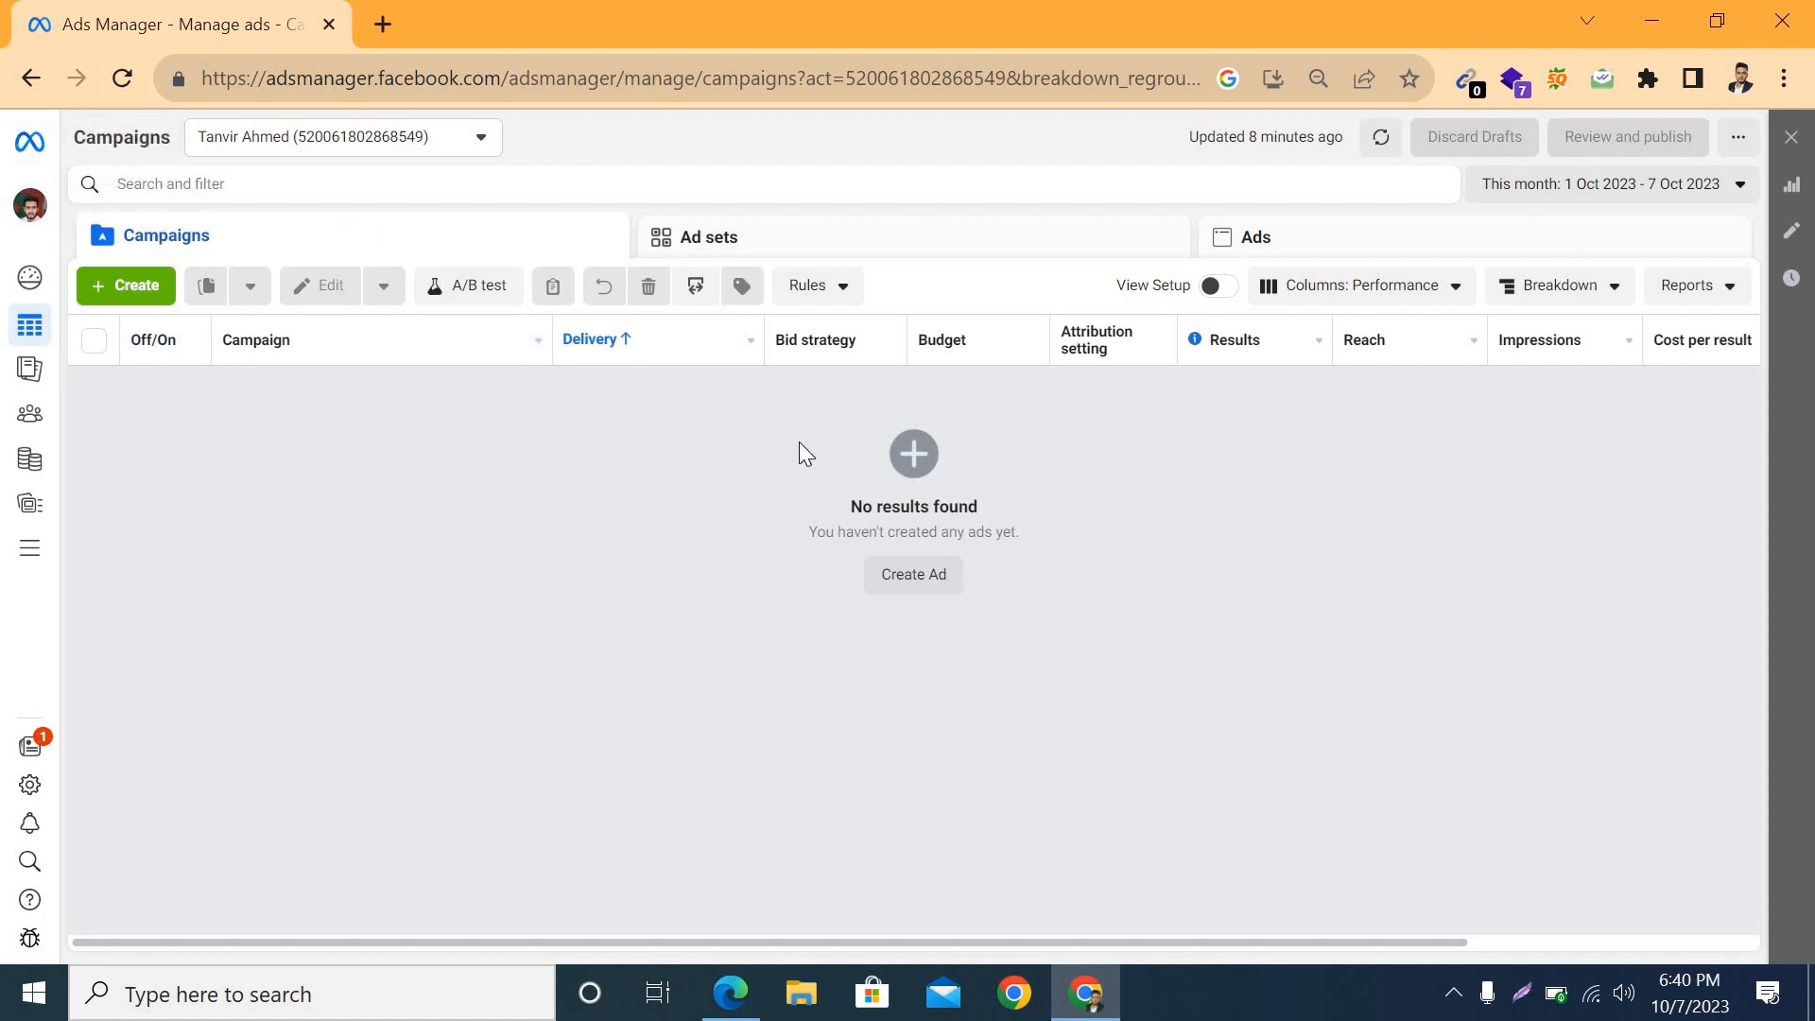
left_click(128, 290)
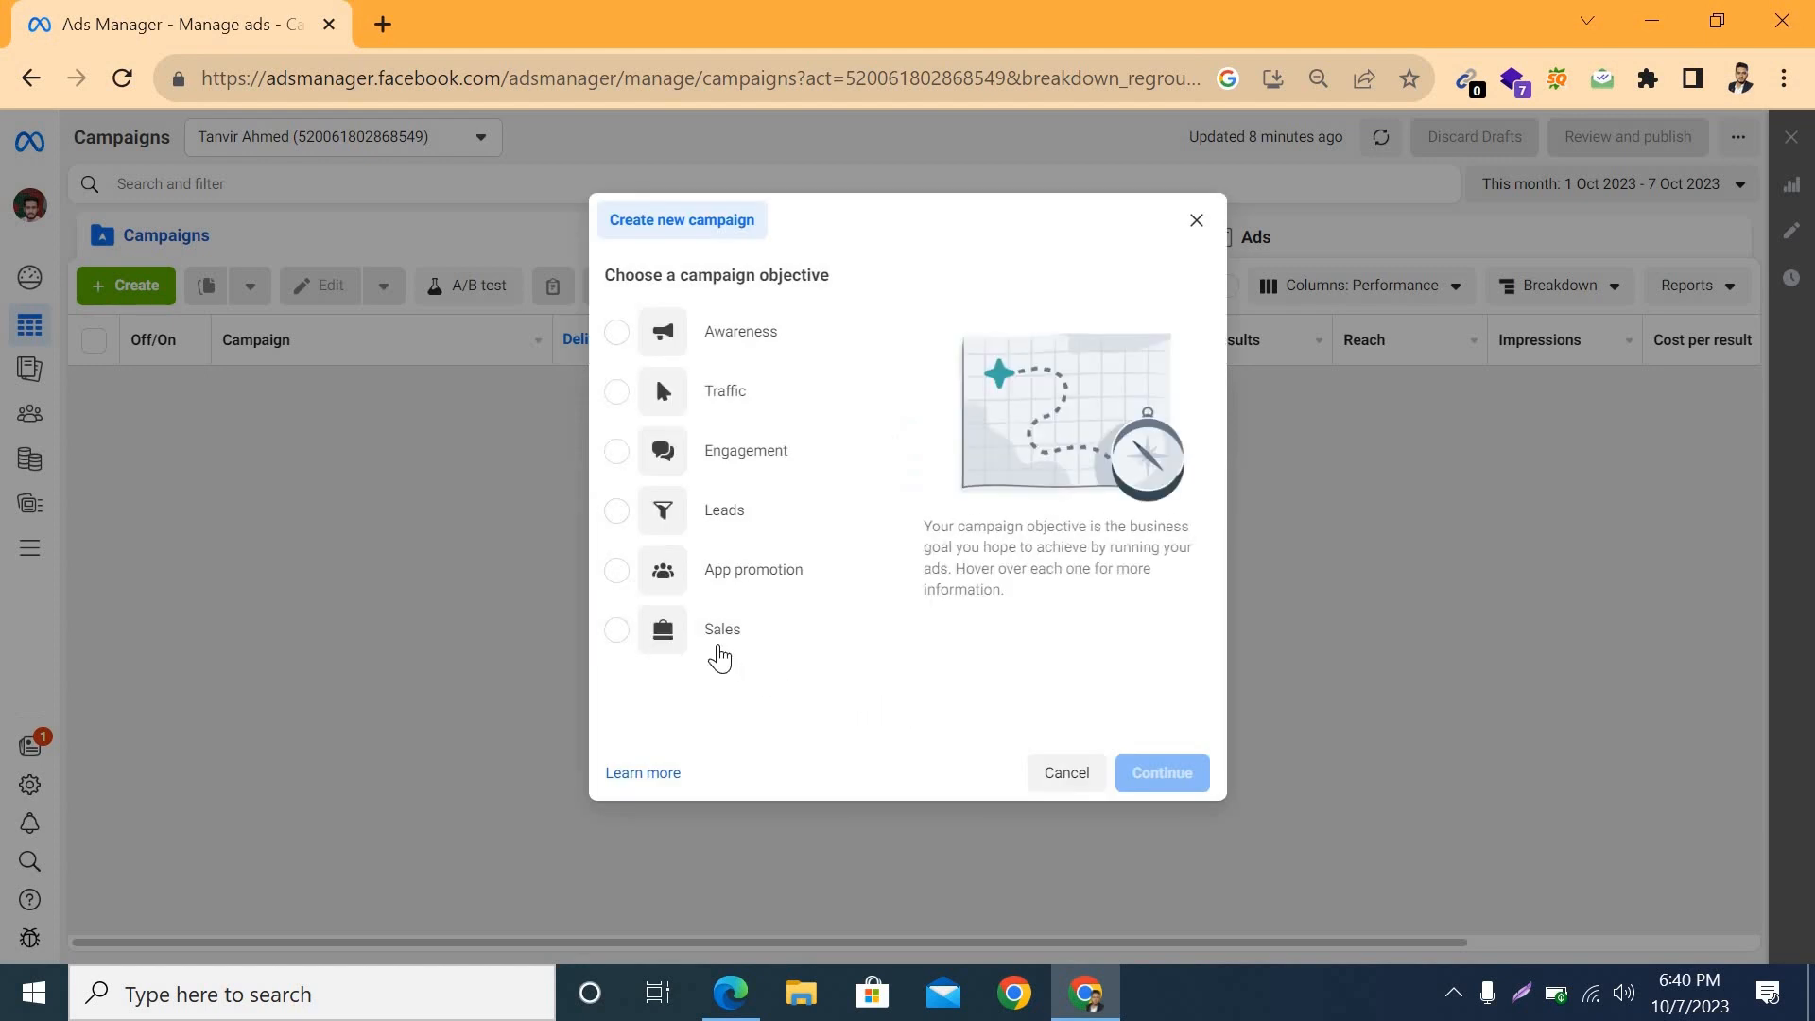
mouse_move(724, 649)
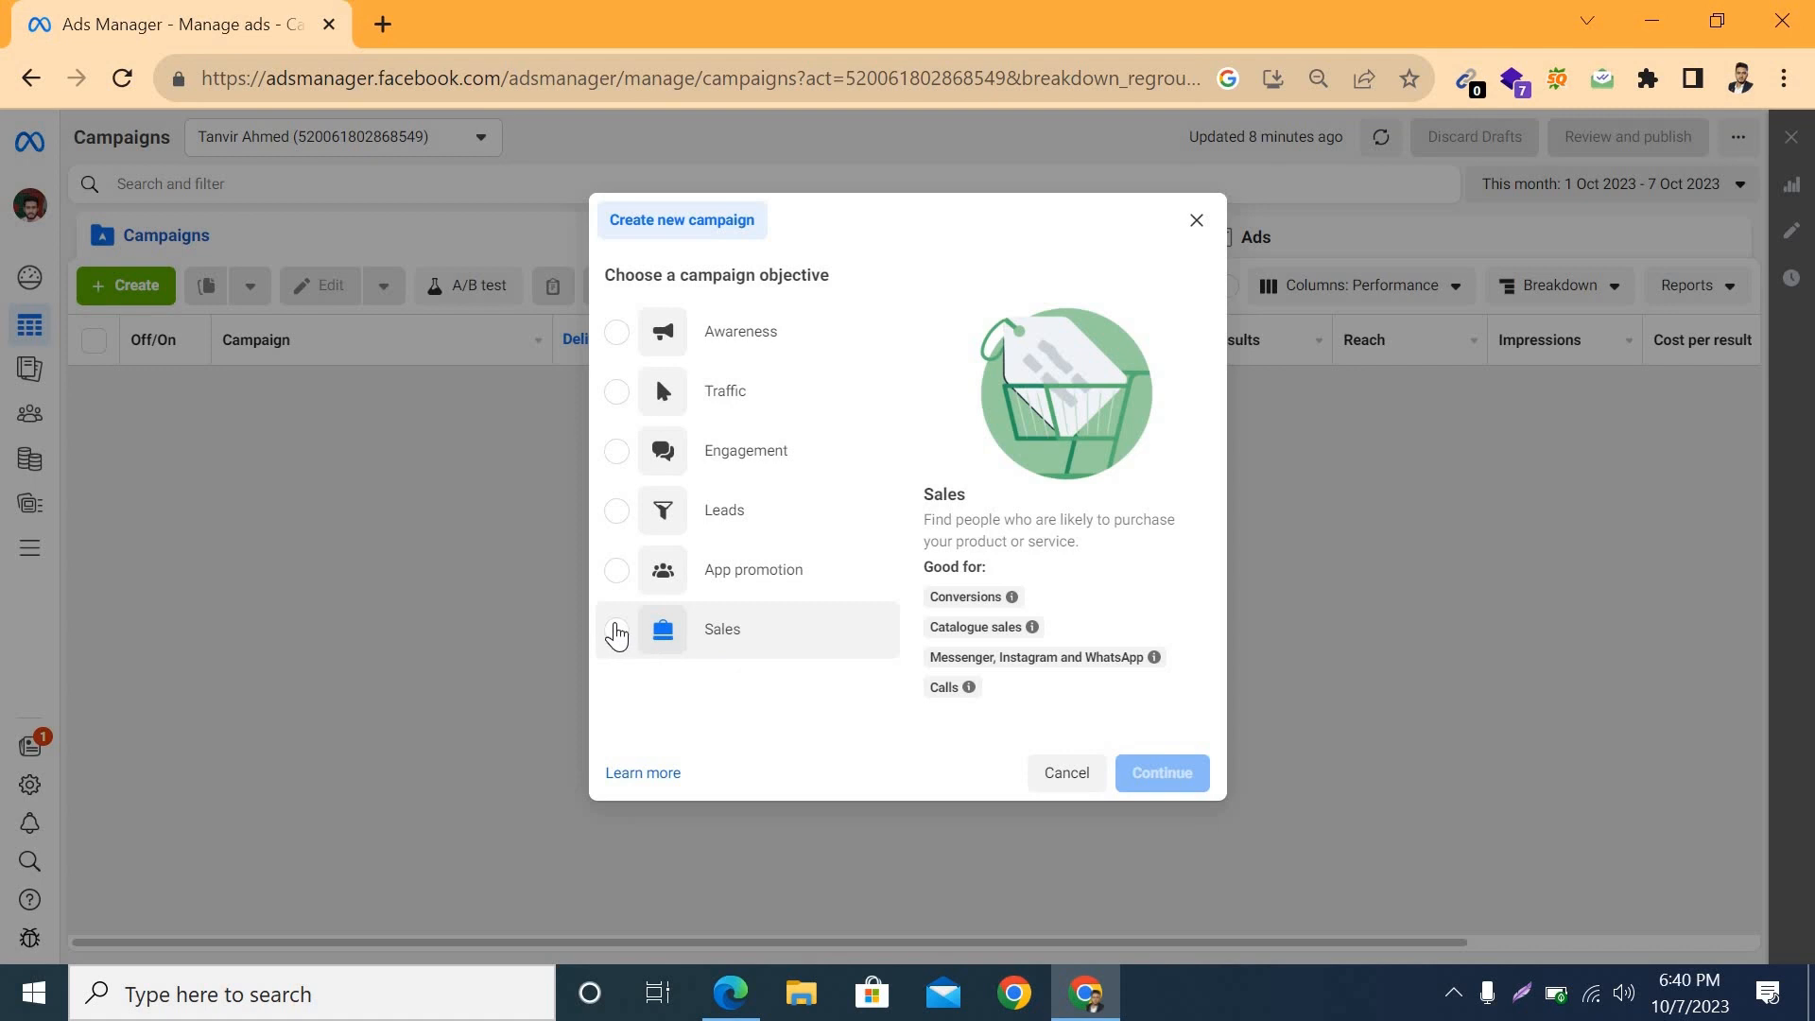
left_click(617, 629)
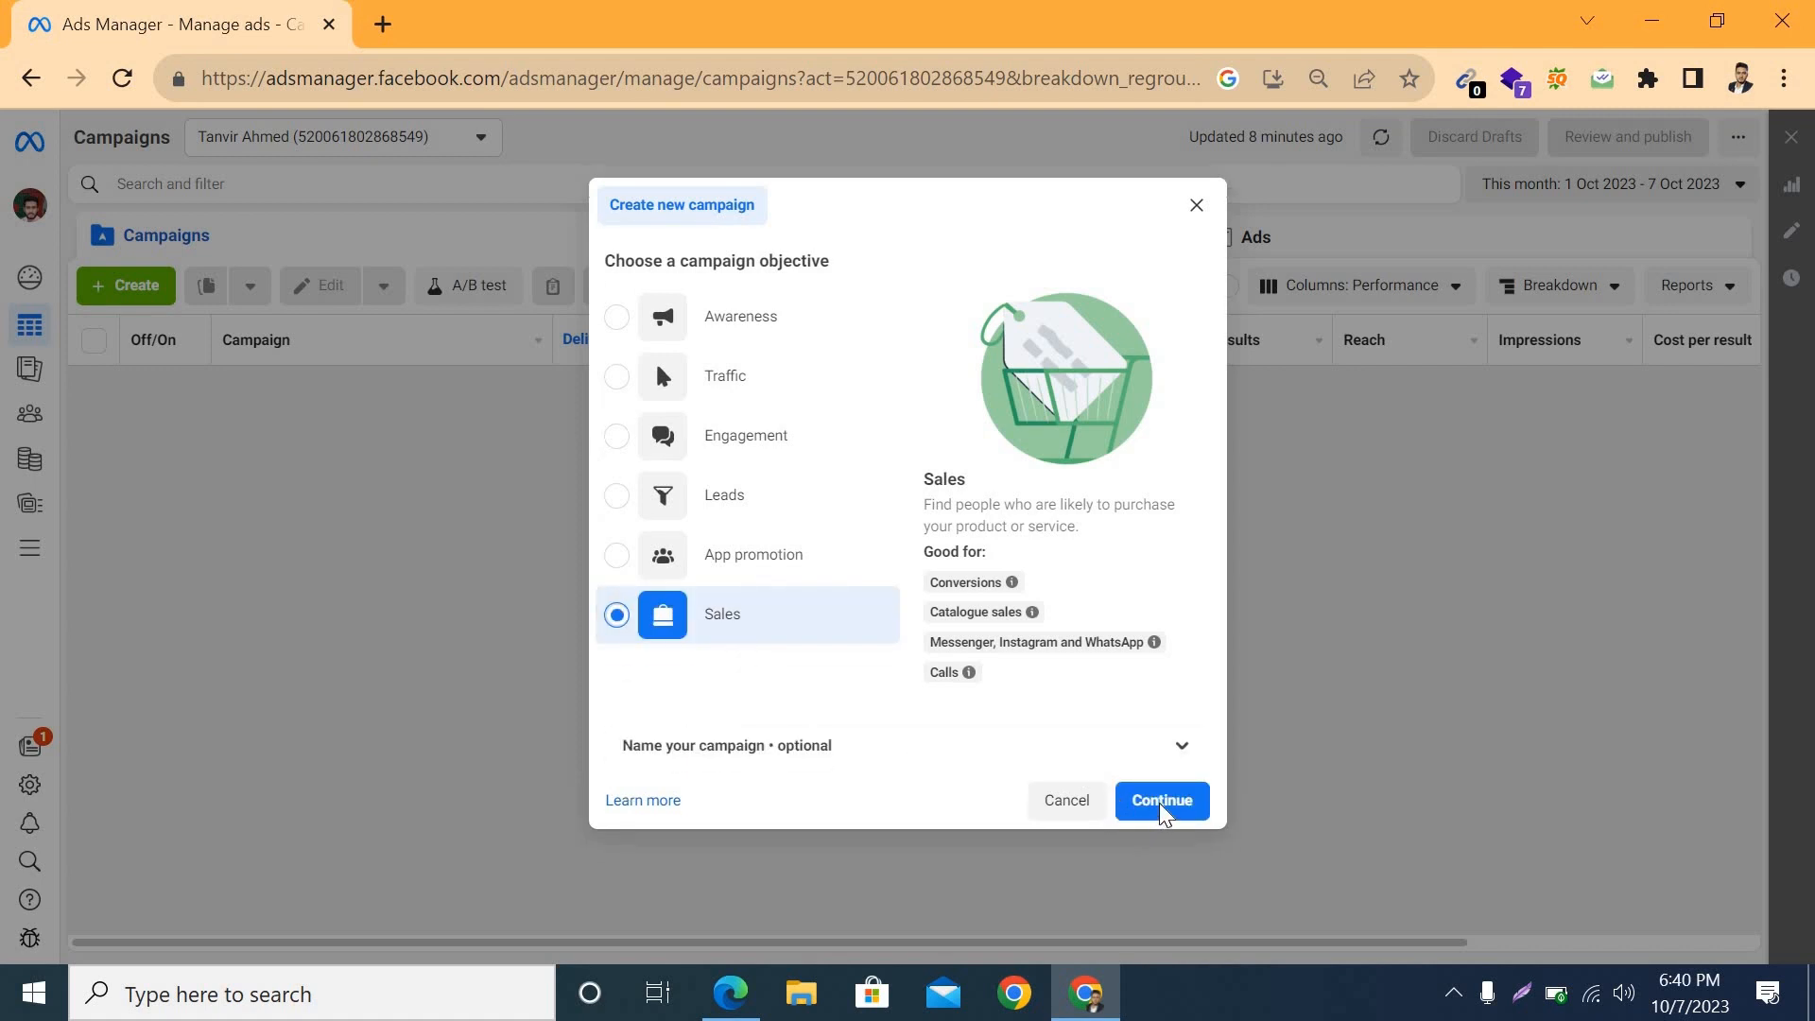
left_click(1163, 806)
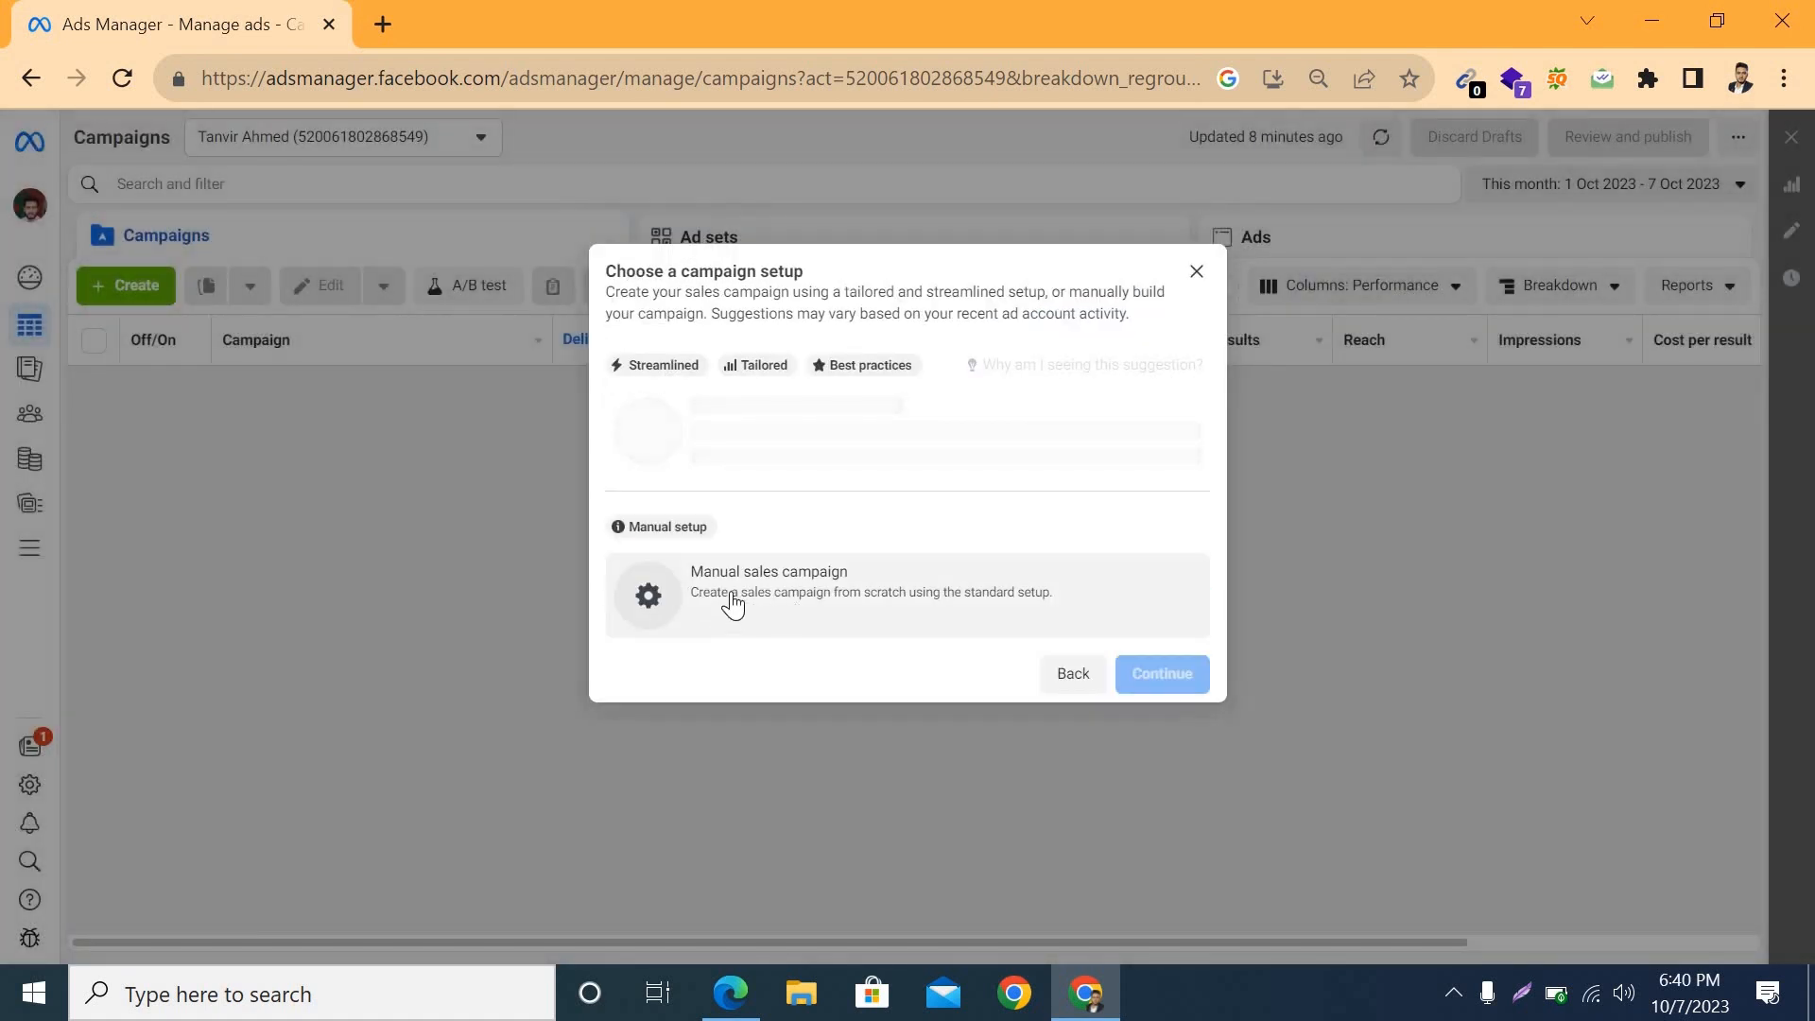
left_click_drag(763, 597, 771, 598)
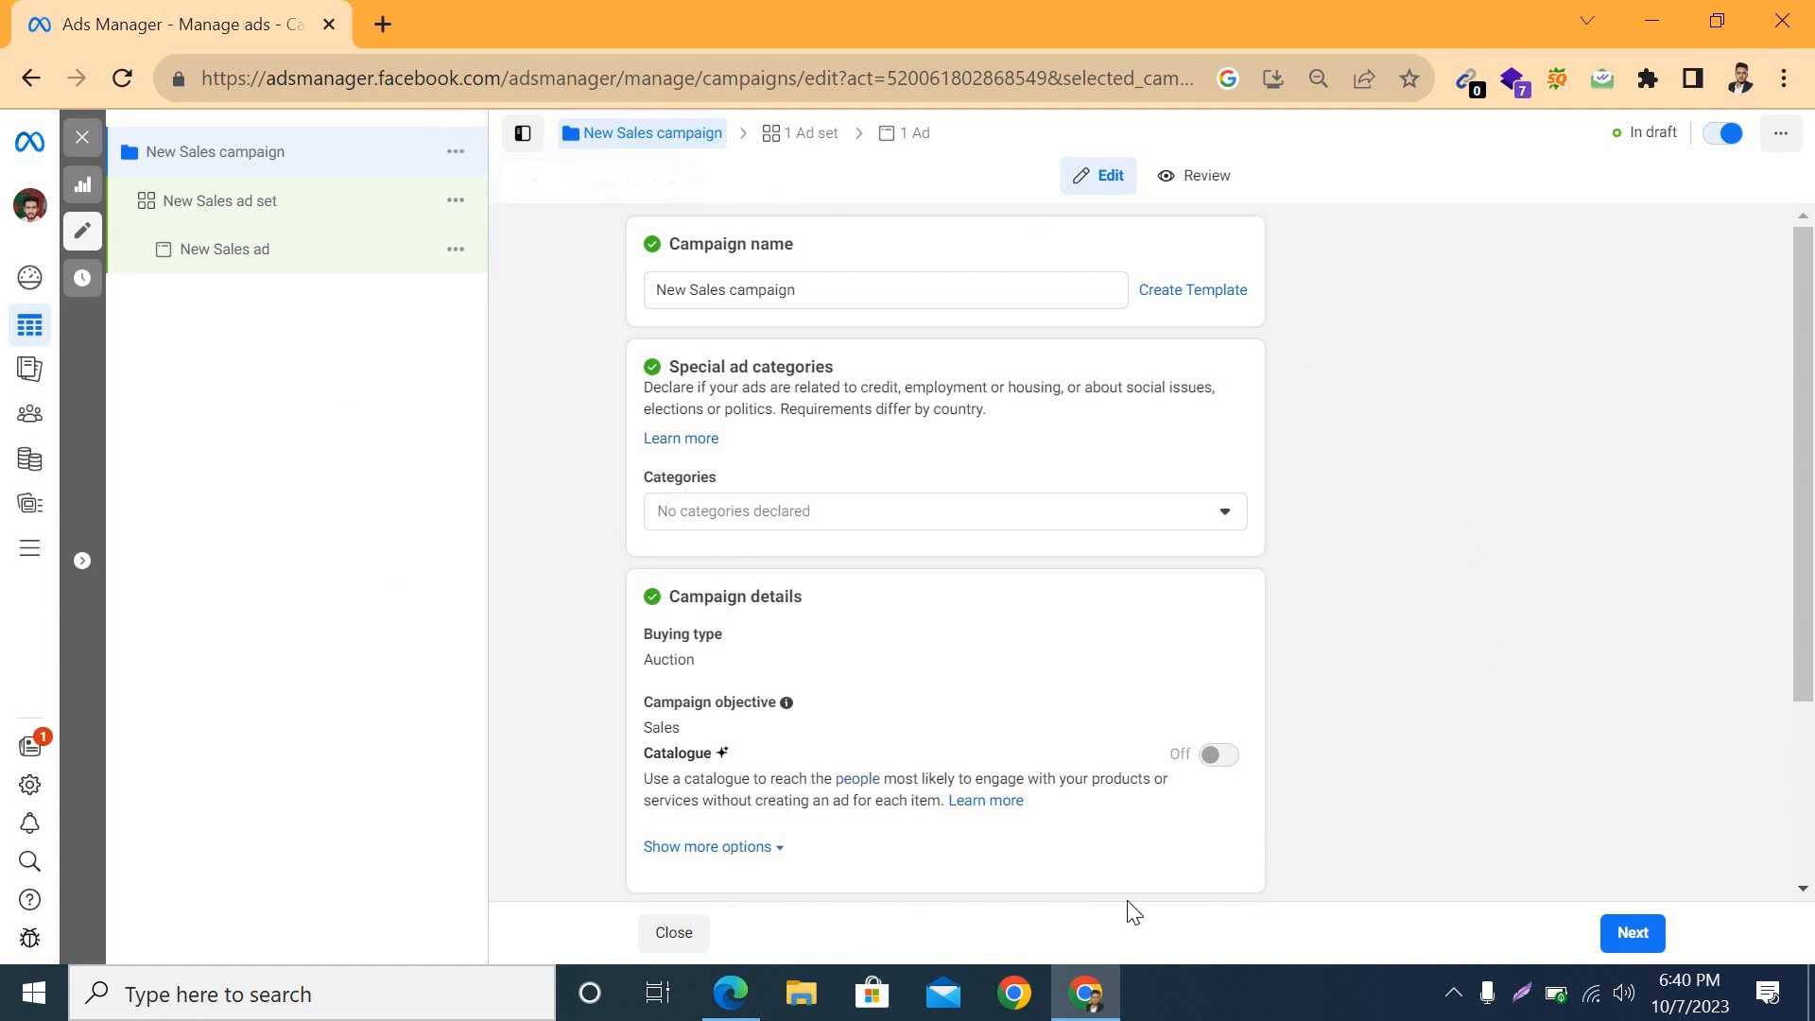
Step: Replace the campaign name with "N2 fashion 22", copying the page name from the Facebook page in Edge
left_click(810, 289)
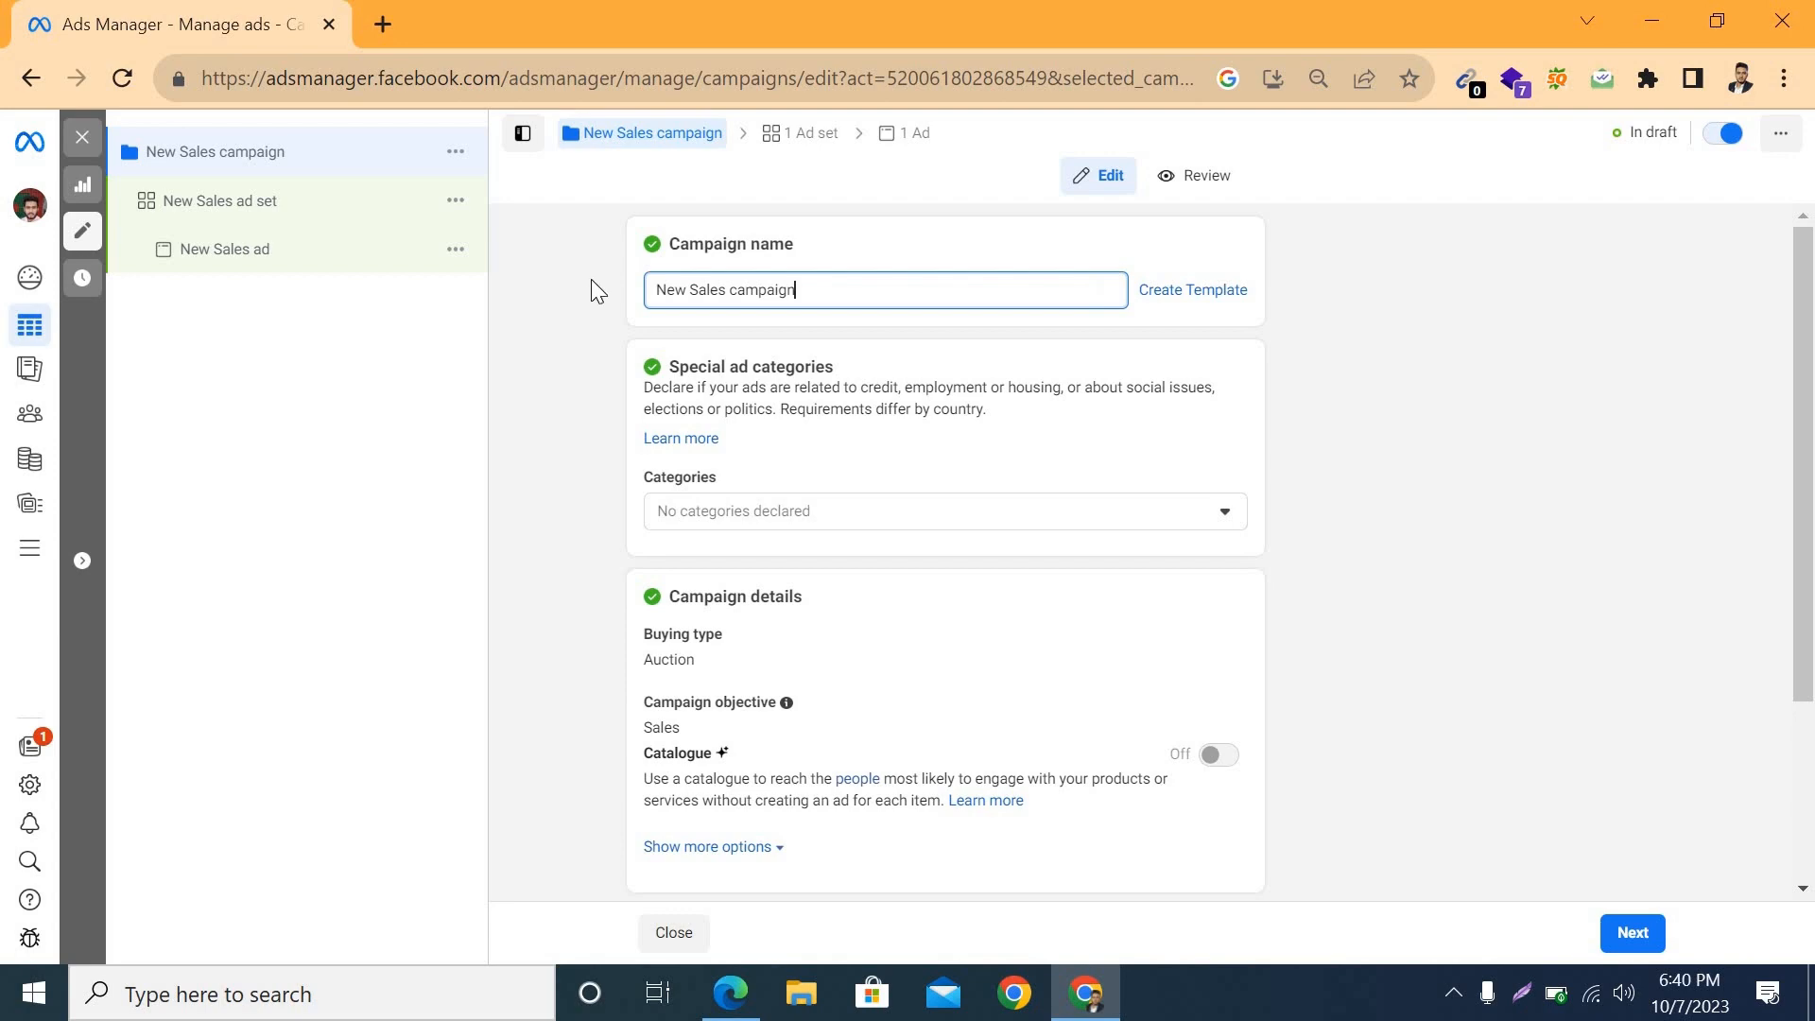
key("ctrl+a")
key("BackSpace")
left_click(733, 995)
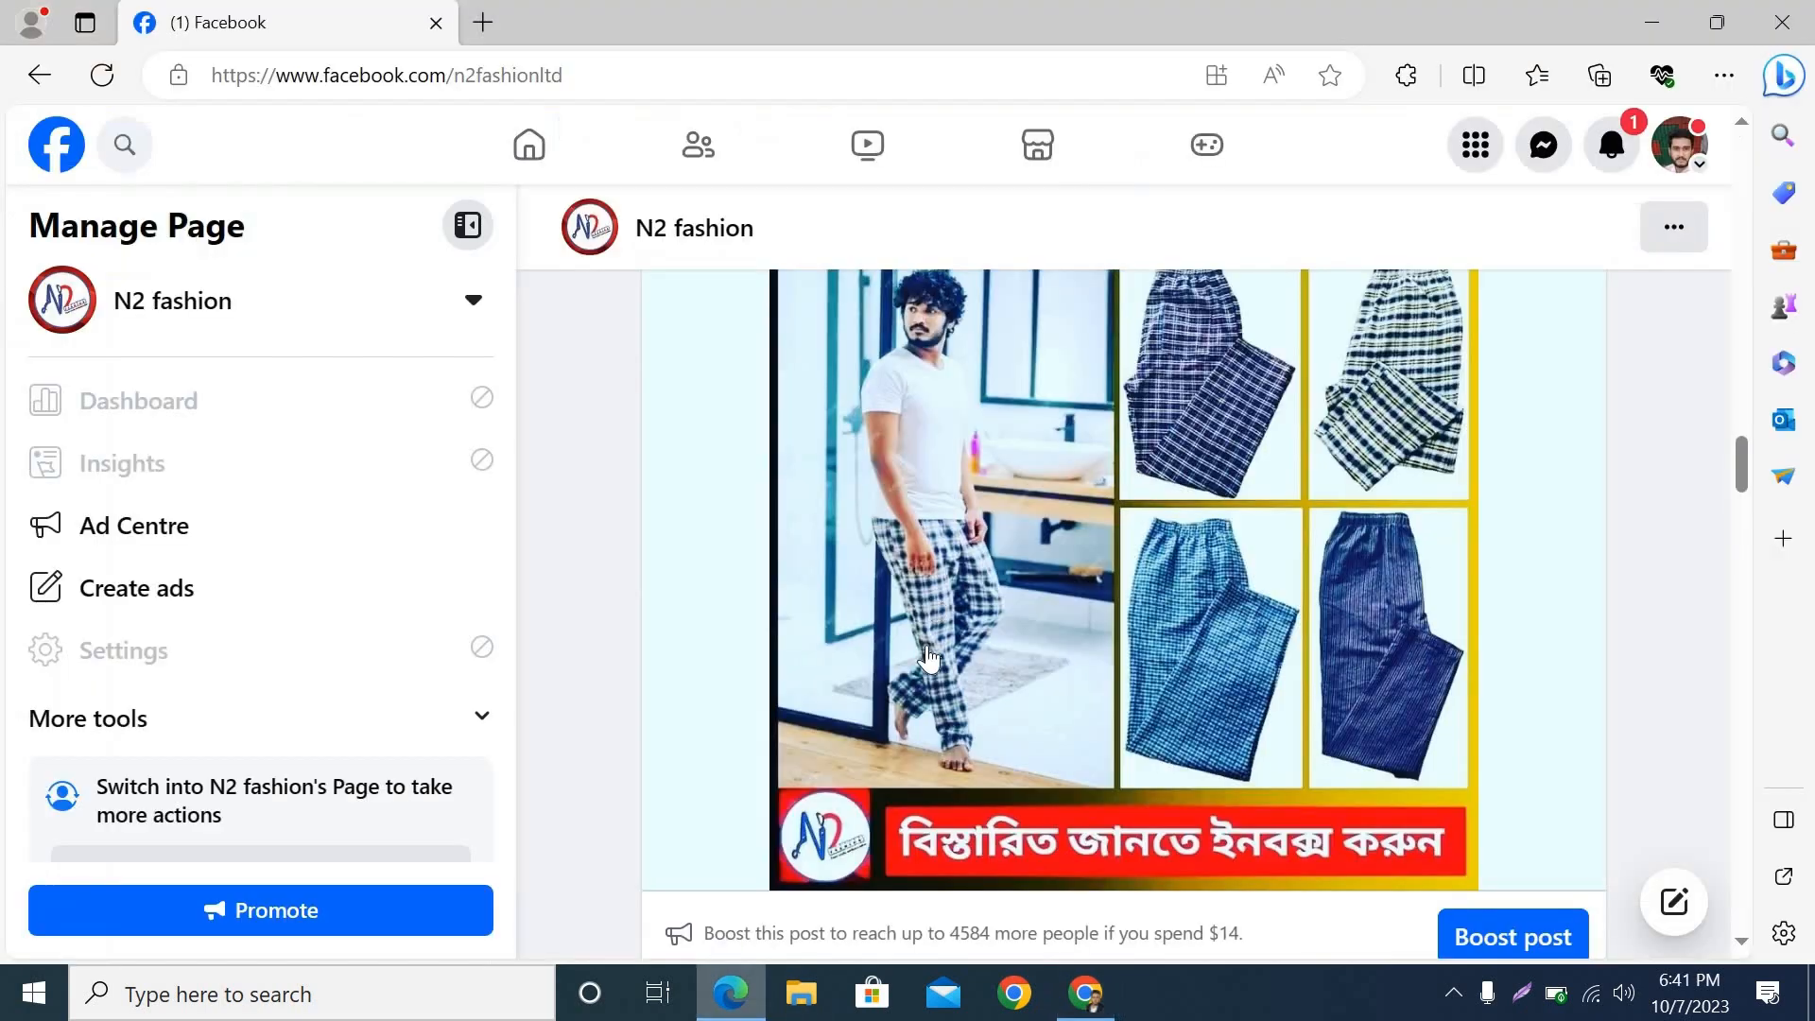
scroll(927, 652, "up", 5)
scroll(927, 653, "up", 15)
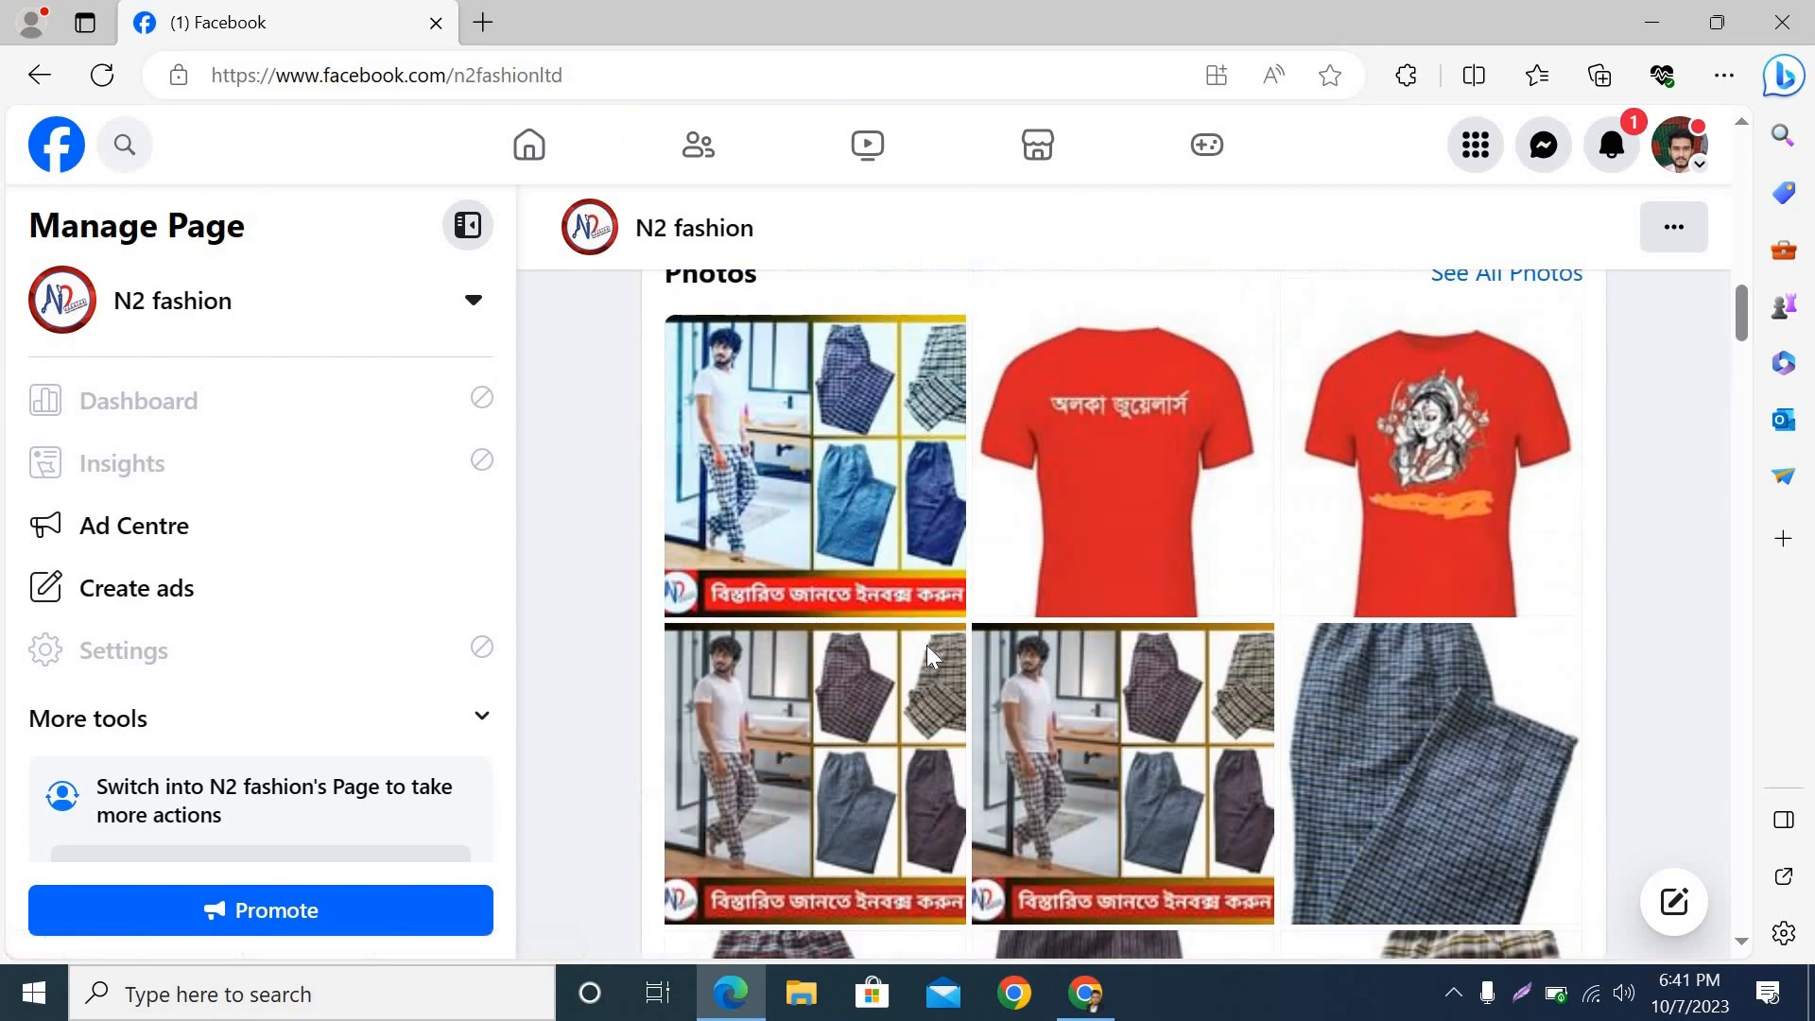
scroll(927, 644, "up", 8)
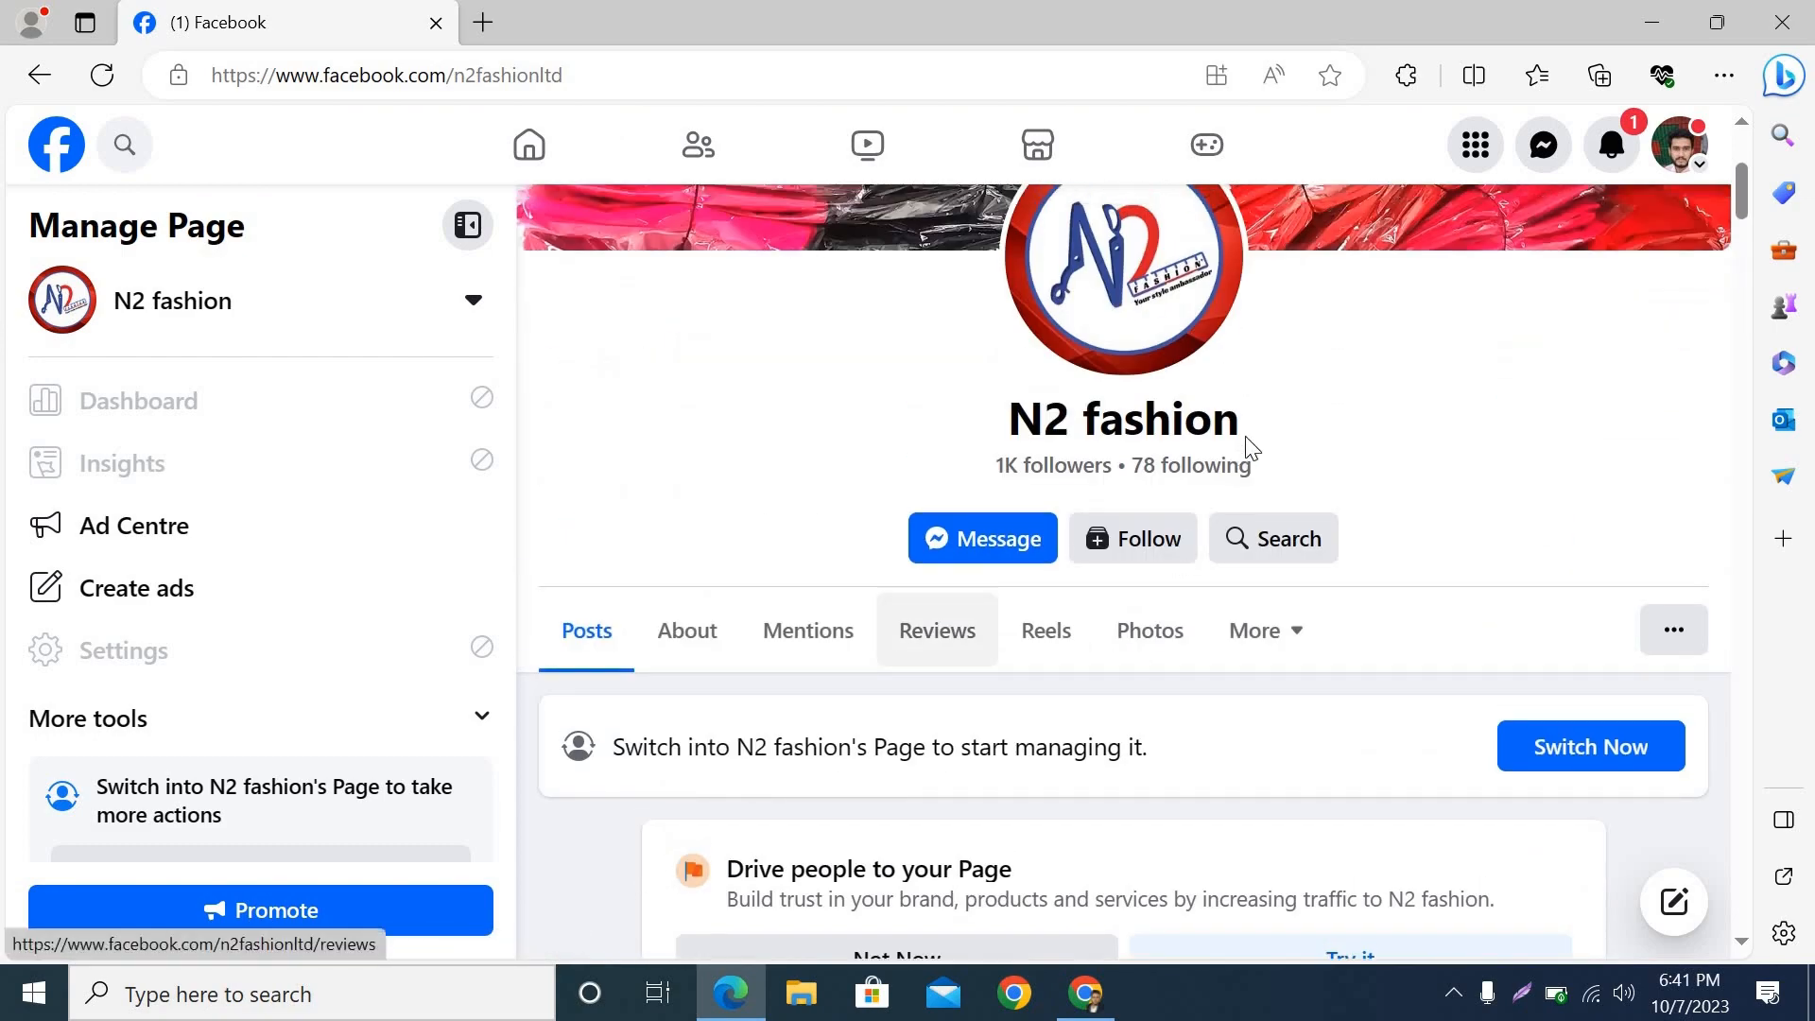
triple_click(920, 441)
key("ctrl+c")
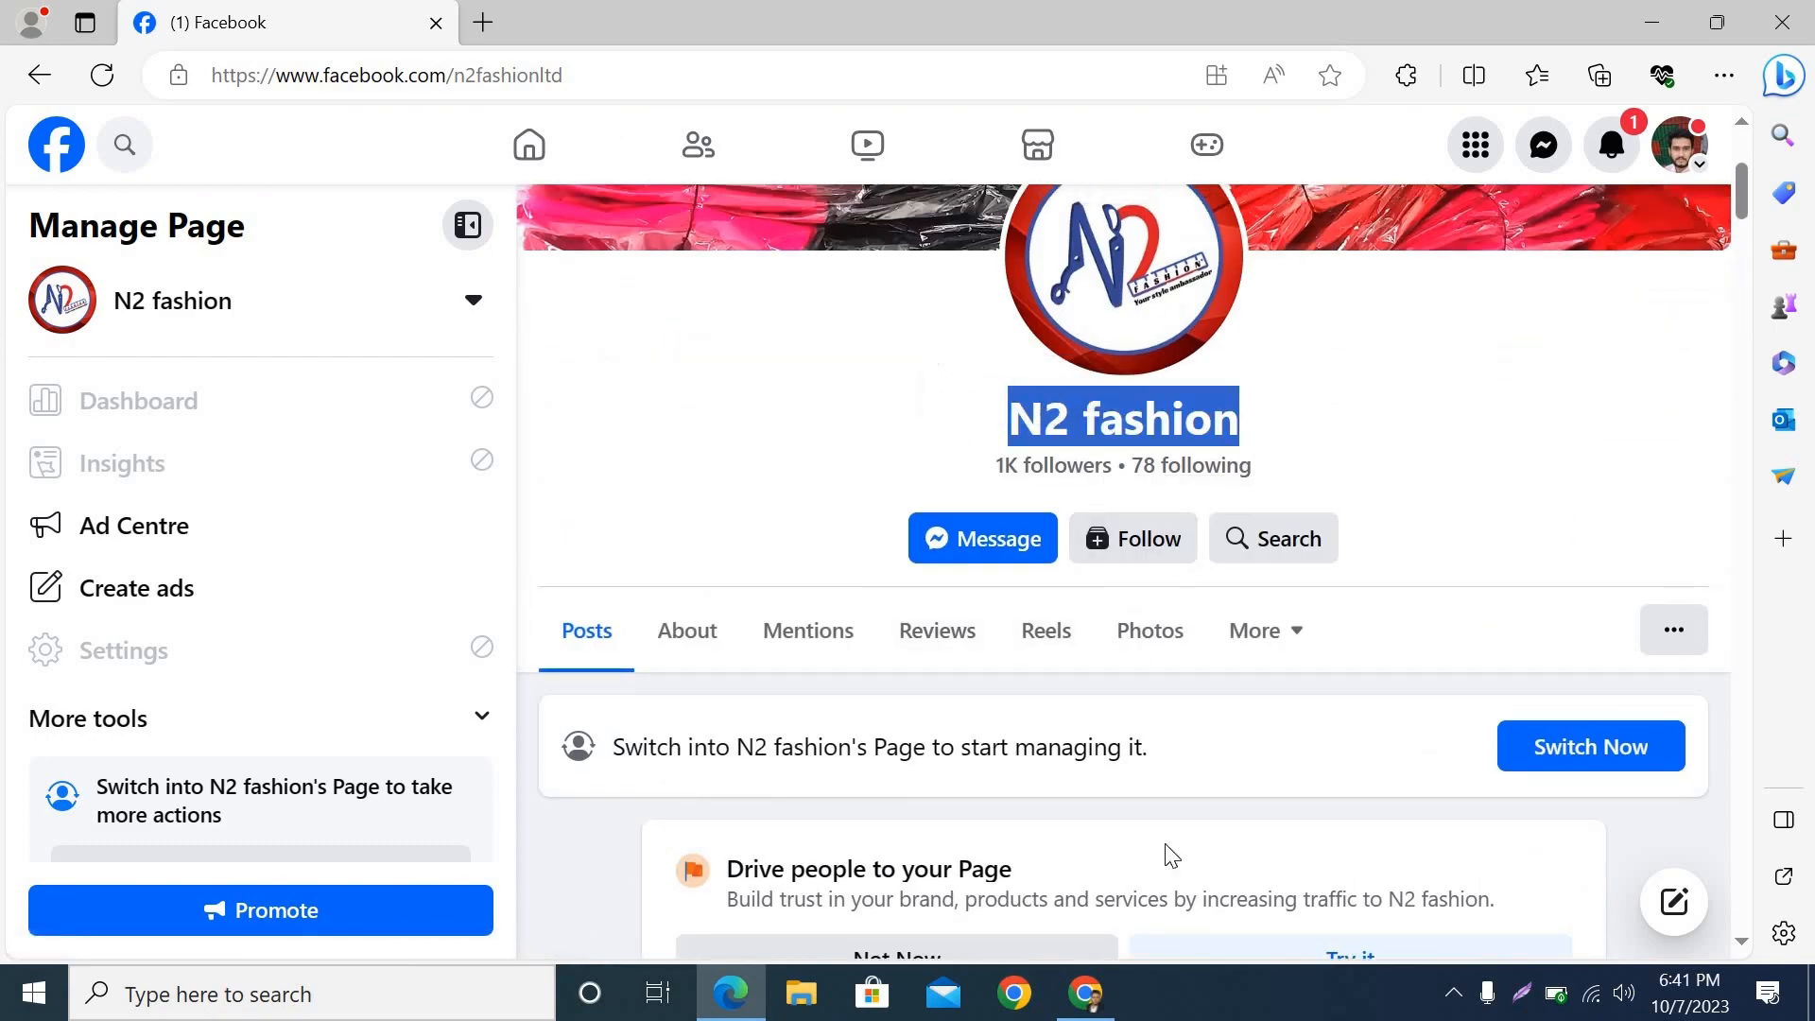
left_click(1087, 993)
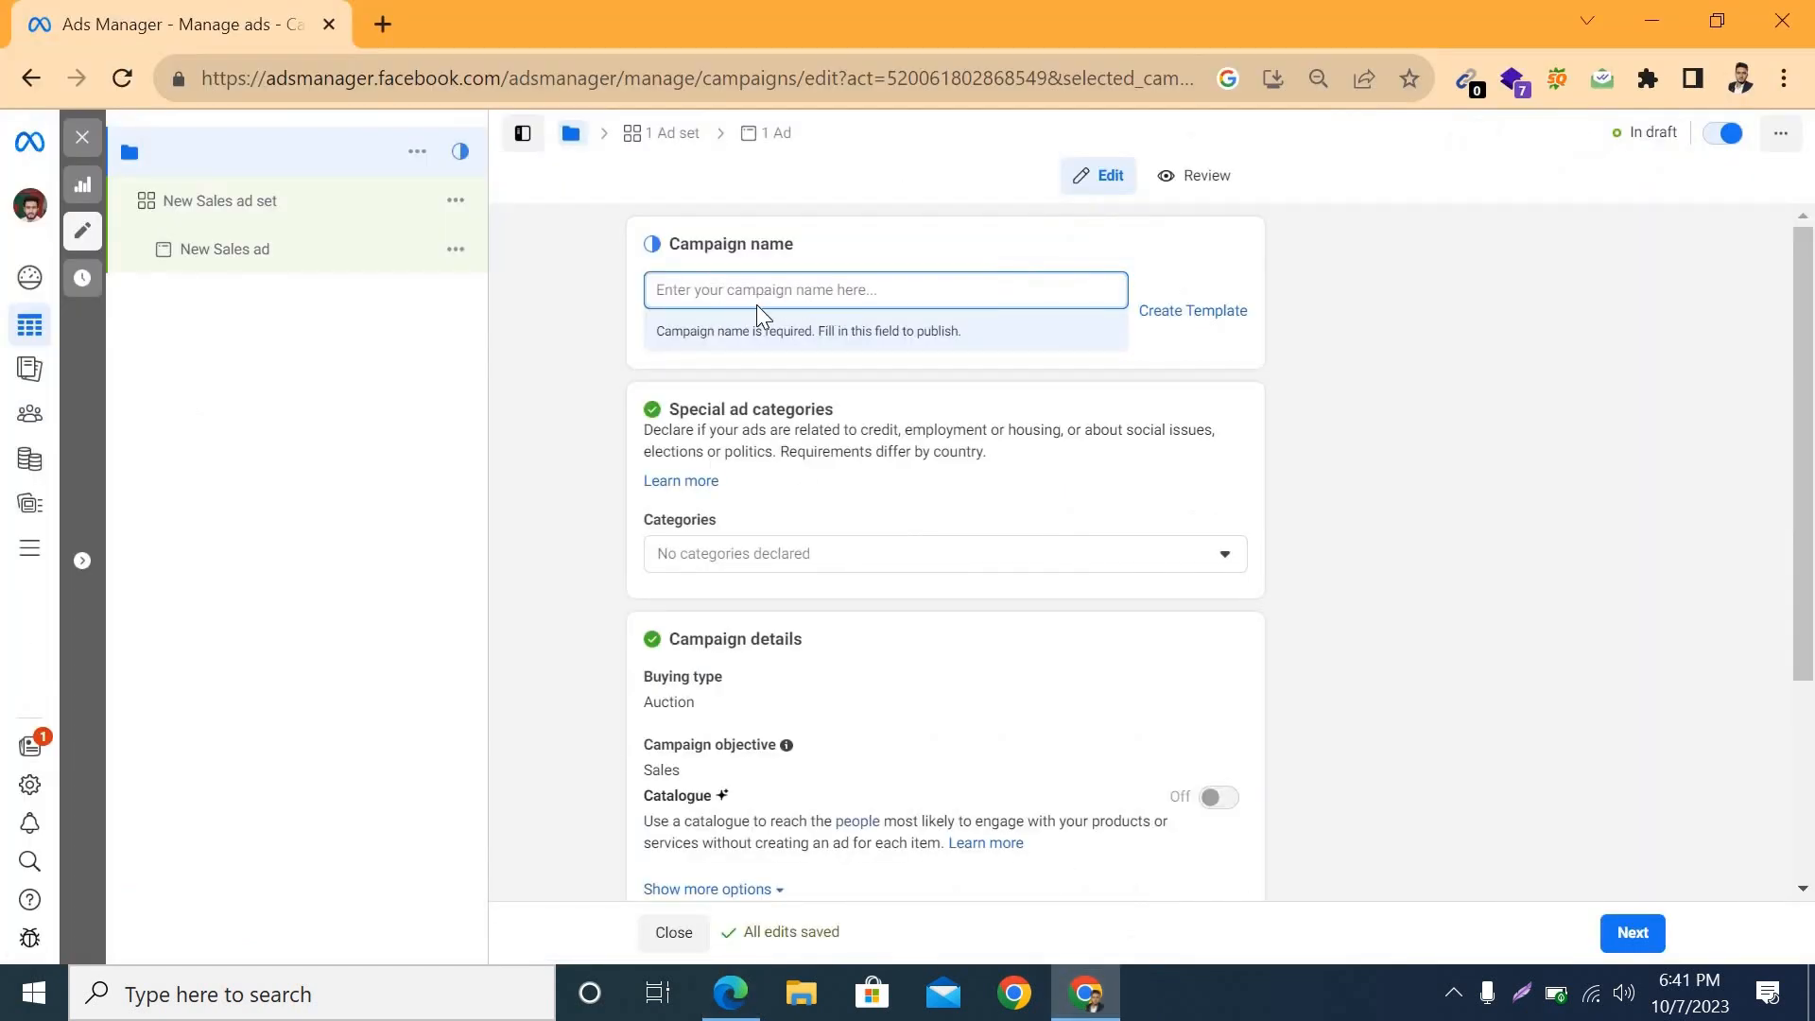
key("ctrl+v")
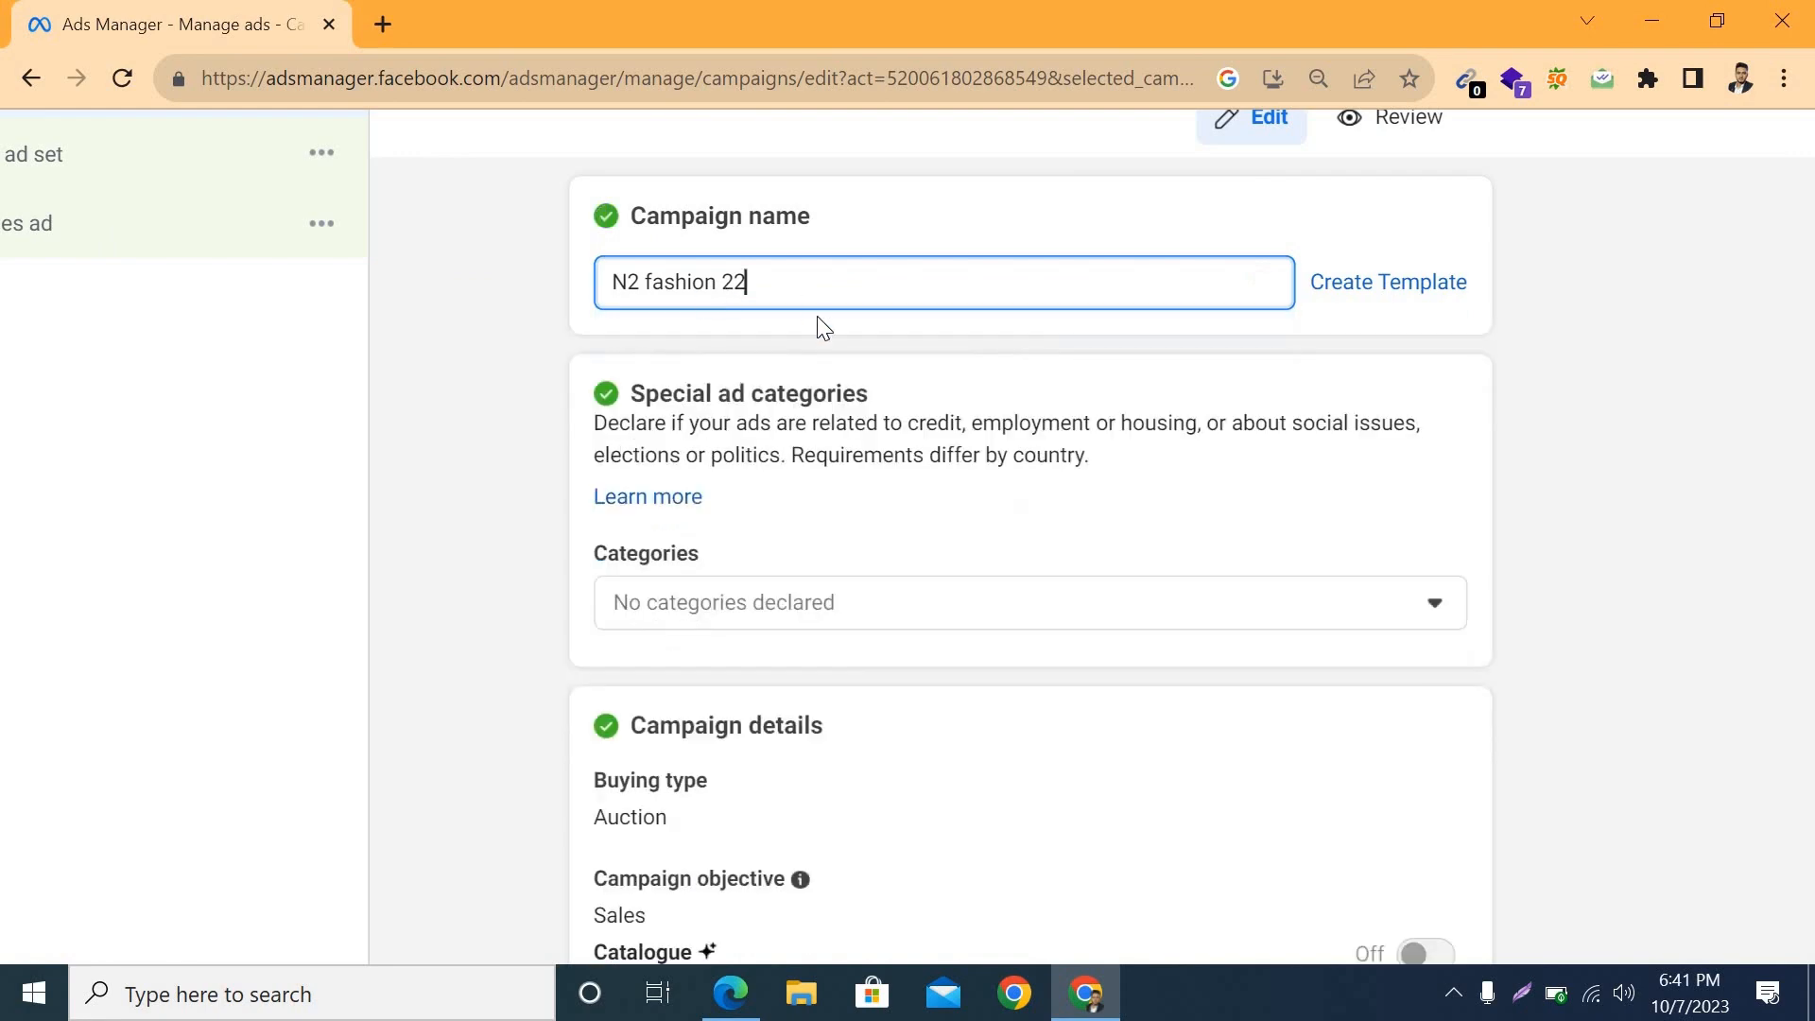
Step: Review the campaign's special ad categories and details, opening the campaign objective for editing to inspect the available objectives
scroll(491, 367, "down", 3)
scroll(806, 288, "up", 3)
scroll(741, 583, "down", 4)
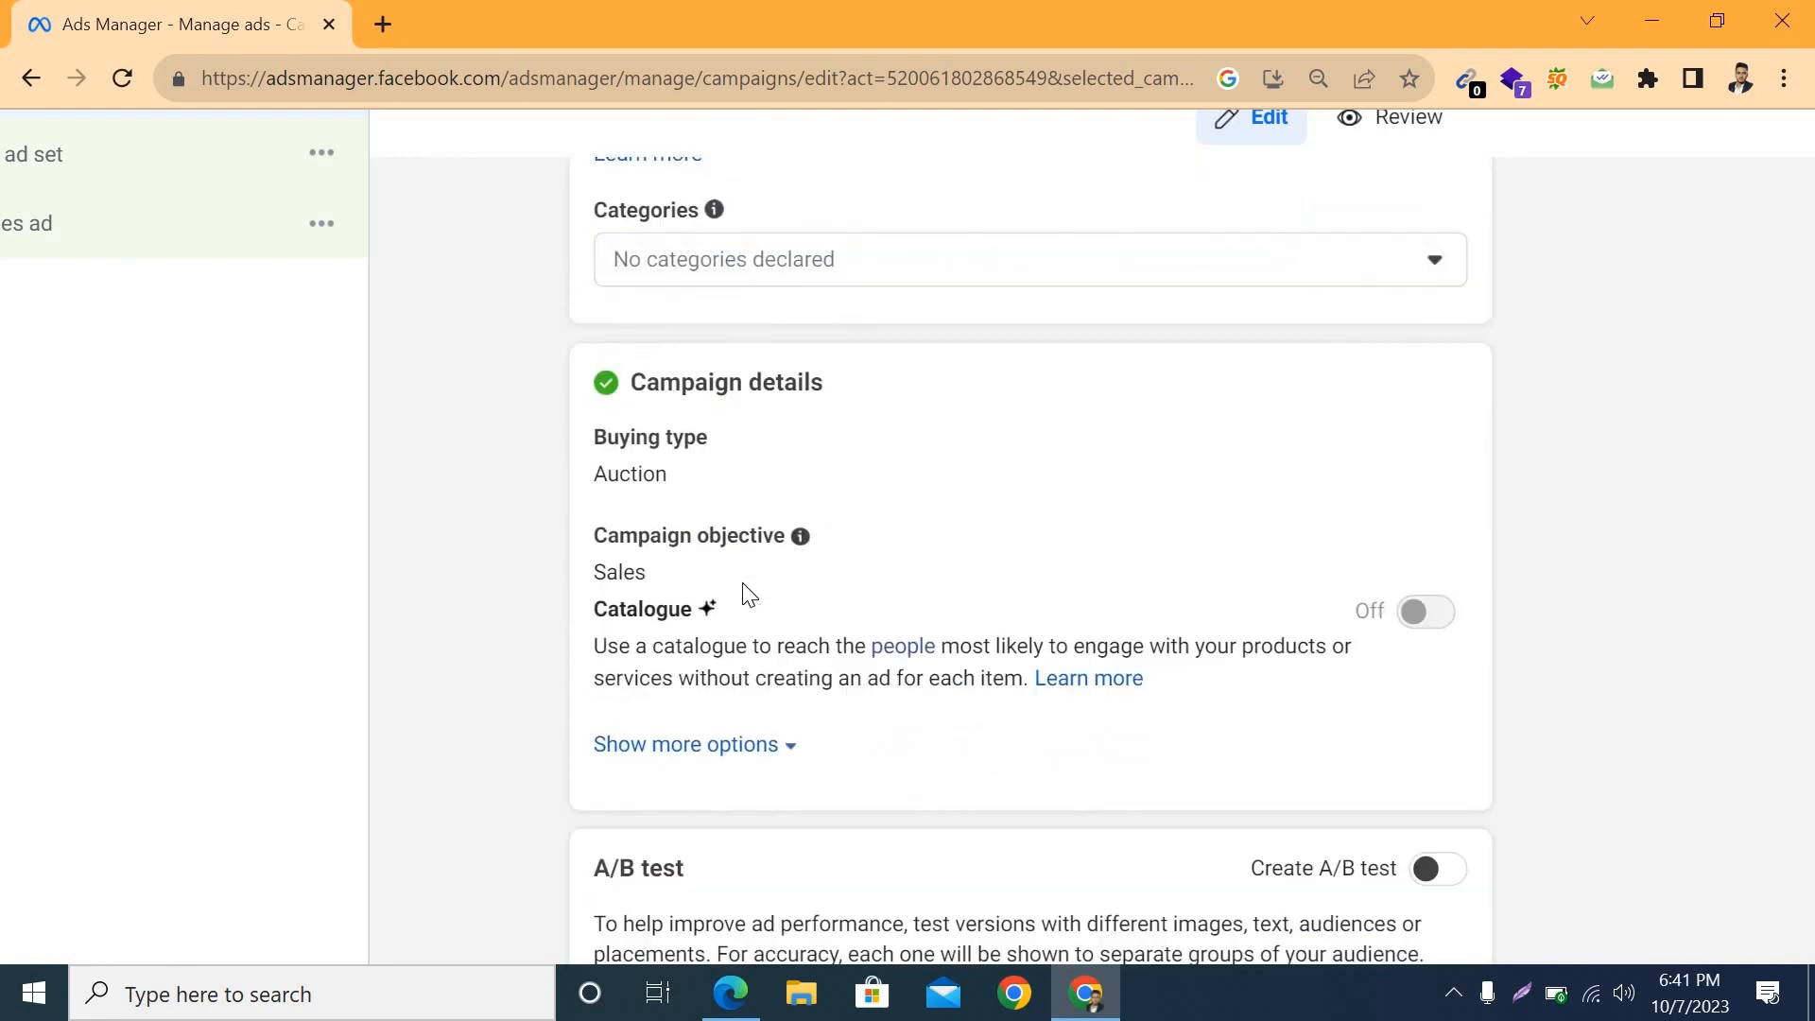
scroll(624, 456, "up", 2)
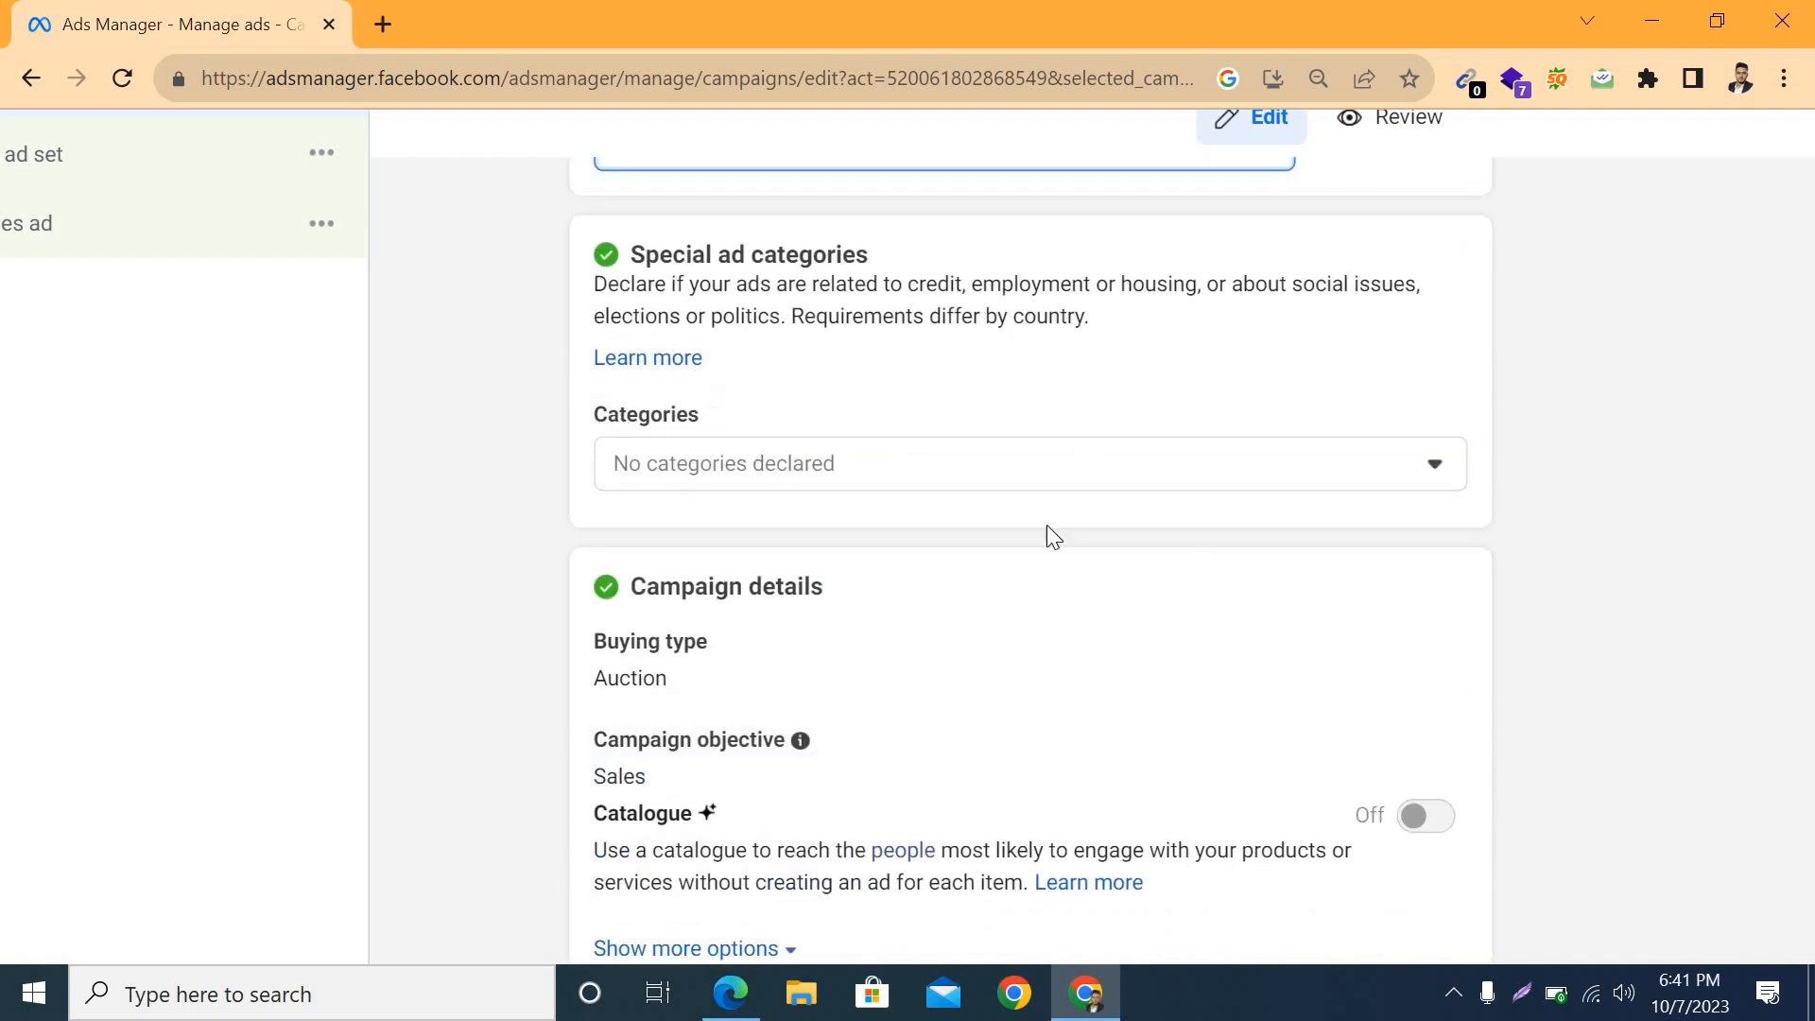
scroll(1046, 531, "down", 2)
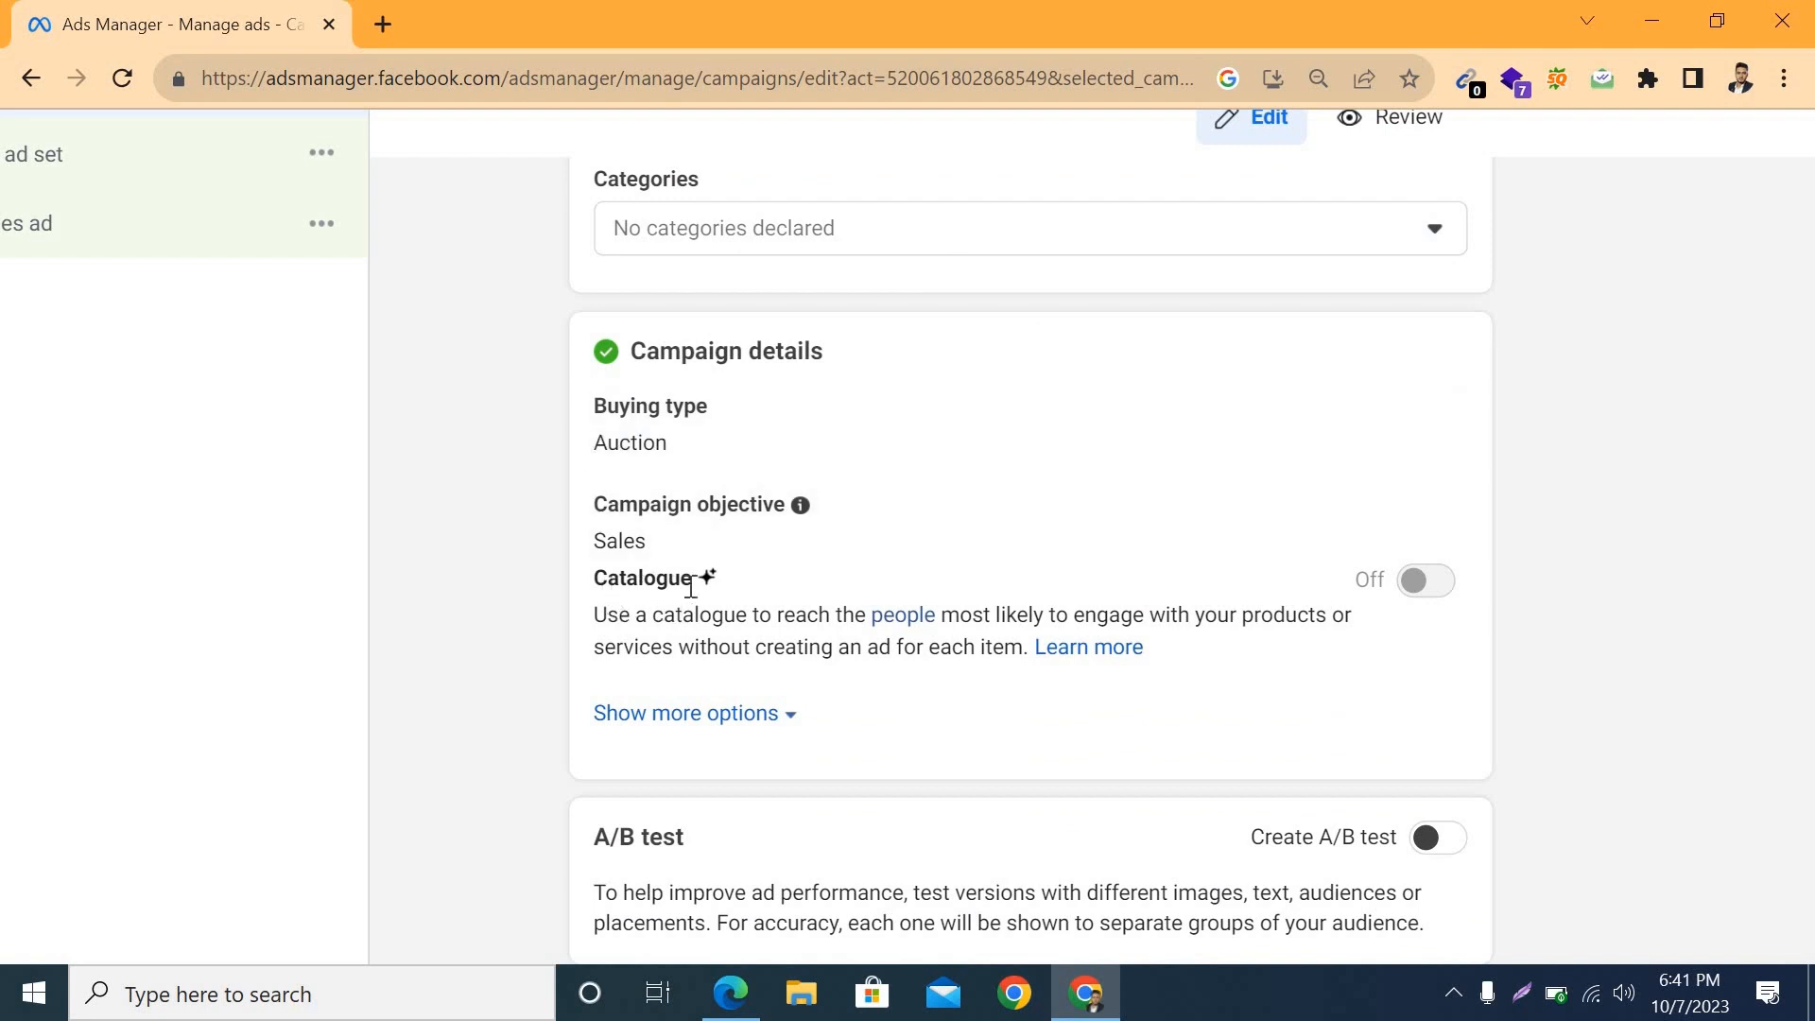
mouse_move(707, 579)
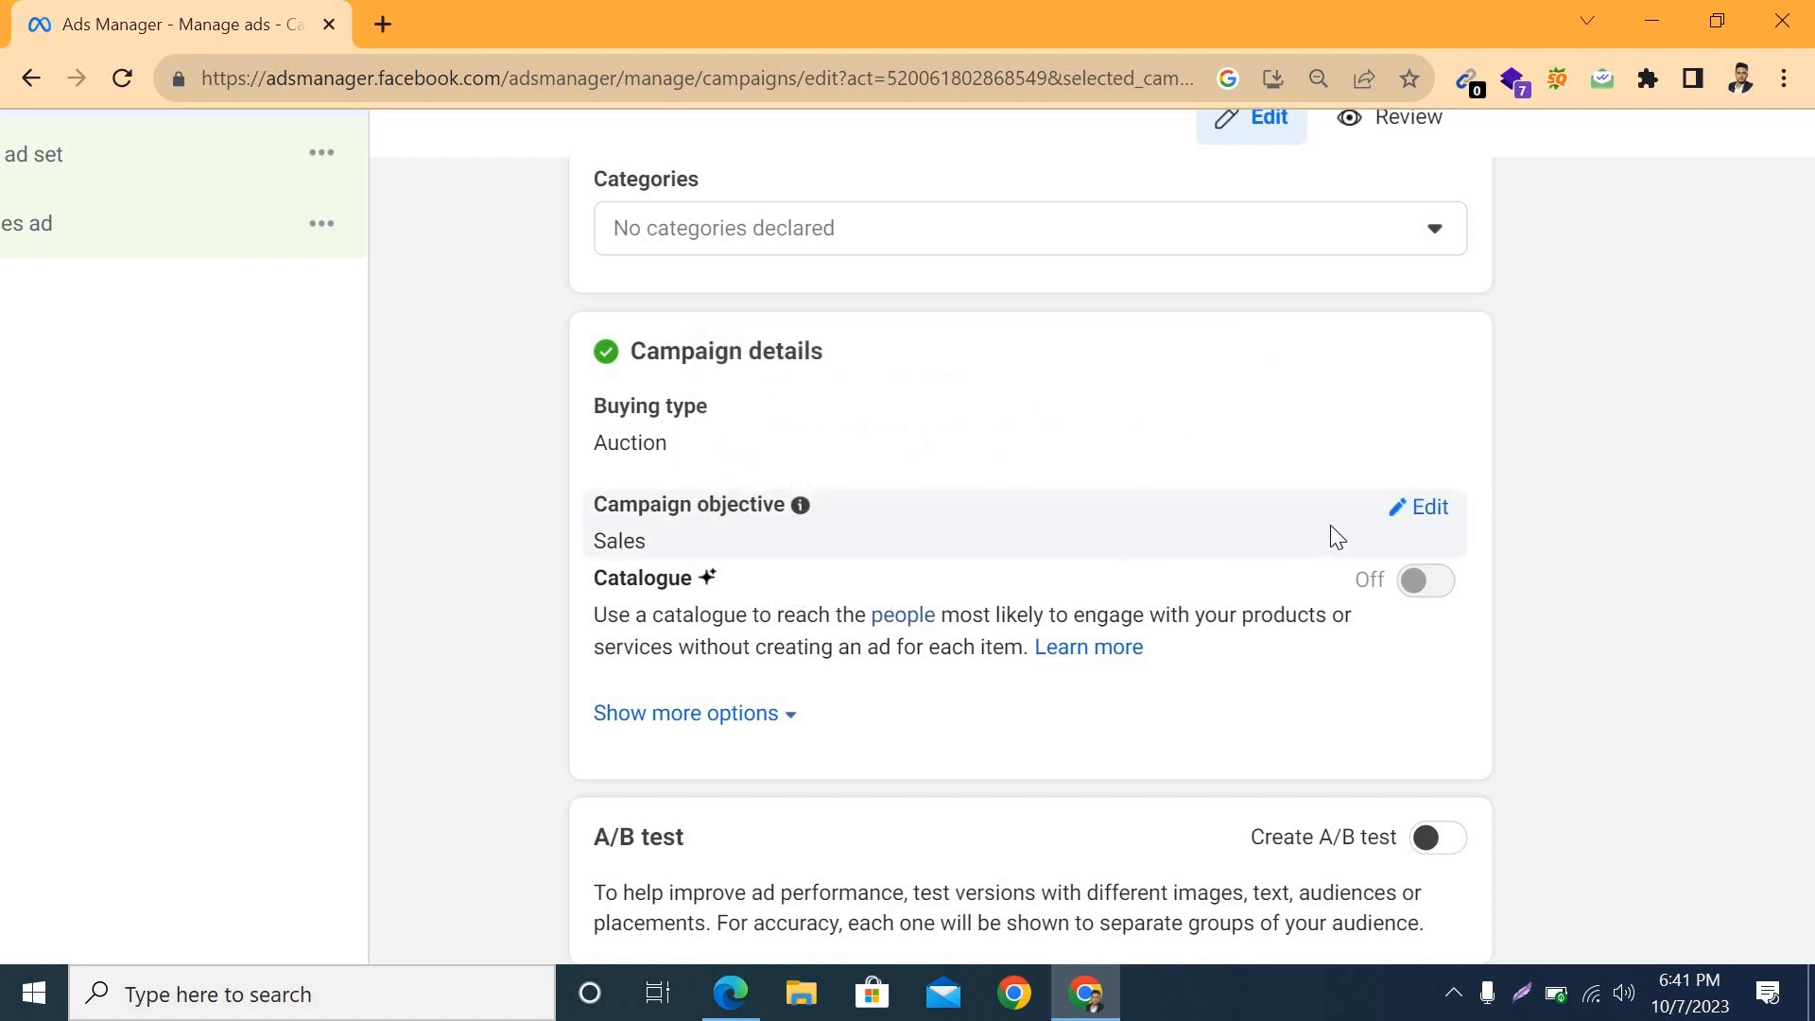
left_click(1419, 511)
scroll(797, 679, "down", 3)
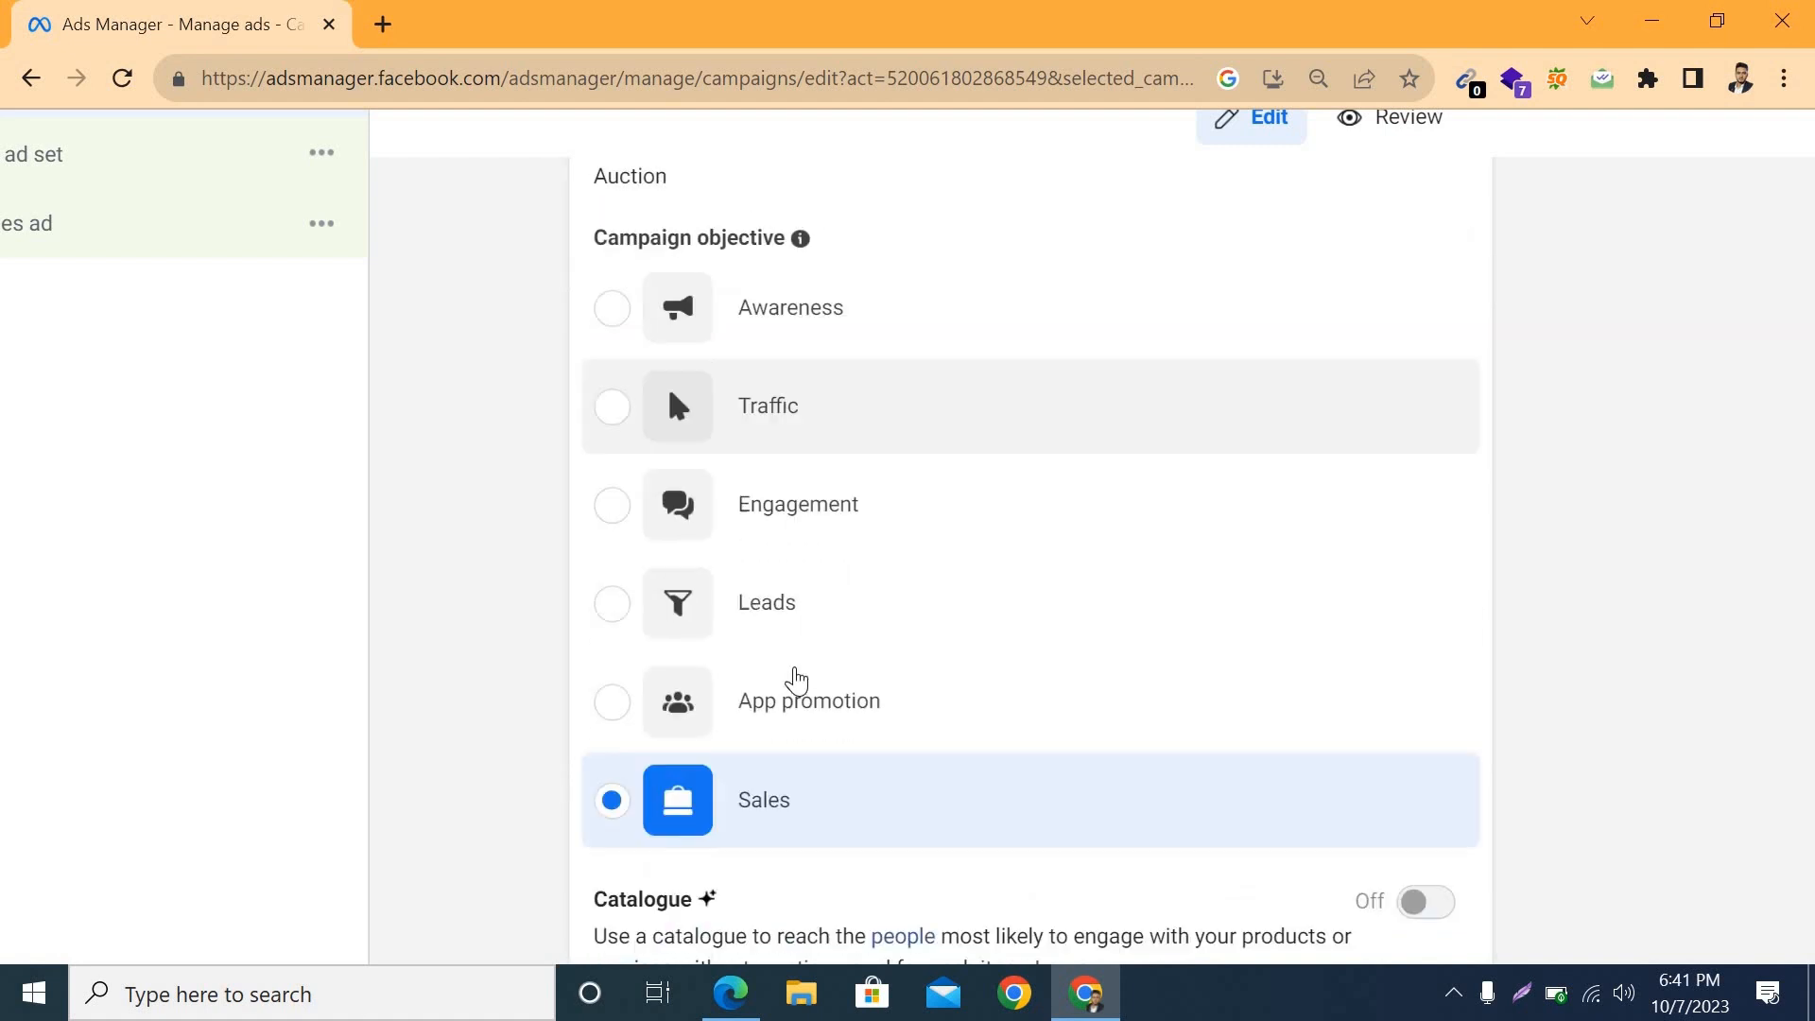
scroll(797, 679, "down", 1)
scroll(697, 294, "up", 1)
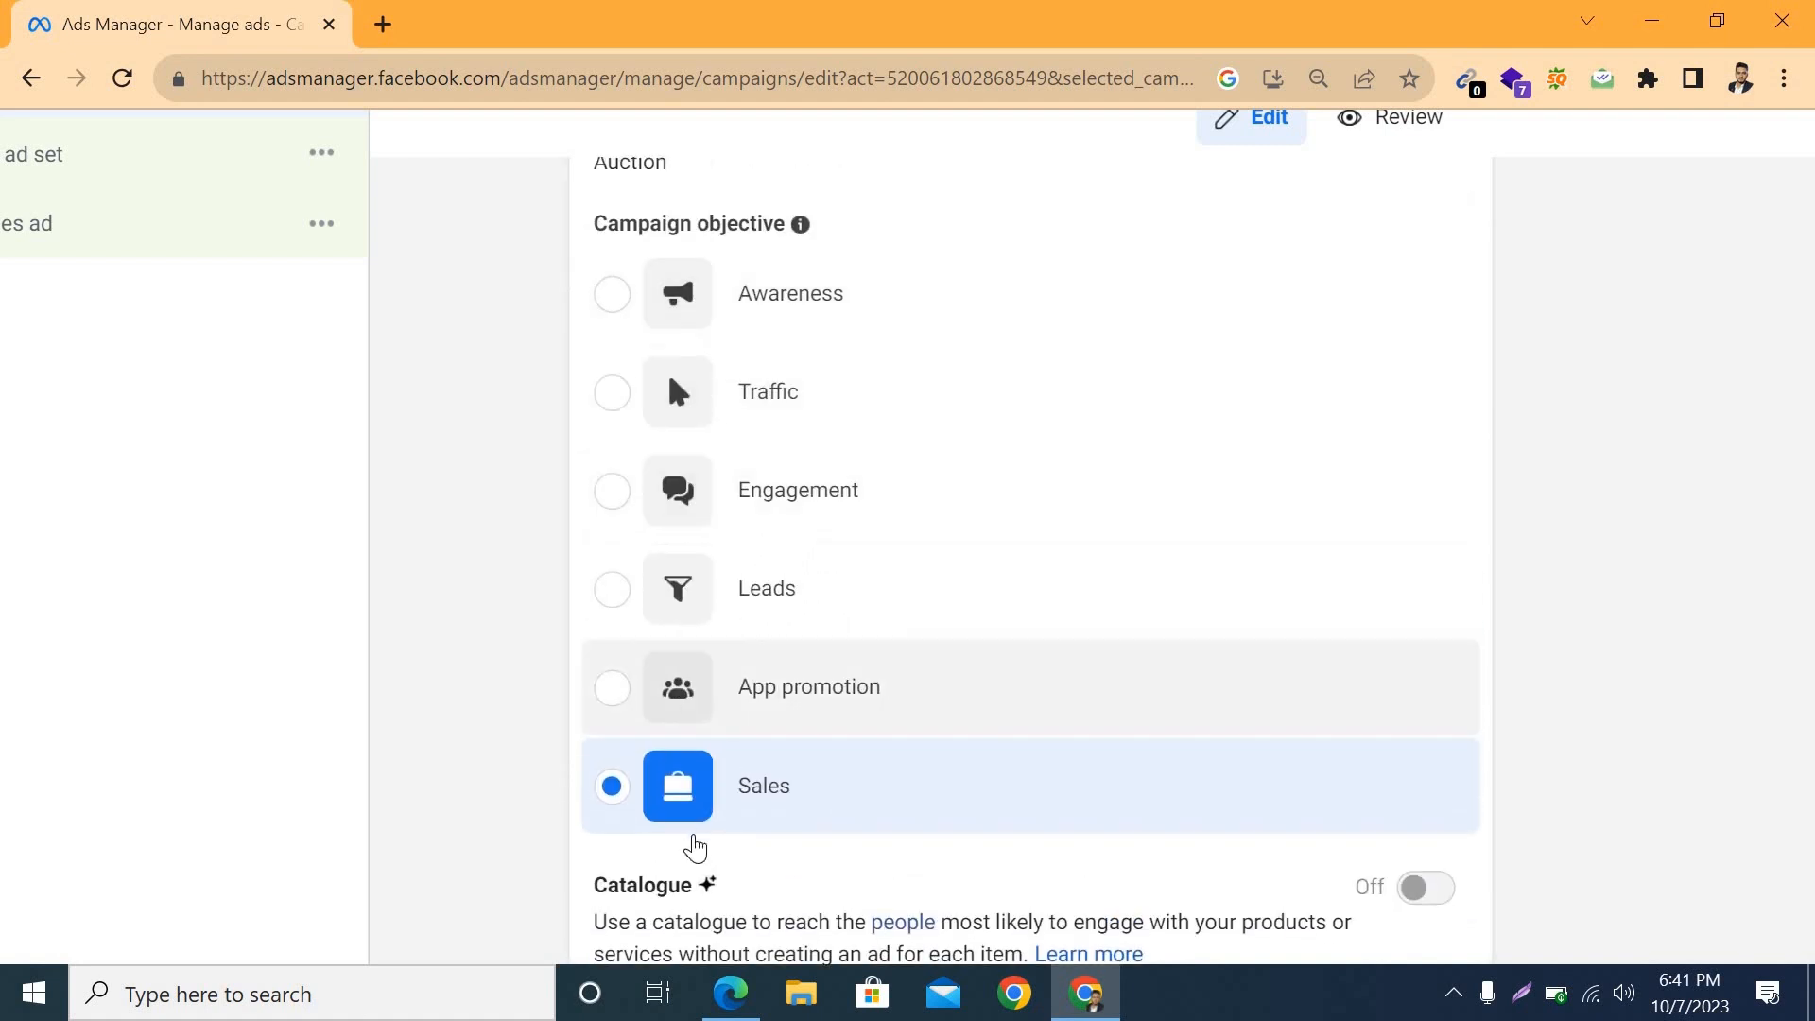
scroll(697, 422, "down", 3)
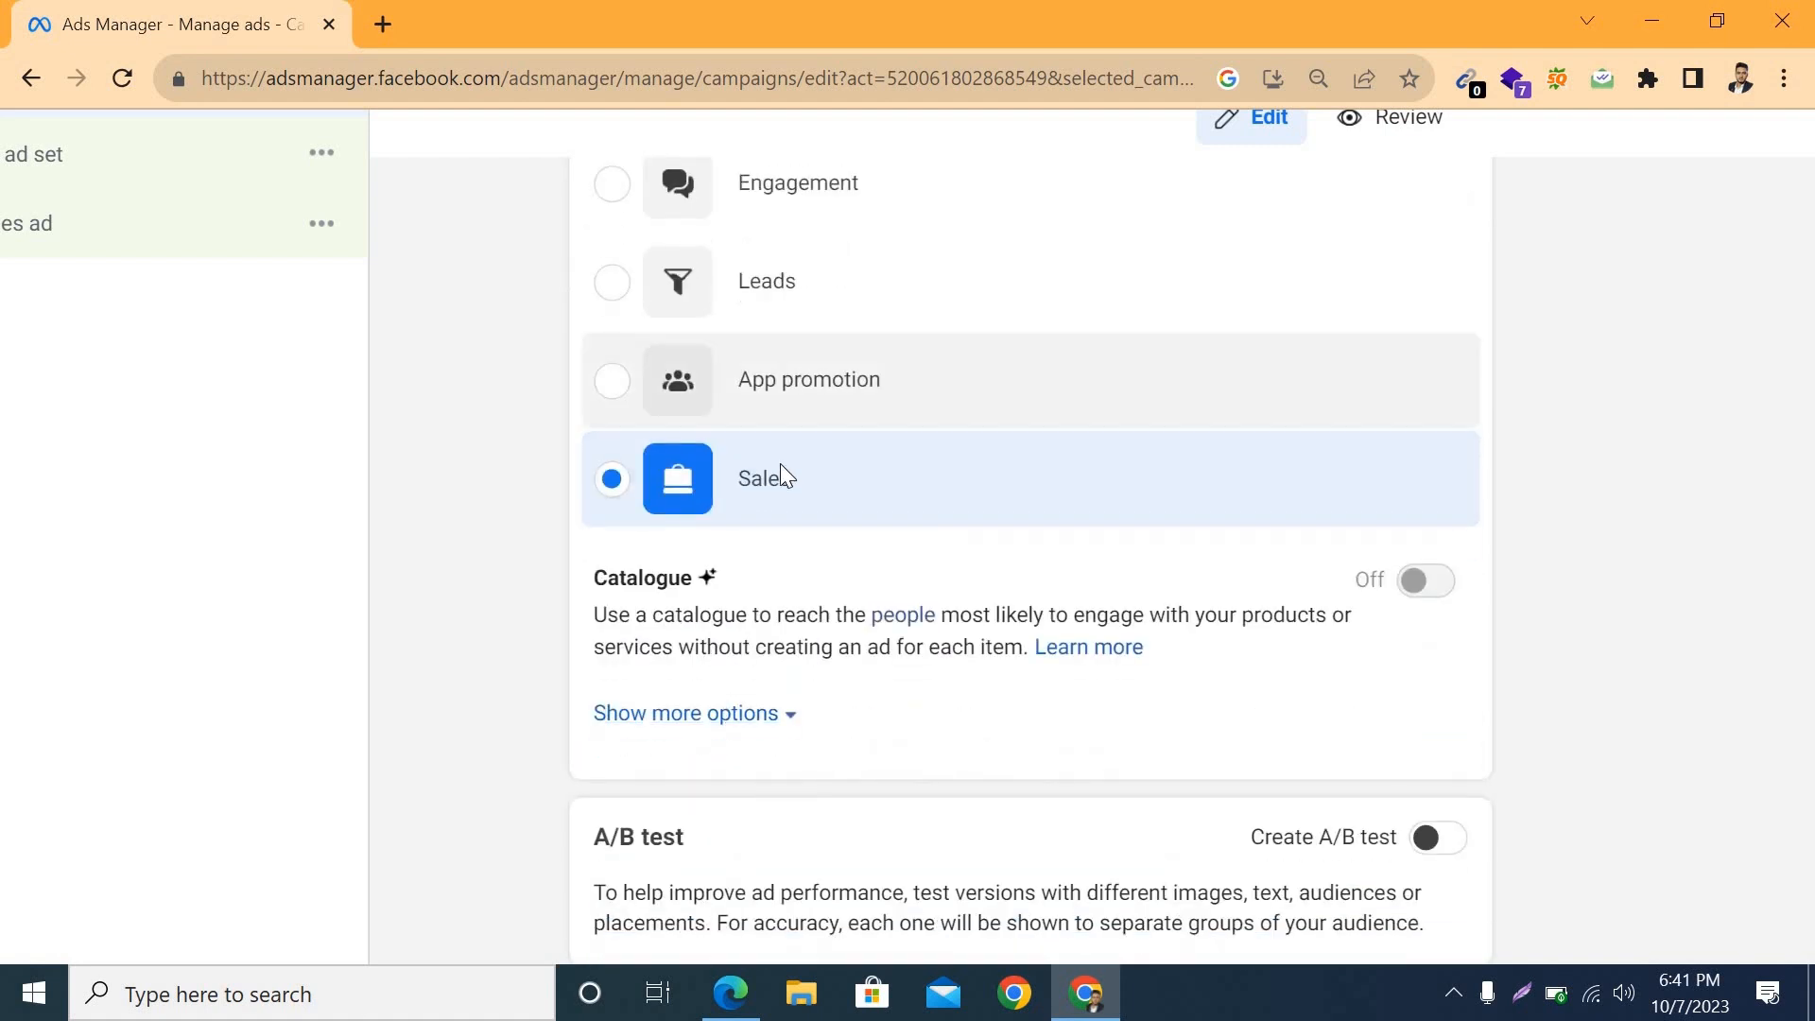
scroll(780, 473, "down", 3)
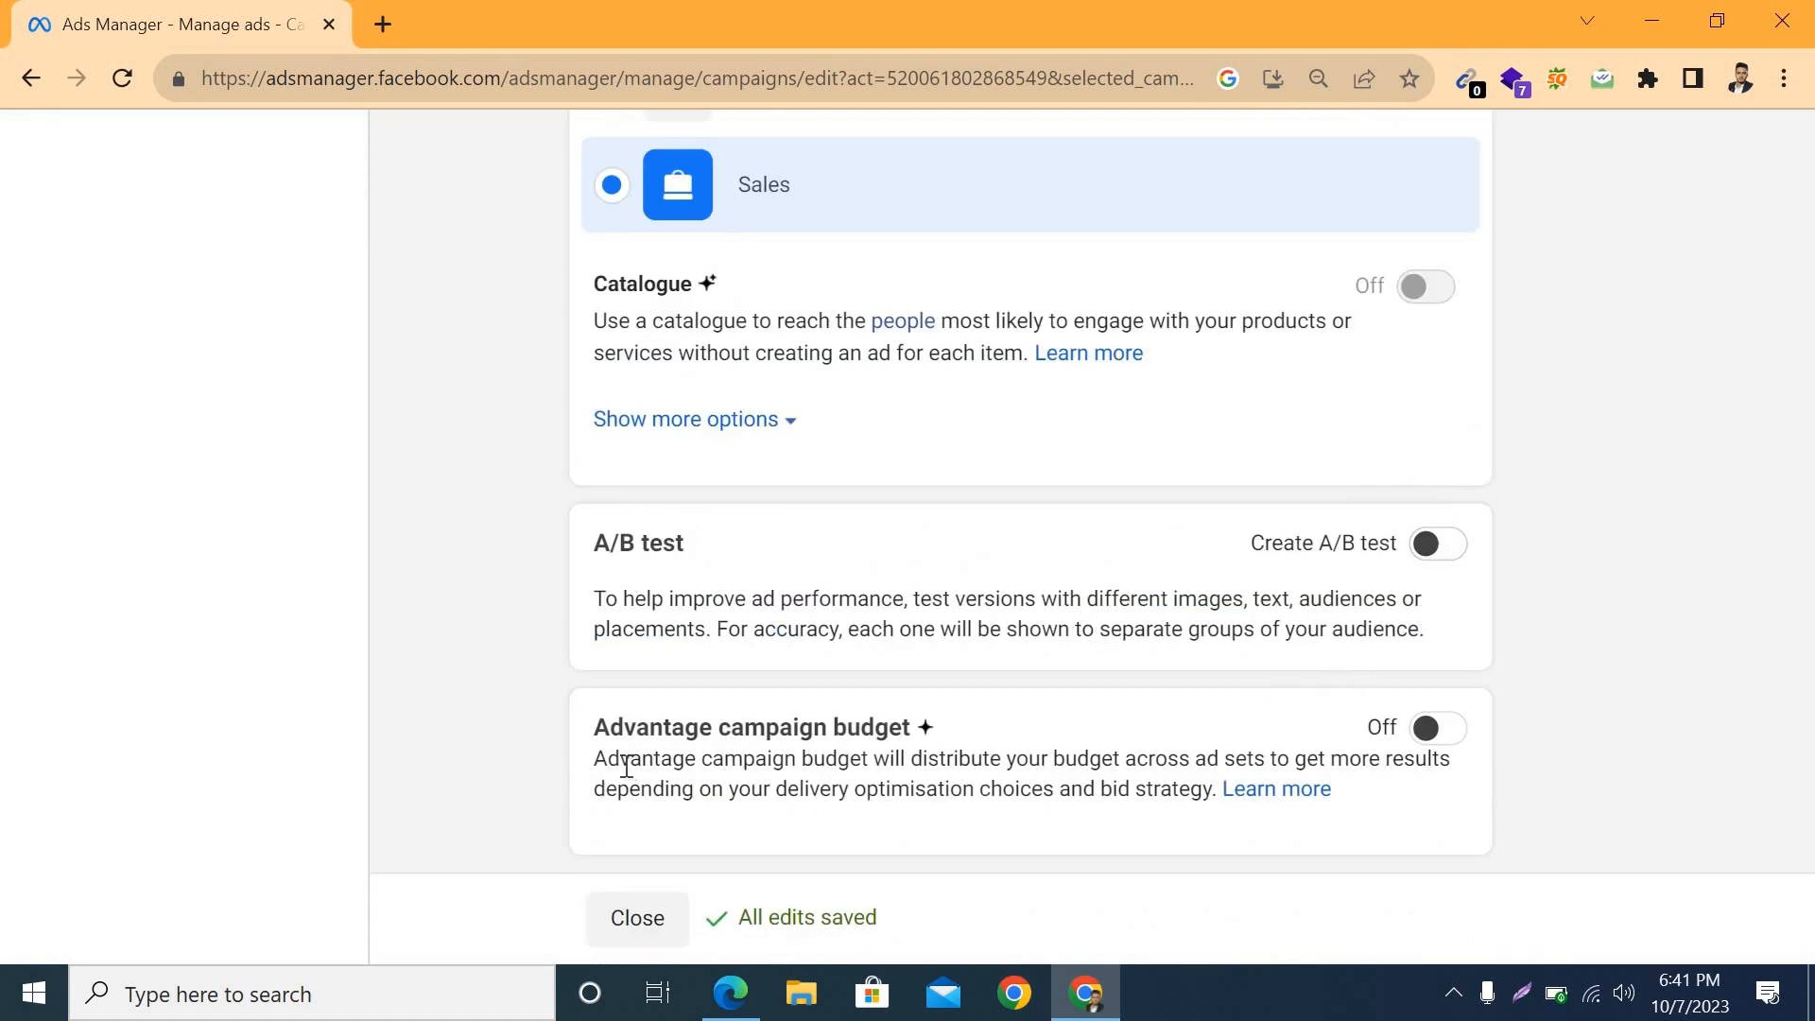
Step: Turn on Advantage campaign budget for the N2 fashion 22 campaign
left_click_drag(598, 726, 1023, 732)
left_click(1609, 769)
left_click(1438, 734)
scroll(1541, 717, "down", 5)
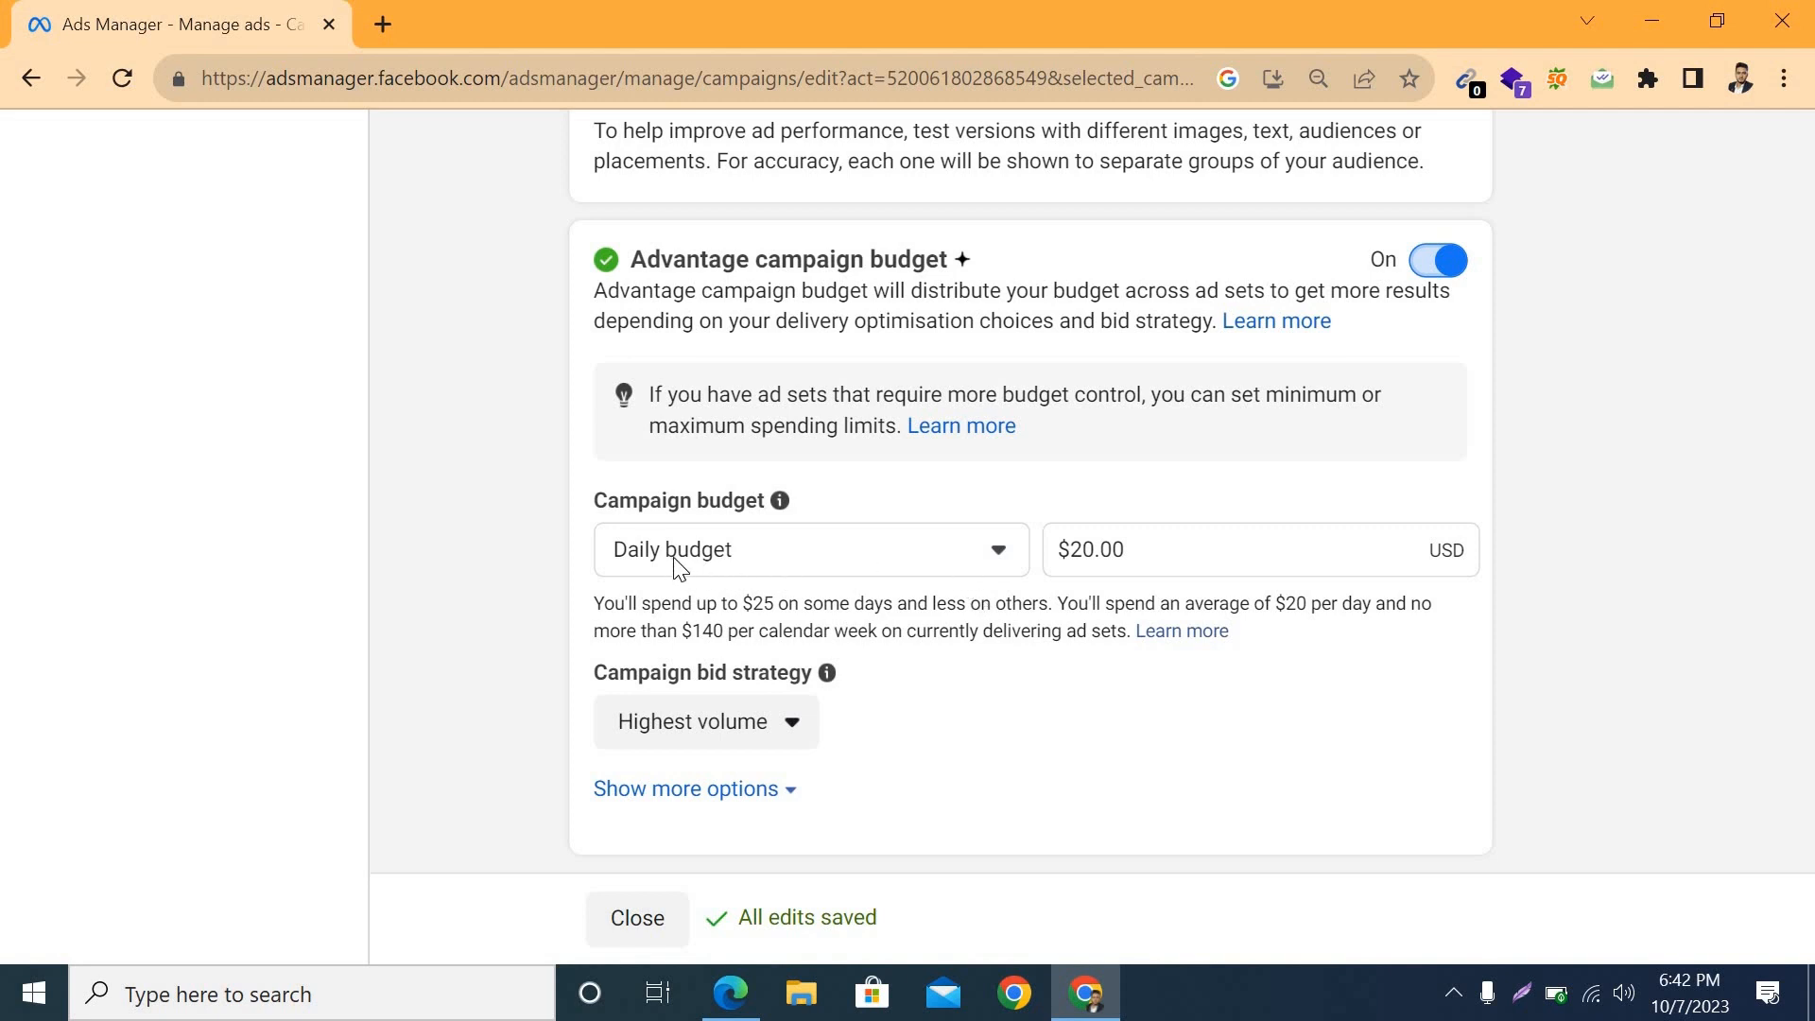
Step: Check the campaign budget types and set the daily budget to $2.00
left_click(815, 562)
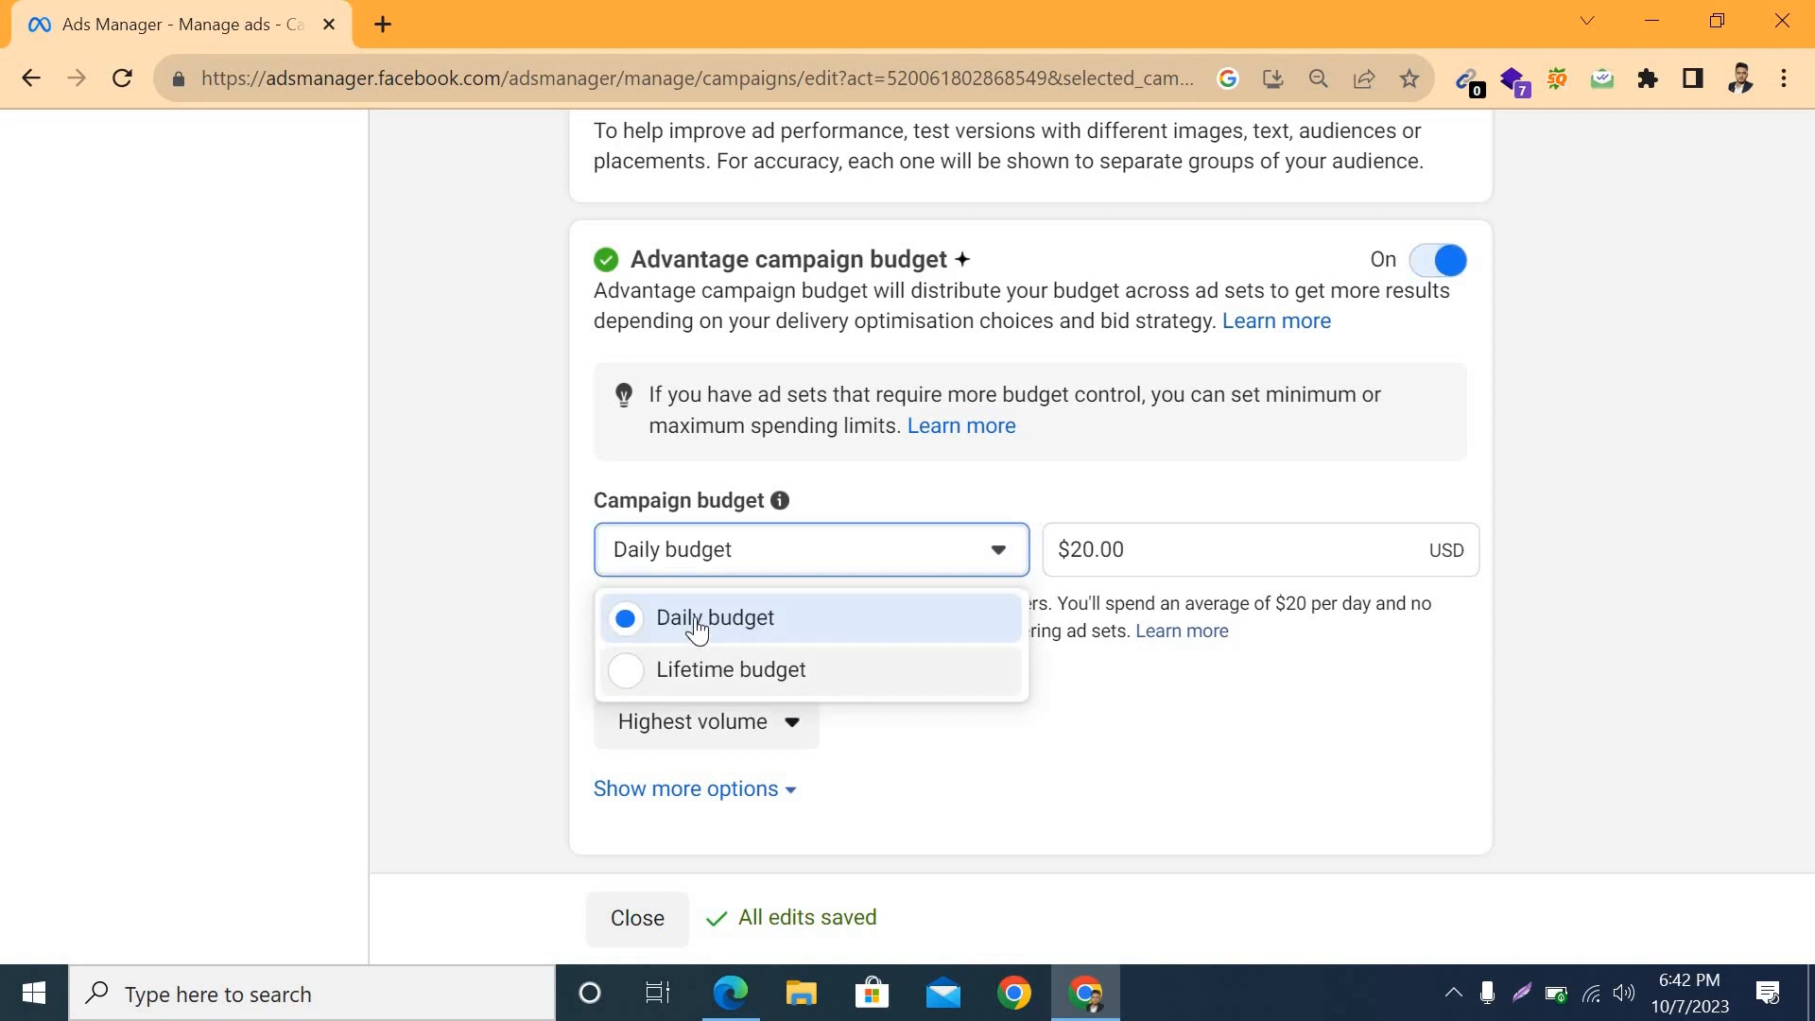
left_click(1179, 551)
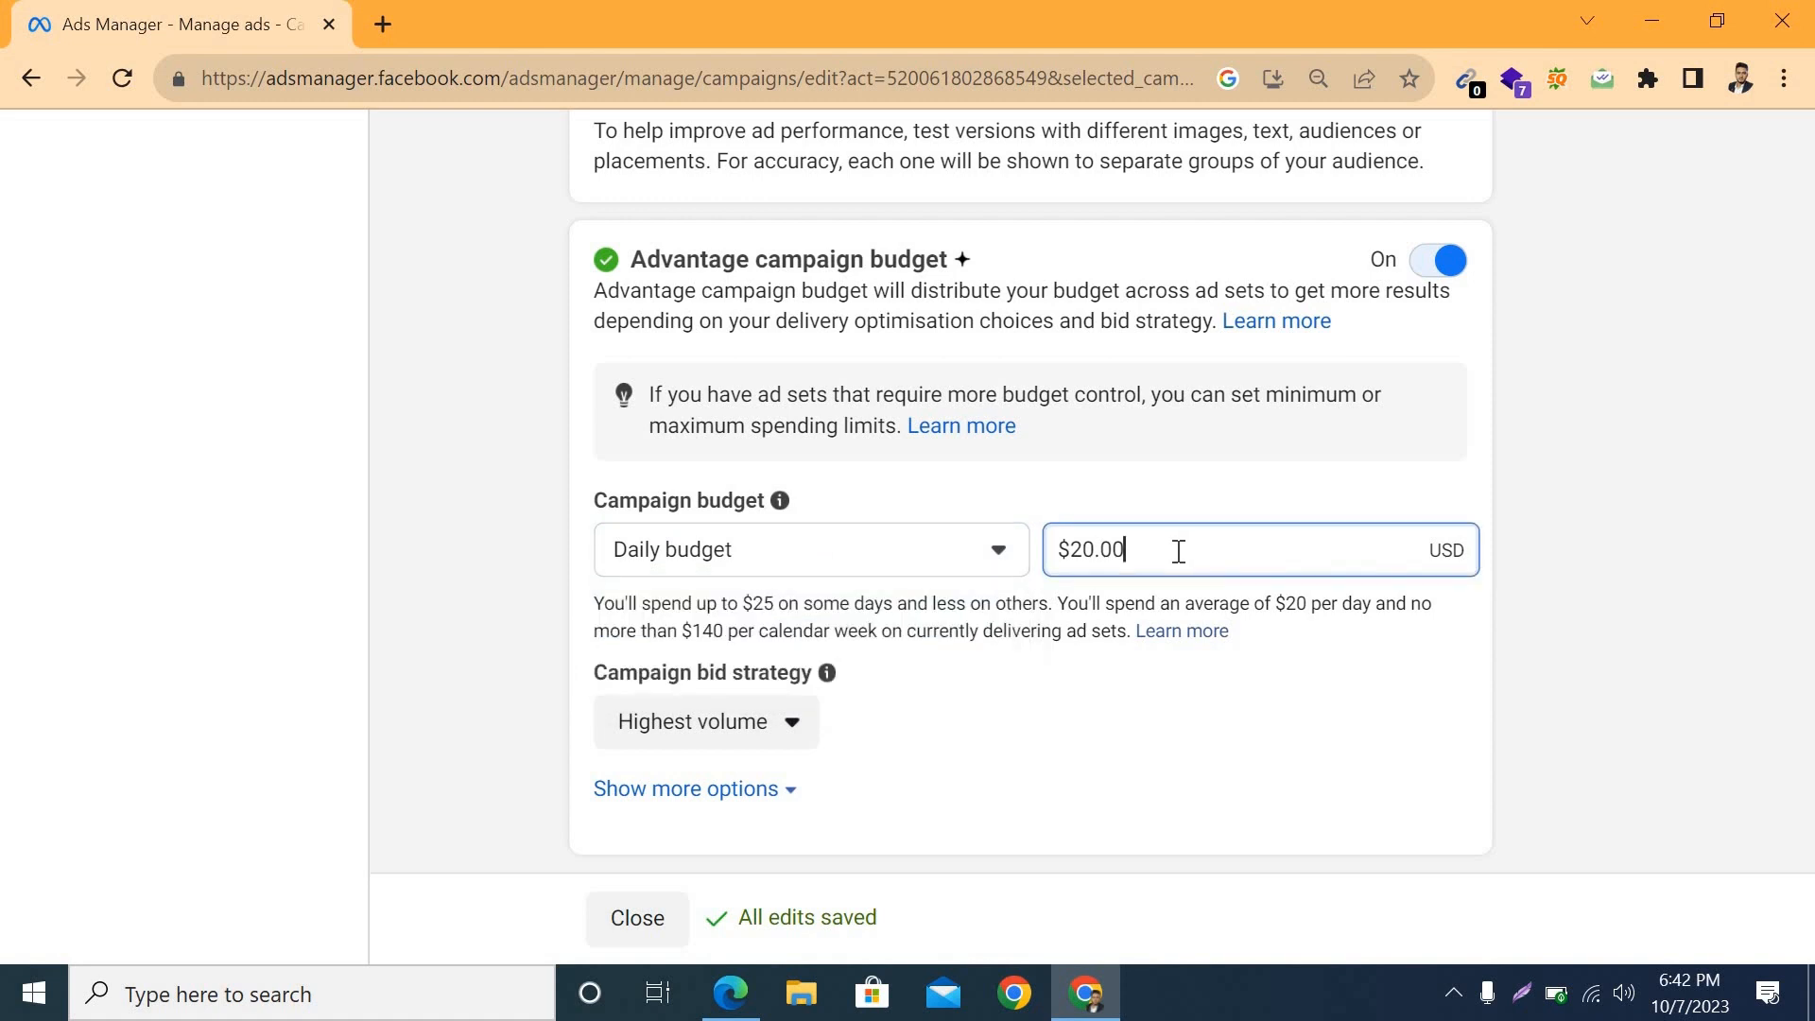
key("BackSpace")
key("BackSpace")
key("BackSpace")
key("BackSpace")
type("2")
left_click(1163, 746)
scroll(1388, 414, "down", 3)
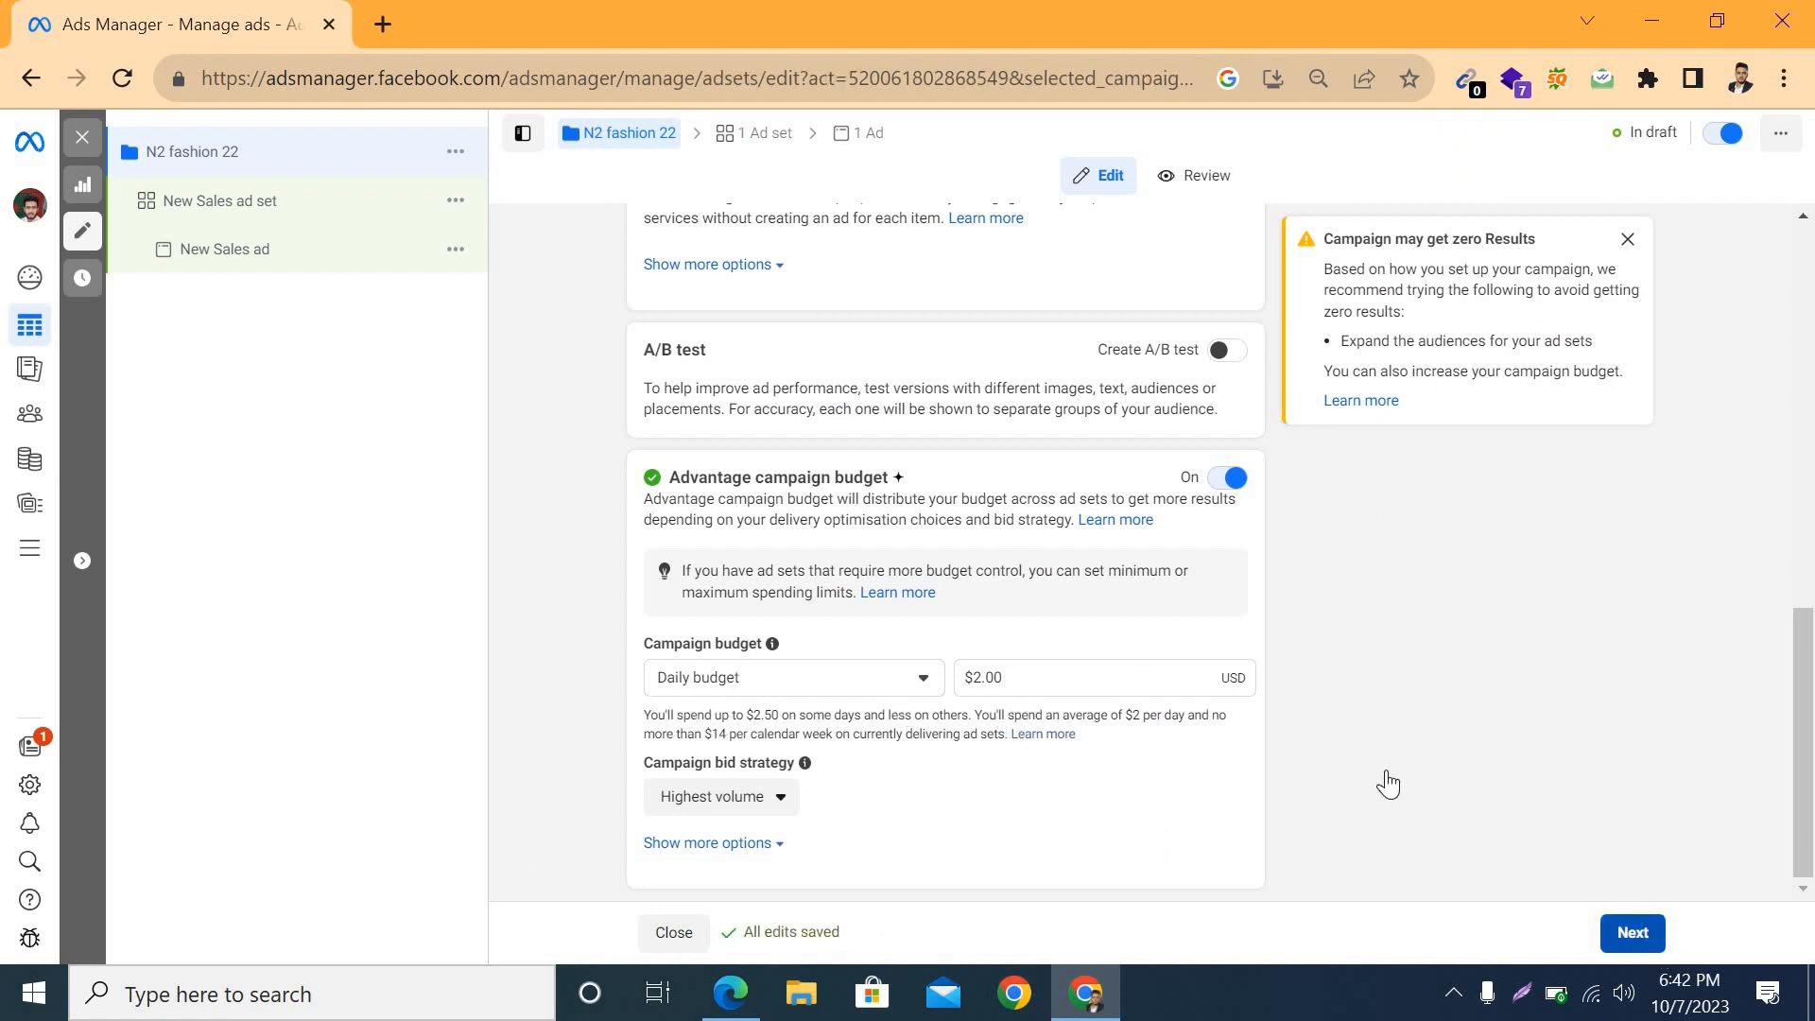
Step: Continue to the ad set and rename it "N2 fashion 33"
left_click(1632, 934)
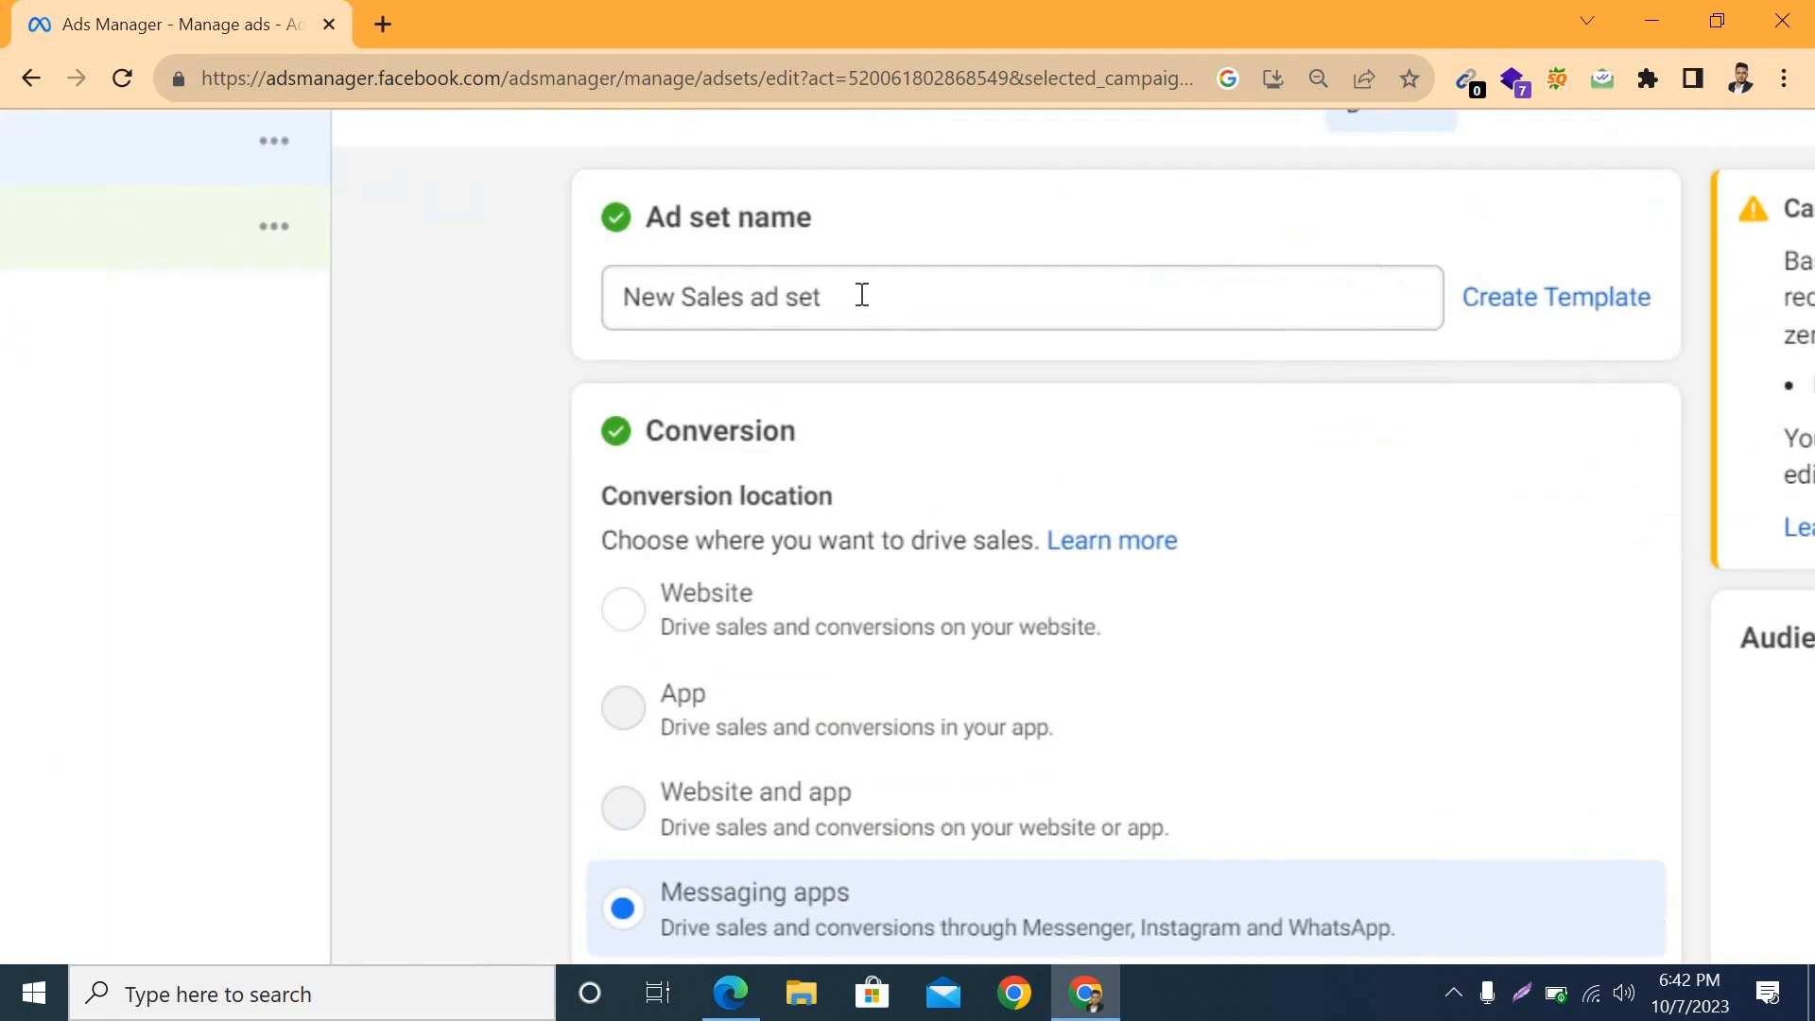
left_click_drag(859, 296, 619, 288)
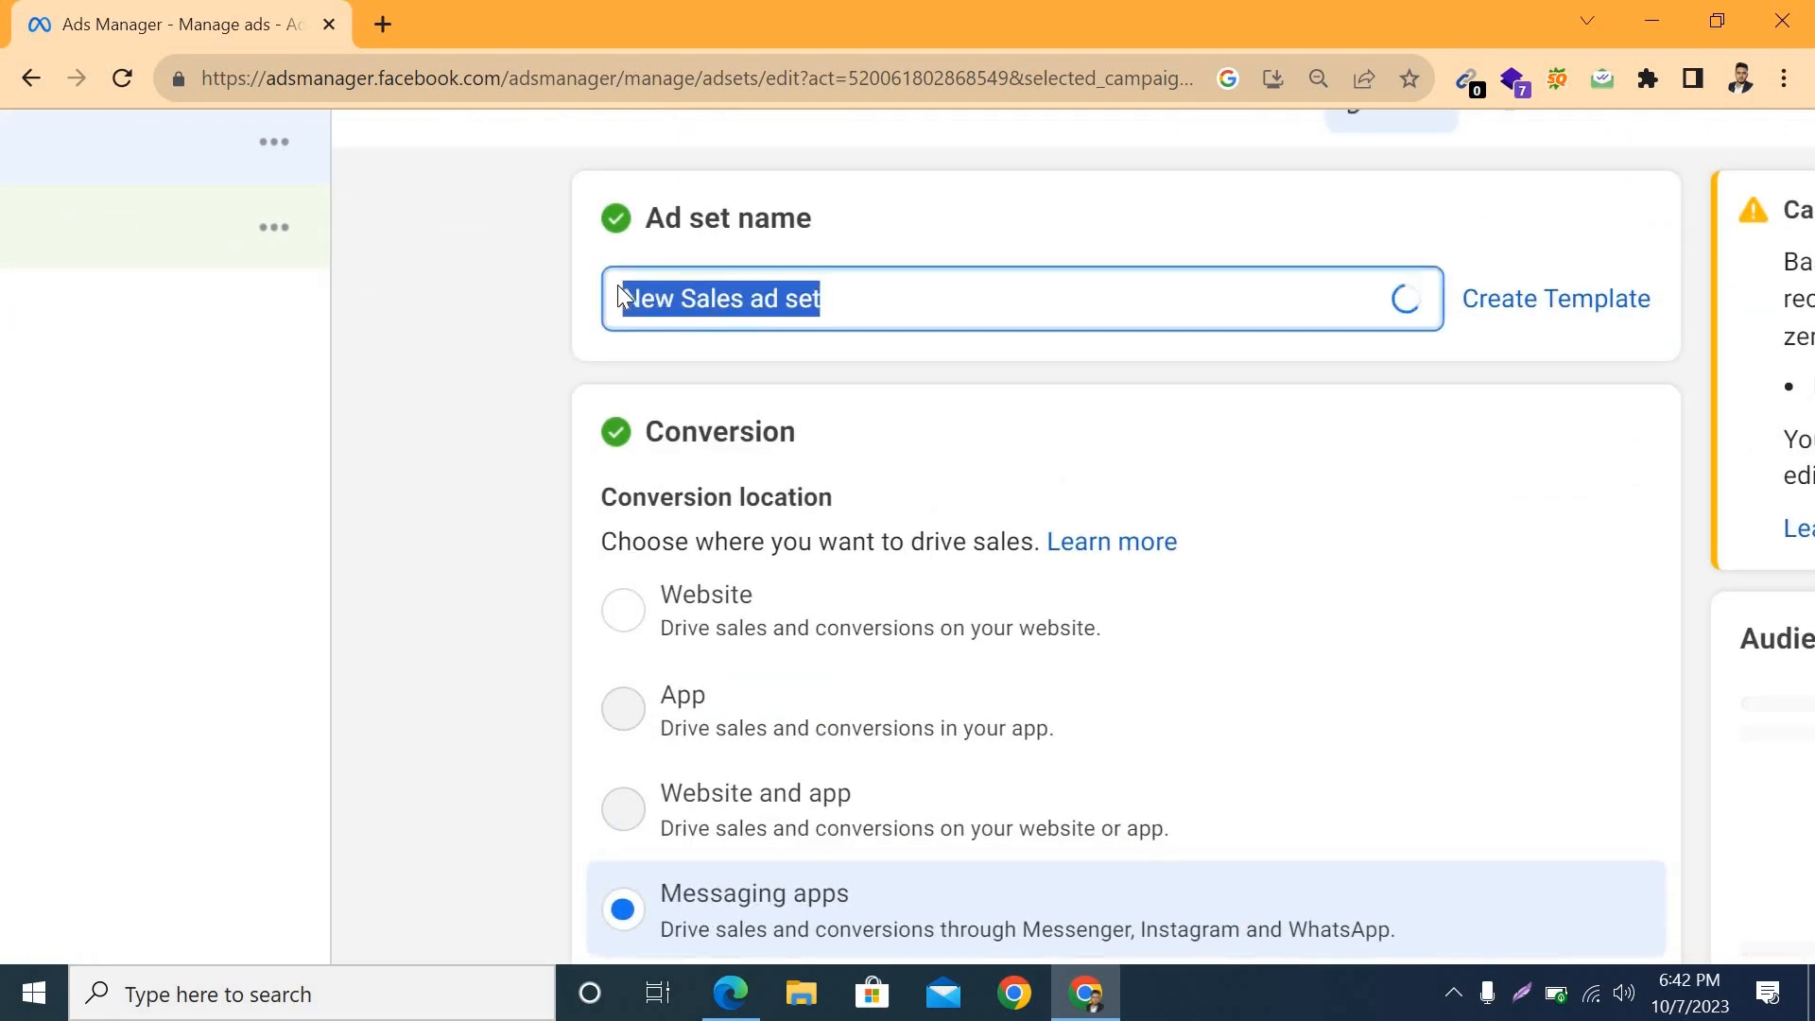
key("BackSpace")
type("N2 fashion ")
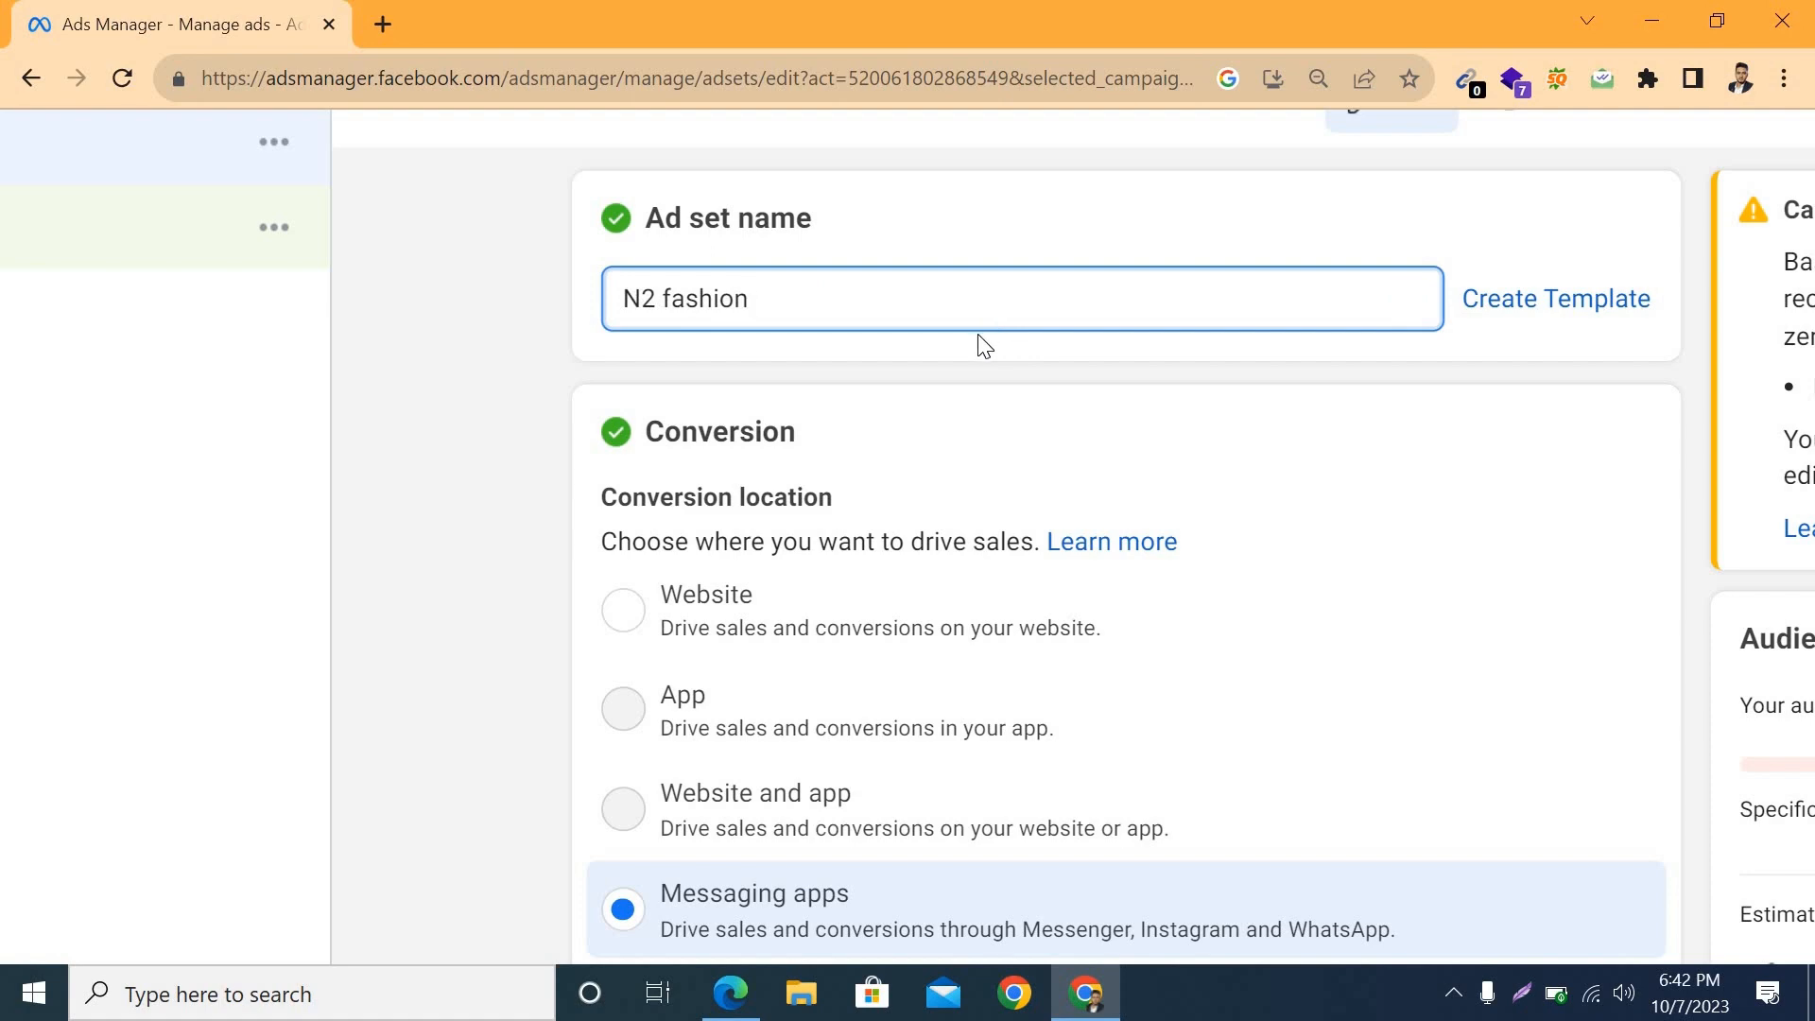
type("33")
Step: Examine the ad set's conversion location options, the Pixel setting and the Facebook Page section
scroll(1295, 652, "down", 4)
scroll(750, 293, "up", 2)
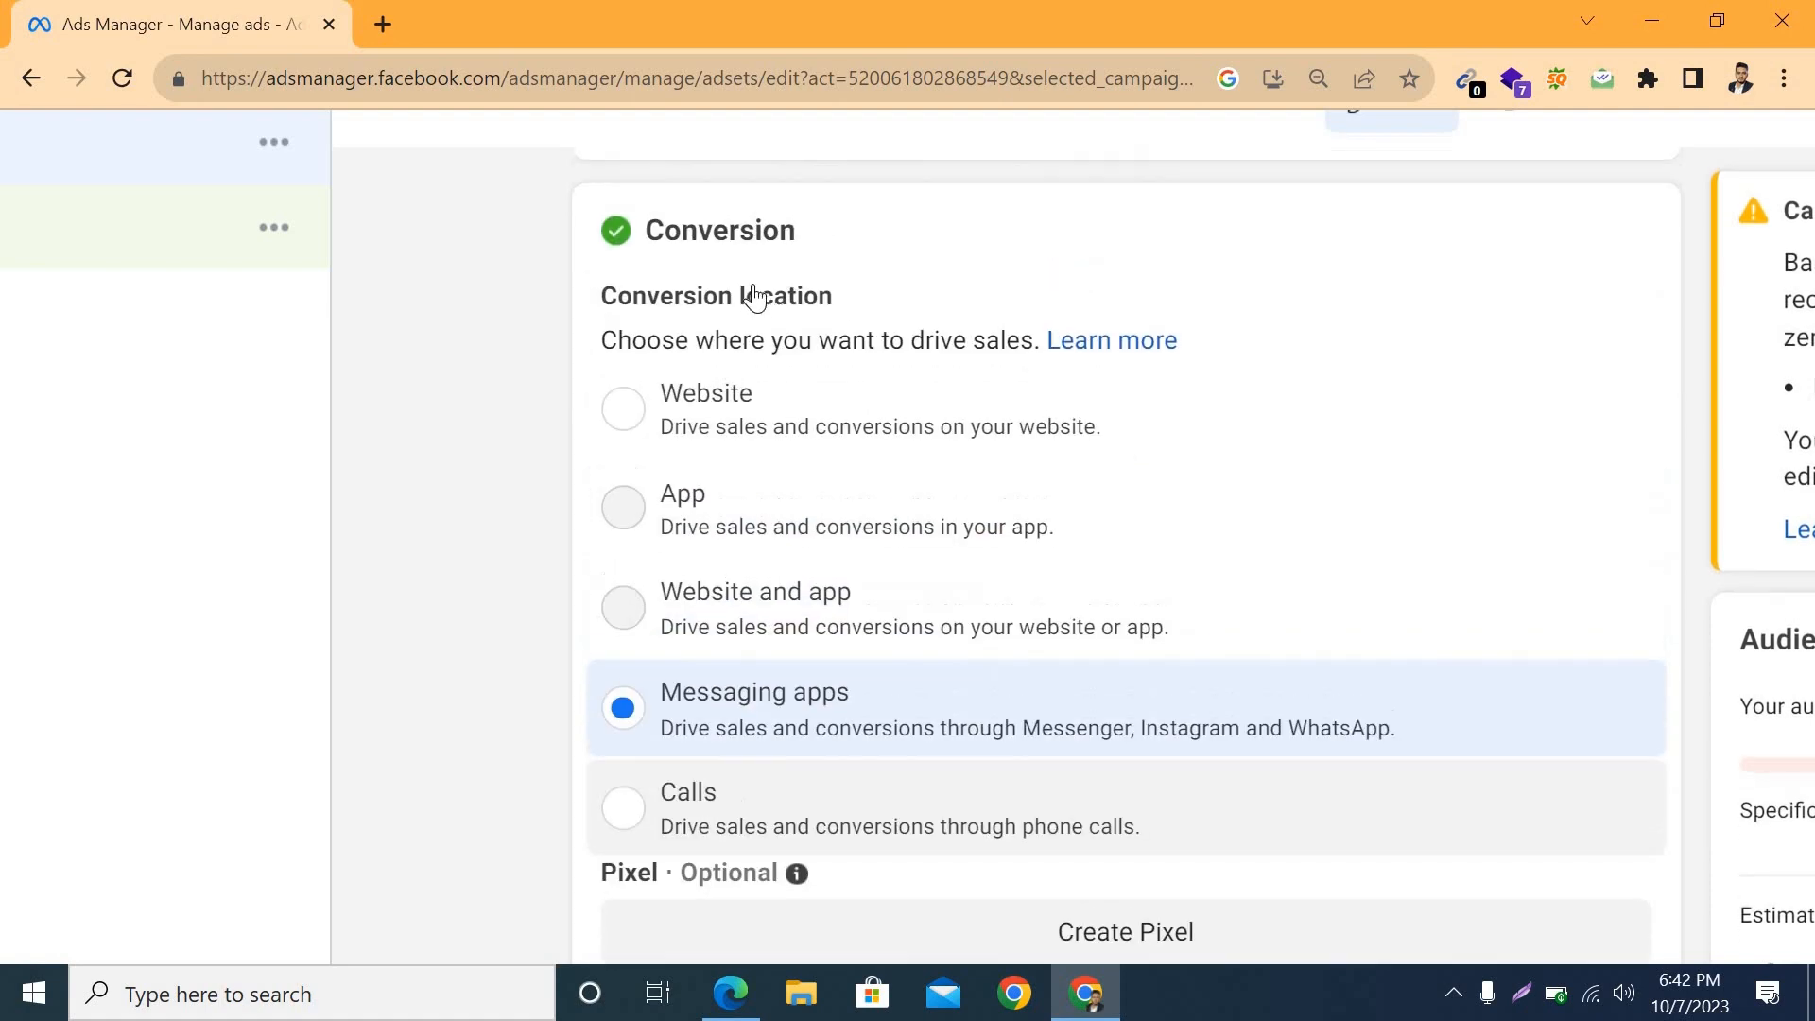
left_click_drag(837, 312, 632, 315)
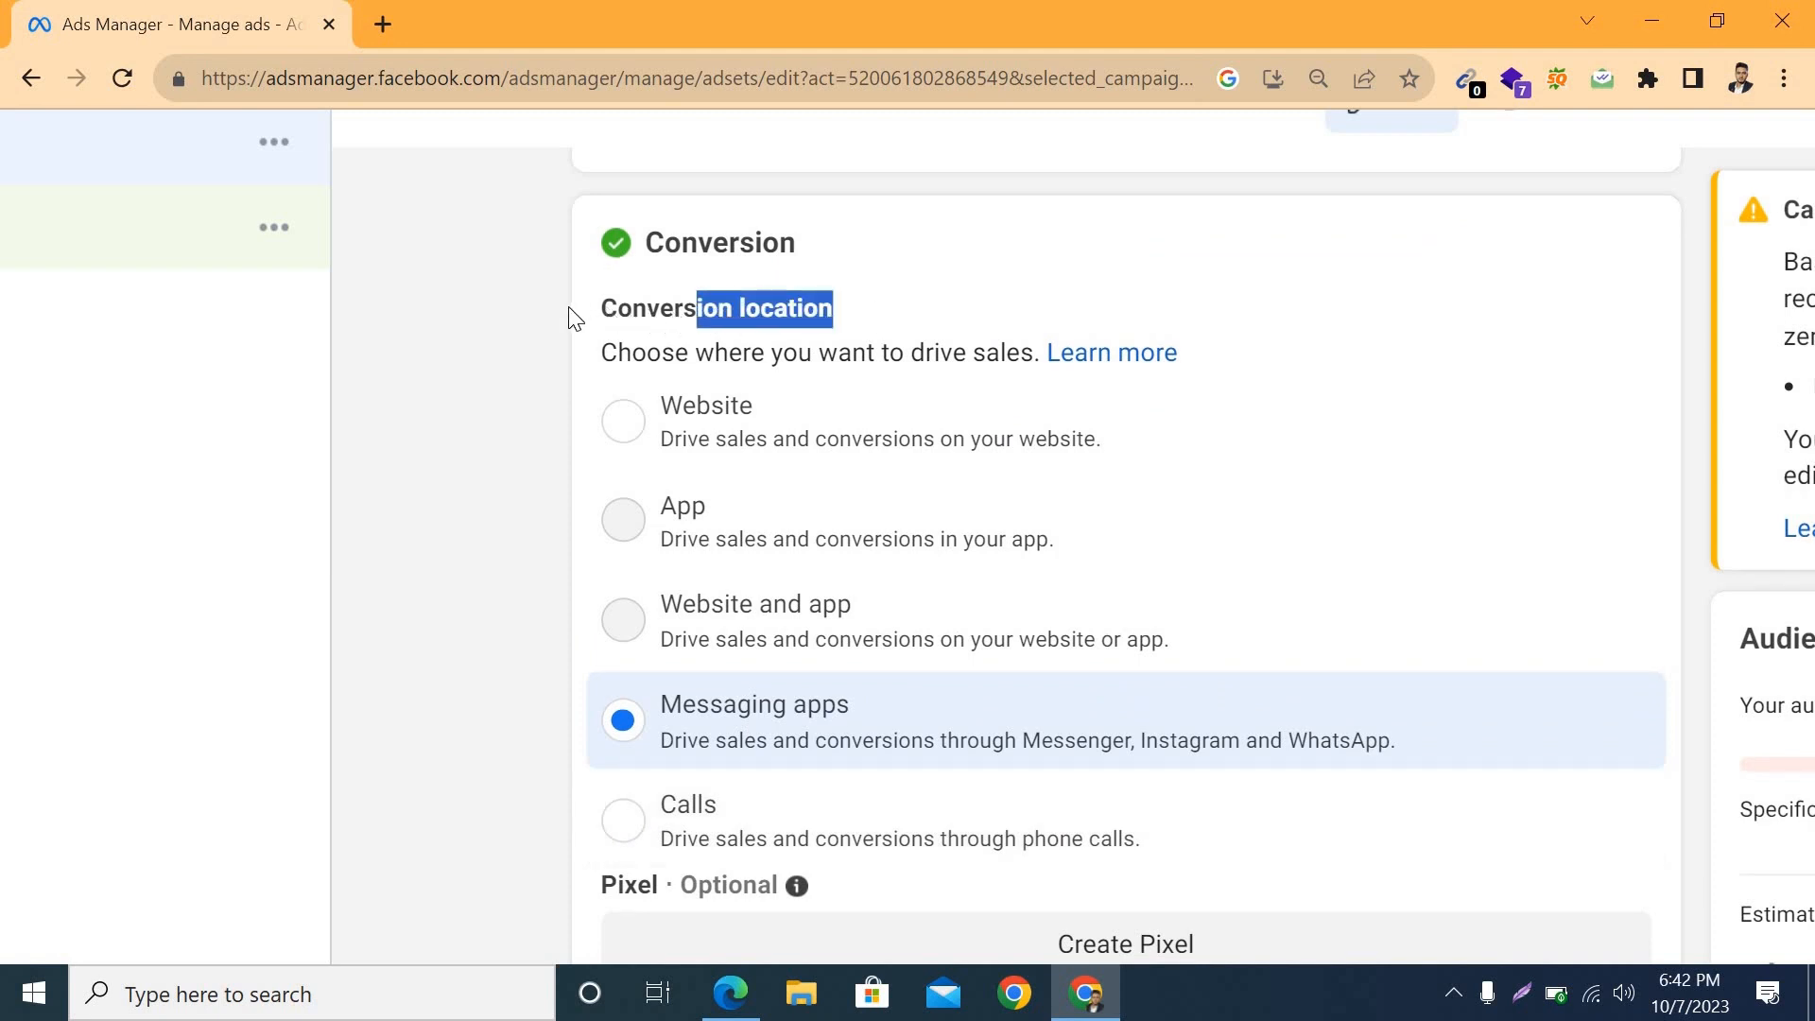
scroll(697, 493, "down", 3)
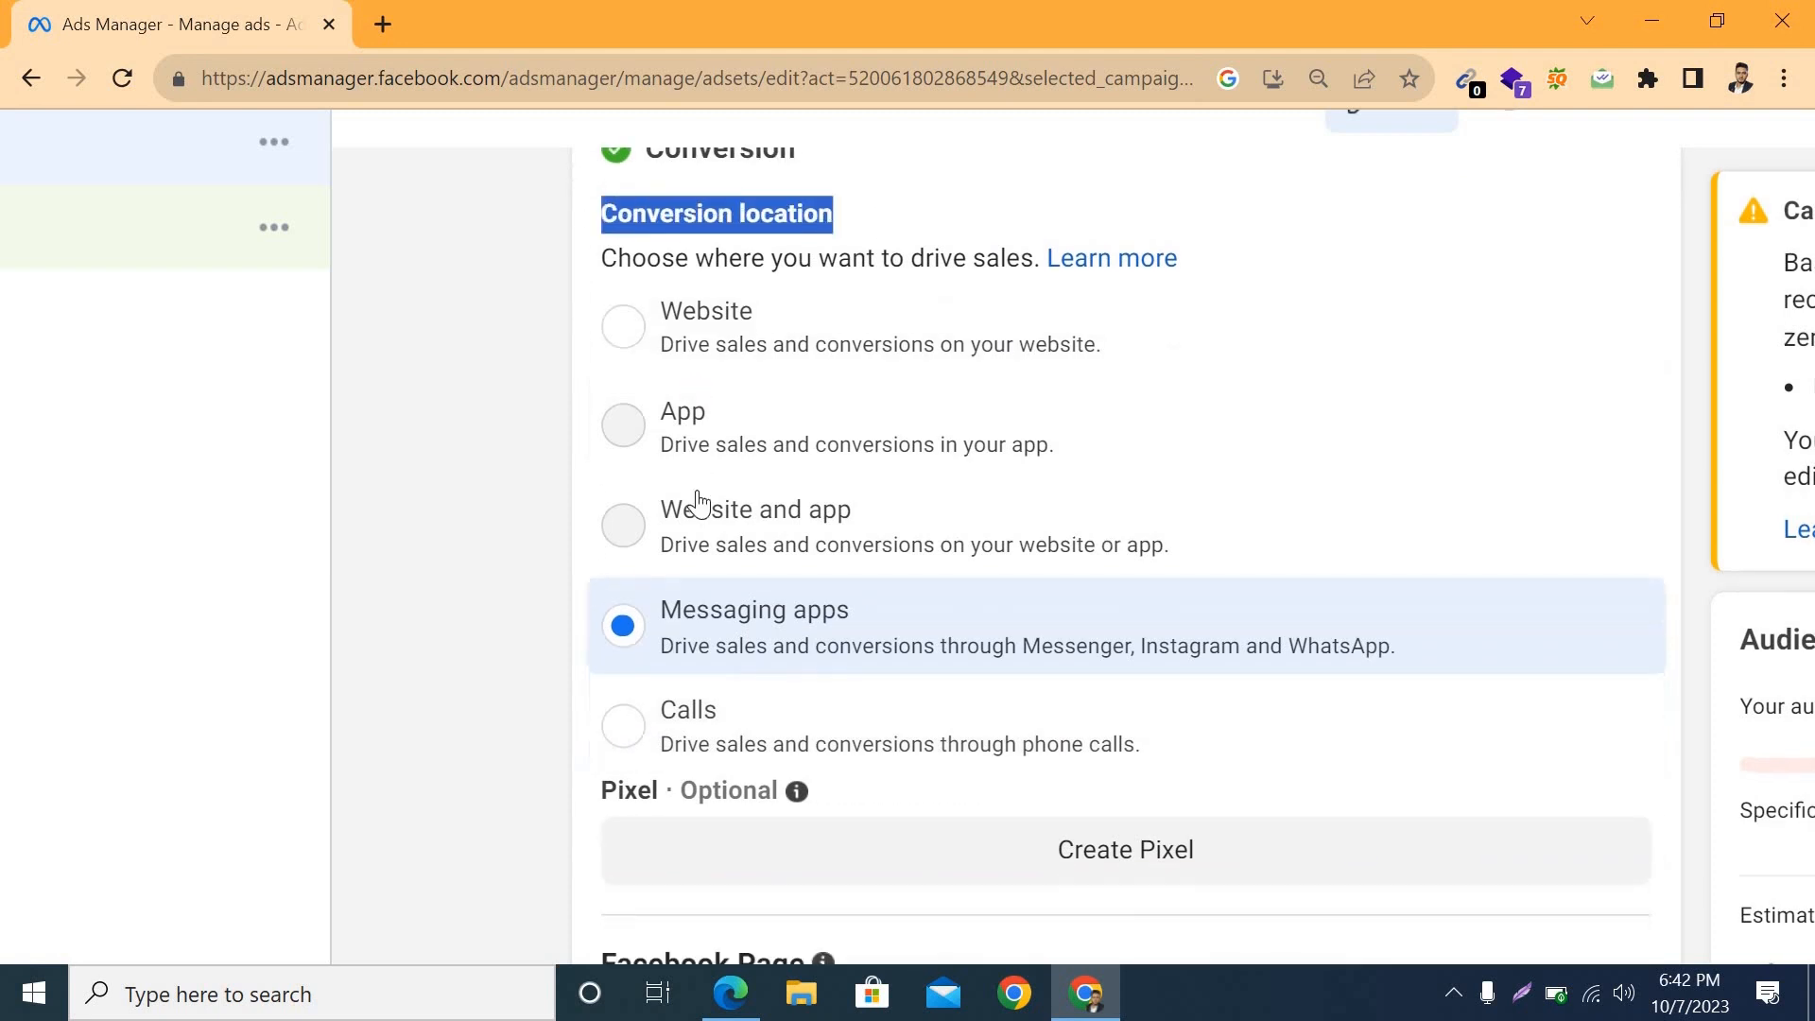
scroll(680, 321, "up", 1)
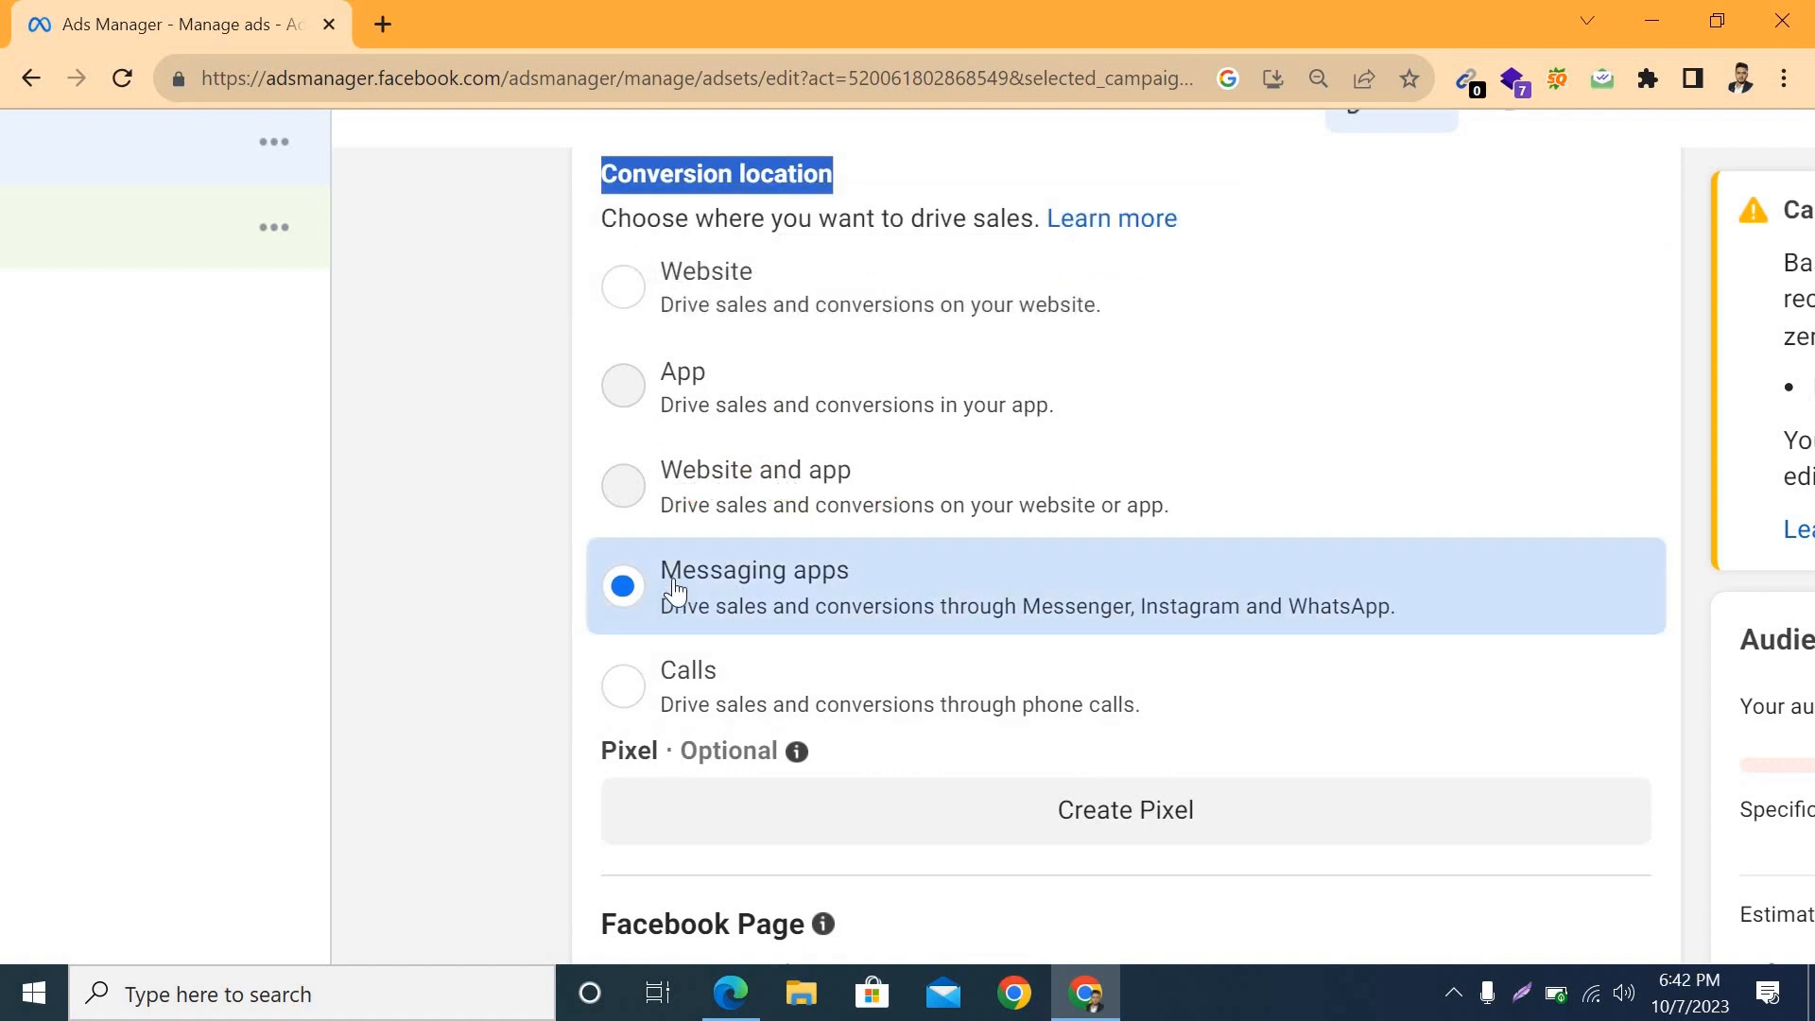
scroll(906, 649, "down", 5)
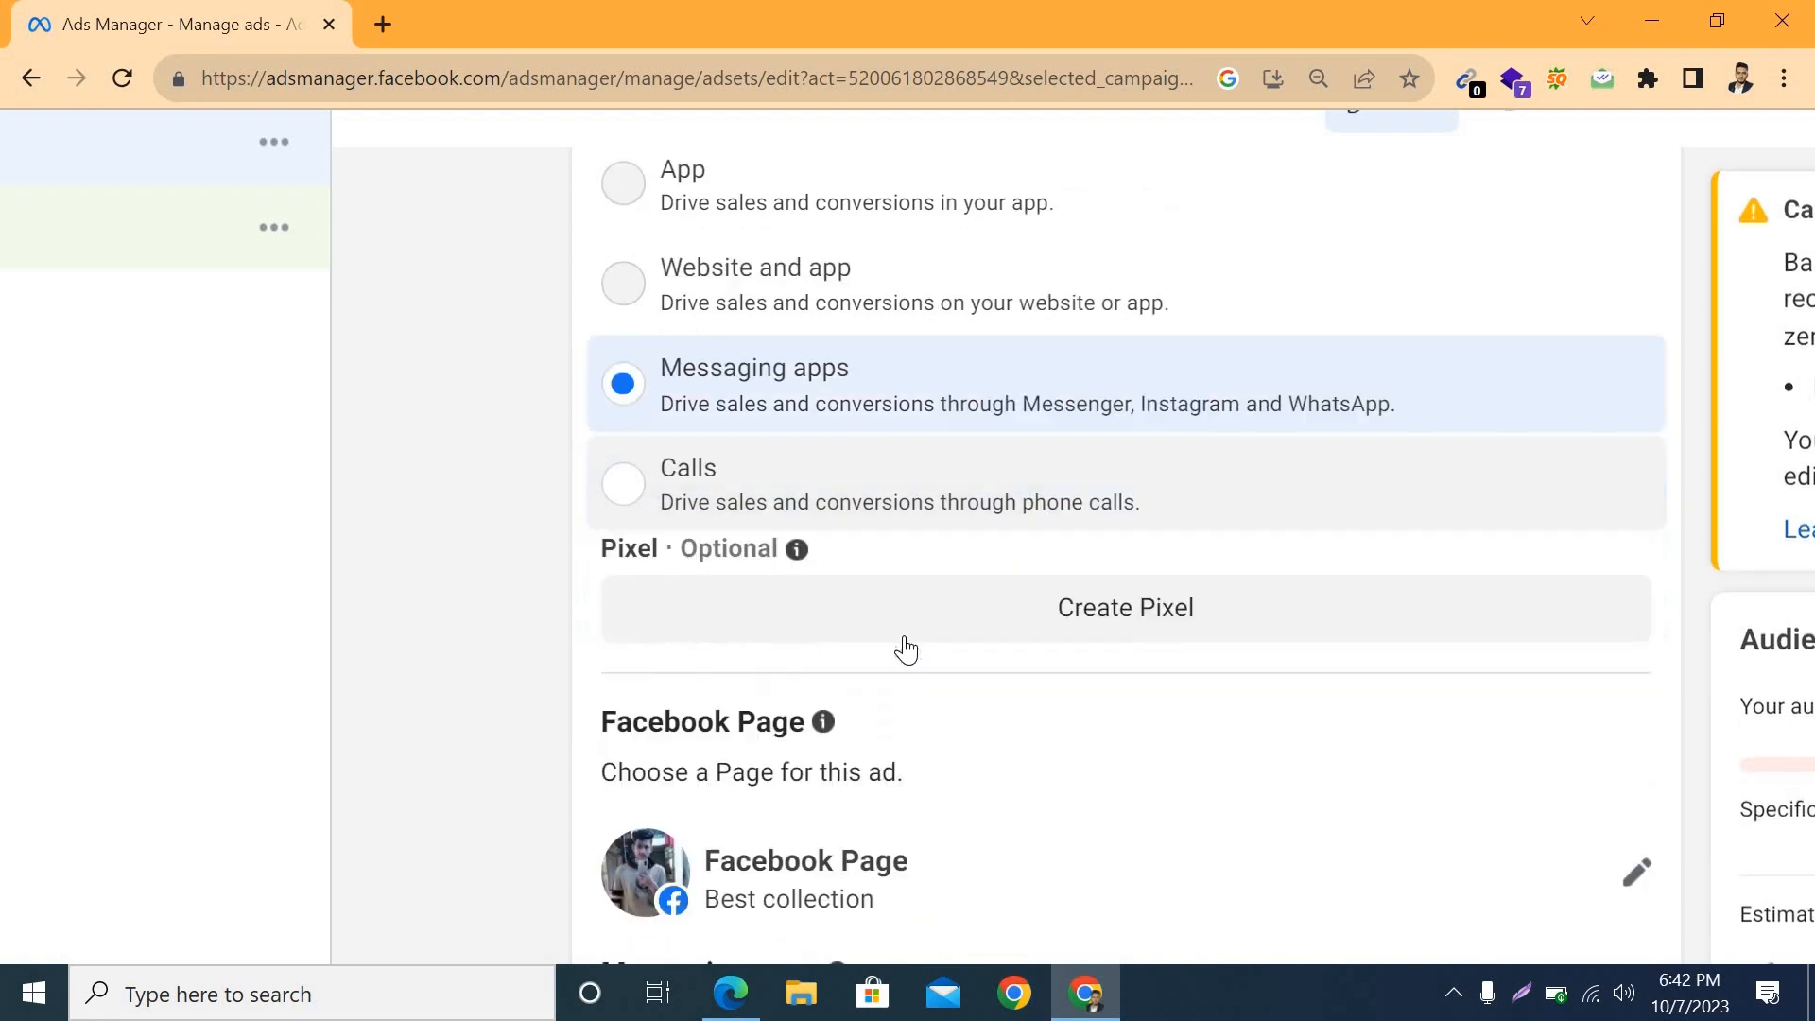
scroll(906, 647, "down", 5)
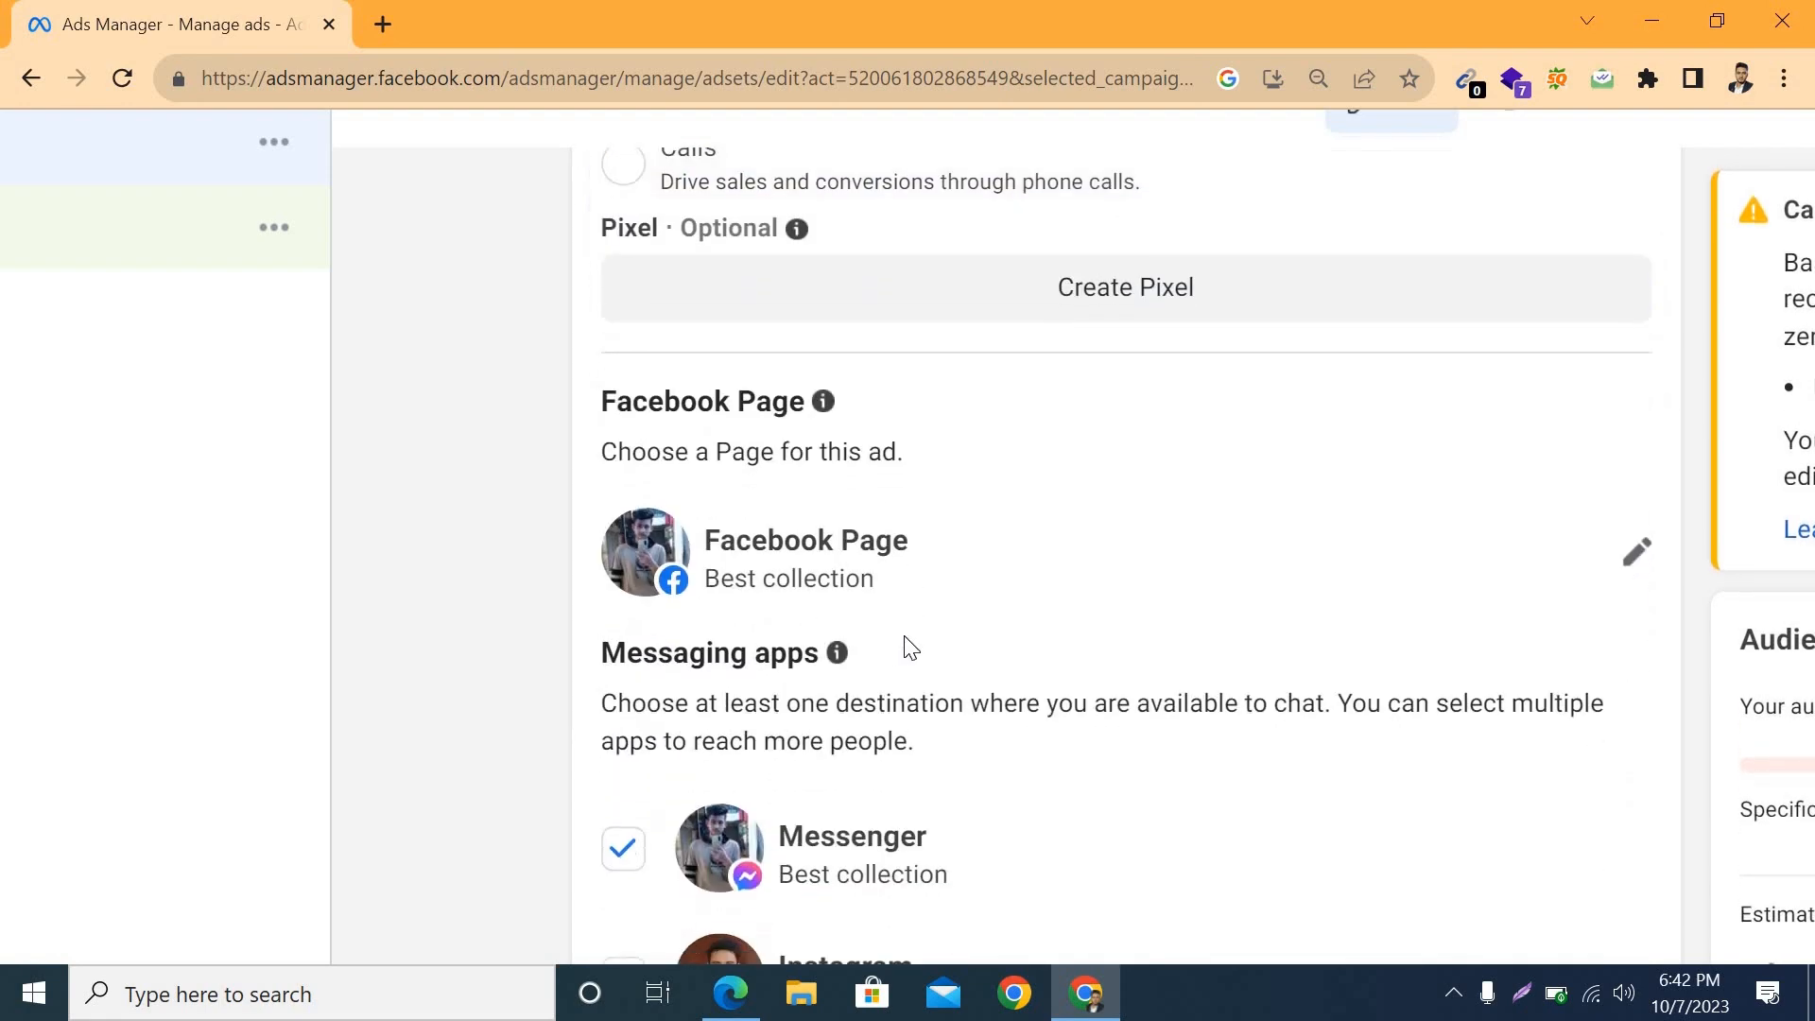
scroll(906, 647, "up", 4)
Step: Change the ad set's Facebook Page to N2 fashion
scroll(905, 638, "down", 1)
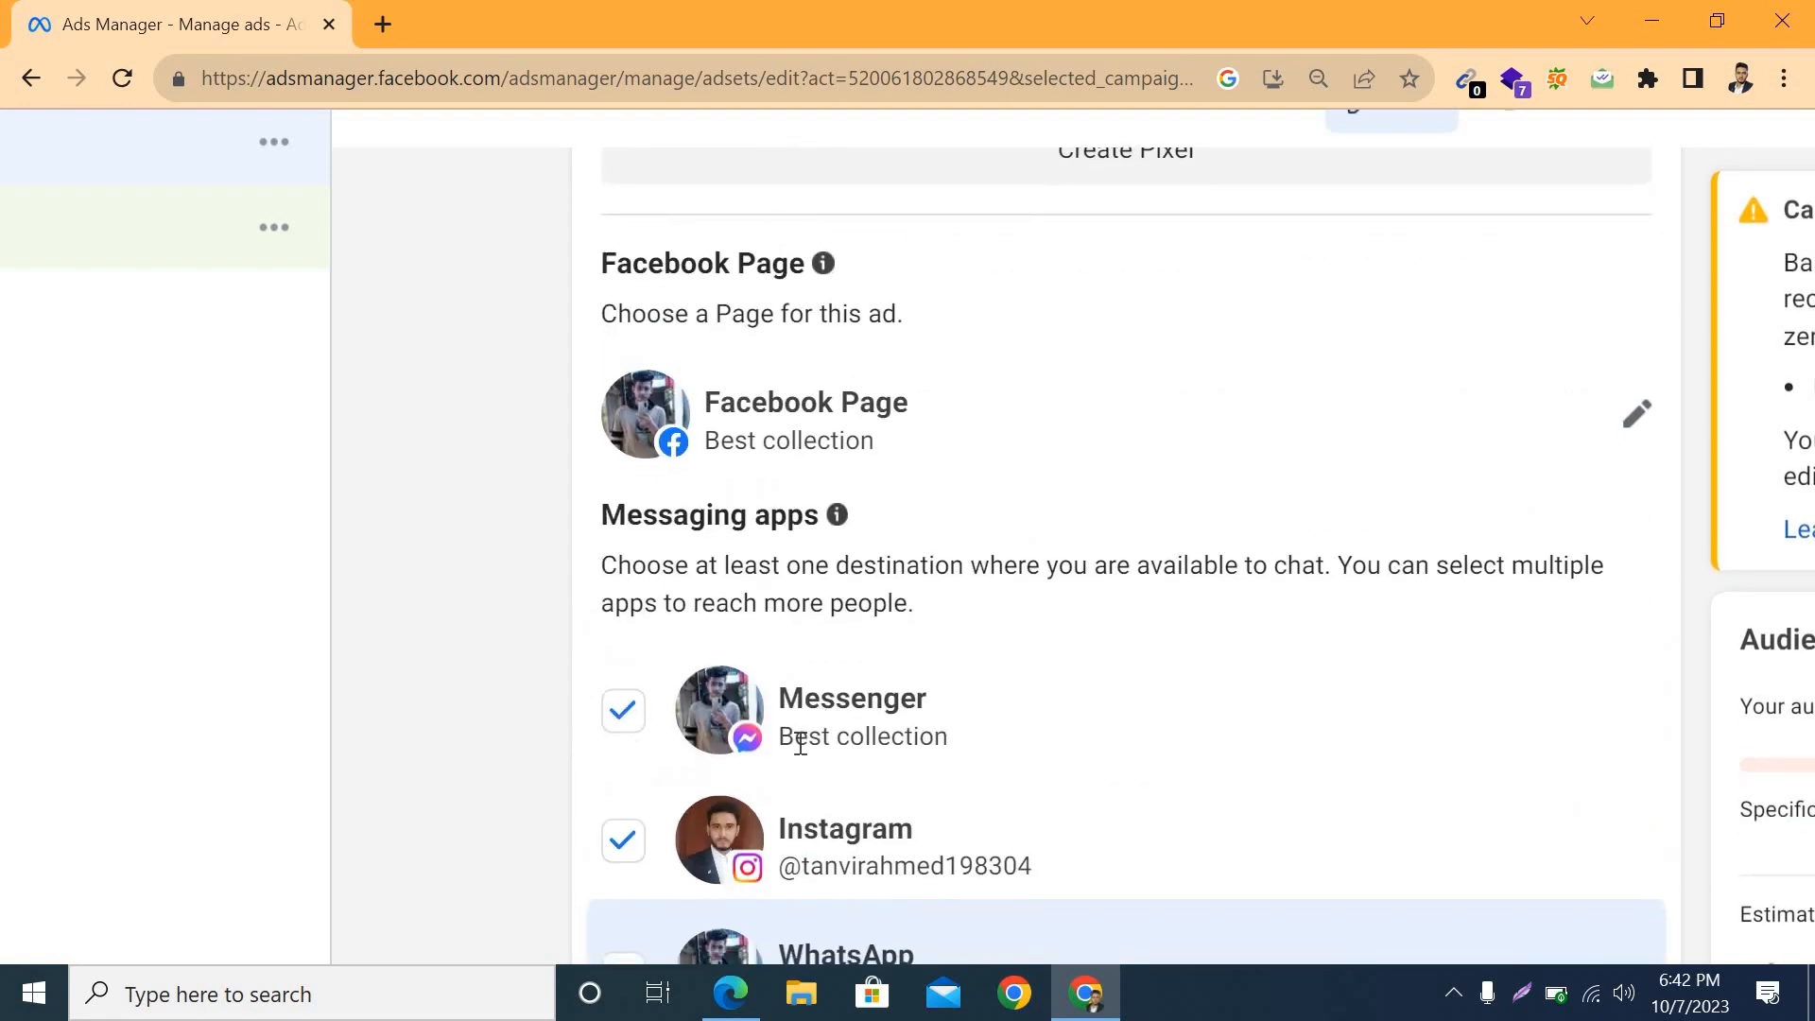
left_click(1608, 432)
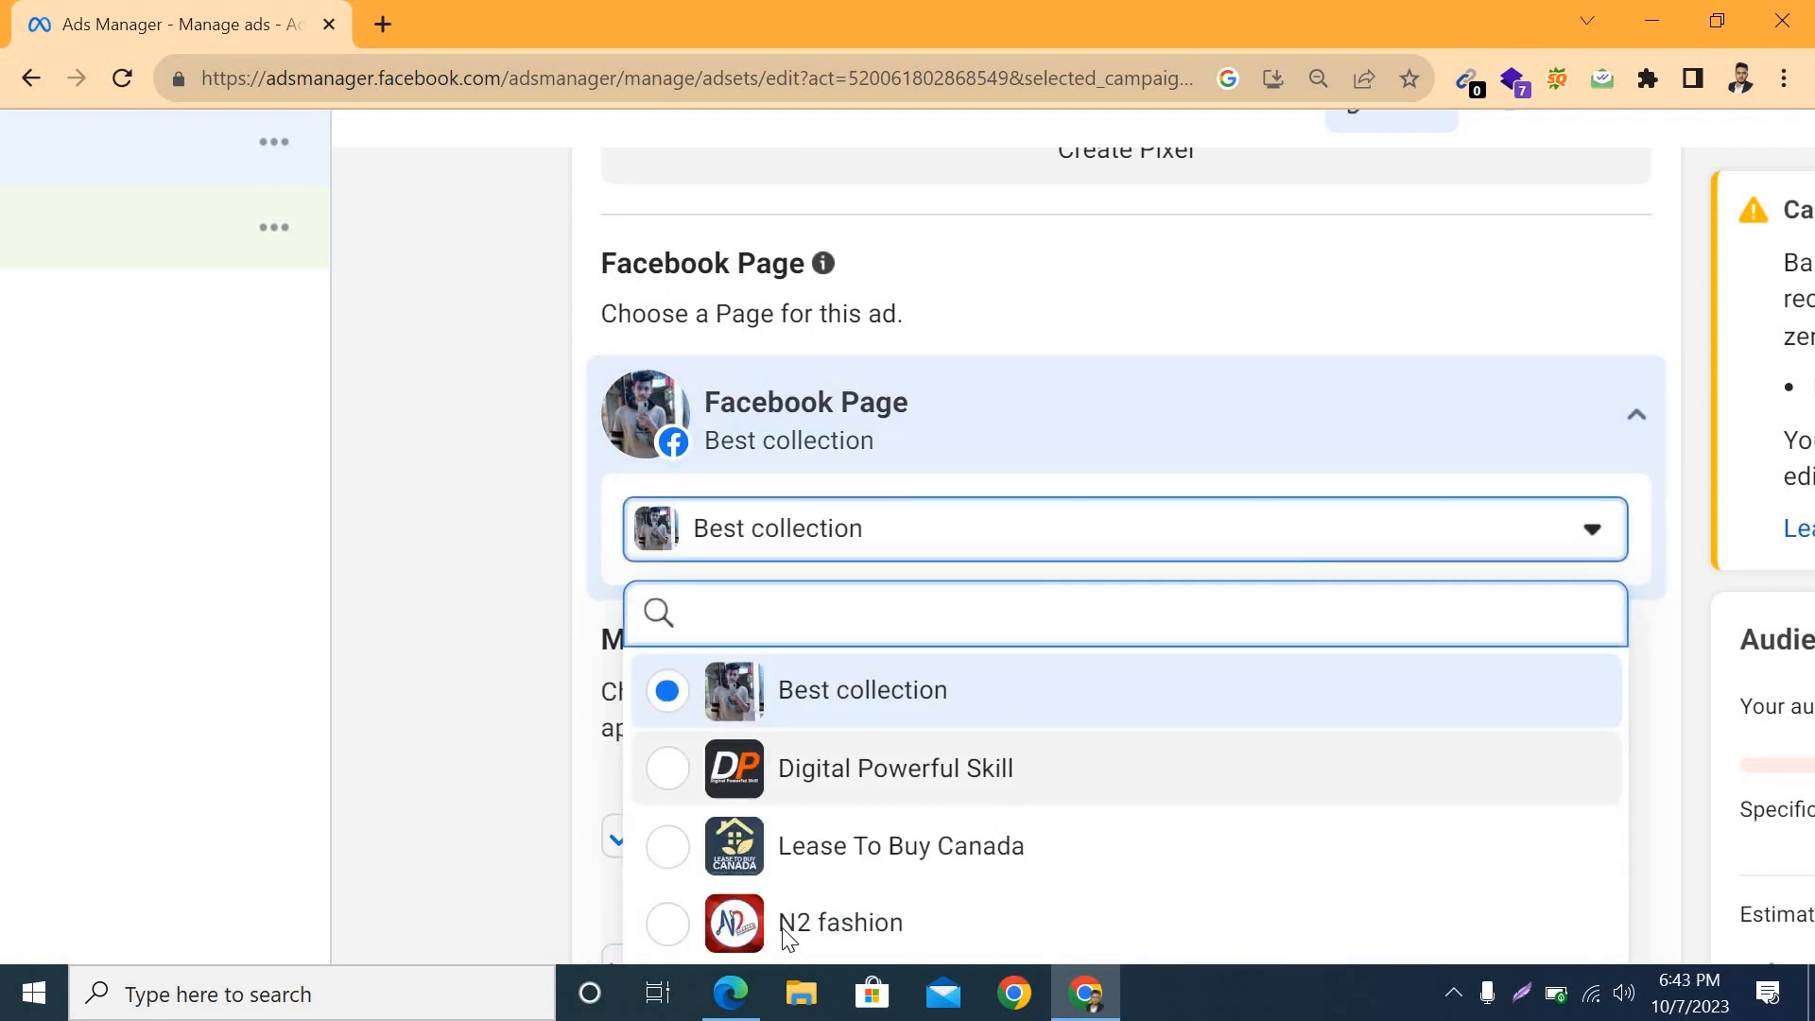
scroll(686, 799, "down", 3)
left_click(672, 688)
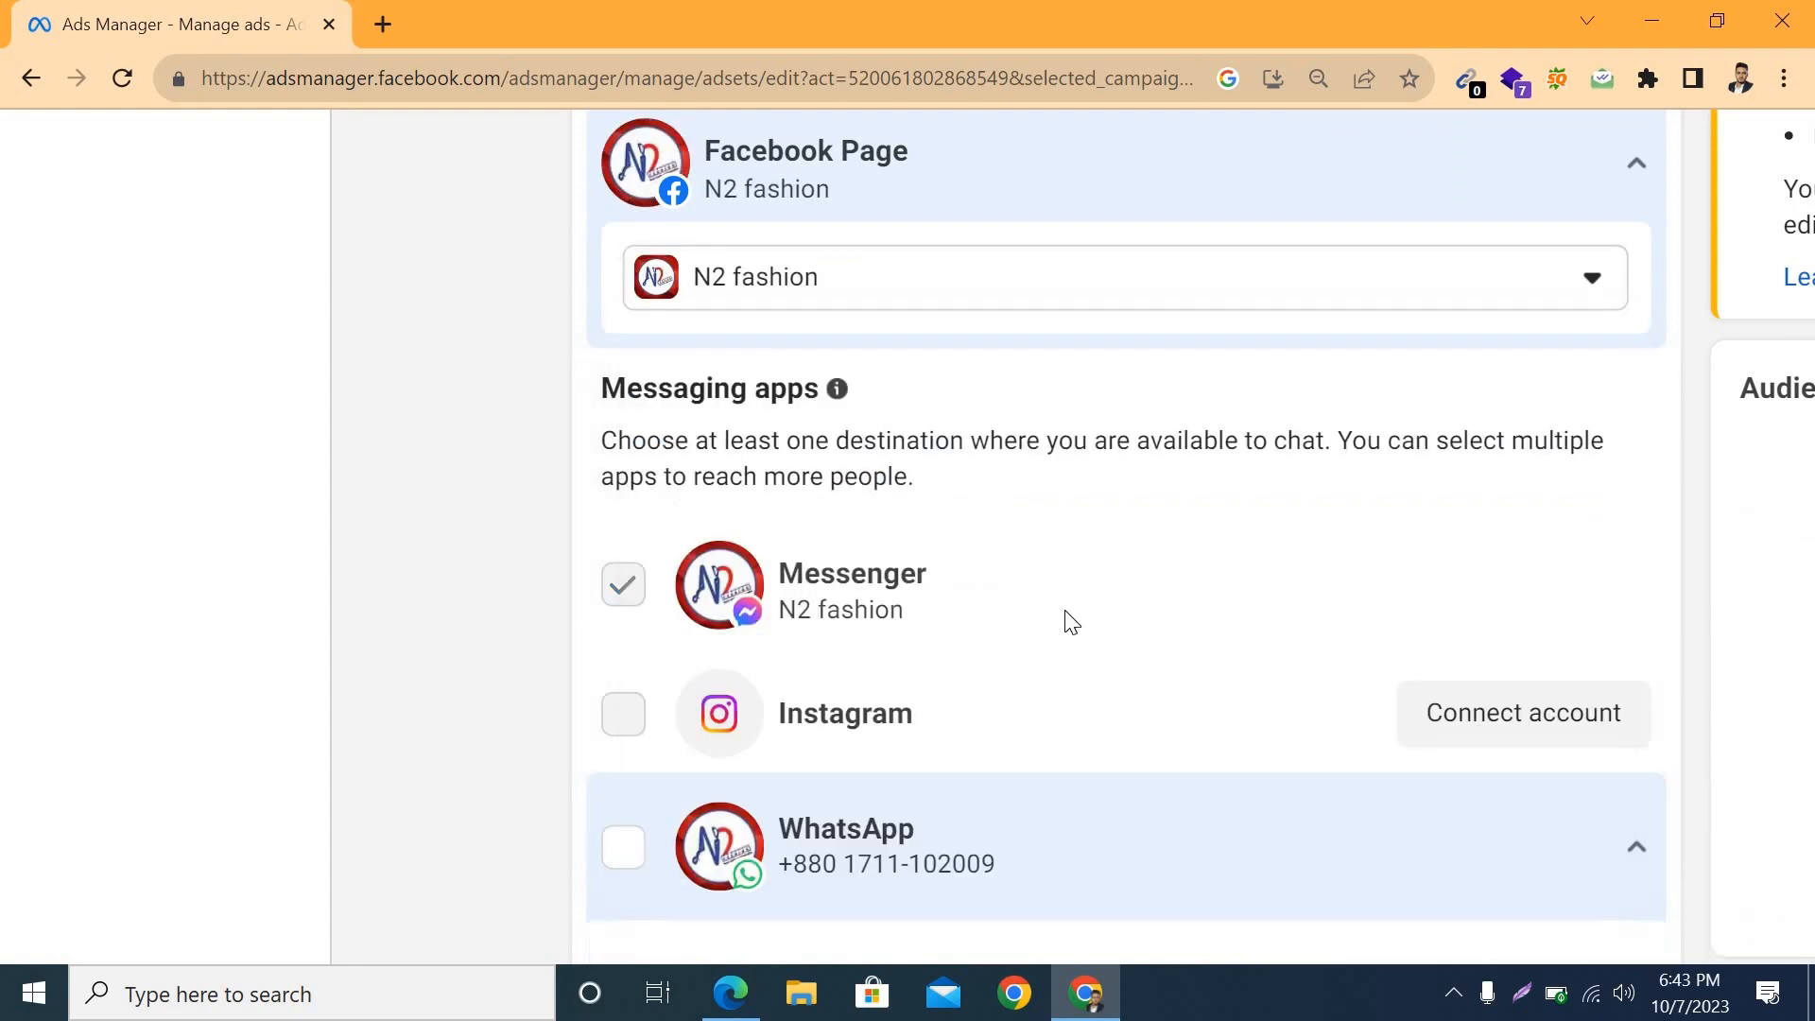
Step: Review the Messenger, Instagram and WhatsApp destinations offered for the selected Facebook Page
scroll(1066, 624, "down", 2)
scroll(1073, 624, "down", 2)
scroll(899, 438, "up", 3)
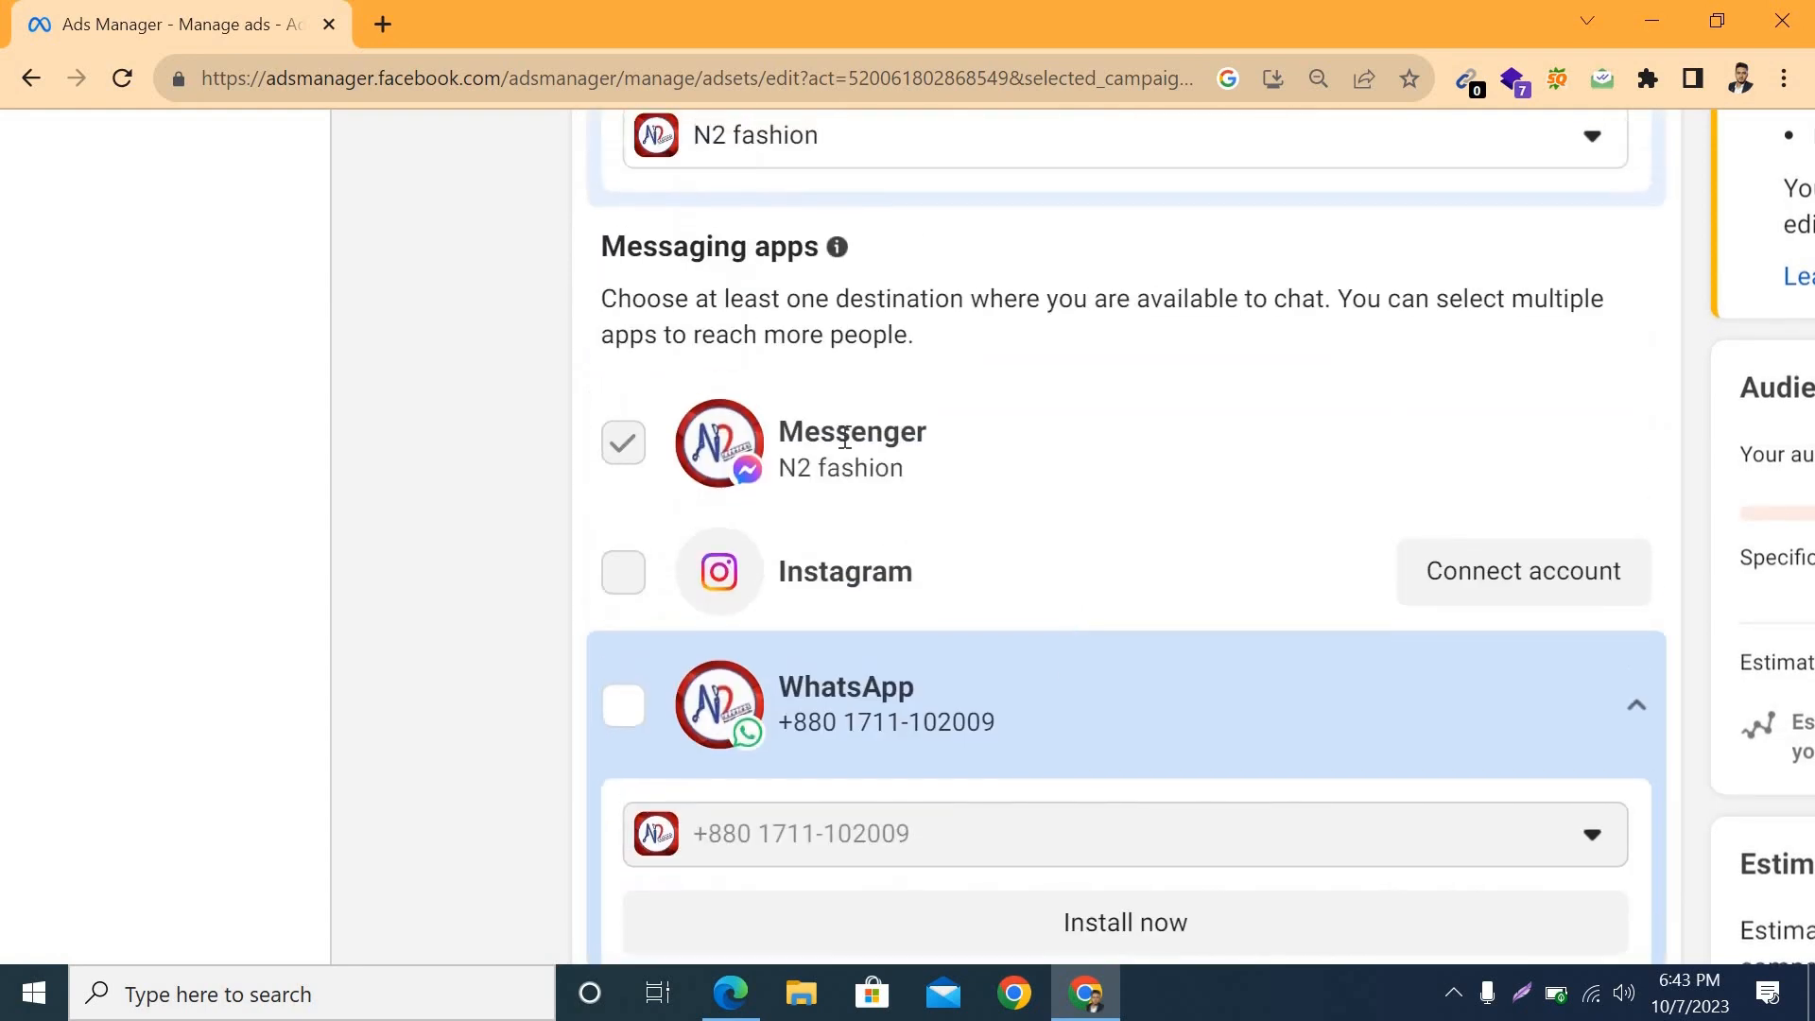
scroll(875, 433, "up", 3)
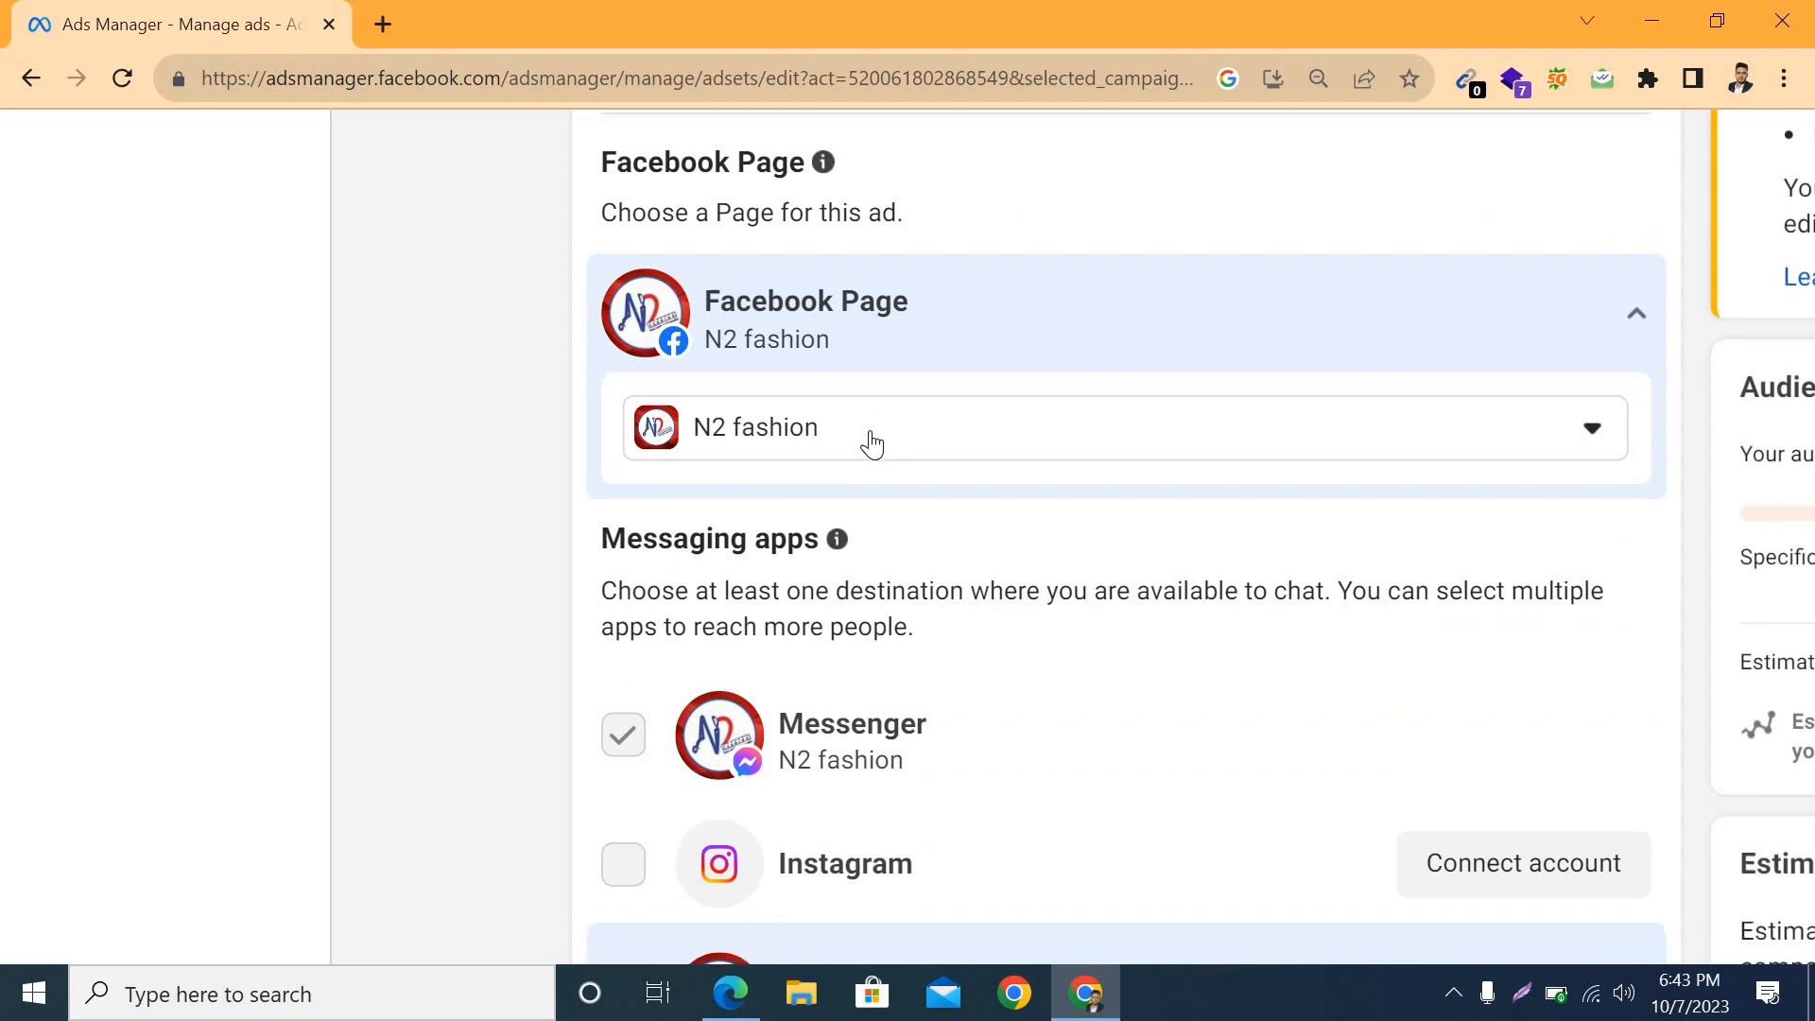
key("ctrl+minus")
key("ctrl+minus")
key("ctrl+minus")
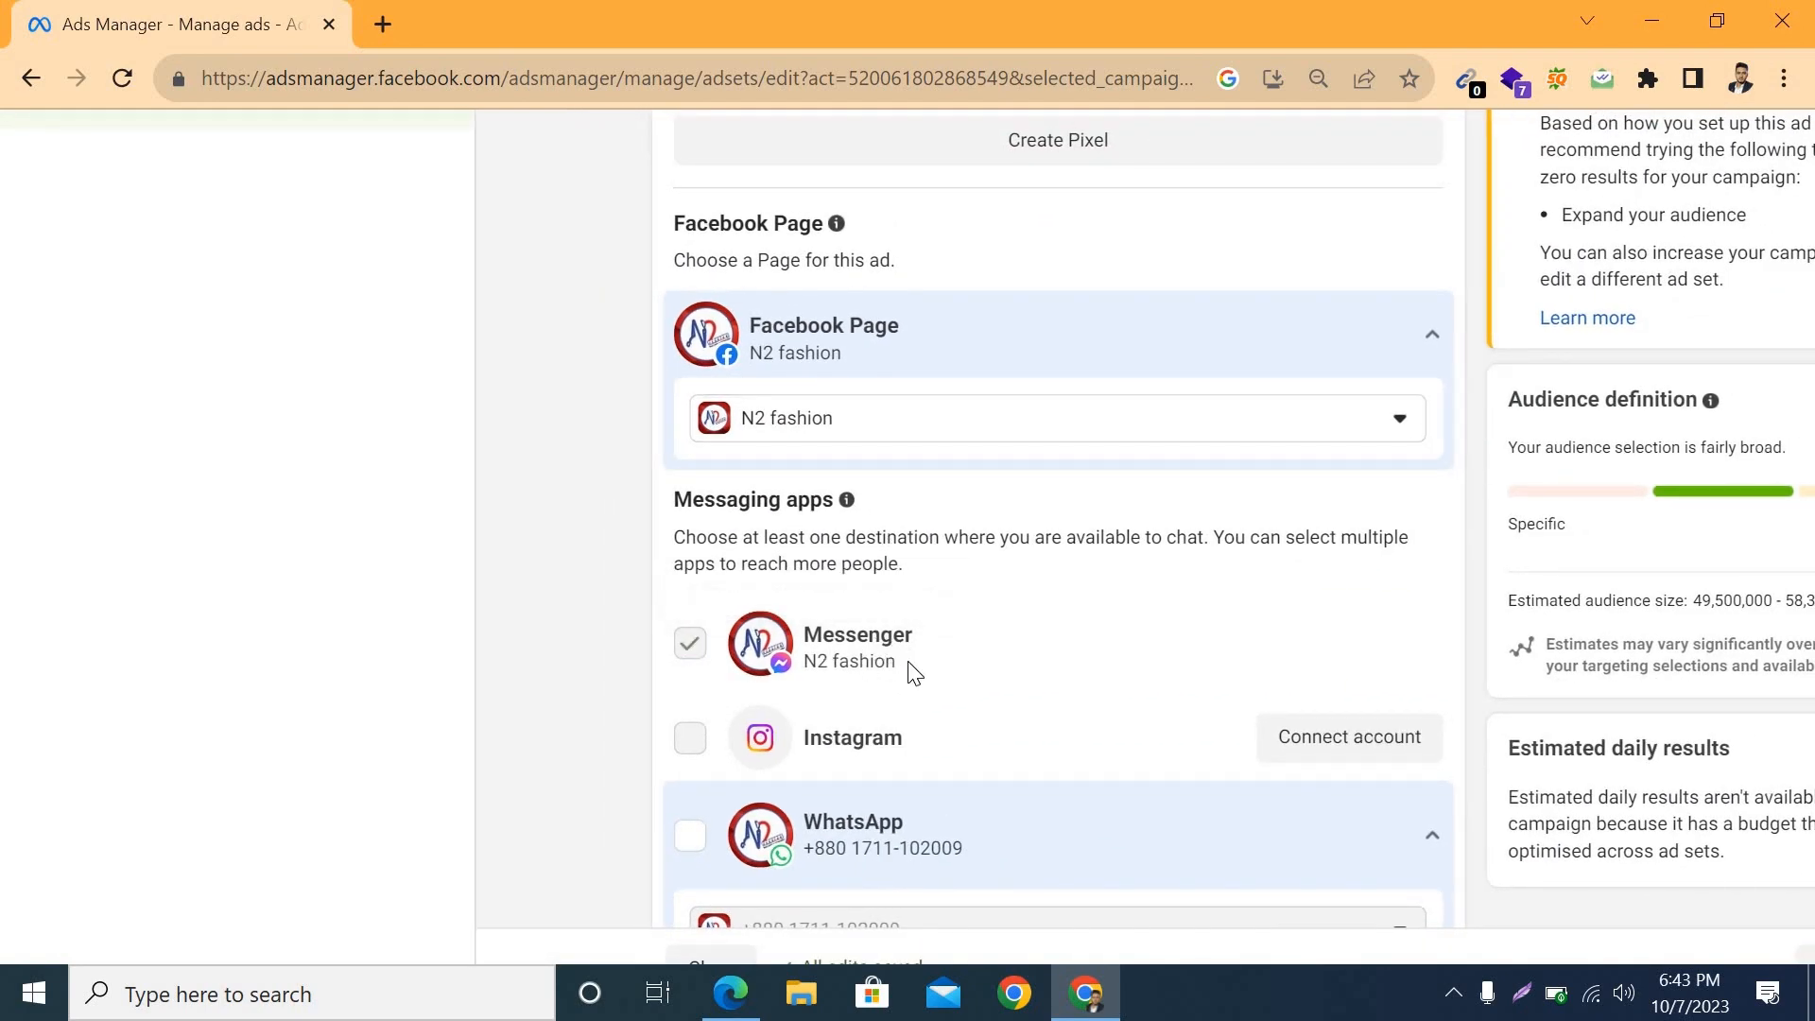
scroll(915, 674, "up", 3)
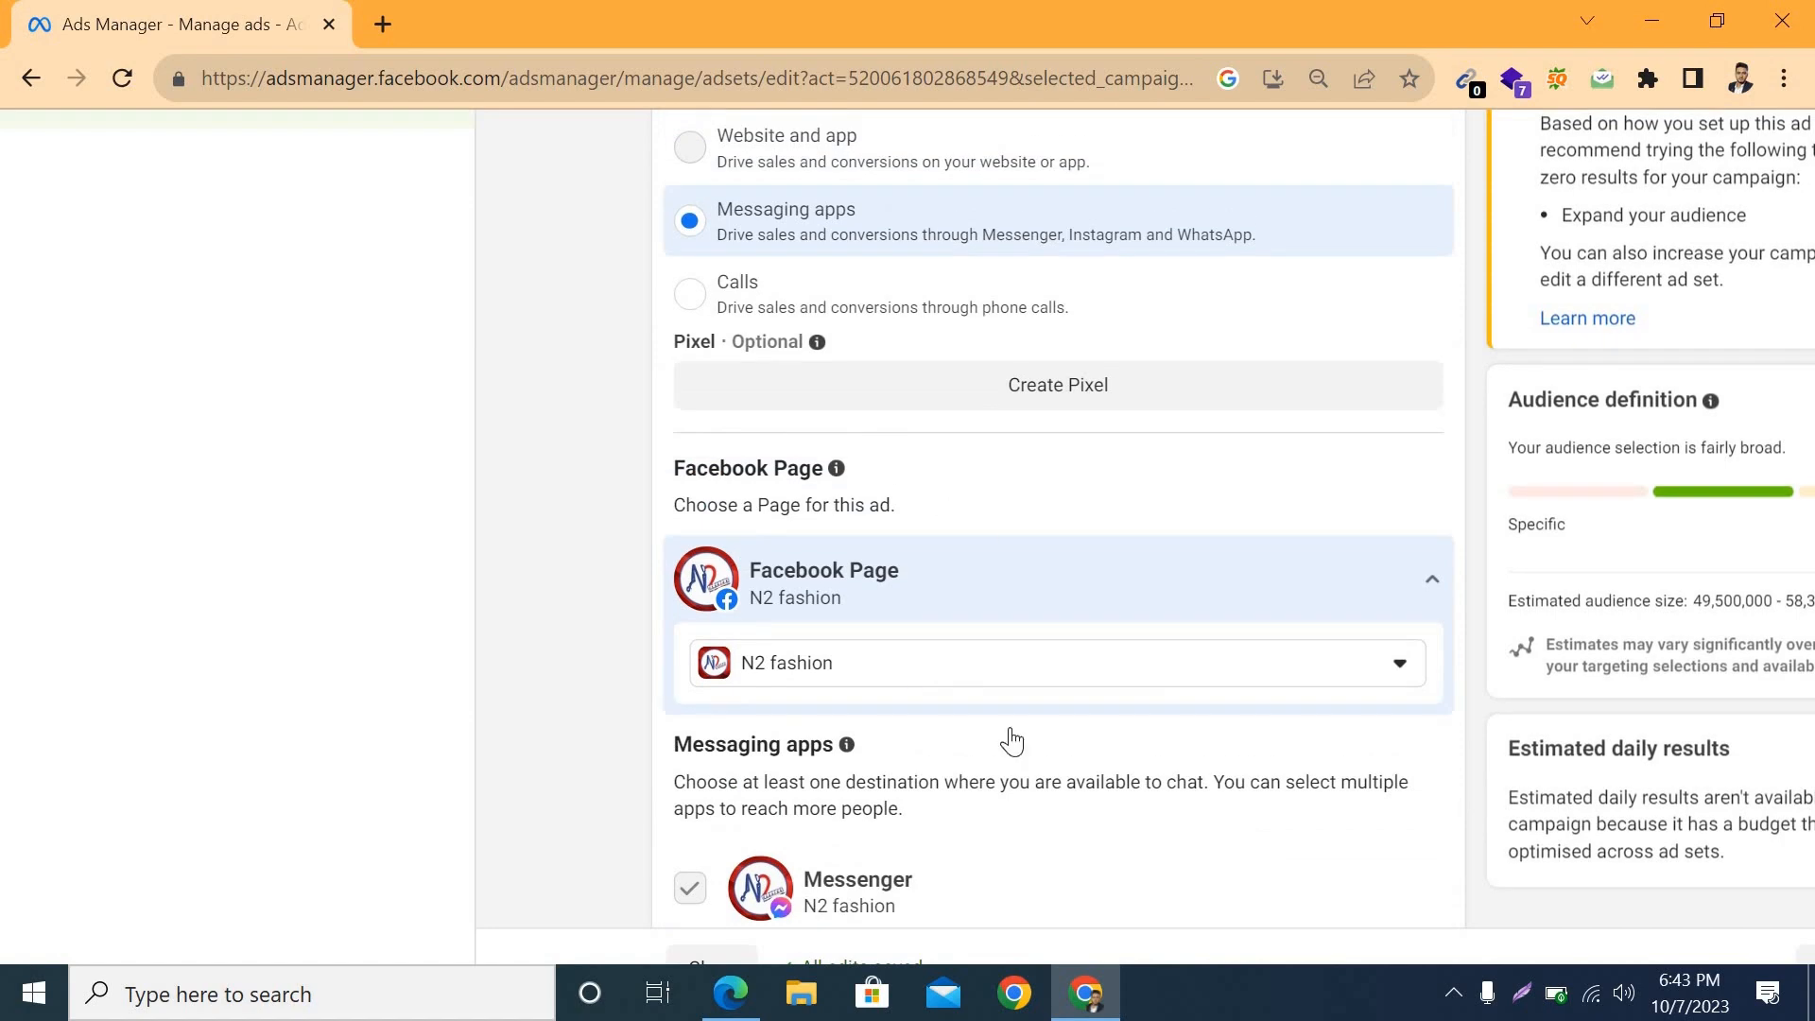
scroll(1010, 747, "up", 3)
scroll(1012, 750, "down", 12)
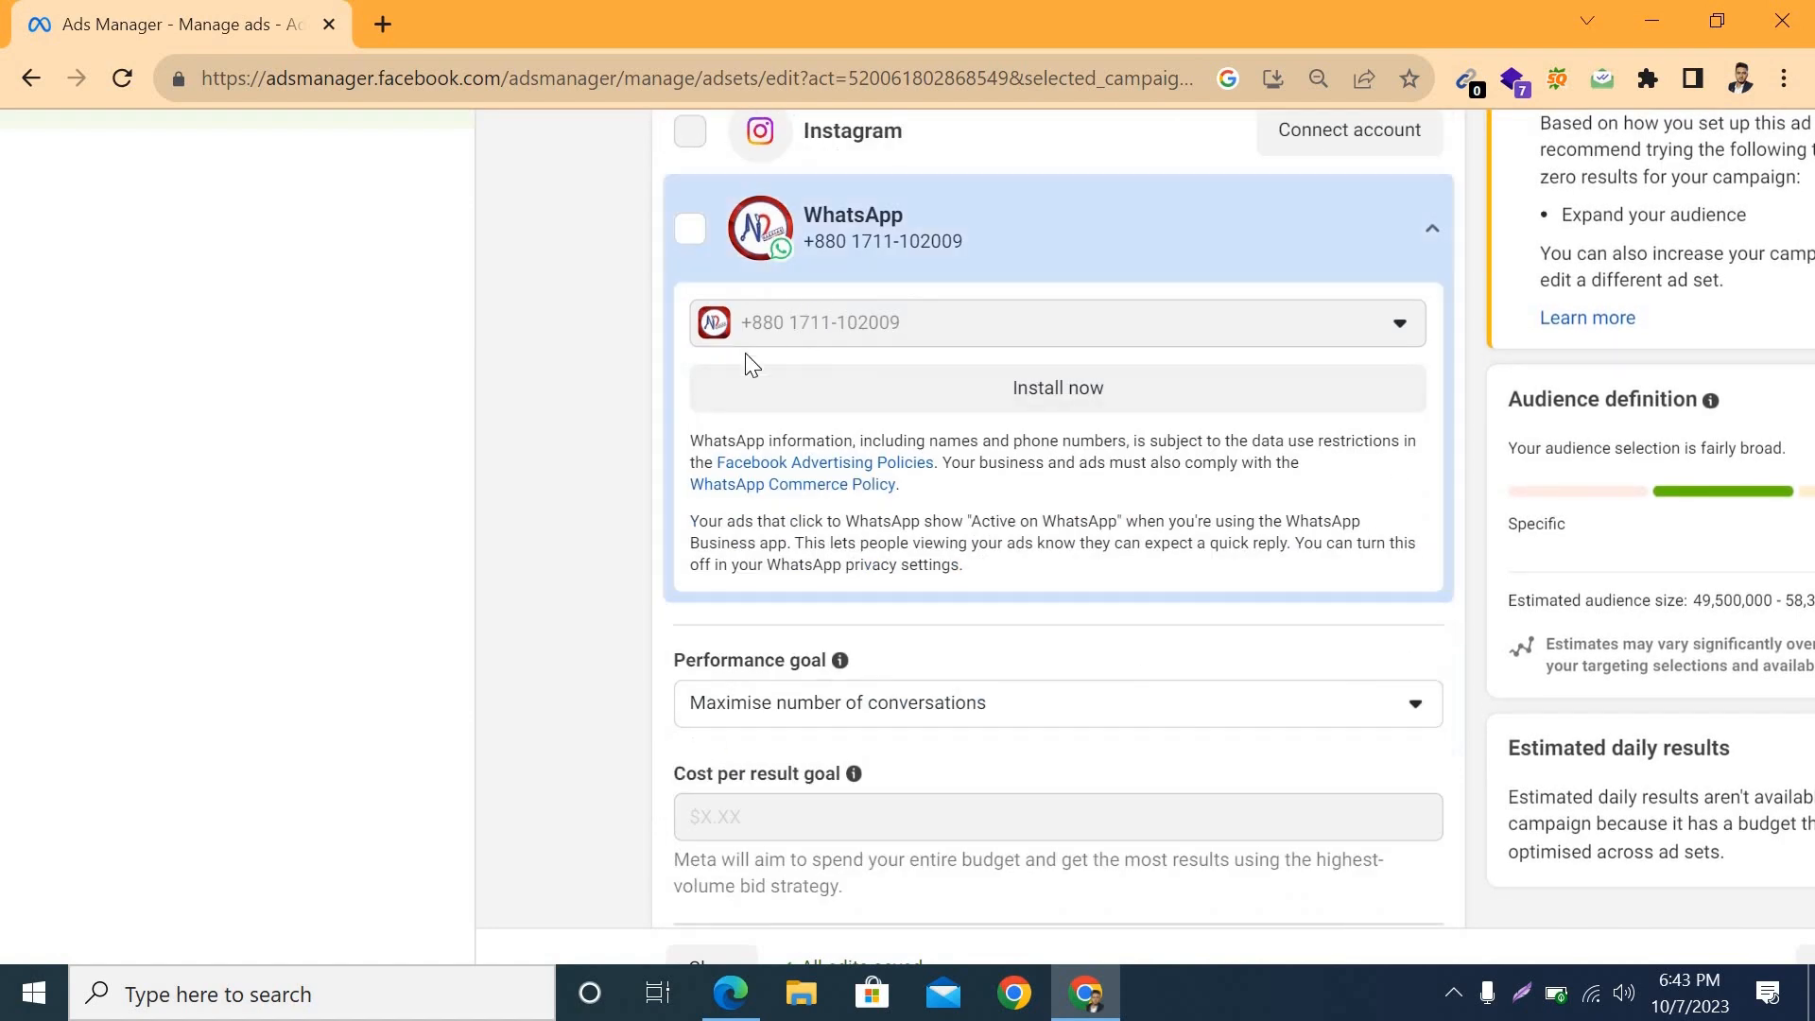
scroll(751, 364, "up", 2)
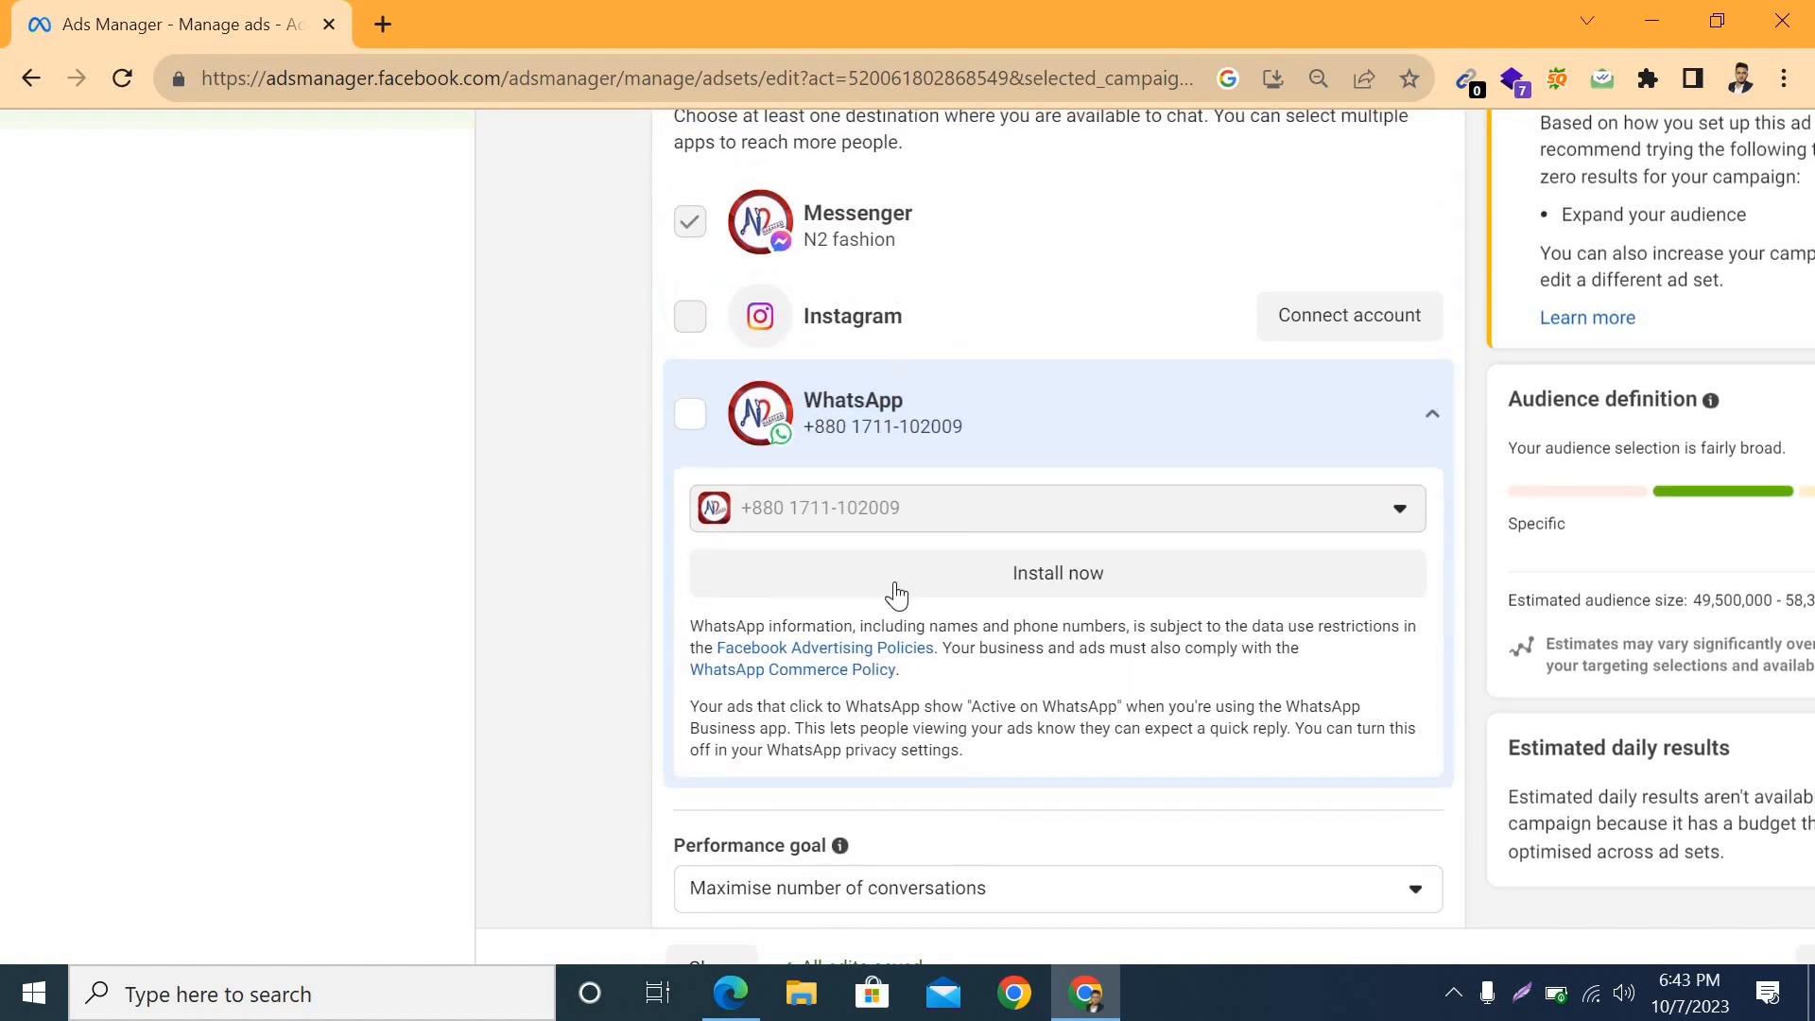
Step: Examine the available performance goals for the ad set and look over the budget and schedule section
scroll(897, 594, "down", 7)
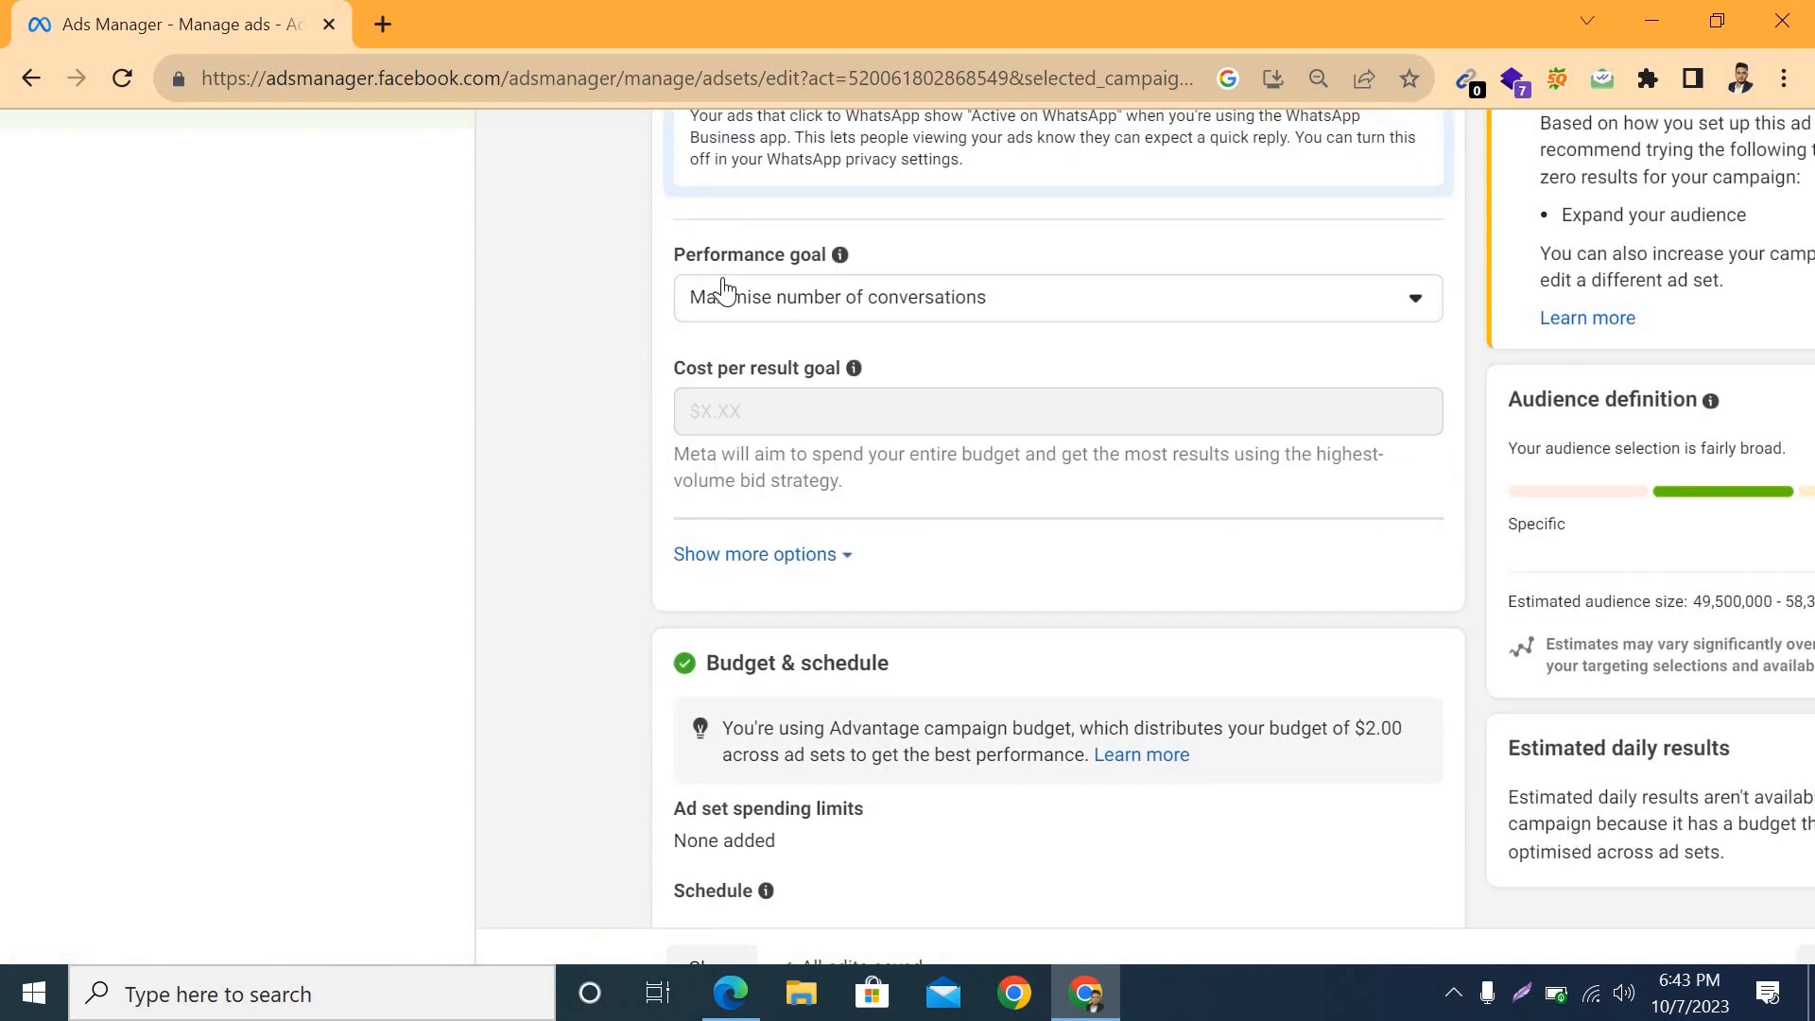
scroll(726, 288, "up", 3)
scroll(888, 243, "down", 3)
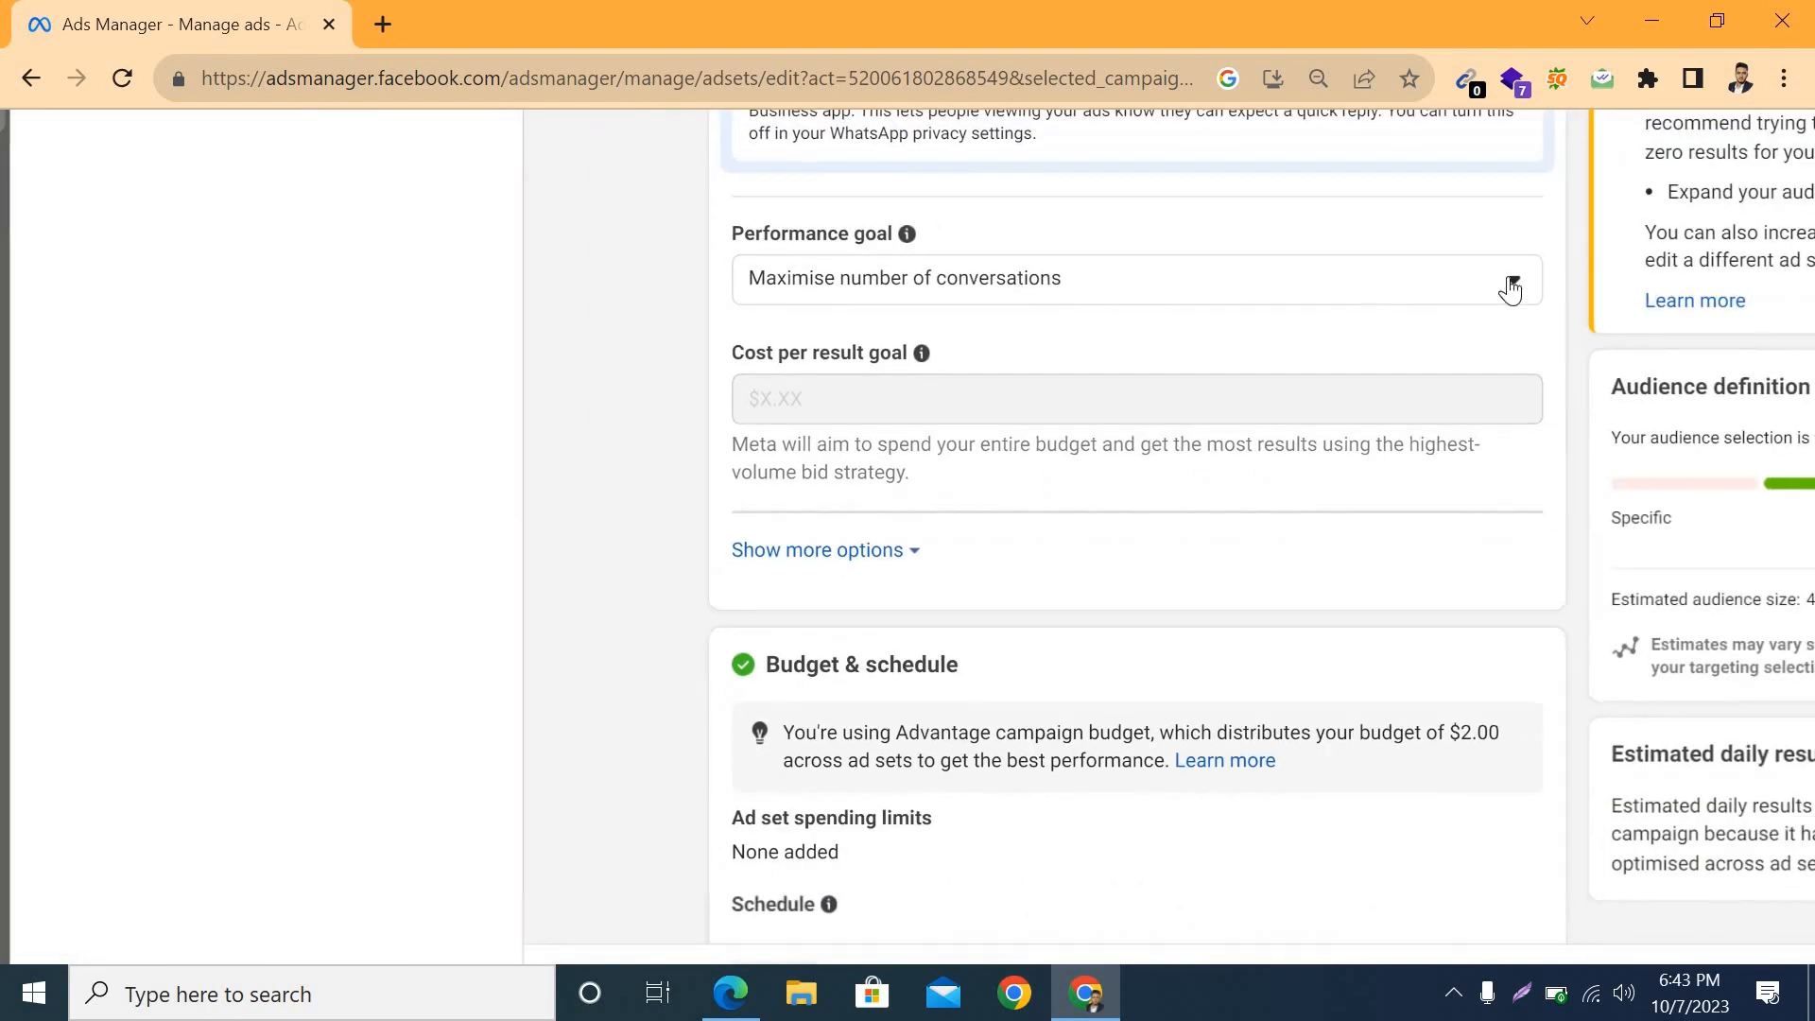
left_click(1510, 290)
scroll(871, 445, "up", 3)
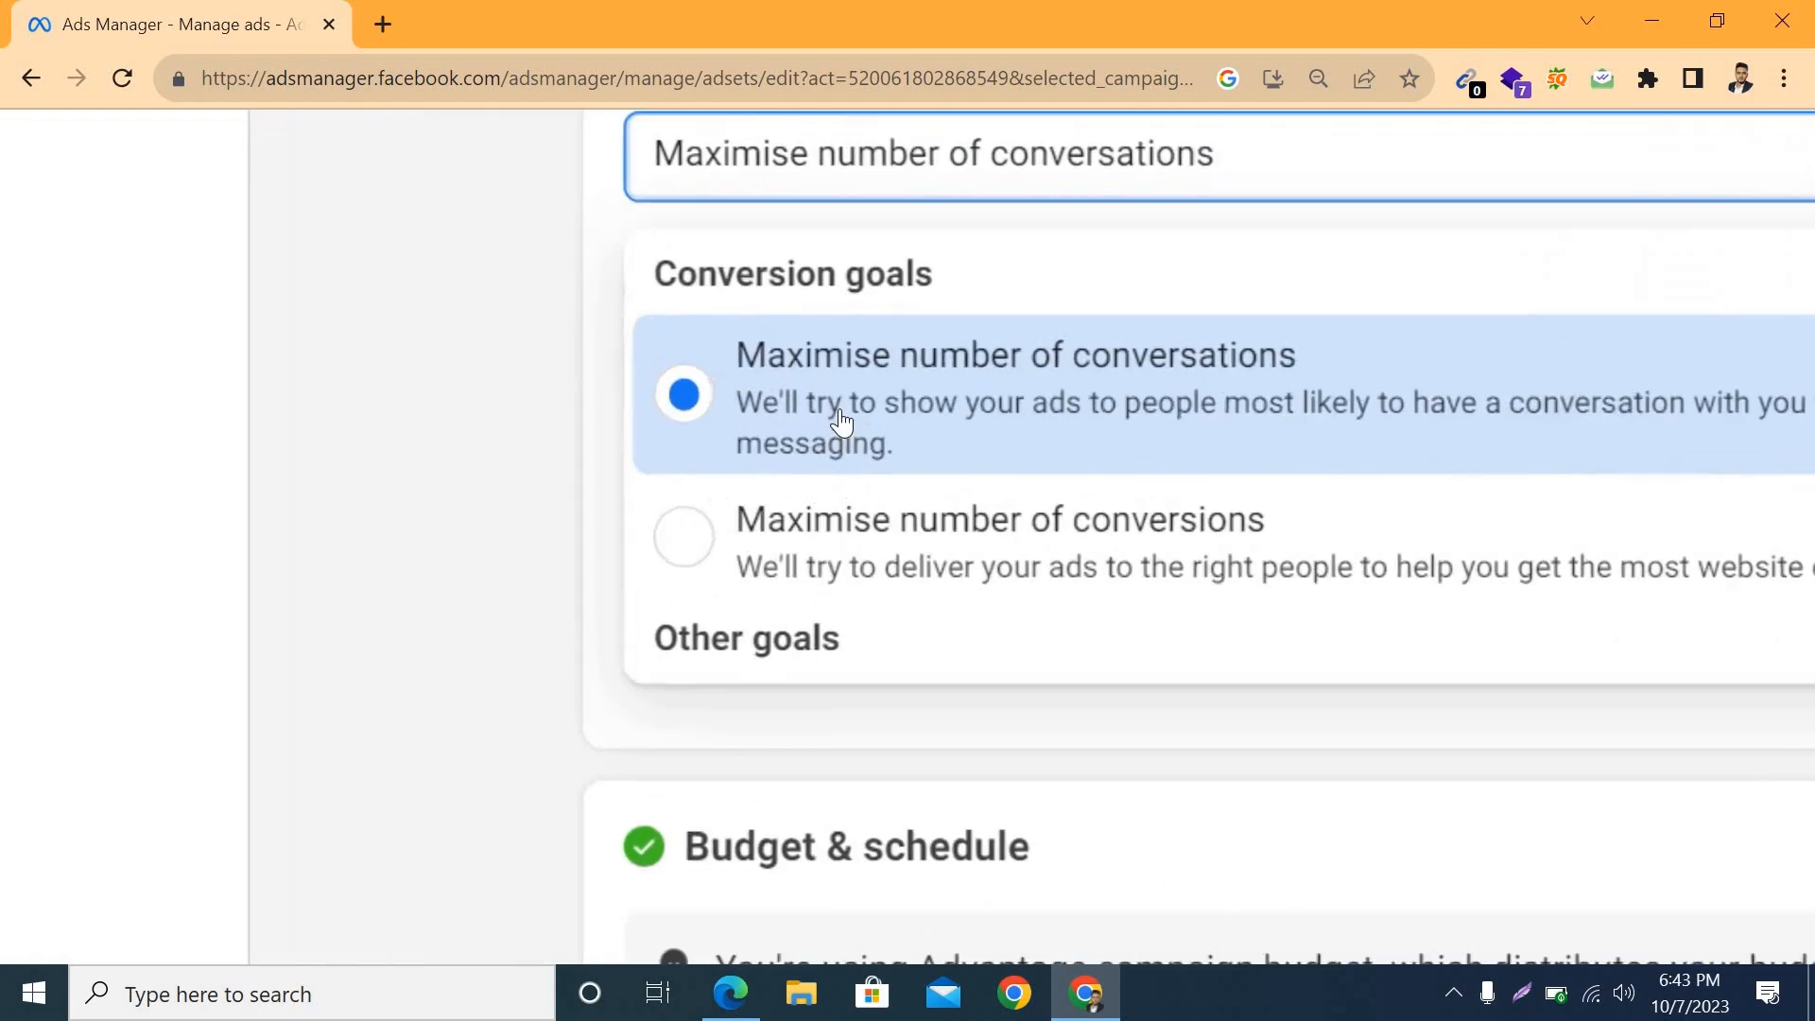
scroll(841, 392, "up", 1)
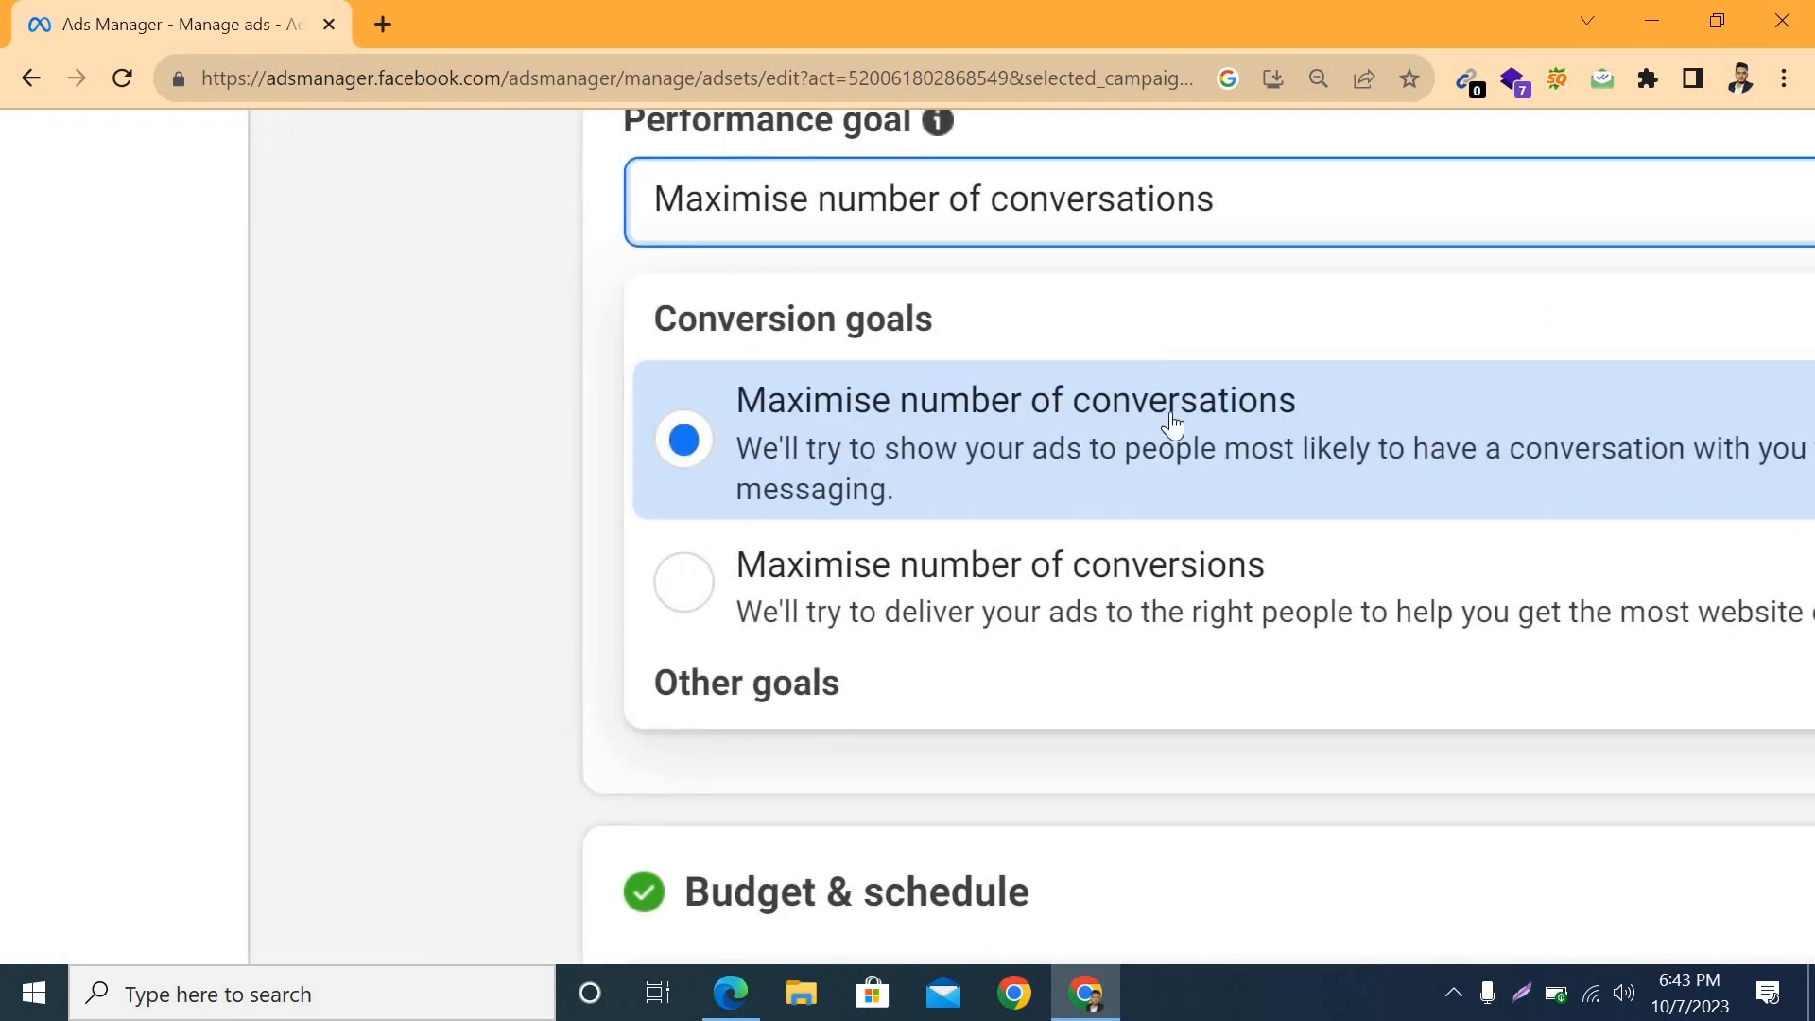
scroll(1170, 427, "down", 4)
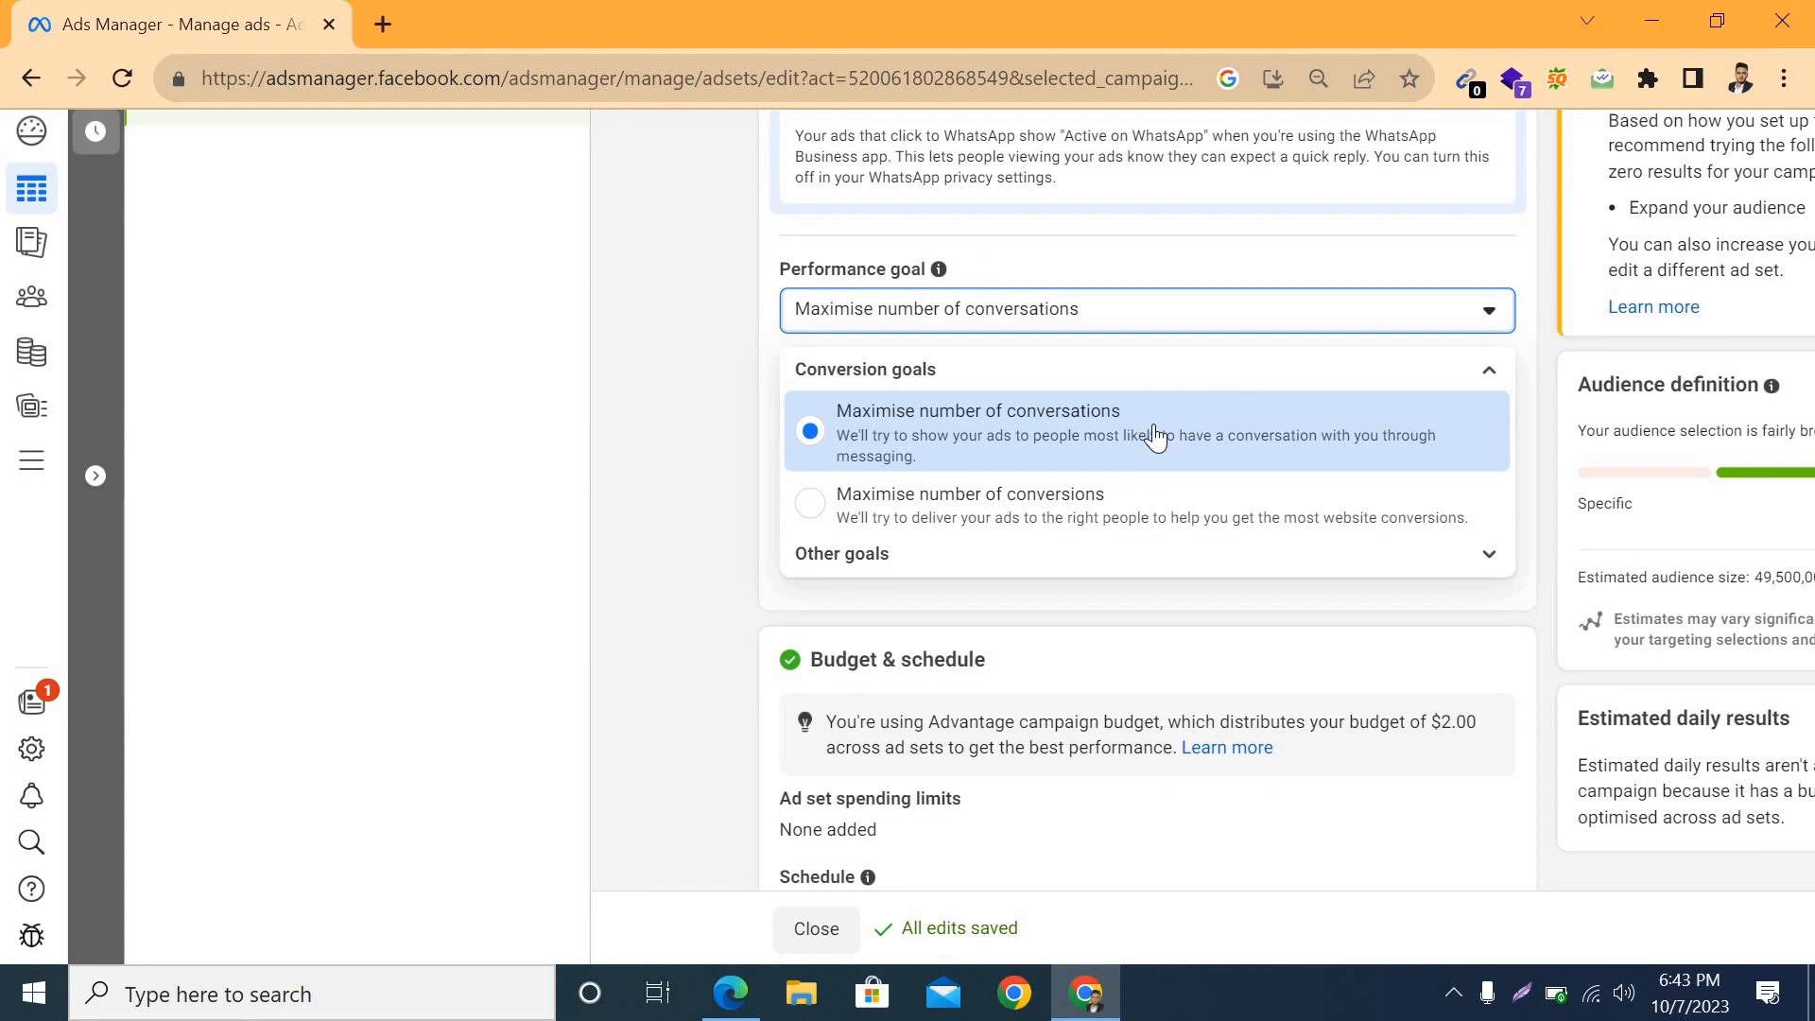
scroll(1155, 437, "up", 2)
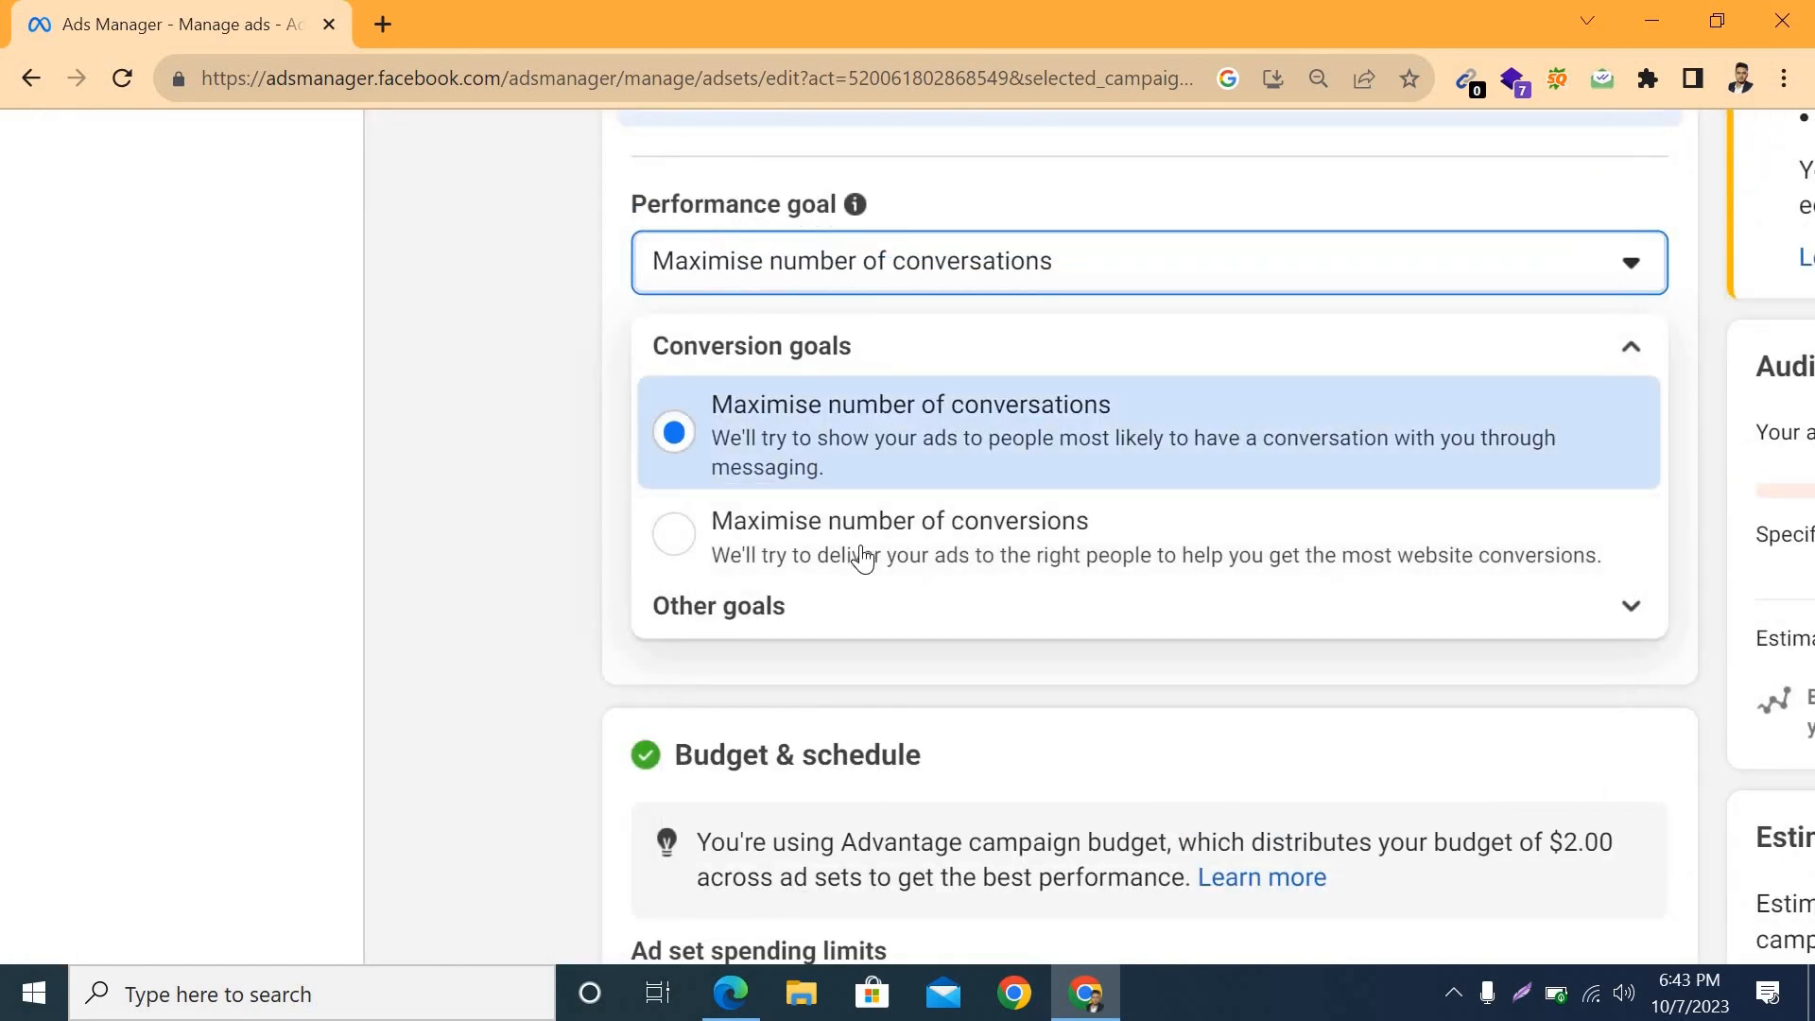
scroll(862, 558, "down", 5)
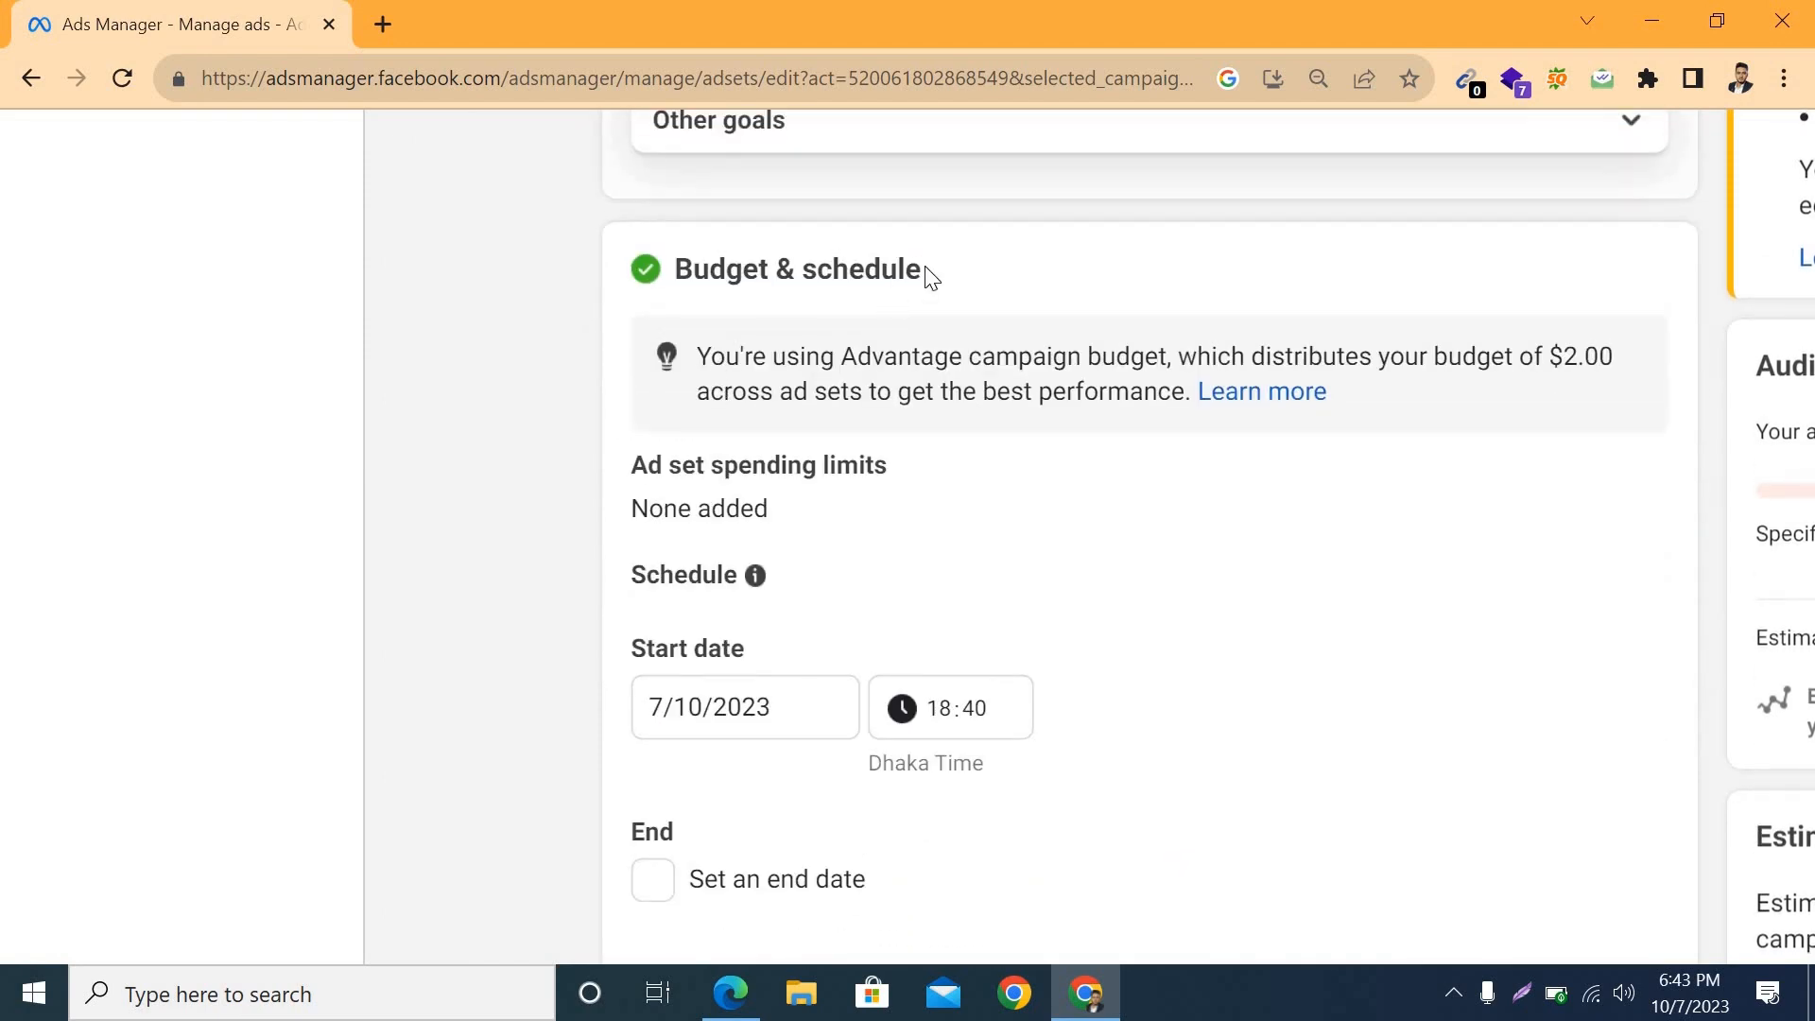
right_click(928, 269)
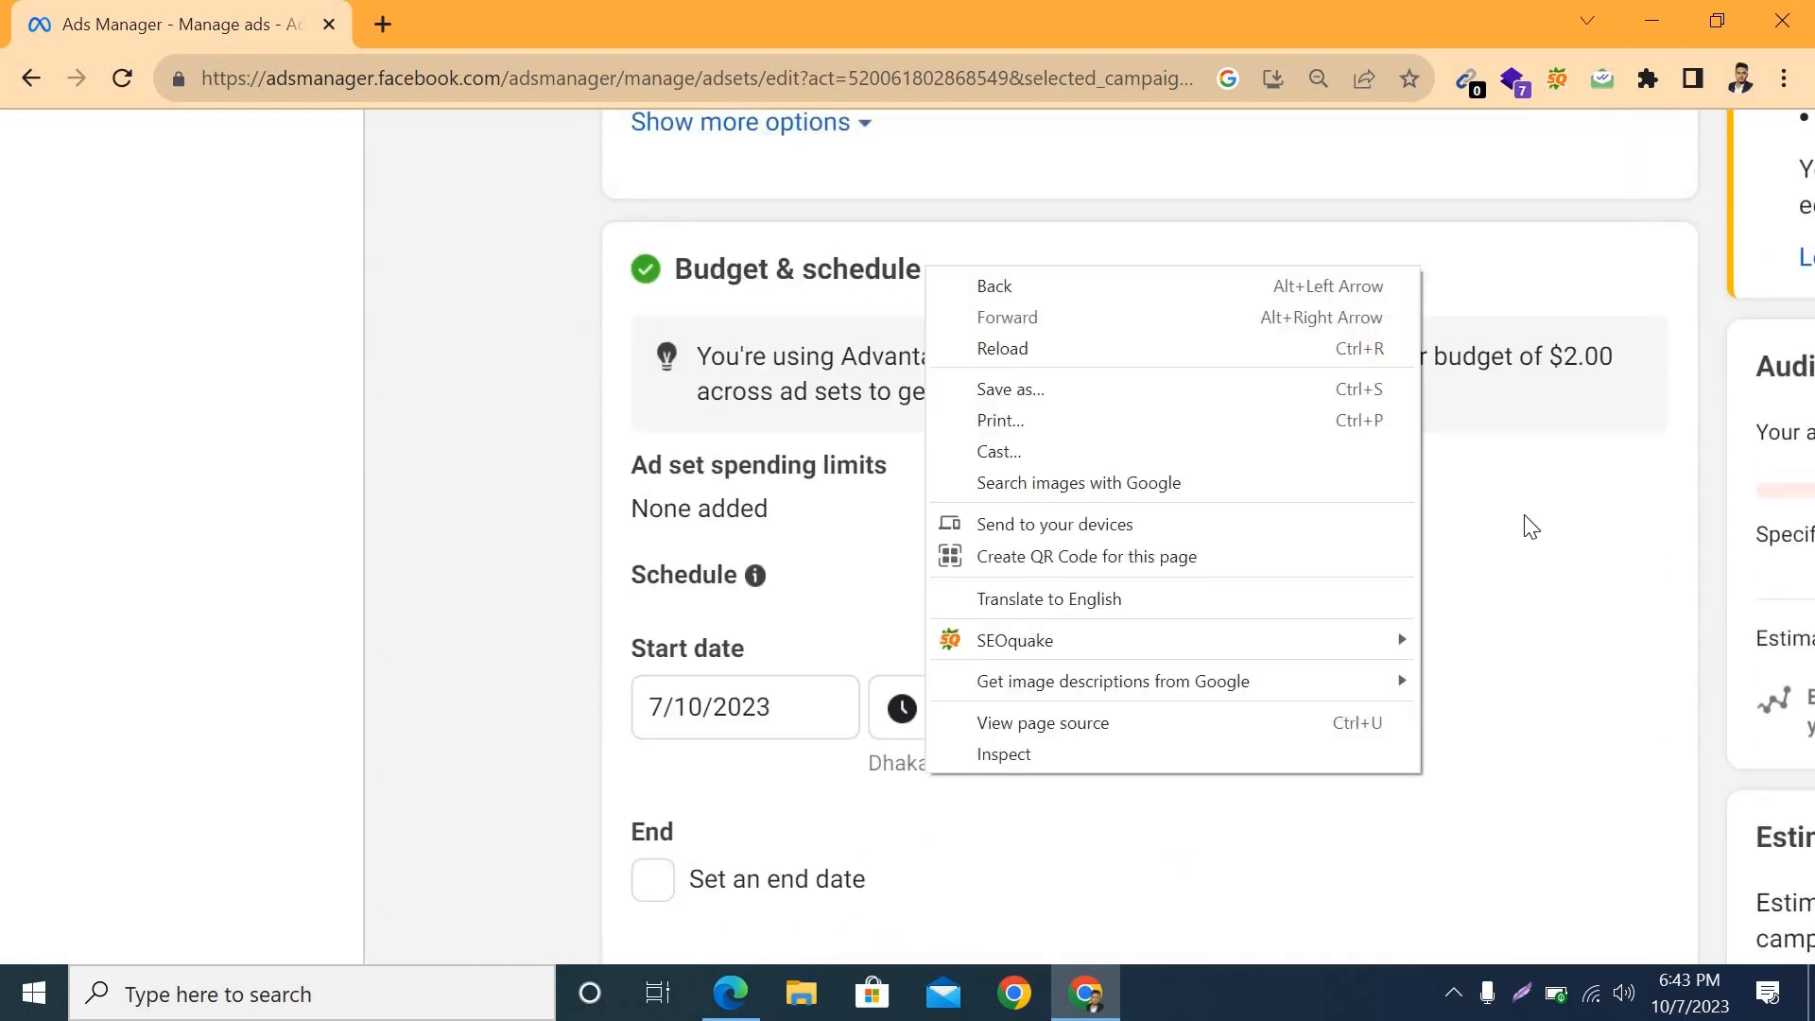
left_click(1503, 543)
Step: Set the ad set's start time to 20:00 for the 7/10/2023 start date
scroll(1317, 661, "down", 1)
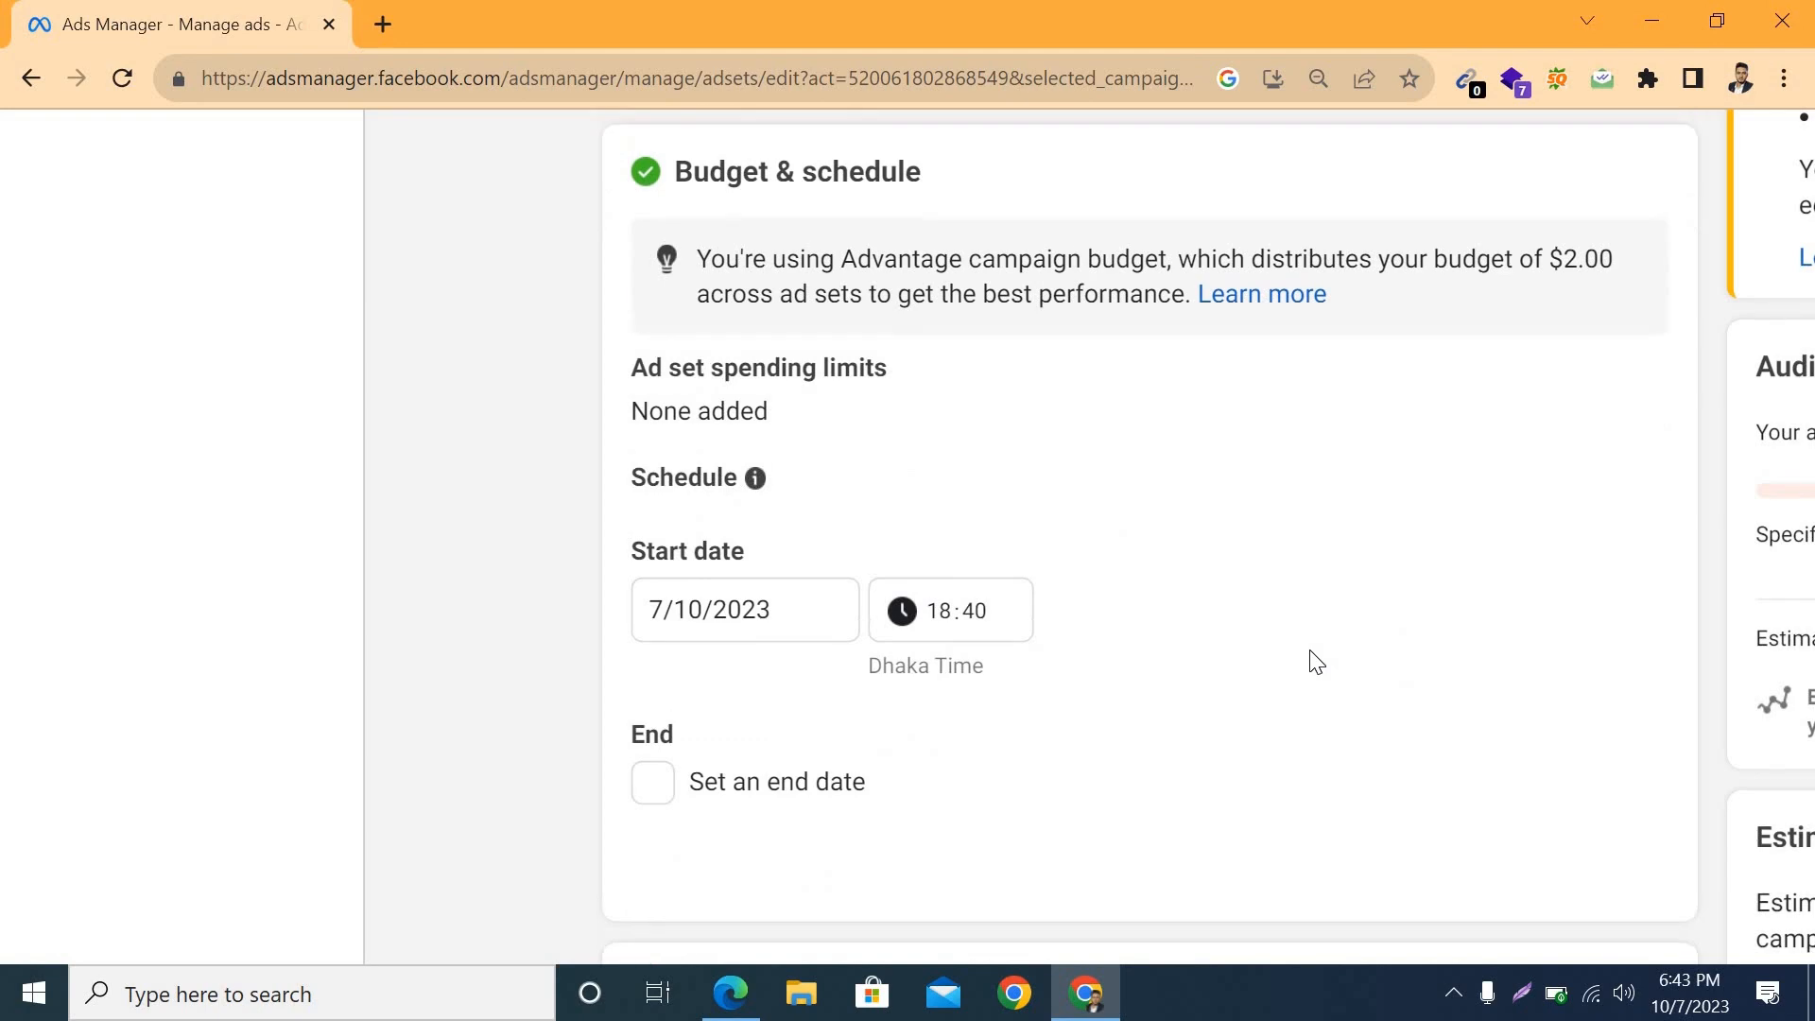
key("ctrl+minus")
key("ctrl+plus")
key("ctrl+plus")
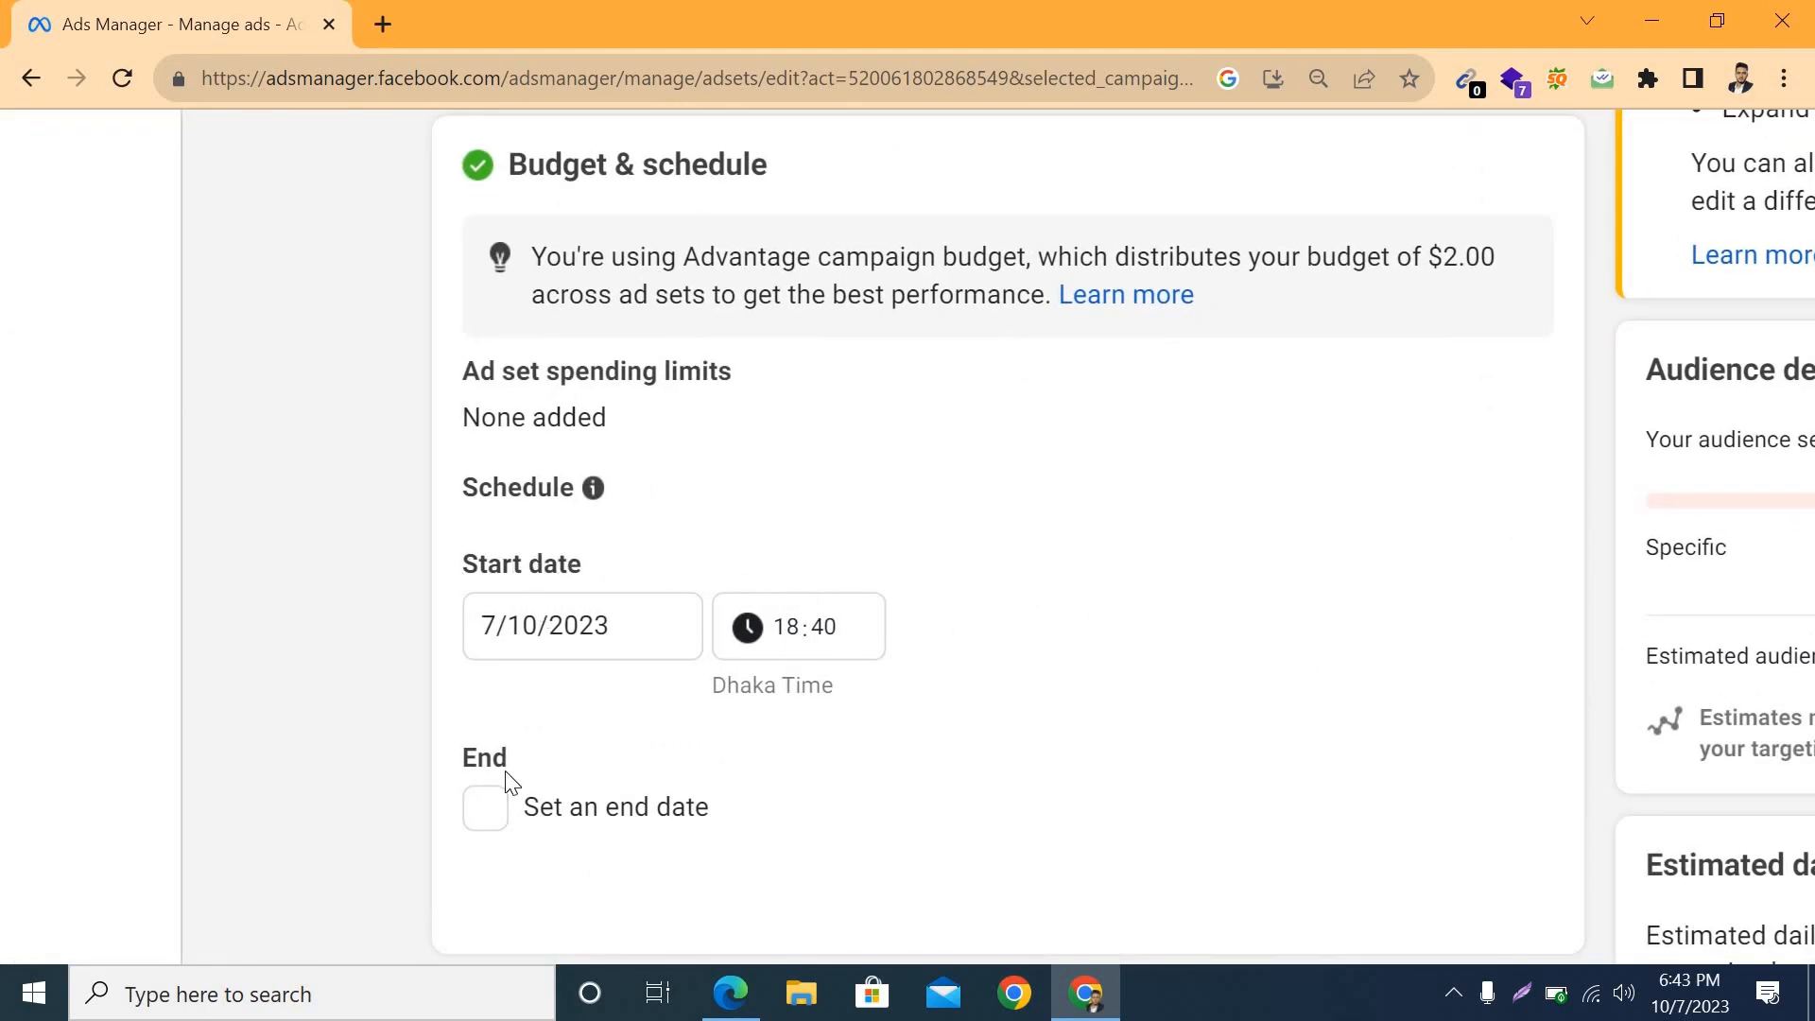
left_click(501, 622)
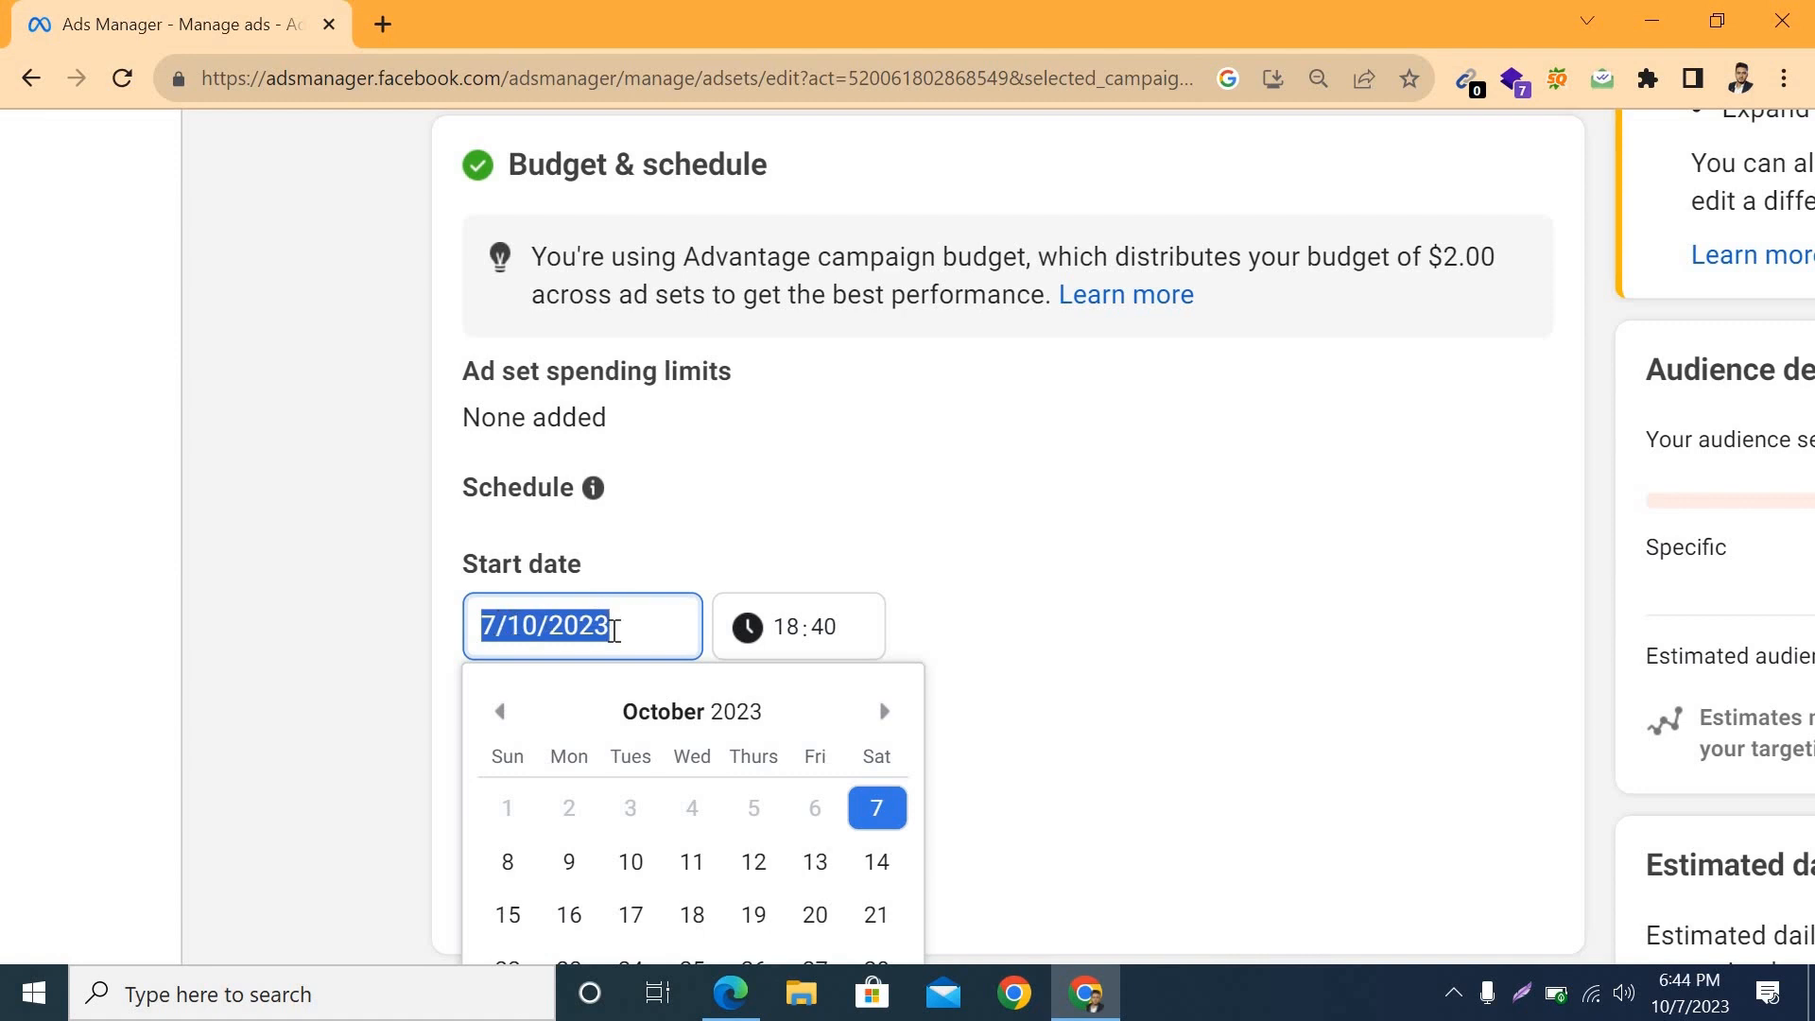
left_click(793, 628)
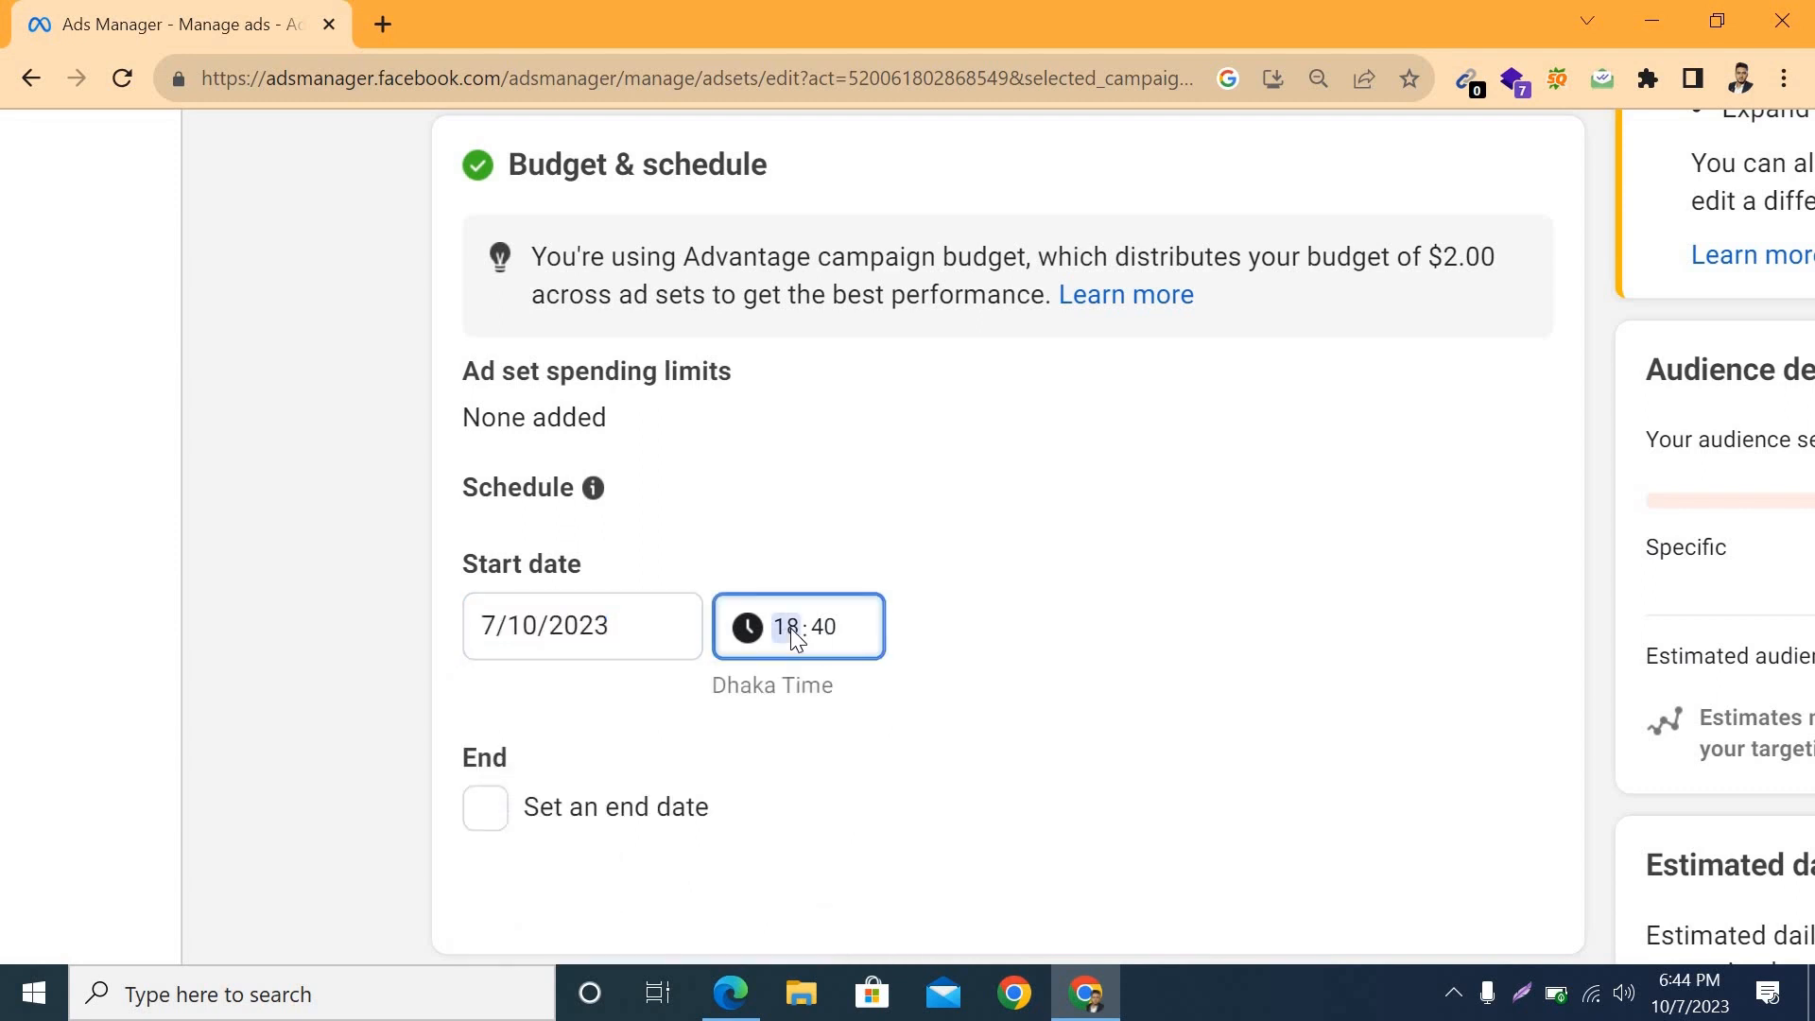
type("20")
left_click(821, 626)
type("00")
left_click(926, 651)
Step: Enable an end date for the ad set's schedule and set it to 10/10/2023
scroll(910, 627, "down", 1)
scroll(905, 615, "down", 1)
left_click(486, 592)
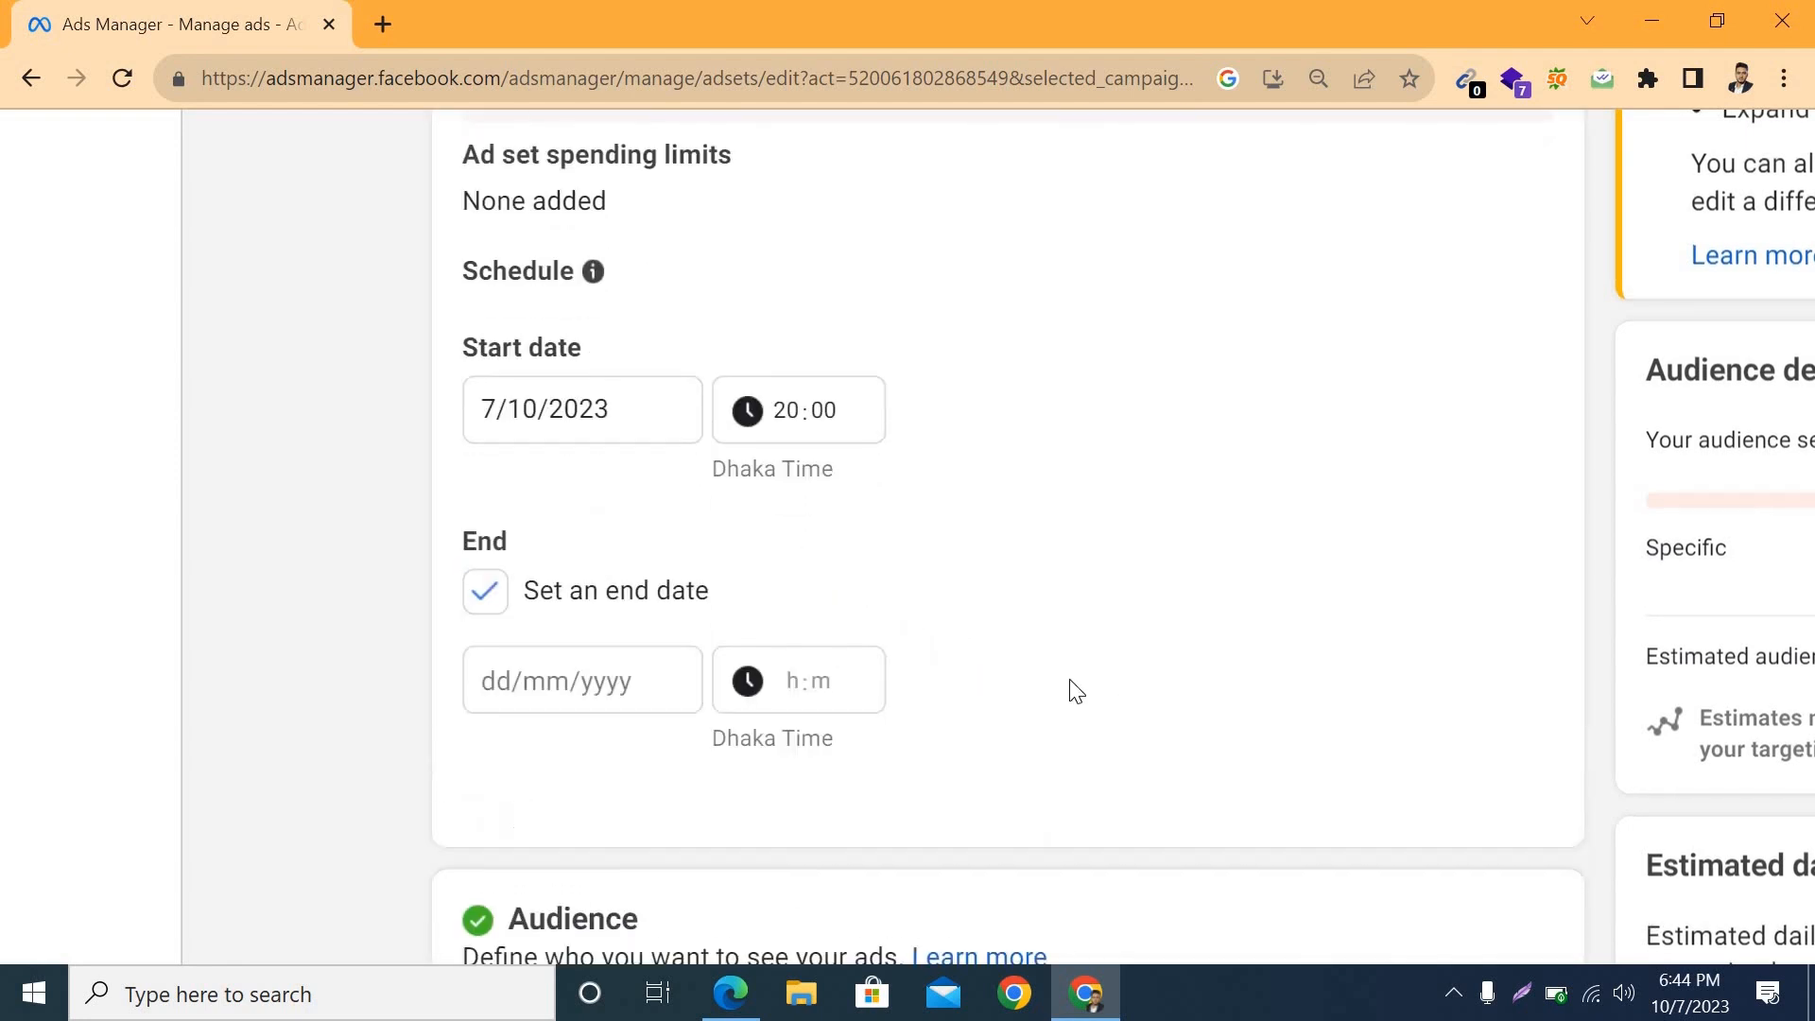
left_click(504, 677)
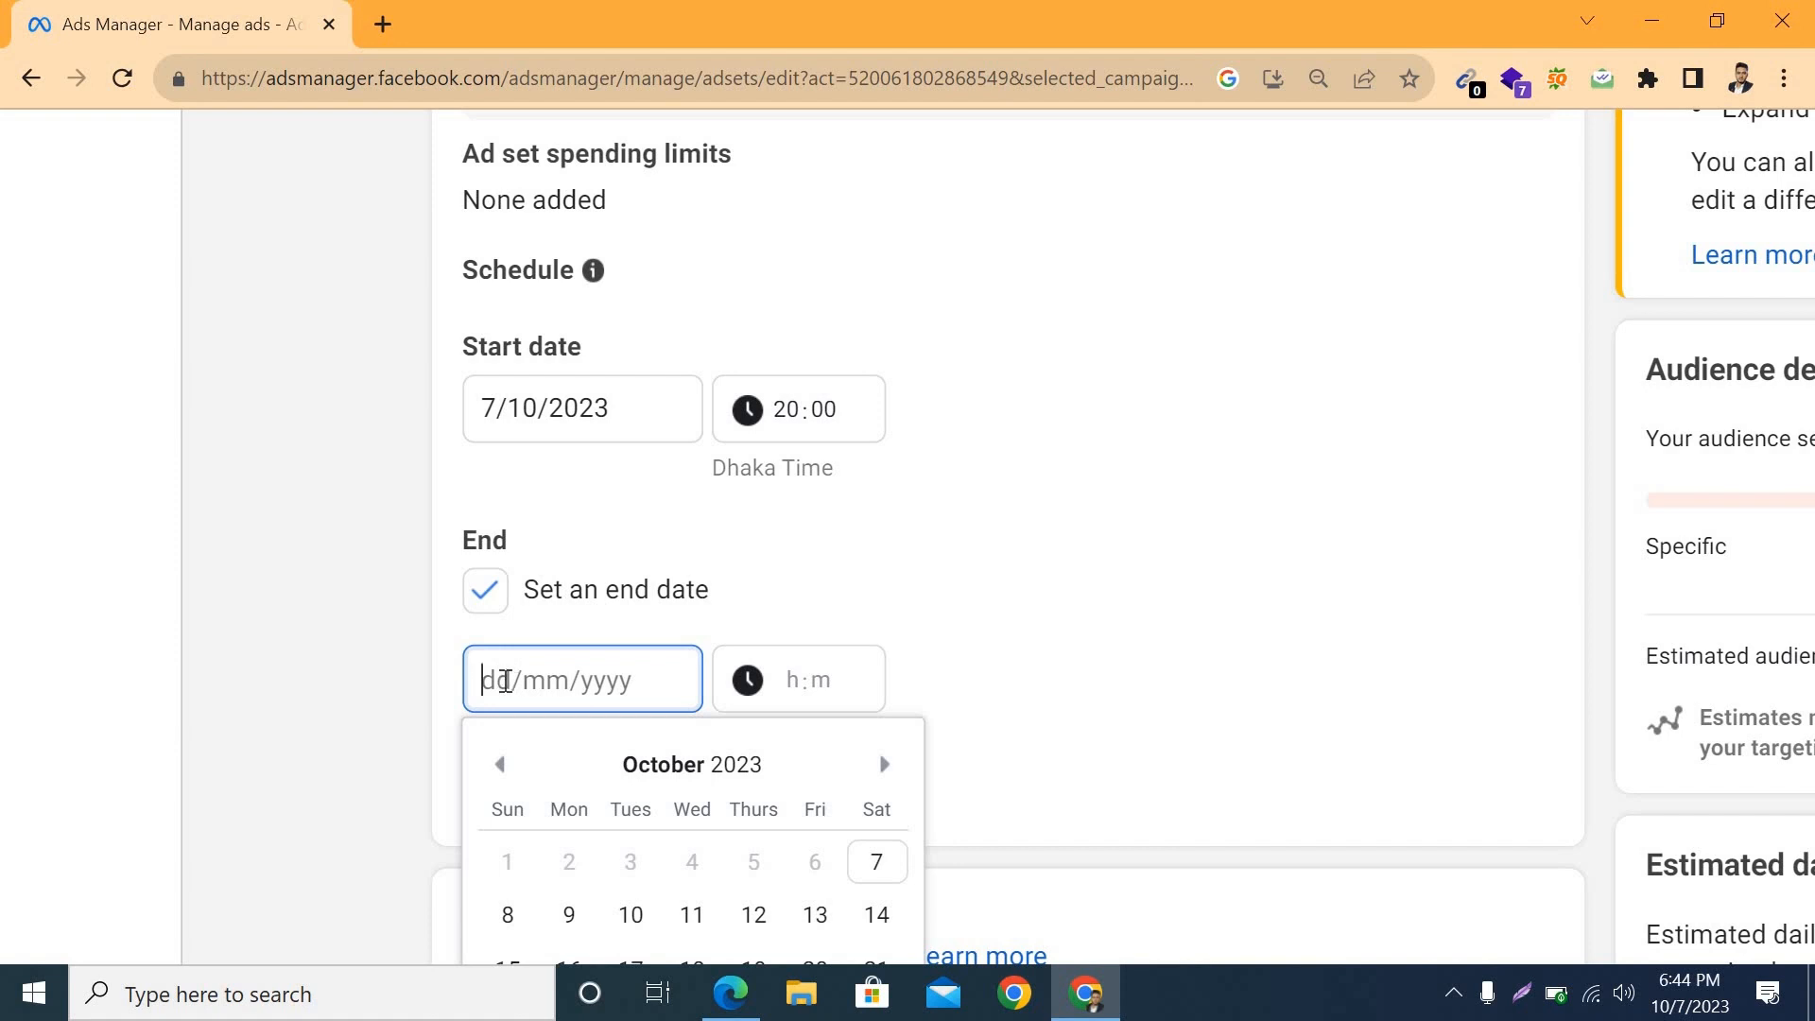
type("9")
scroll(798, 640, "down", 3)
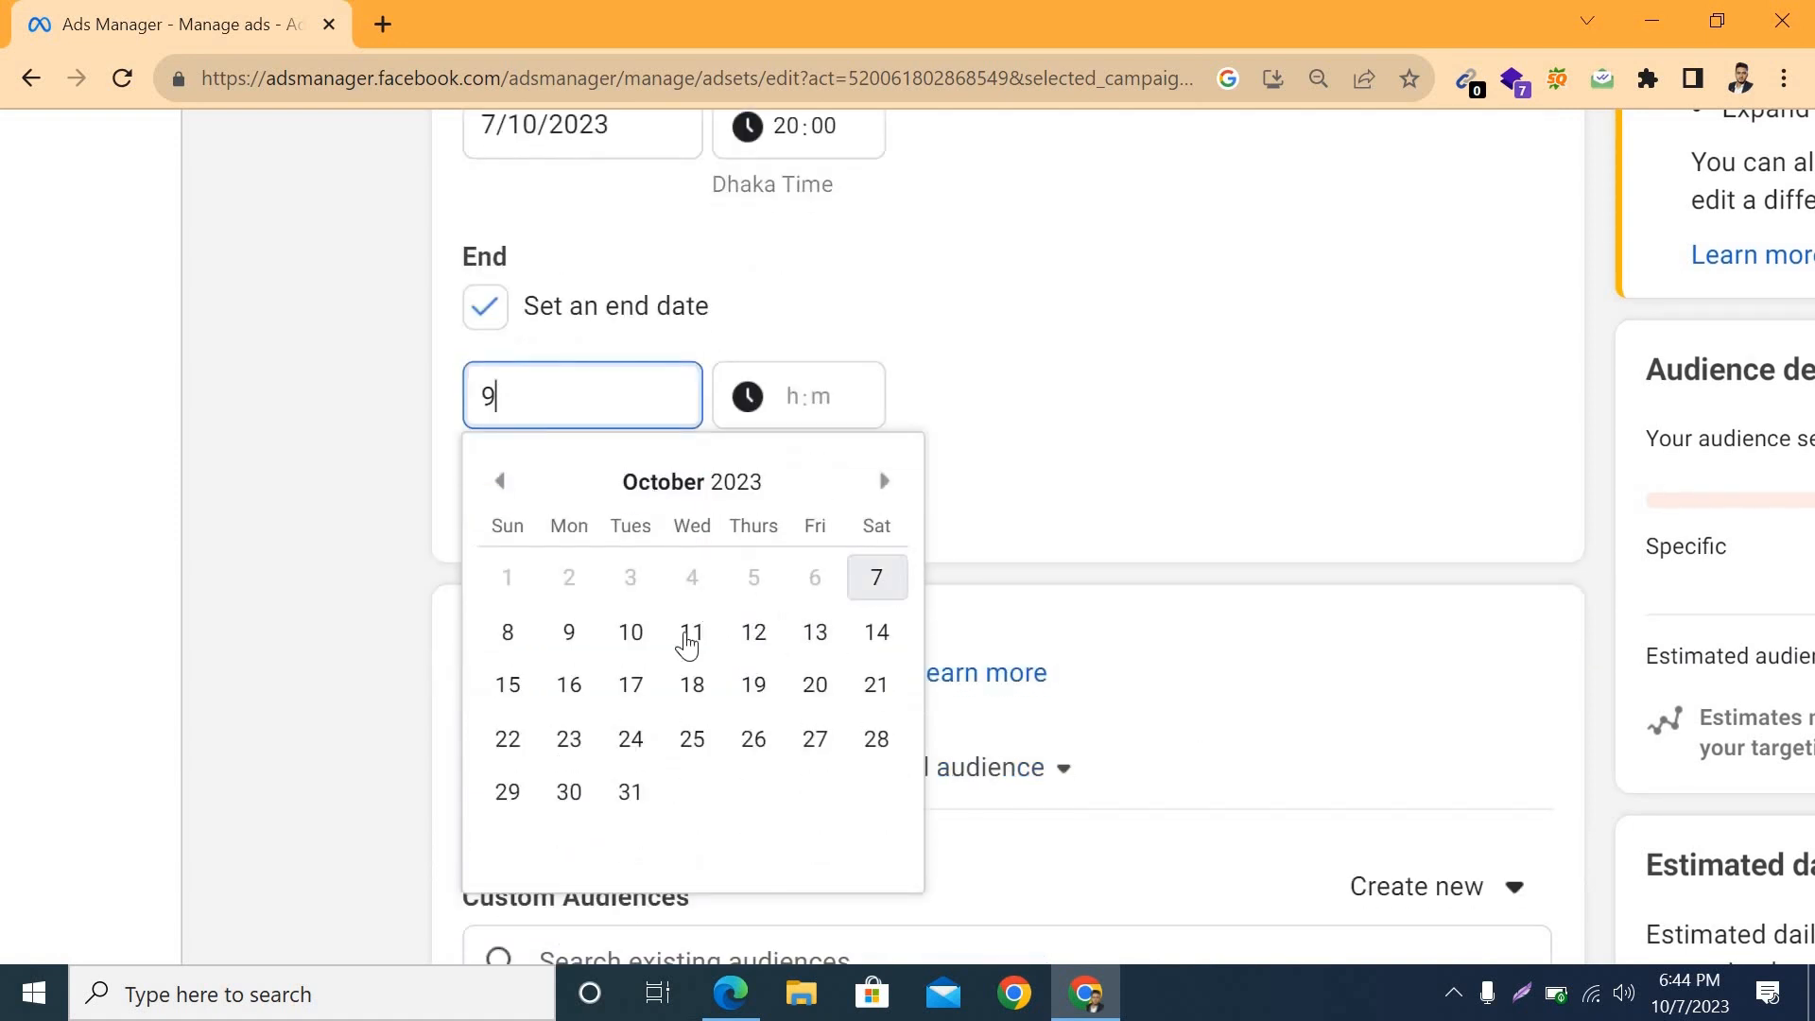
left_click(629, 632)
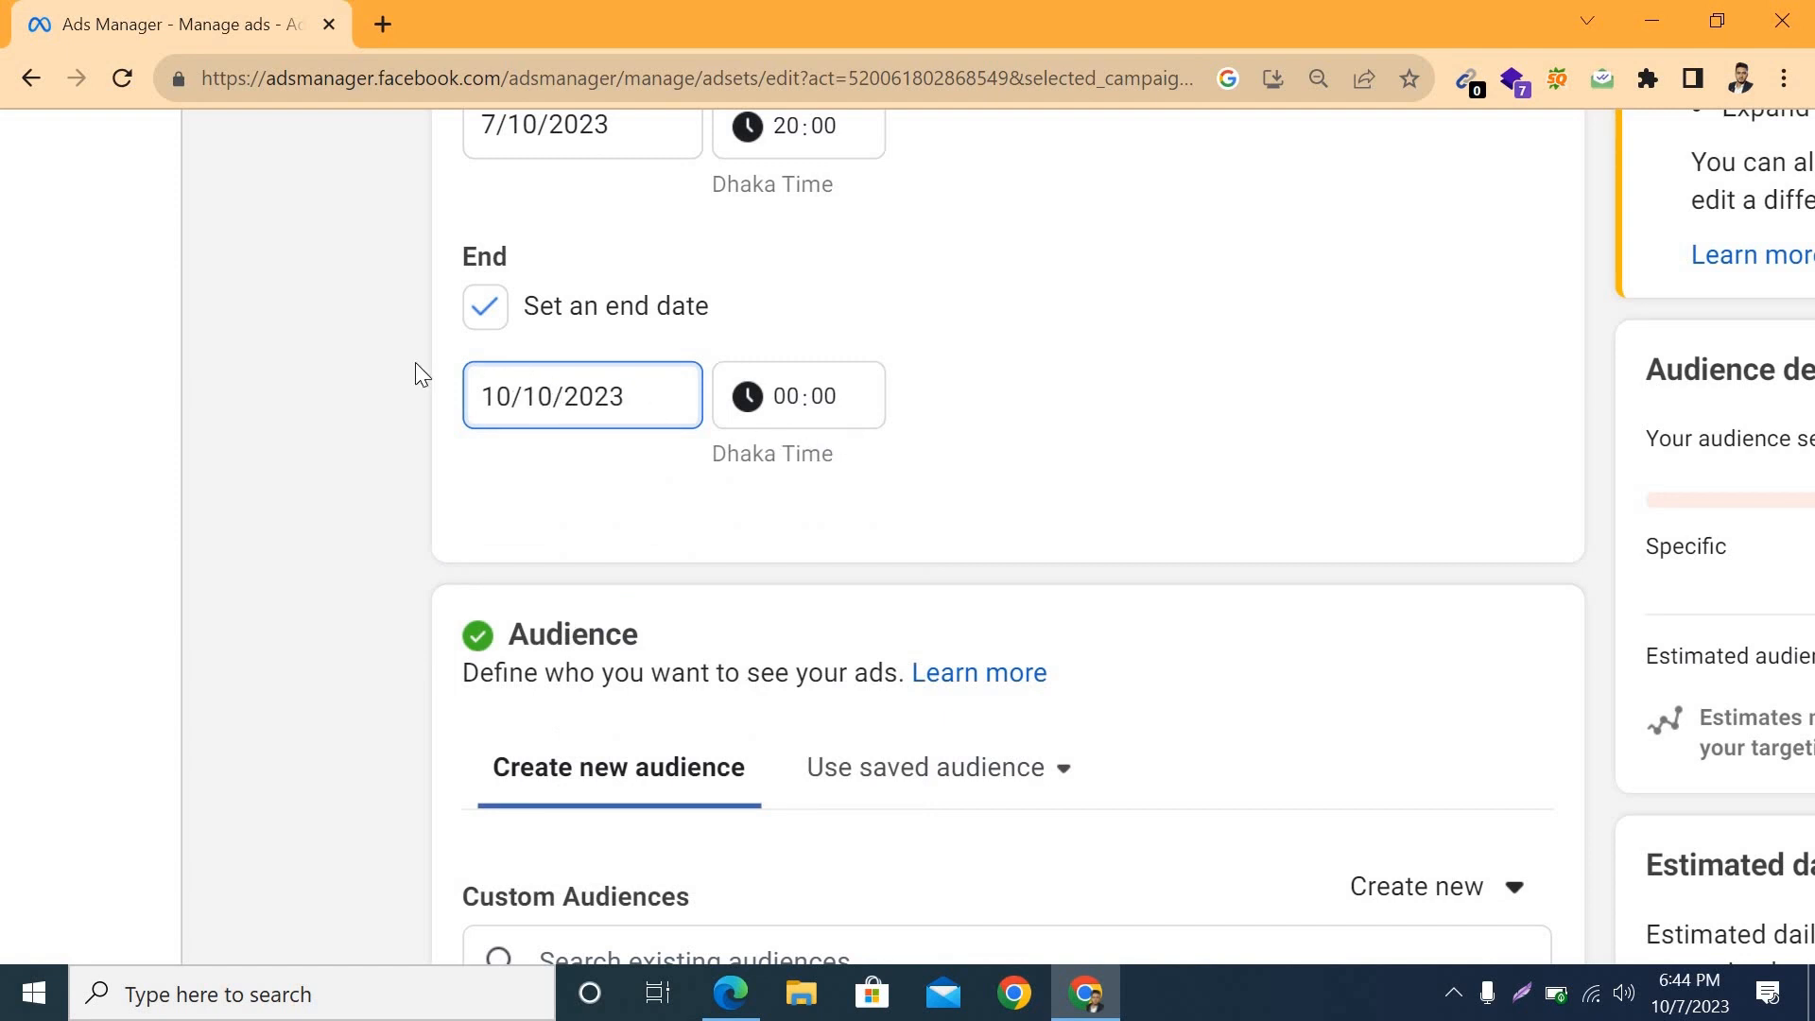
scroll(416, 374, "up", 3)
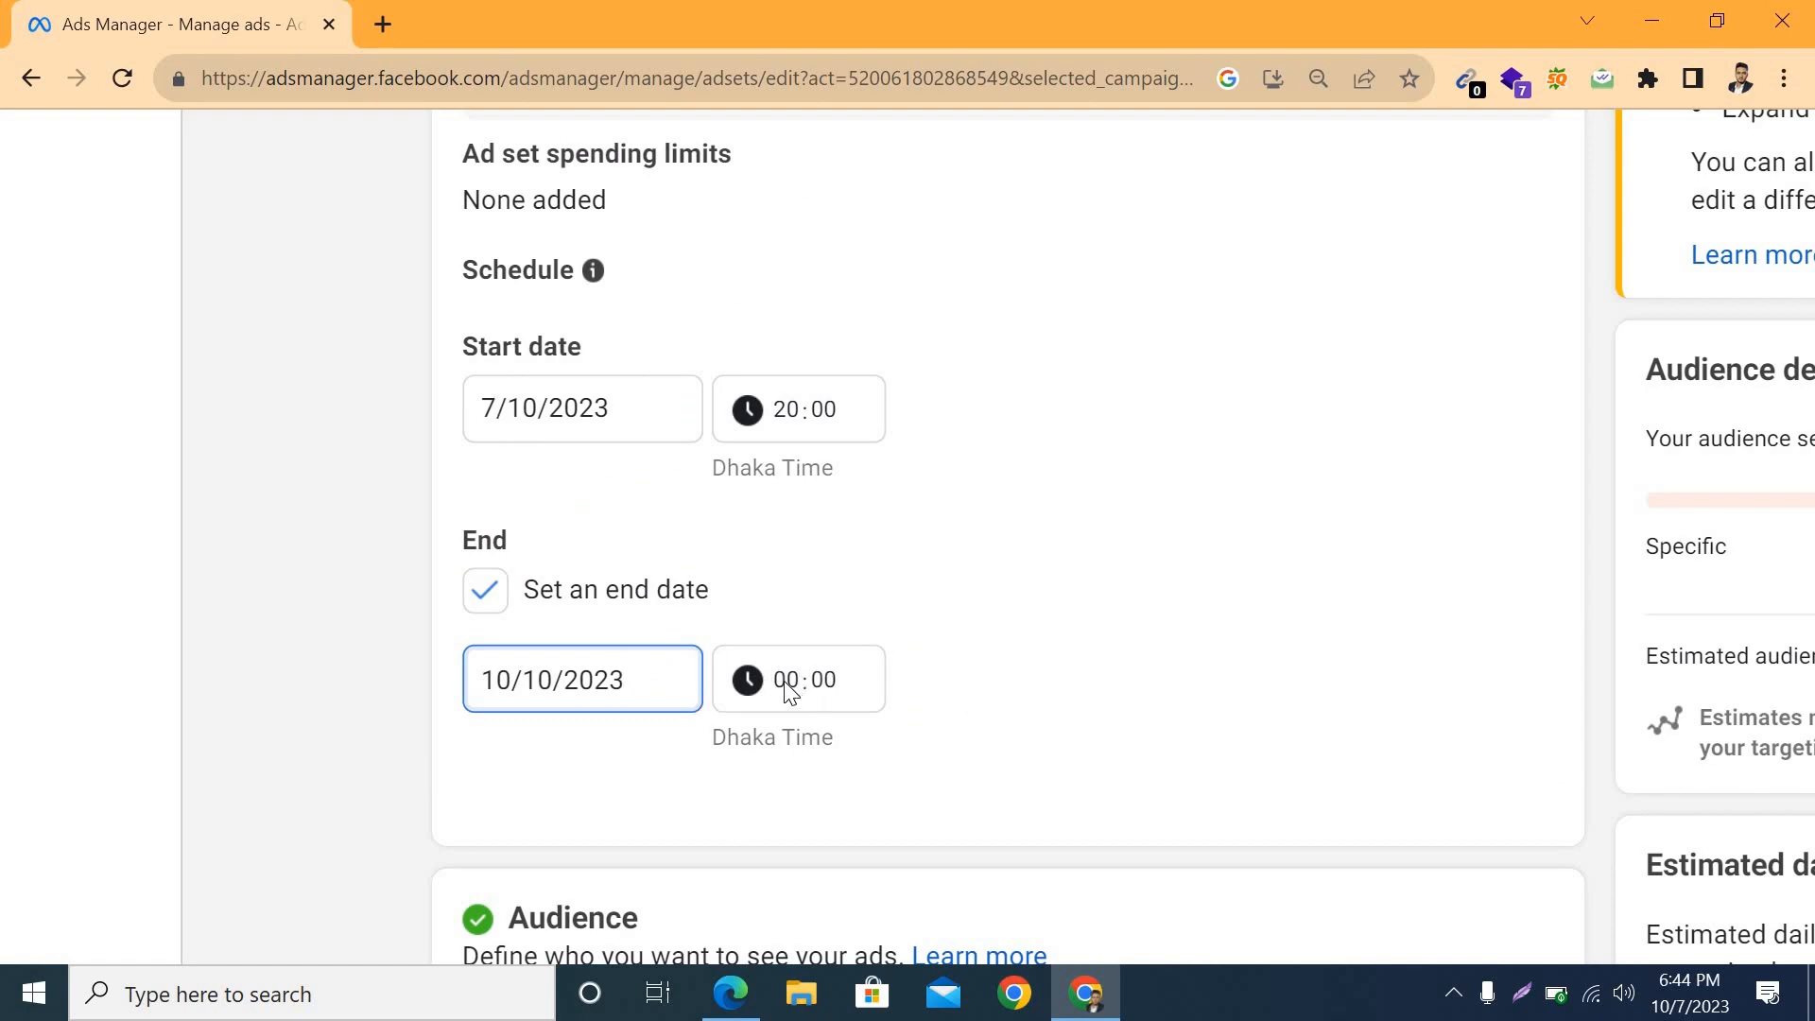
Step: Edit the audience locations and include the place Rajshahi City in place of the whole of Bangladesh
scroll(922, 732, "down", 12)
scroll(816, 457, "up", 2)
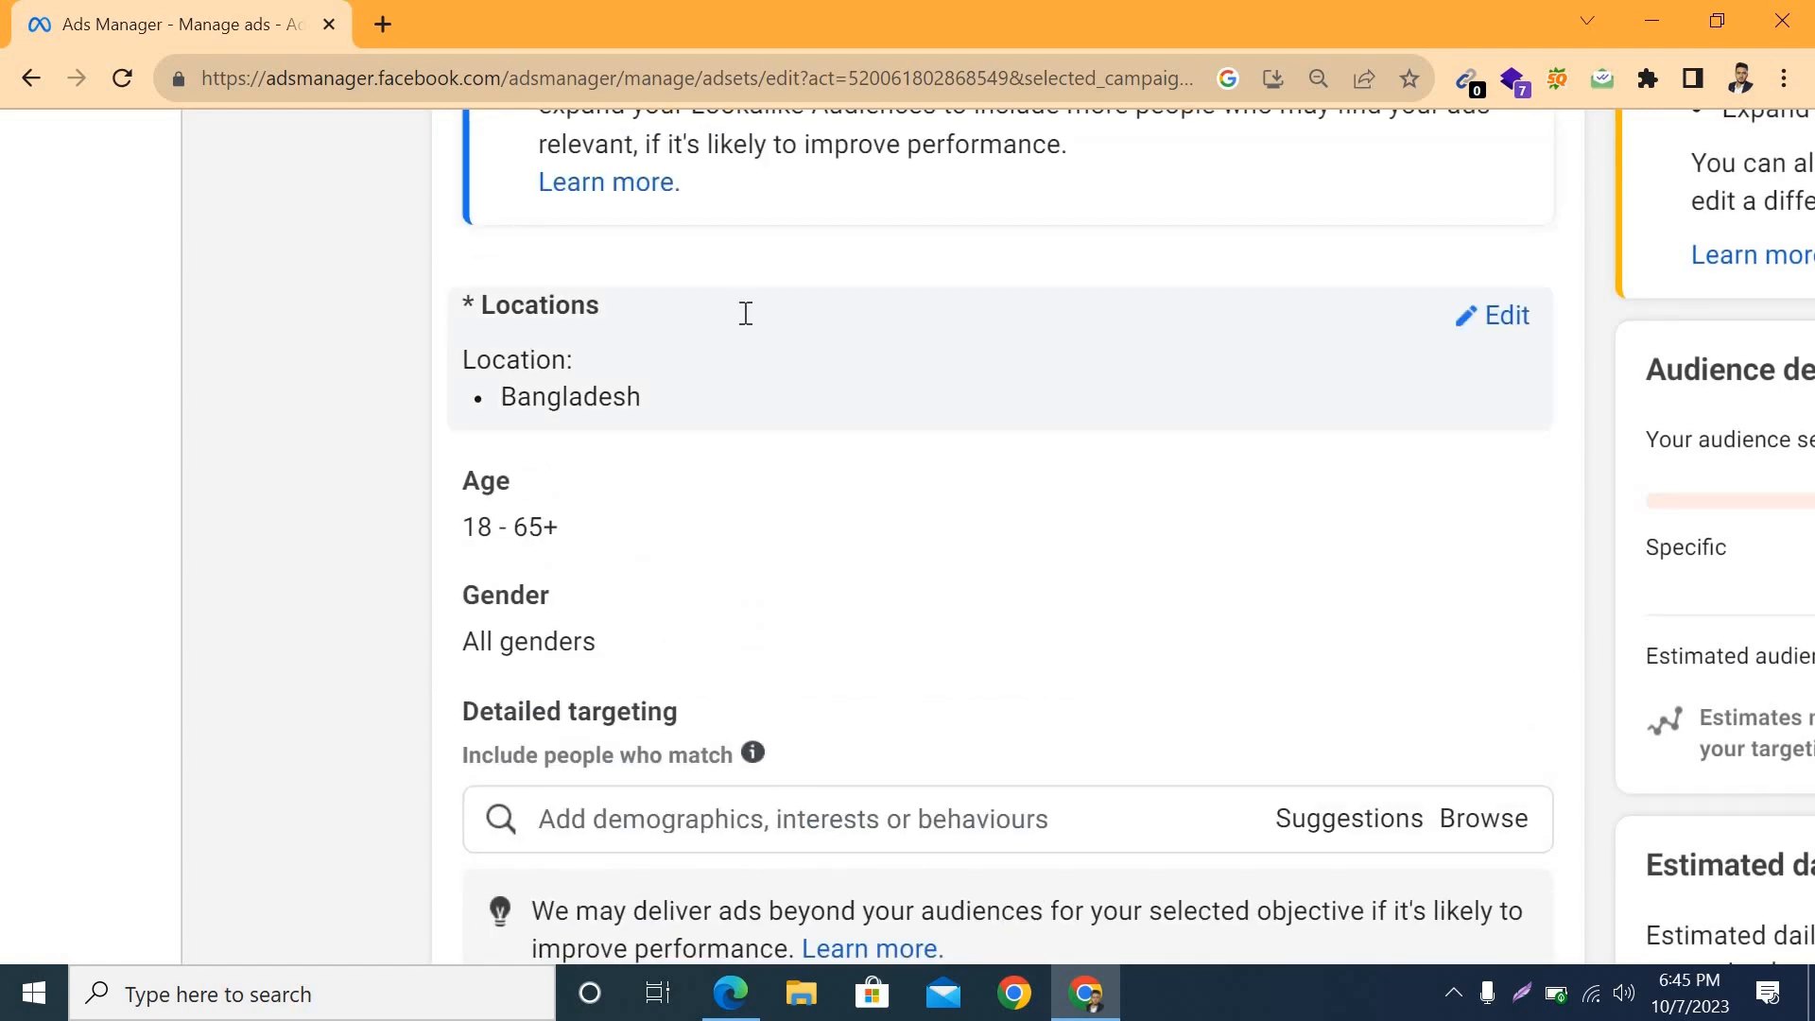
scroll(1428, 693, "up", 1)
scroll(1428, 693, "up", 3)
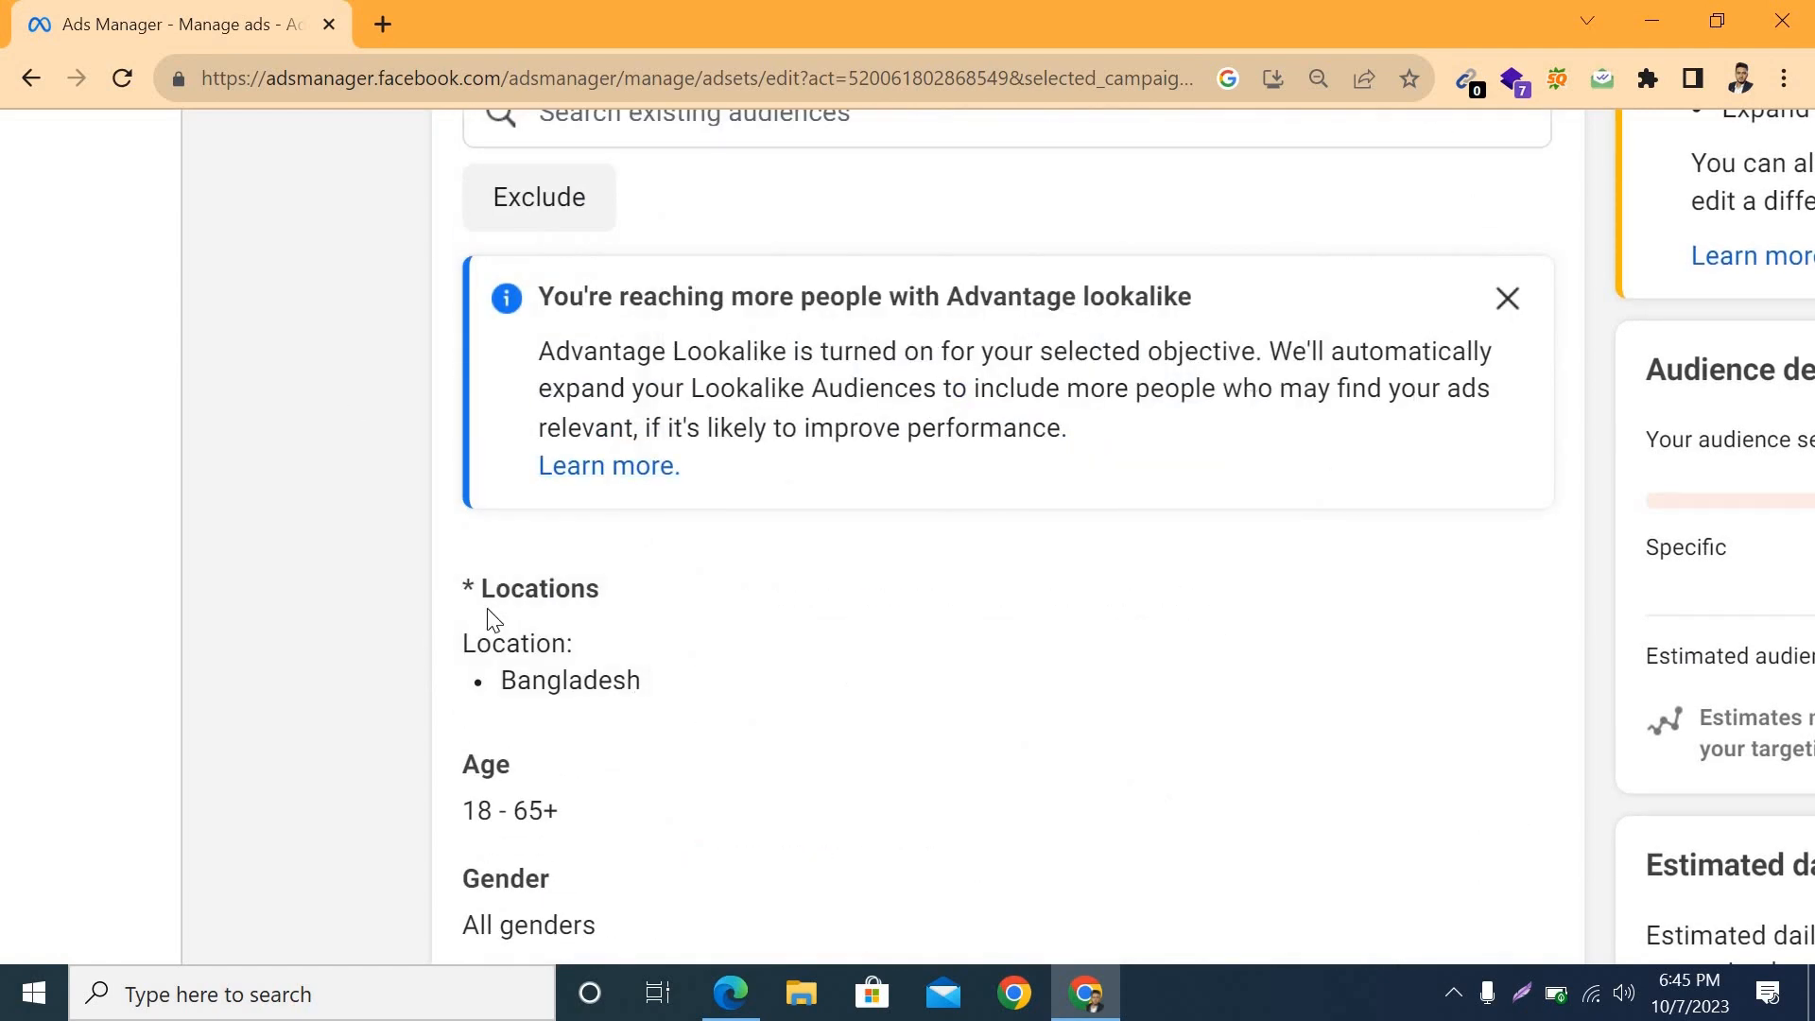
mouse_move(1406, 608)
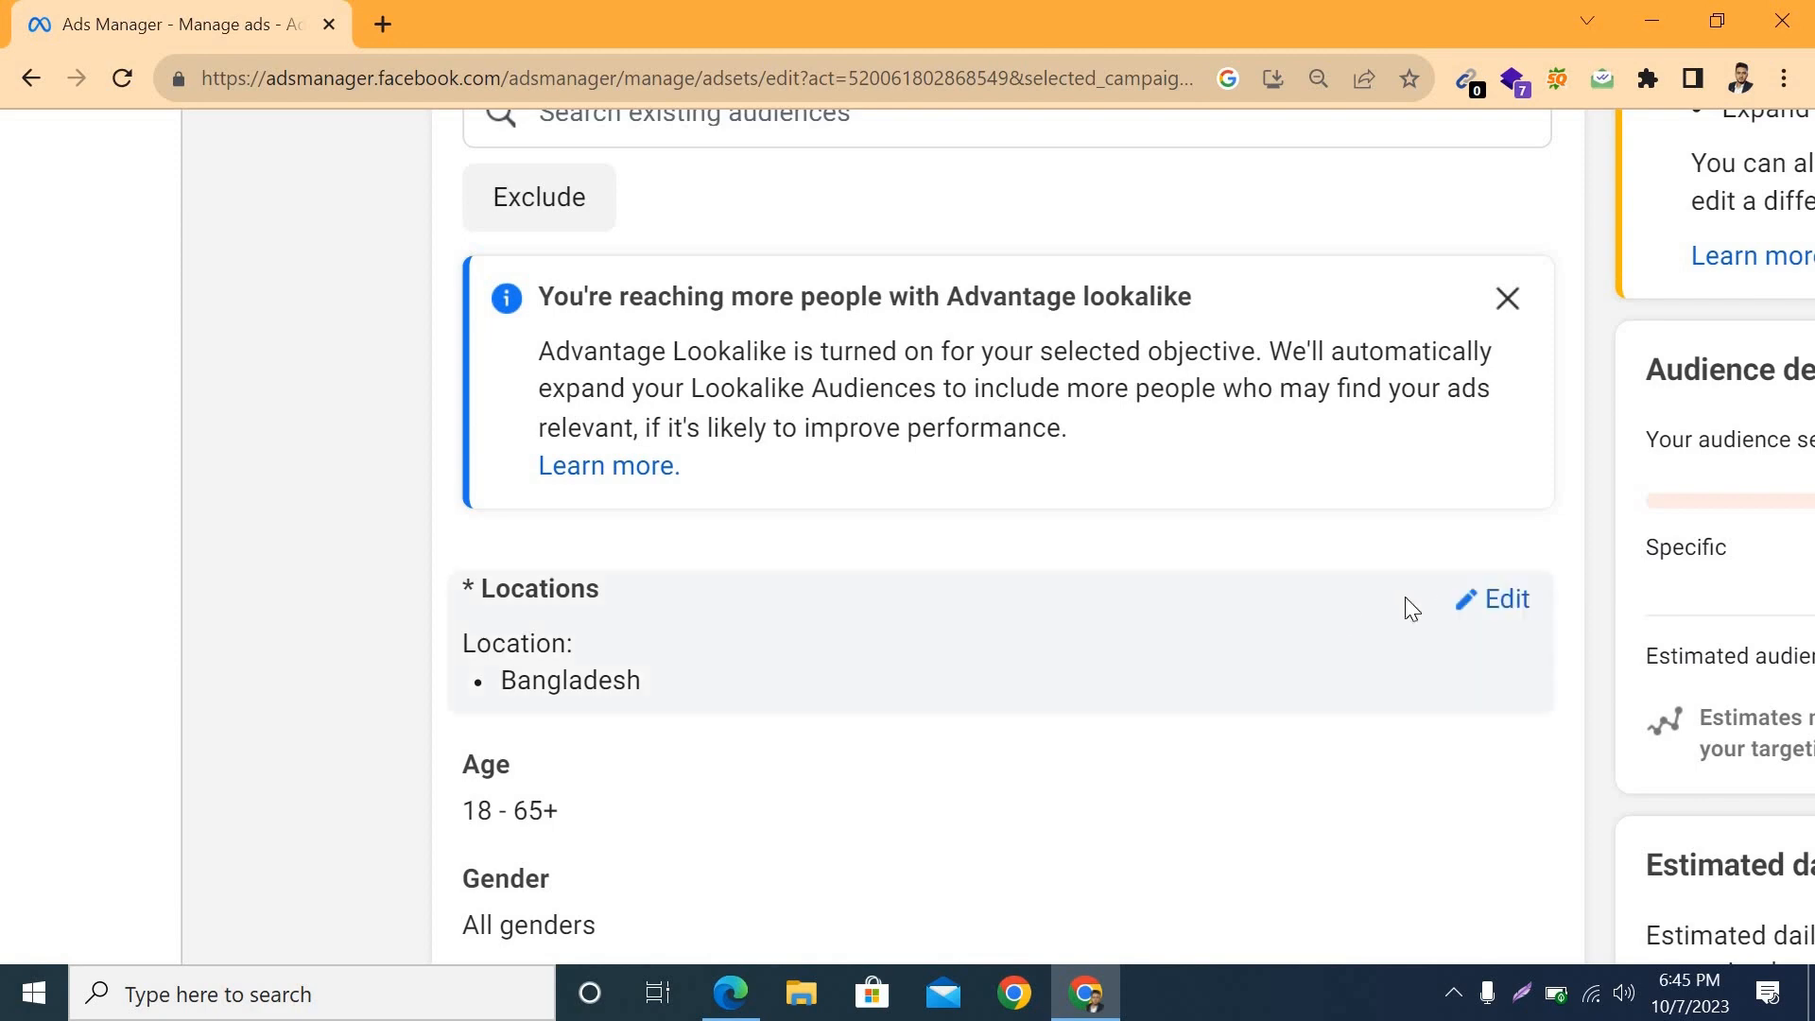
left_click(1116, 652)
scroll(741, 548, "down", 3)
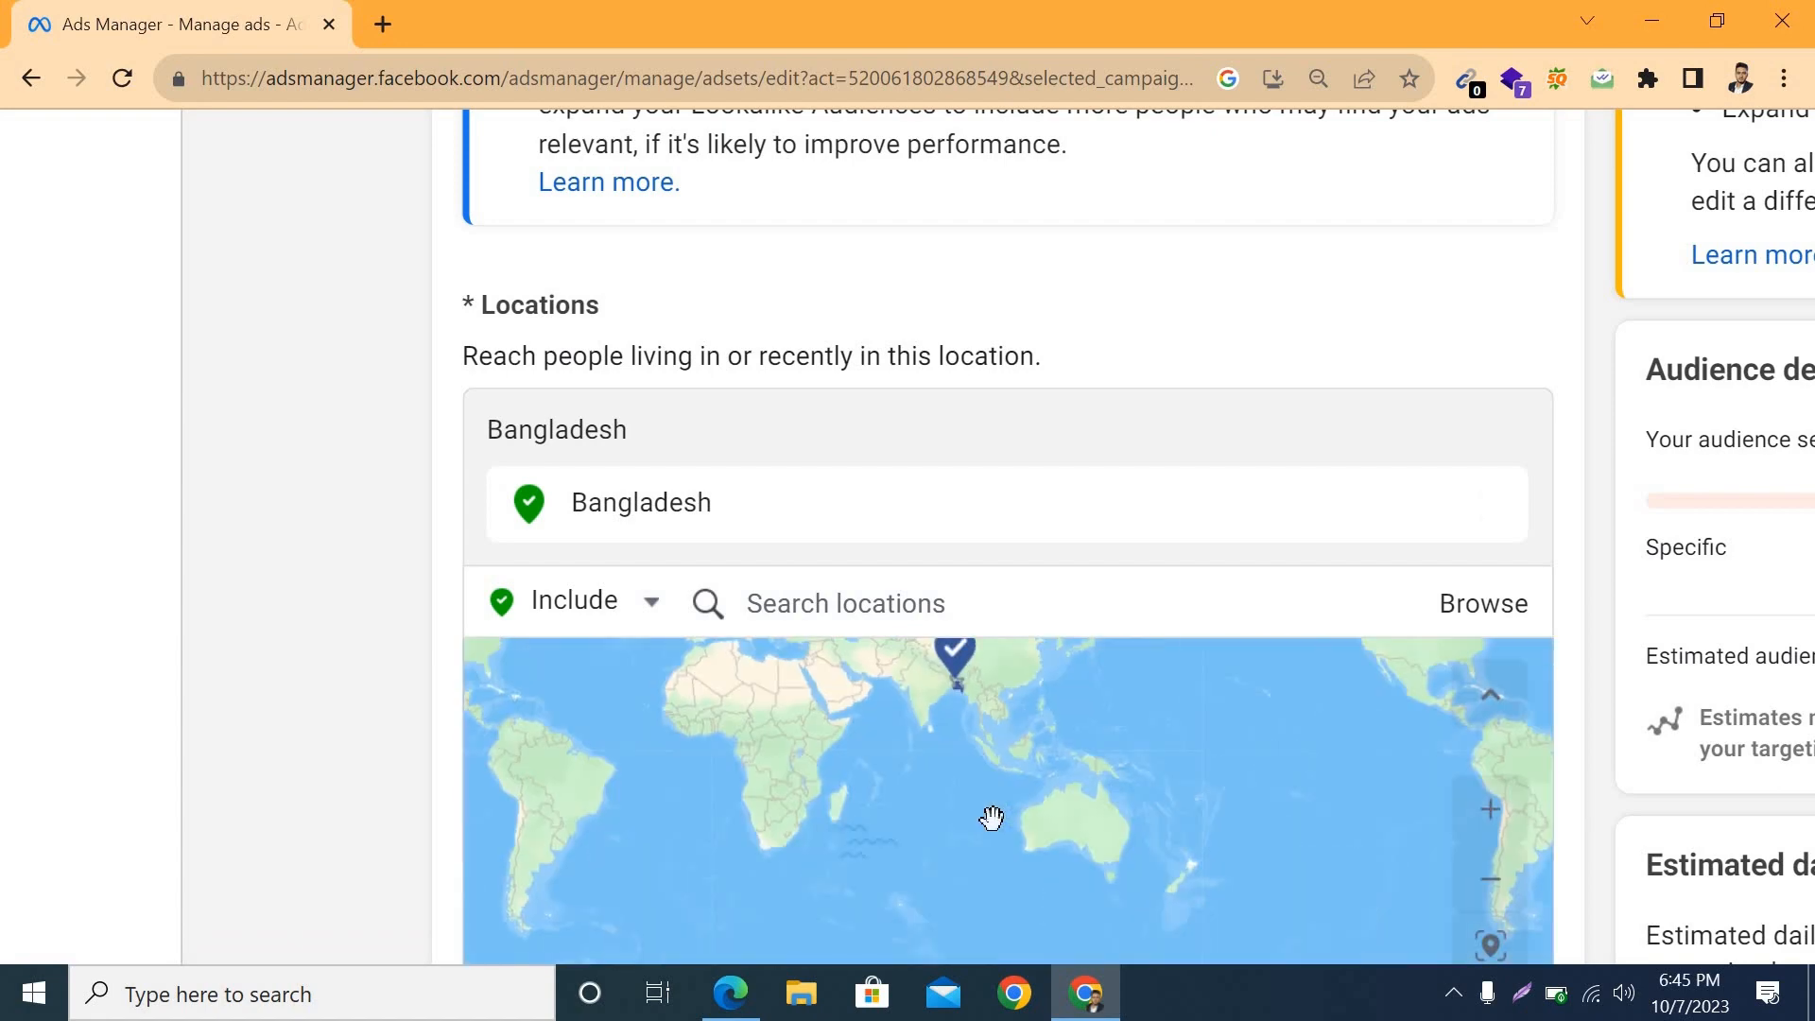
scroll(1244, 331, "up", 3)
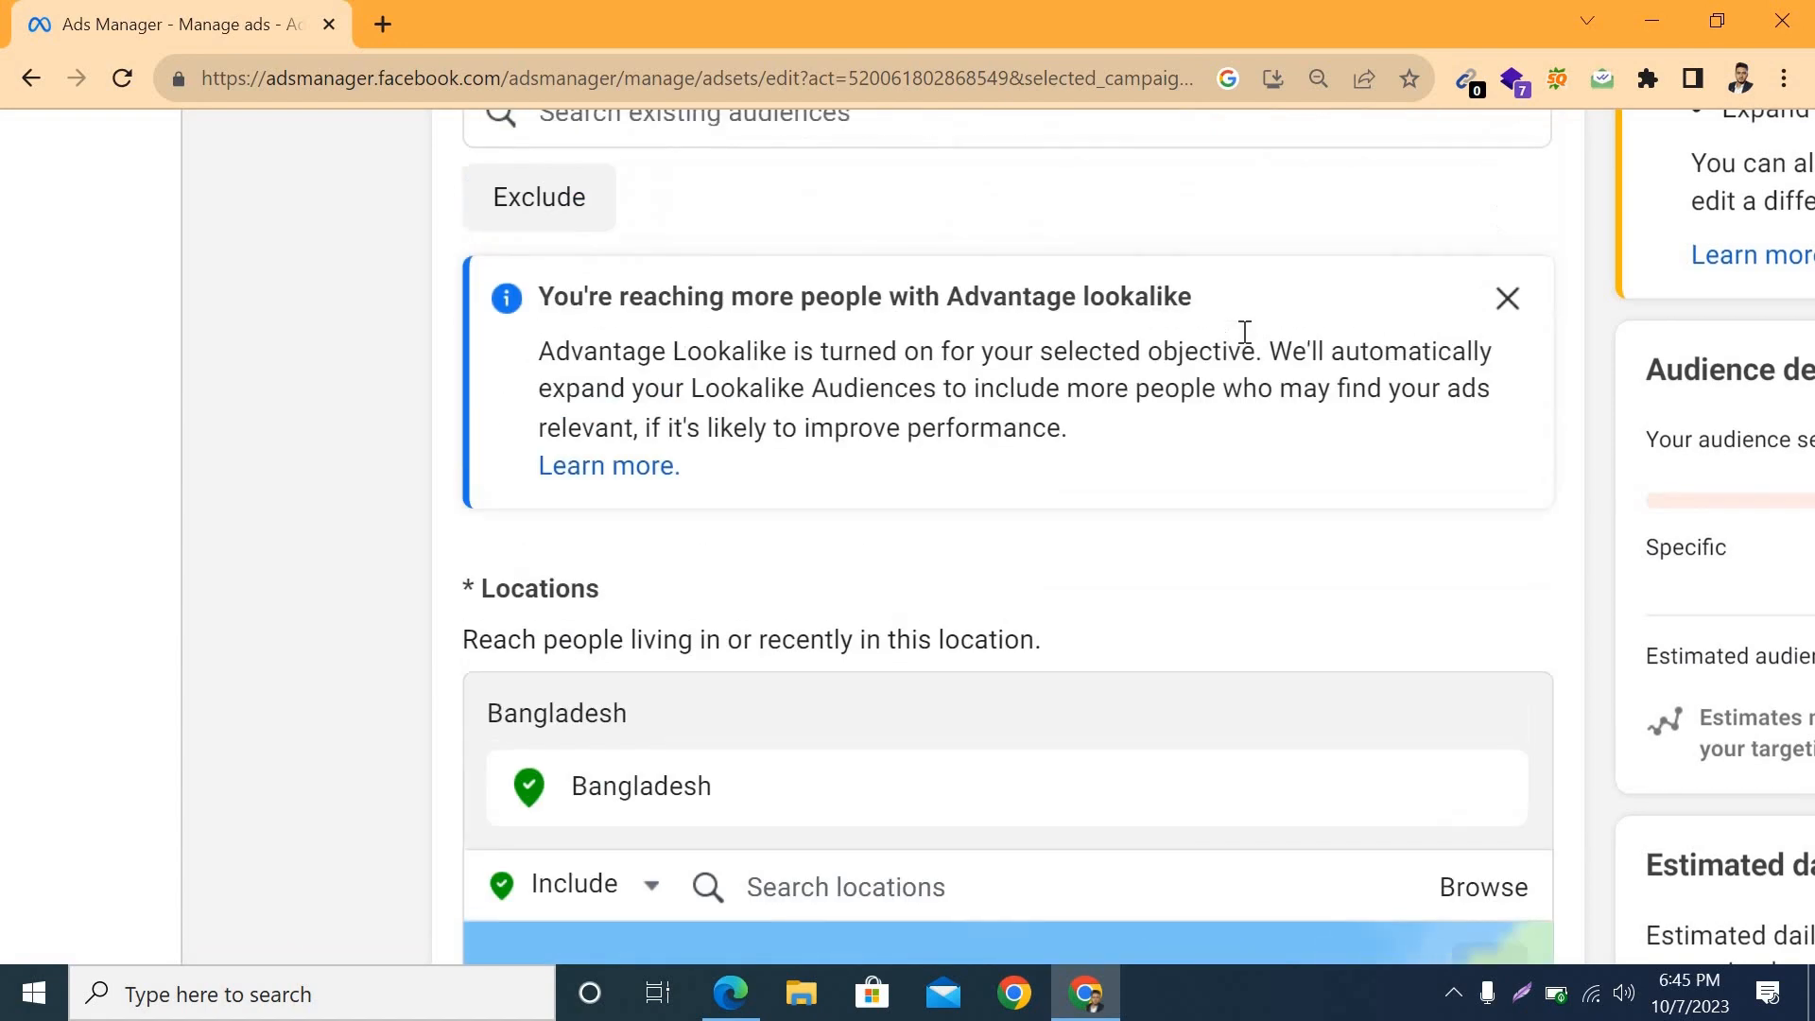
scroll(1245, 332, "down", 5)
scroll(1245, 332, "down", 2)
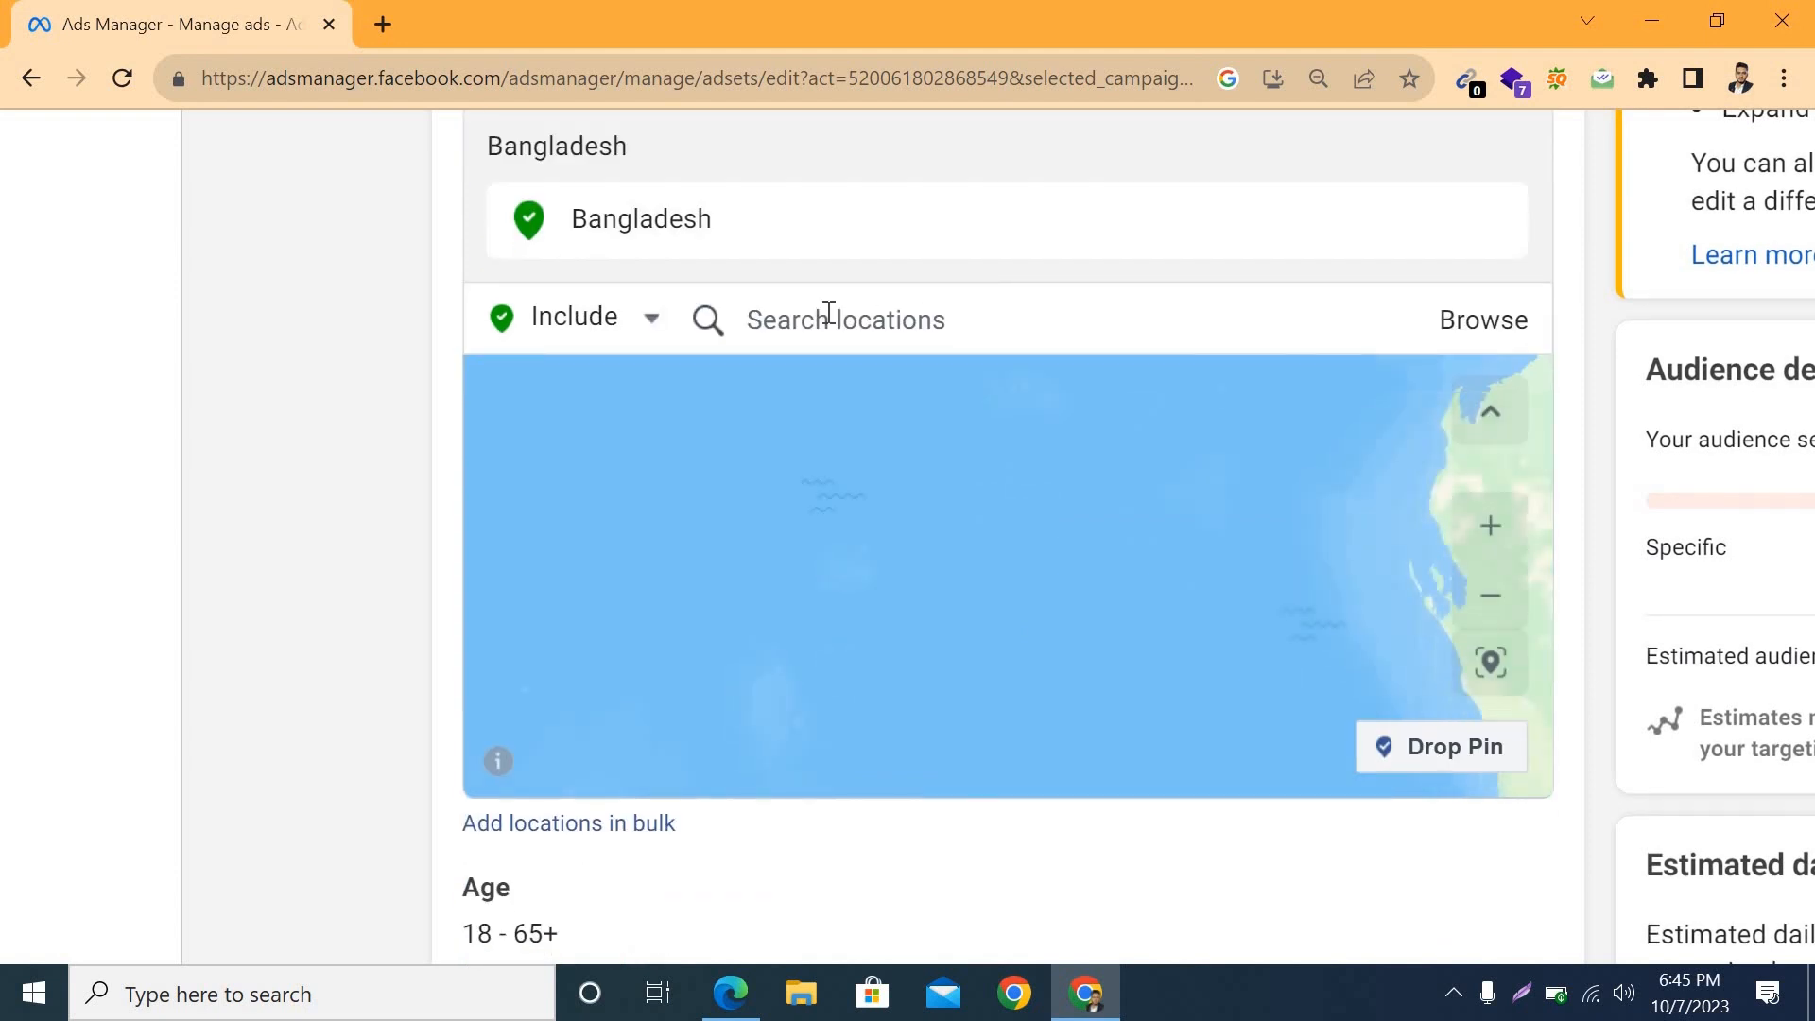
left_click(829, 315)
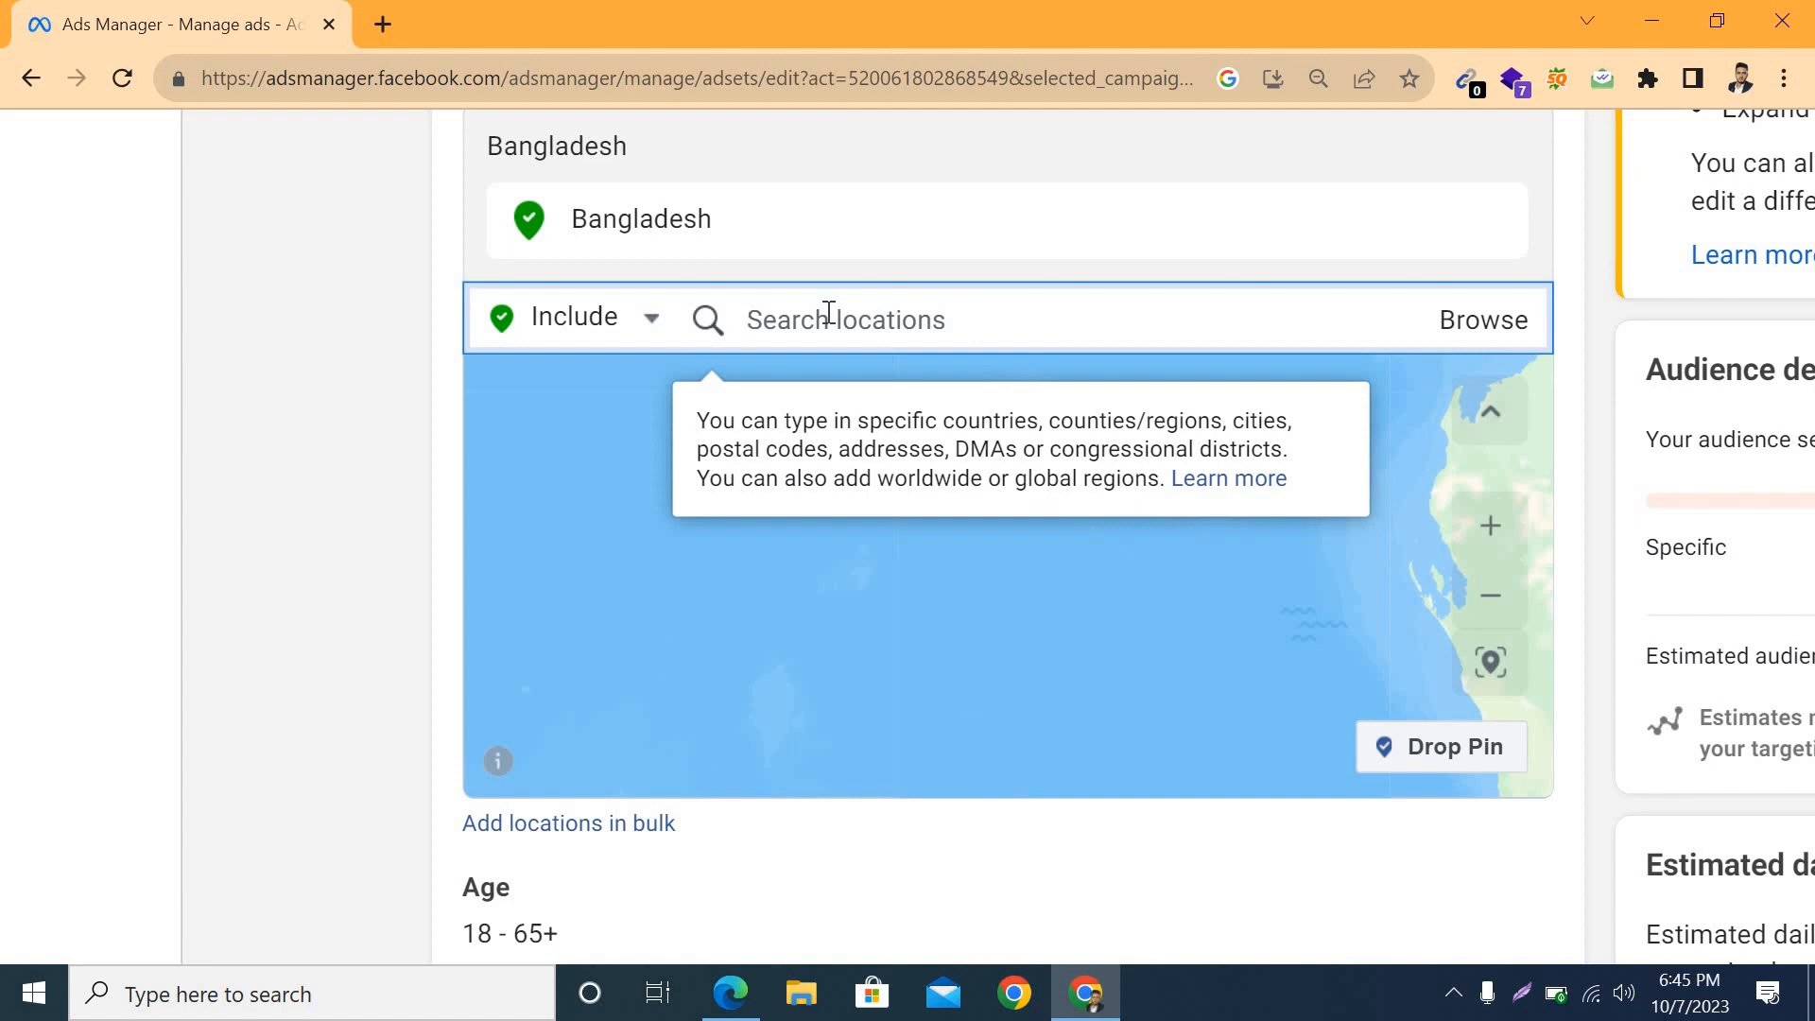
type("rajshhi city")
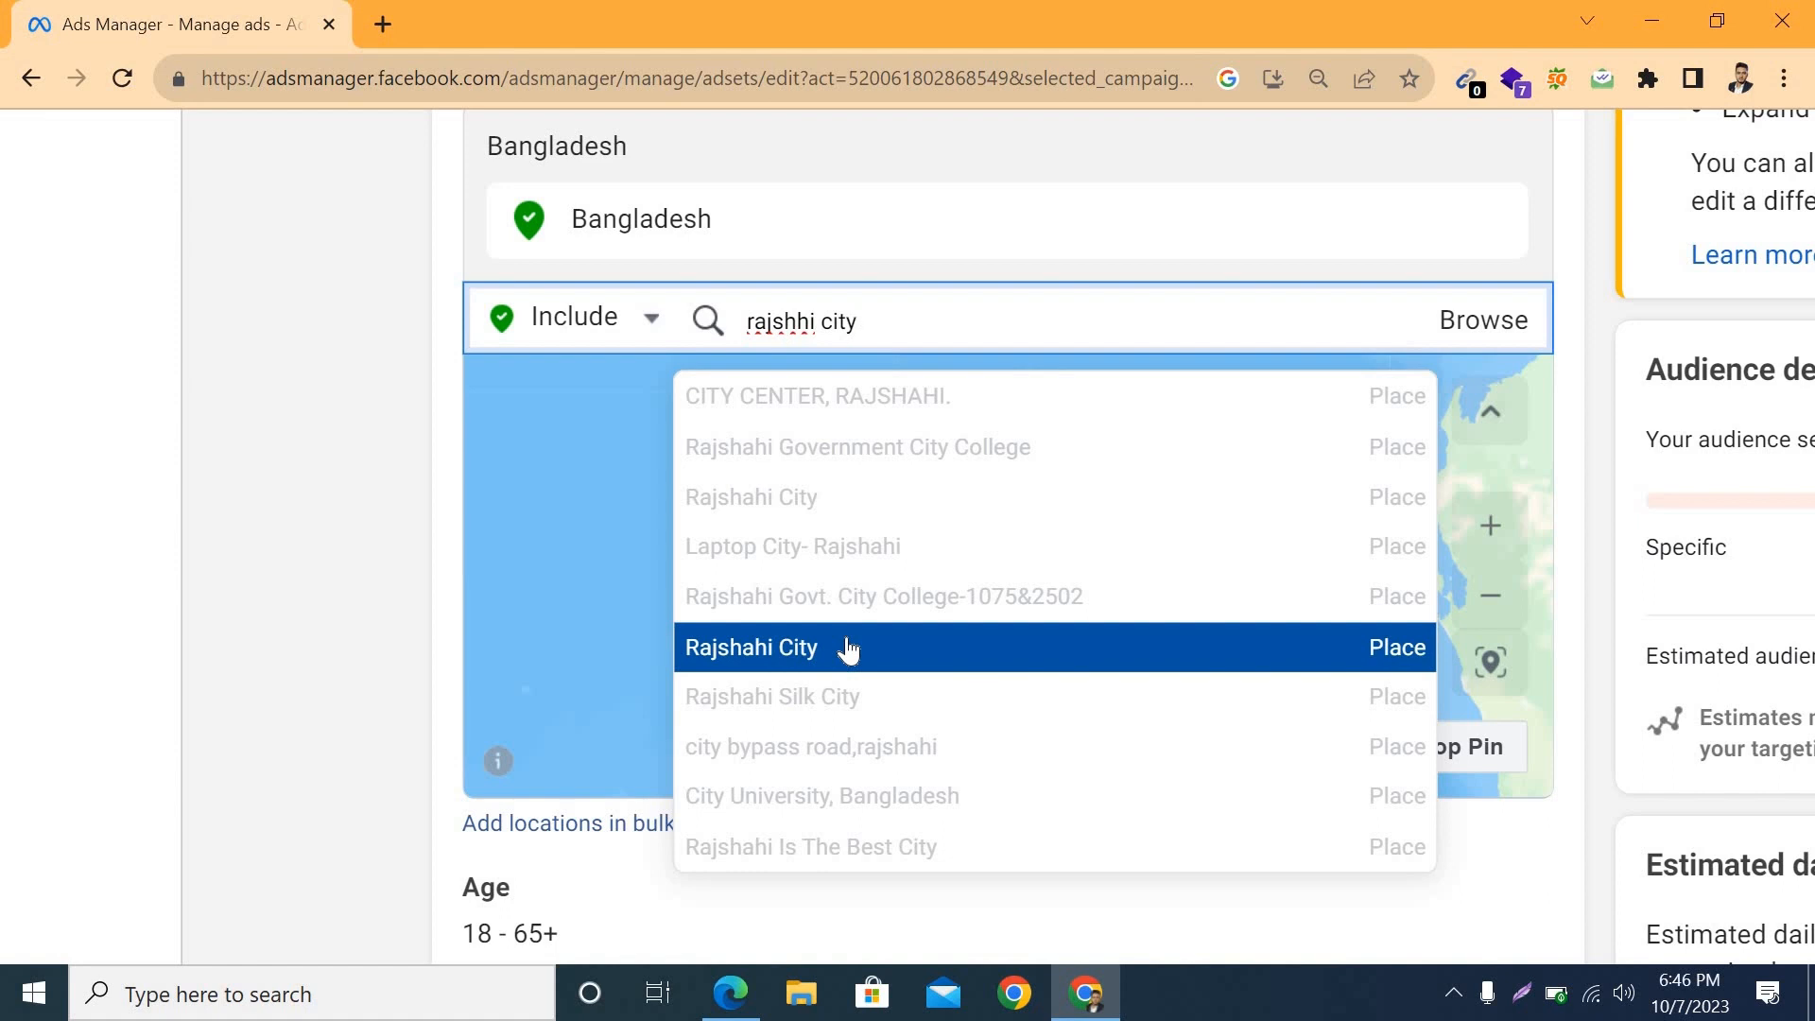
key("Return")
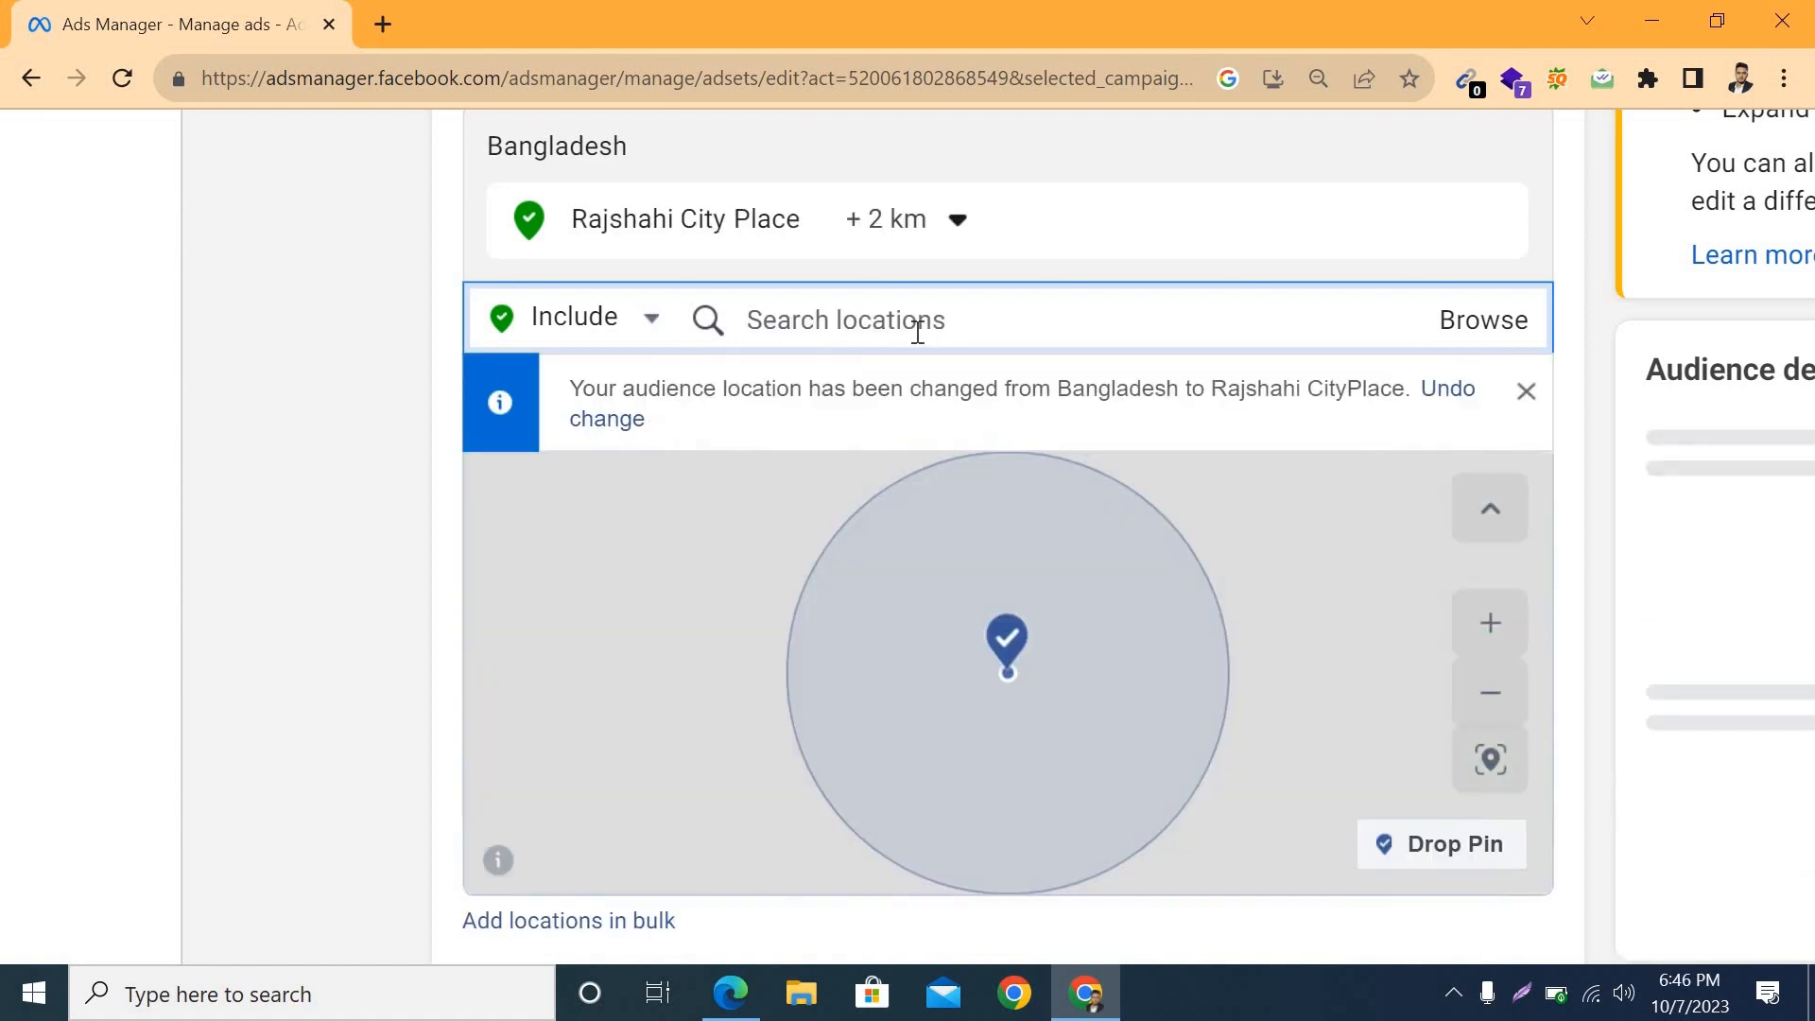
Step: Set the targeting radius around Rajshahi City to 10 km
left_click(958, 235)
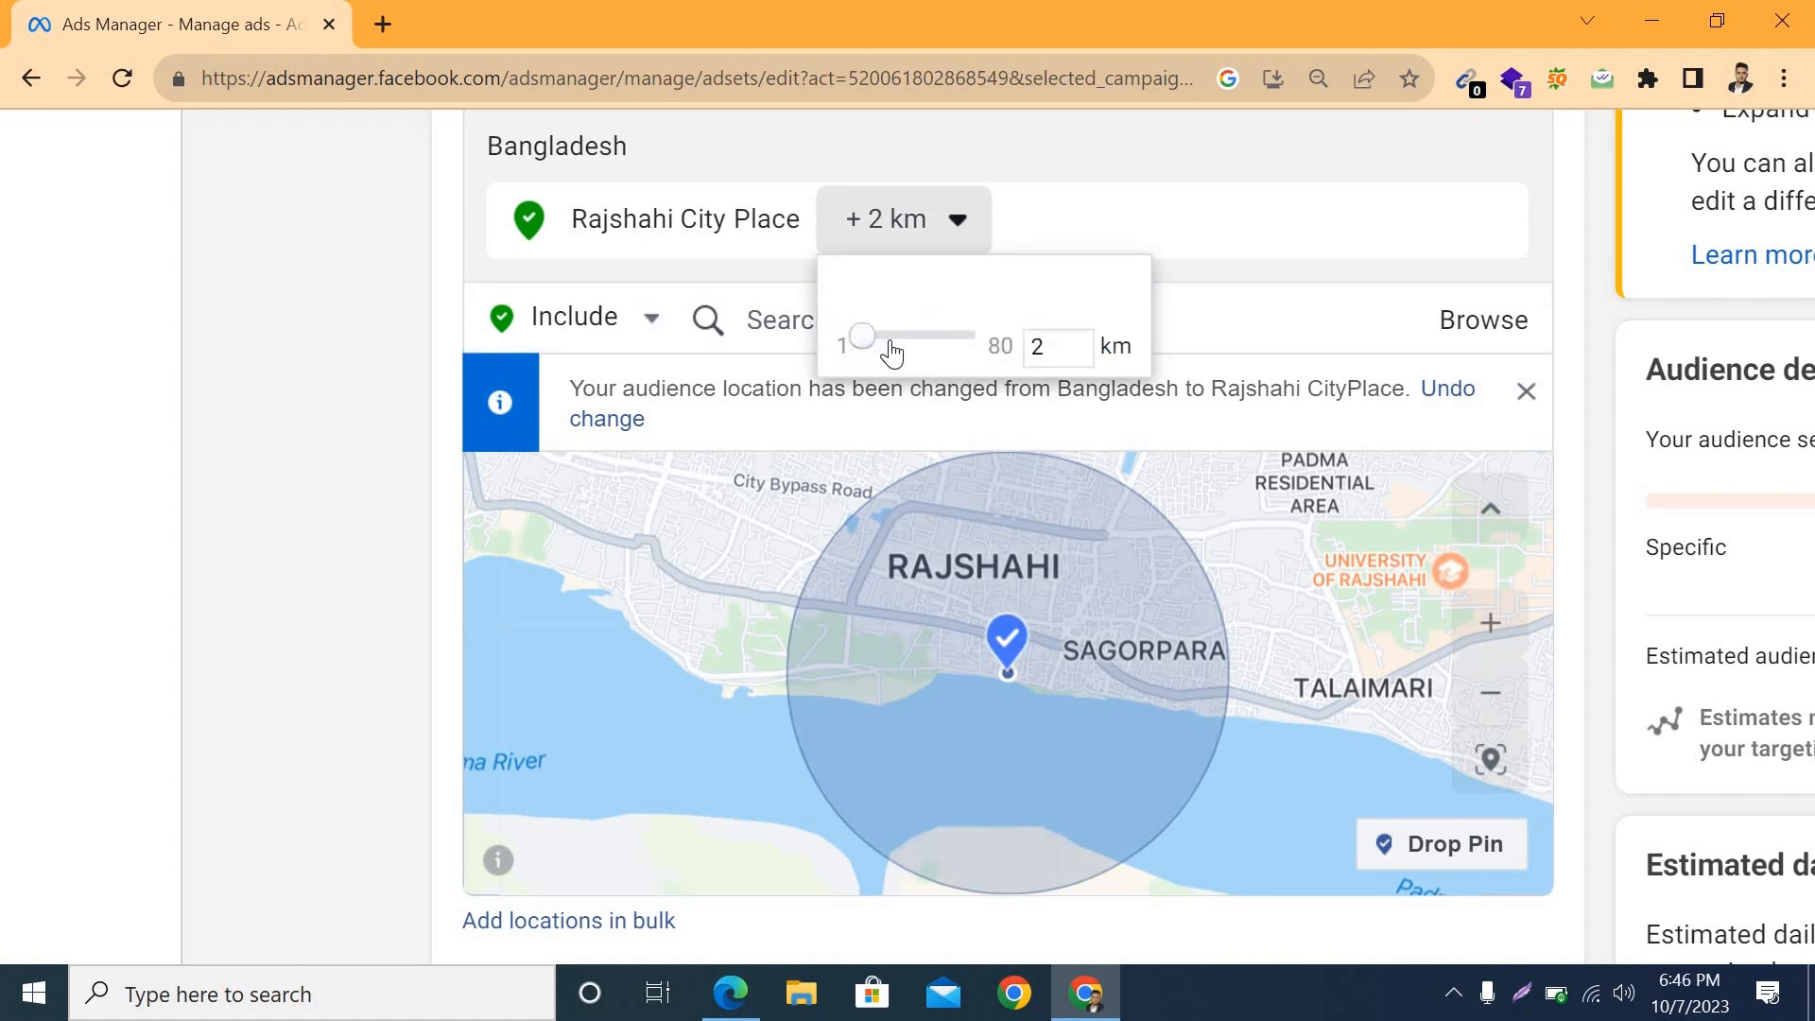
left_click_drag(879, 351, 889, 352)
left_click(871, 348)
left_click_drag(880, 347, 886, 346)
left_click(1215, 325)
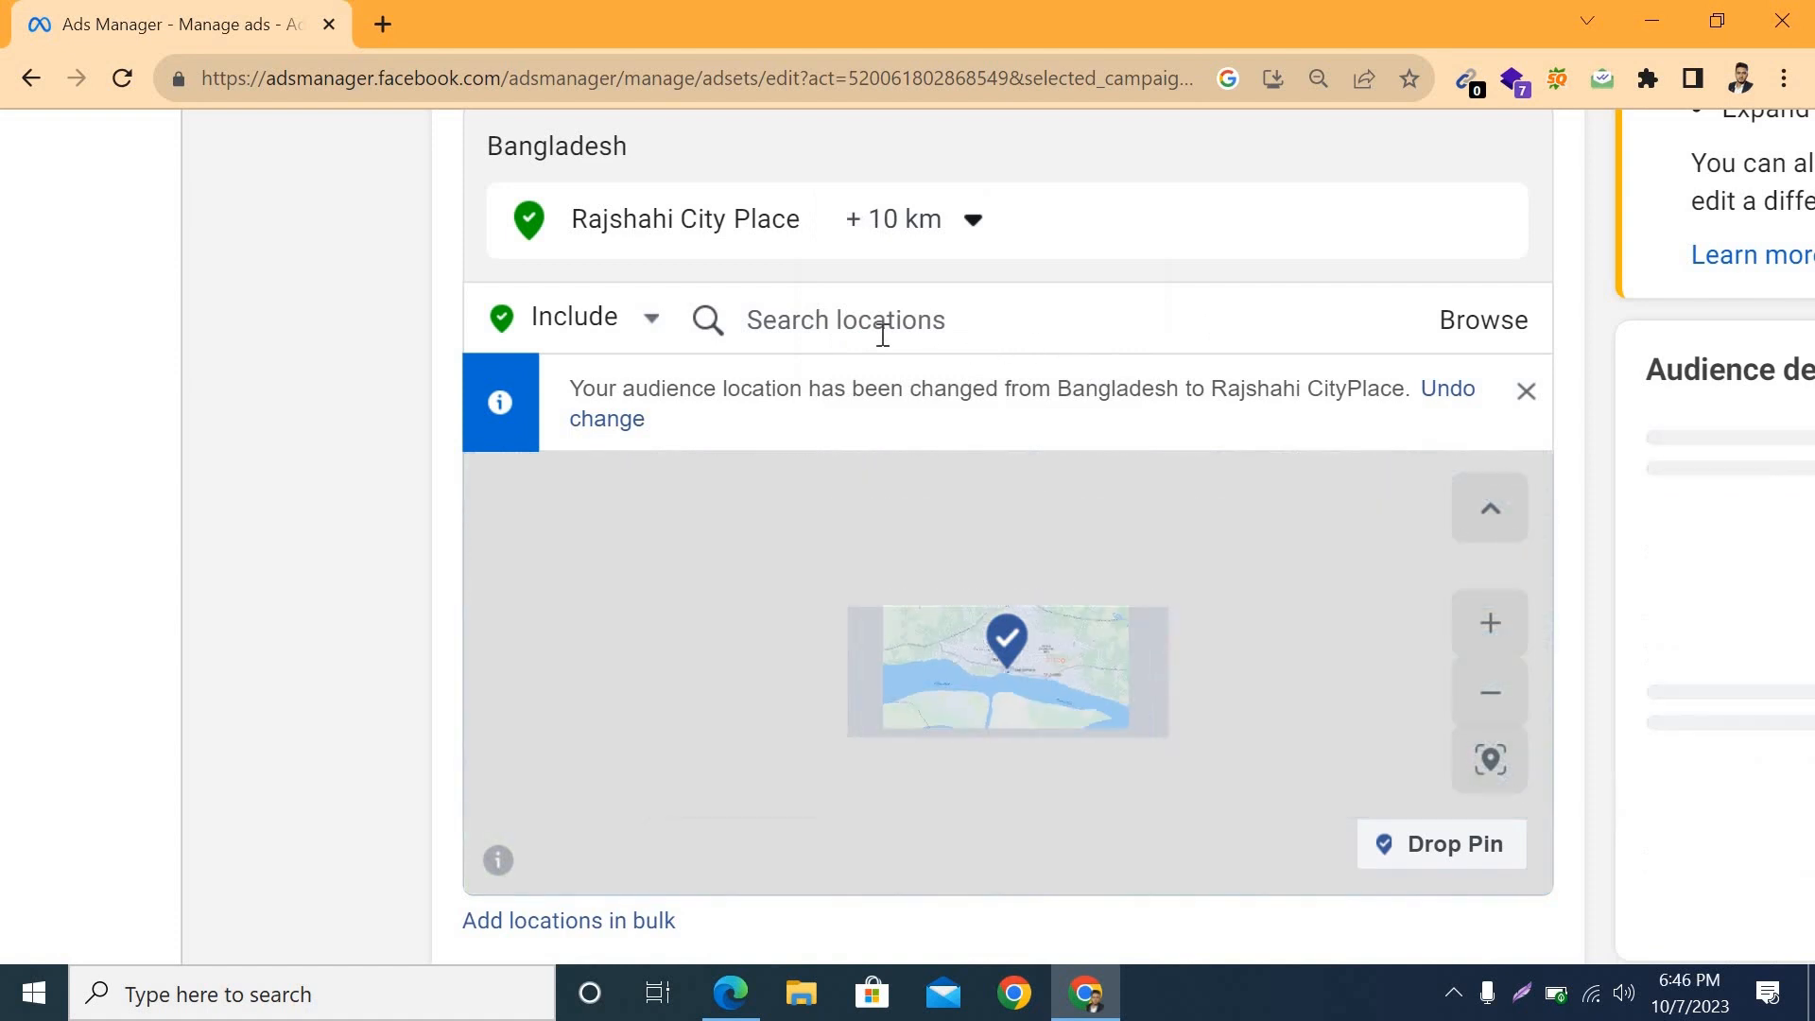
Step: Include the RangpurCity place in the audience locations with a 10 km radius
left_click(846, 319)
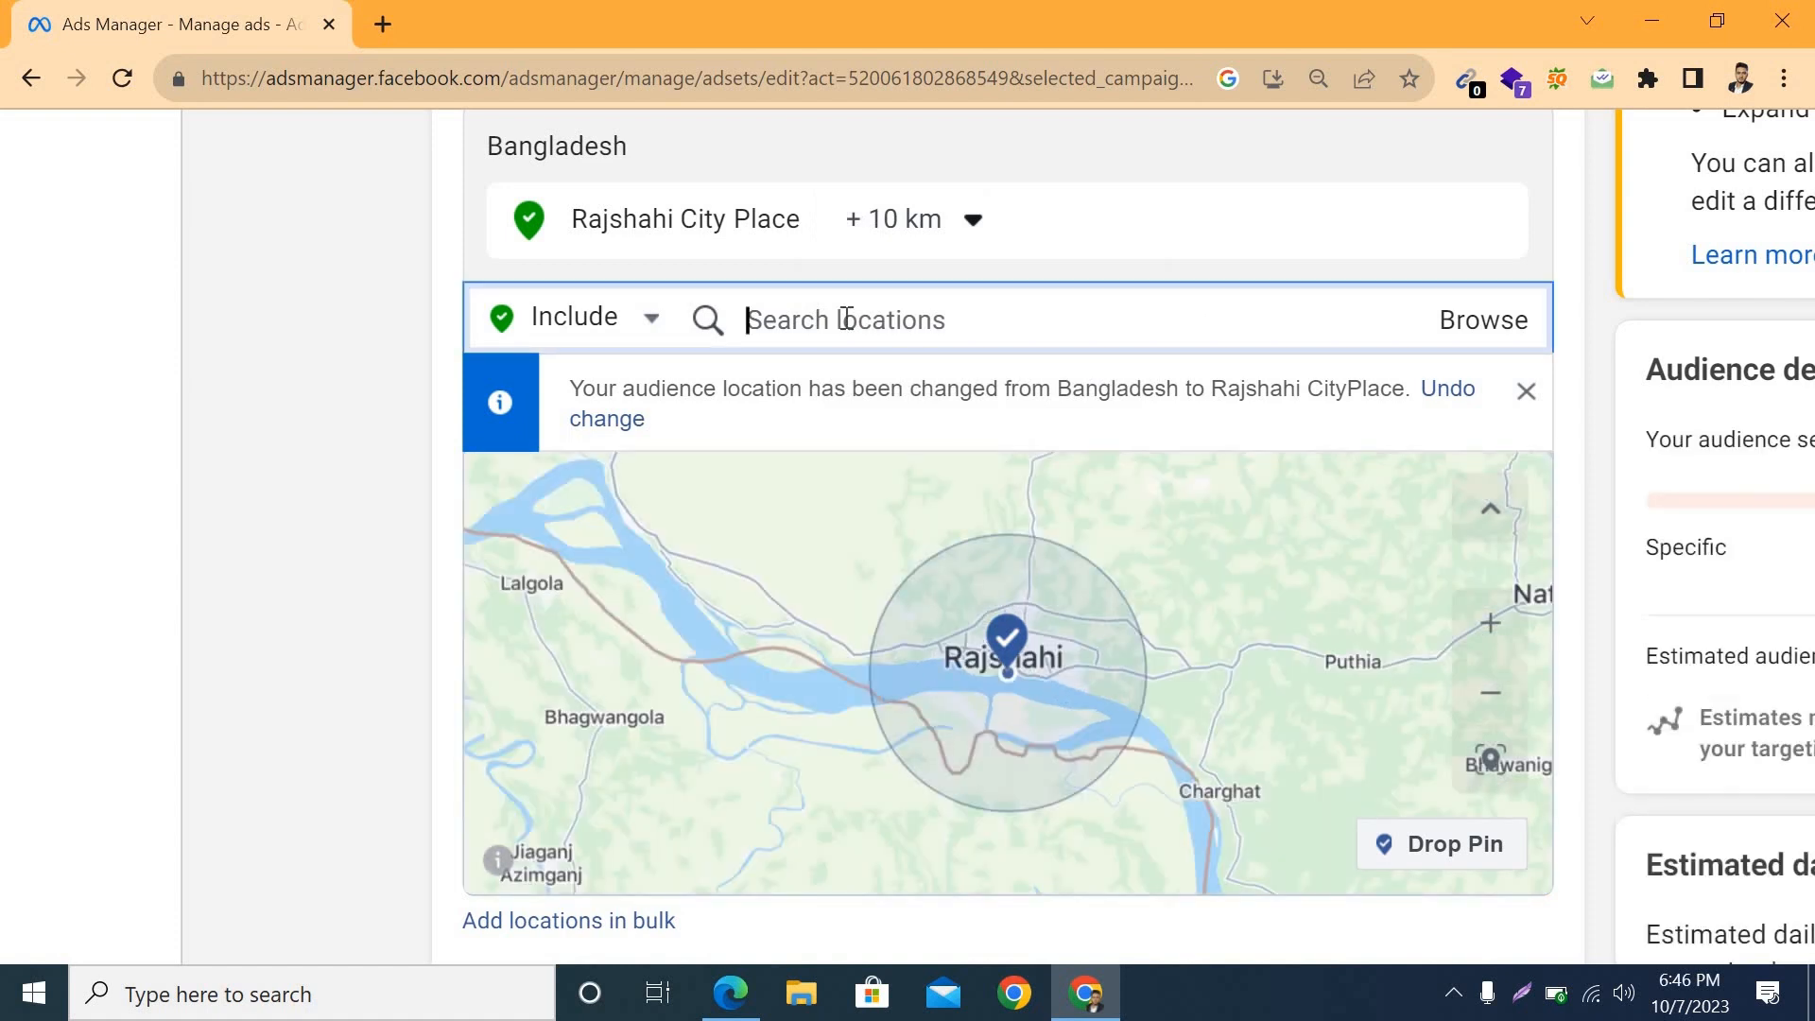
type("rang")
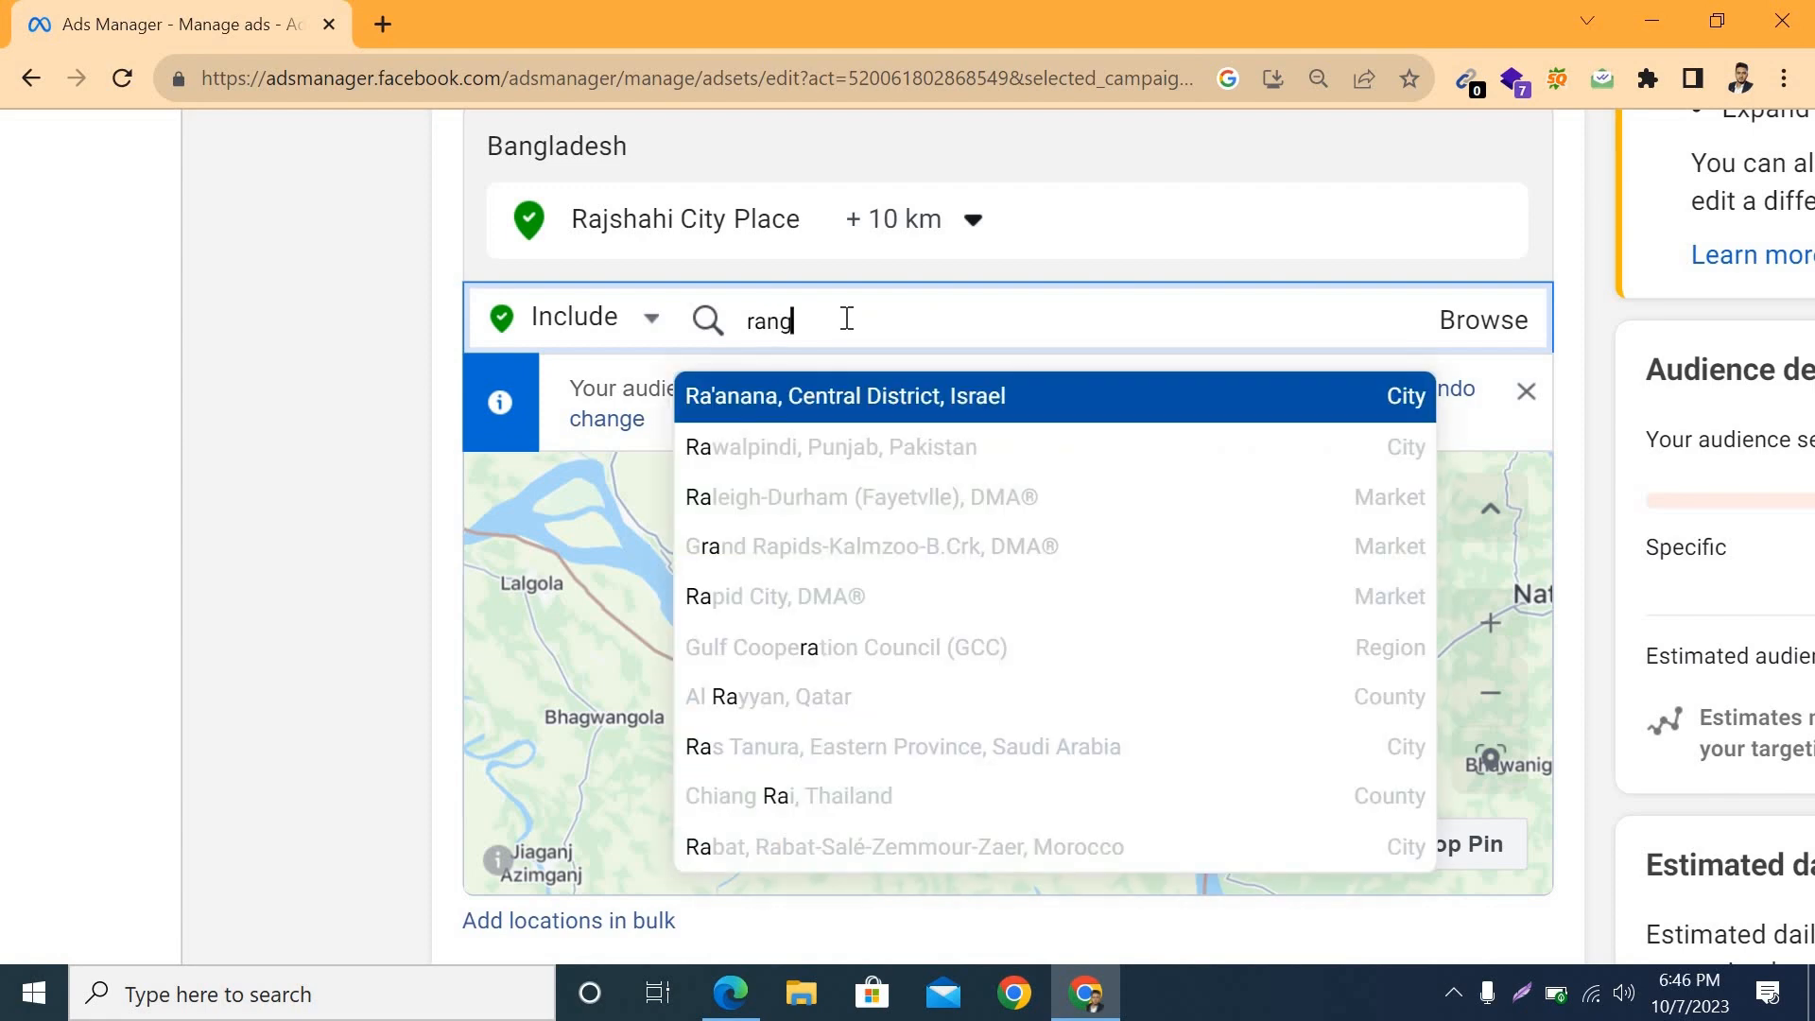
type("pur city")
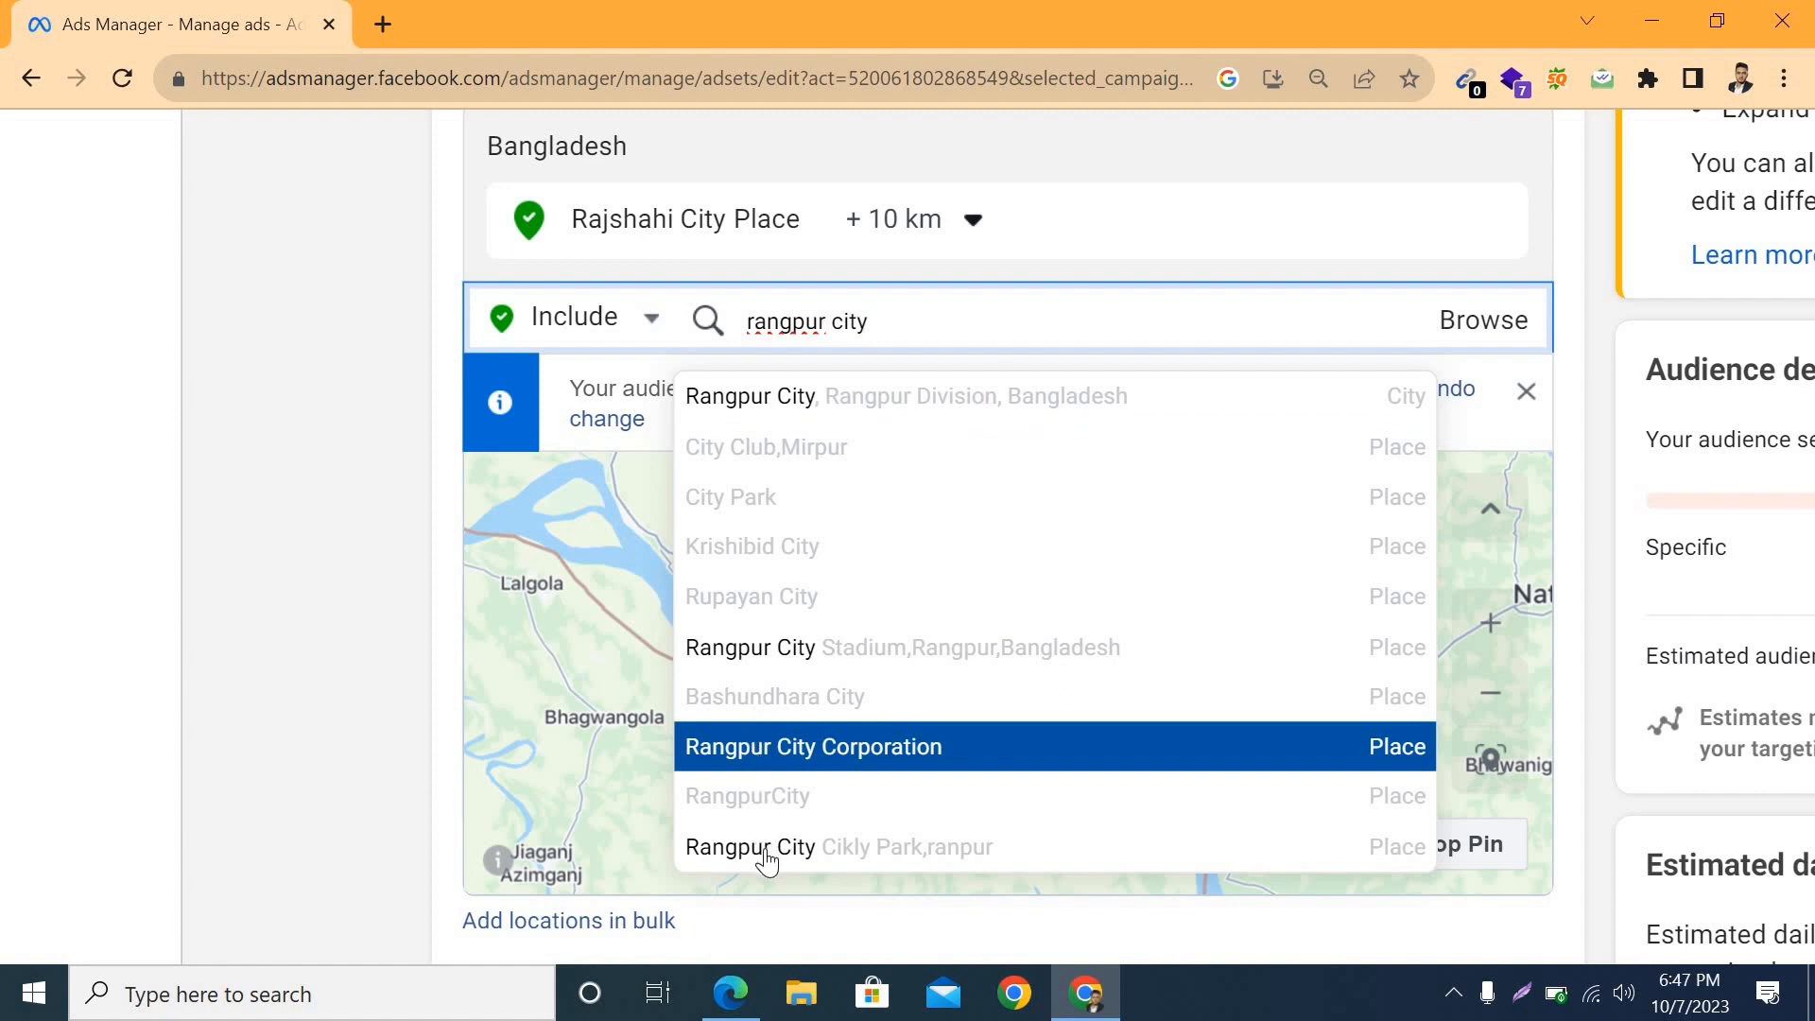
left_click(721, 802)
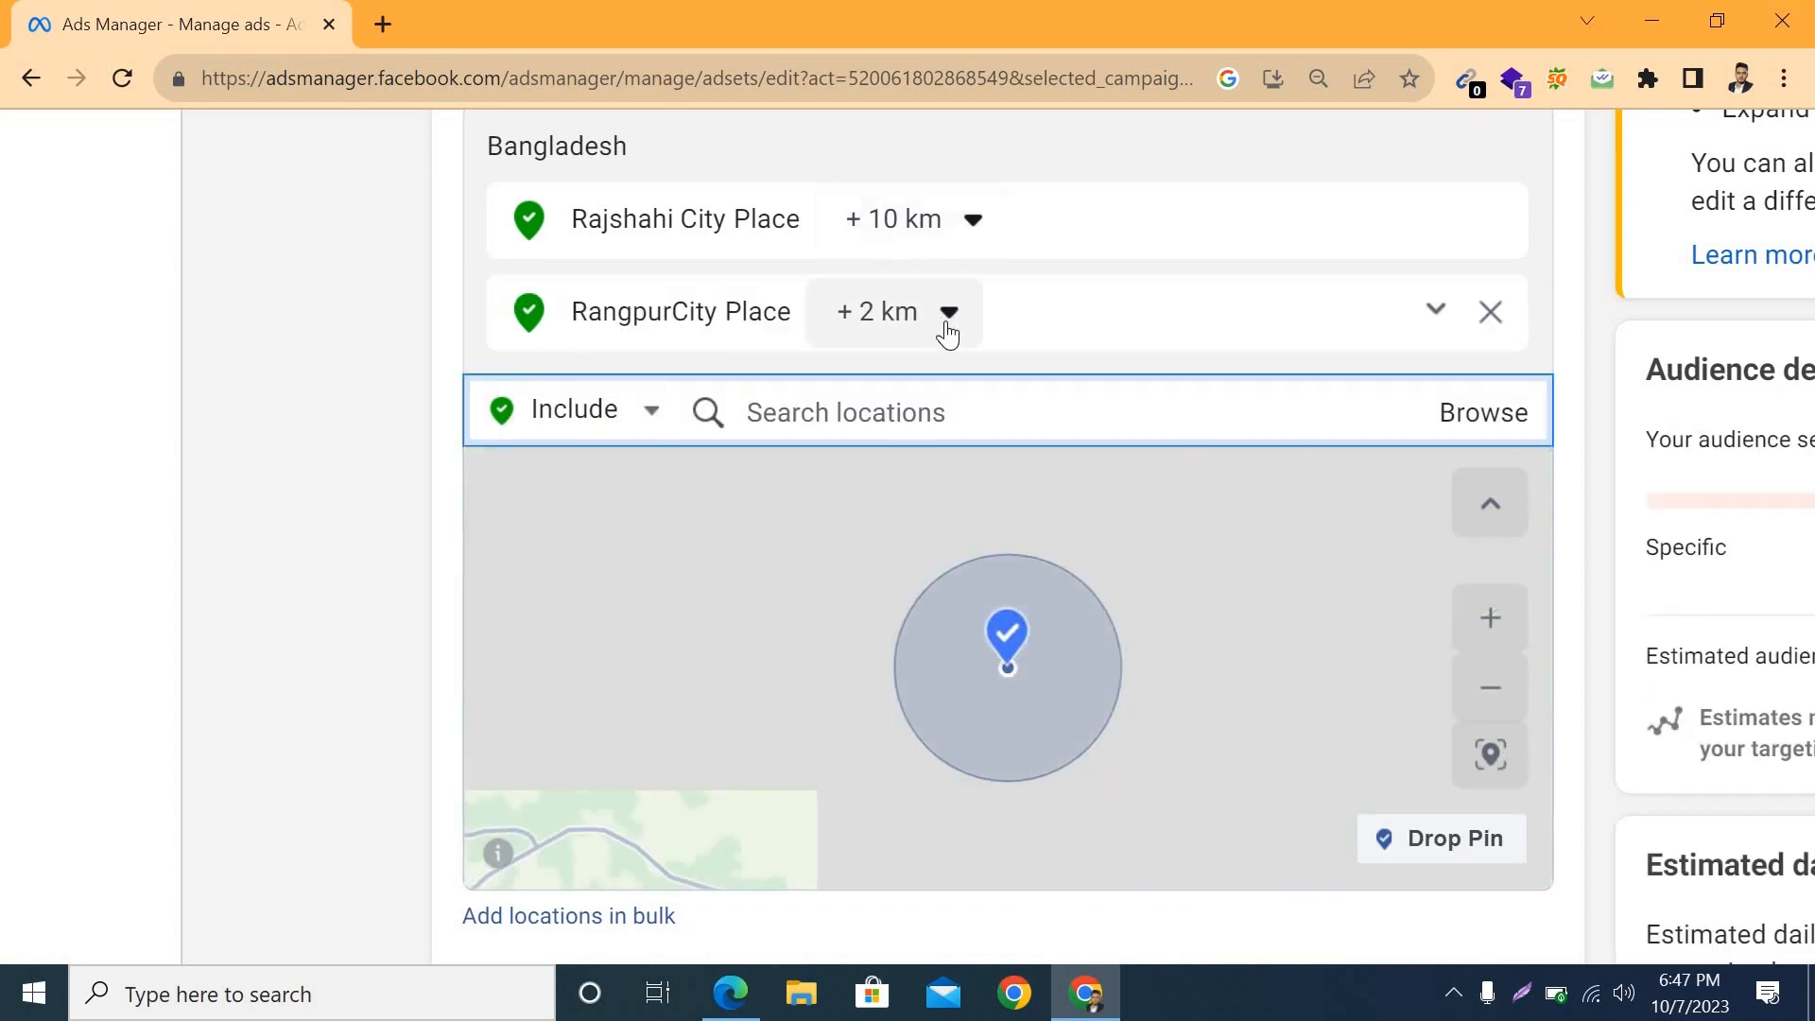
left_click(950, 321)
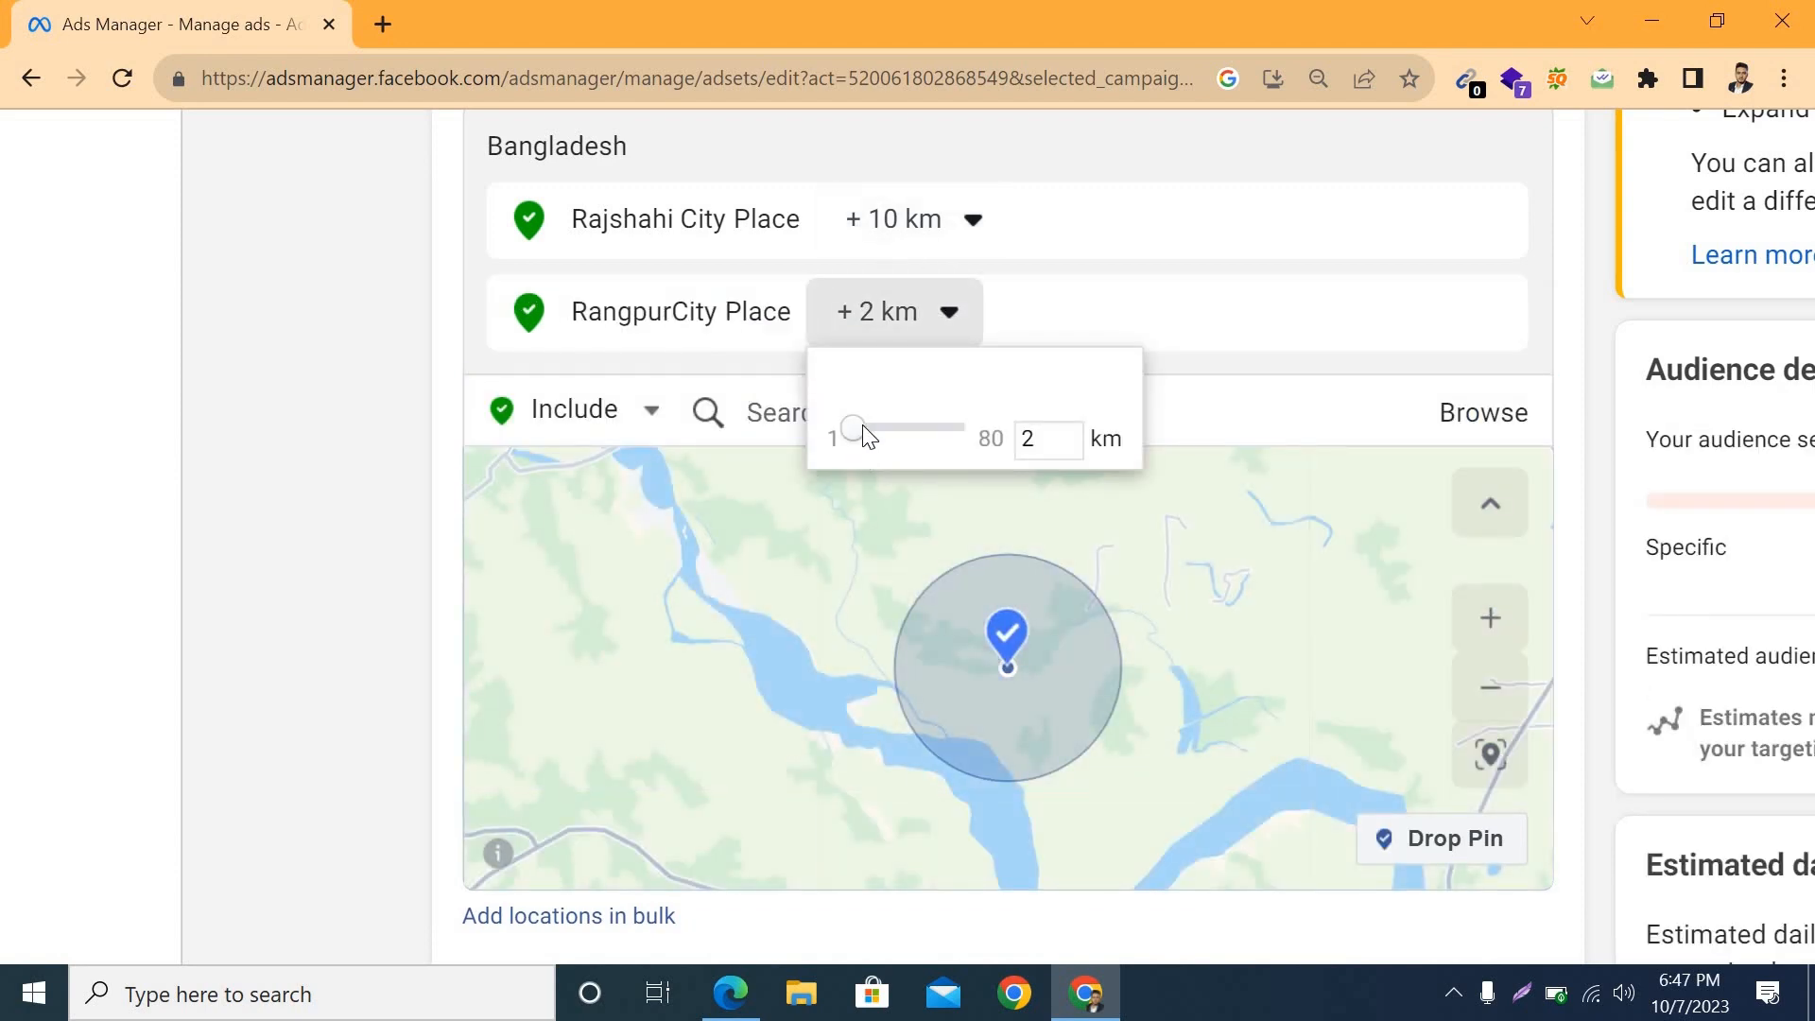
left_click_drag(862, 425, 864, 430)
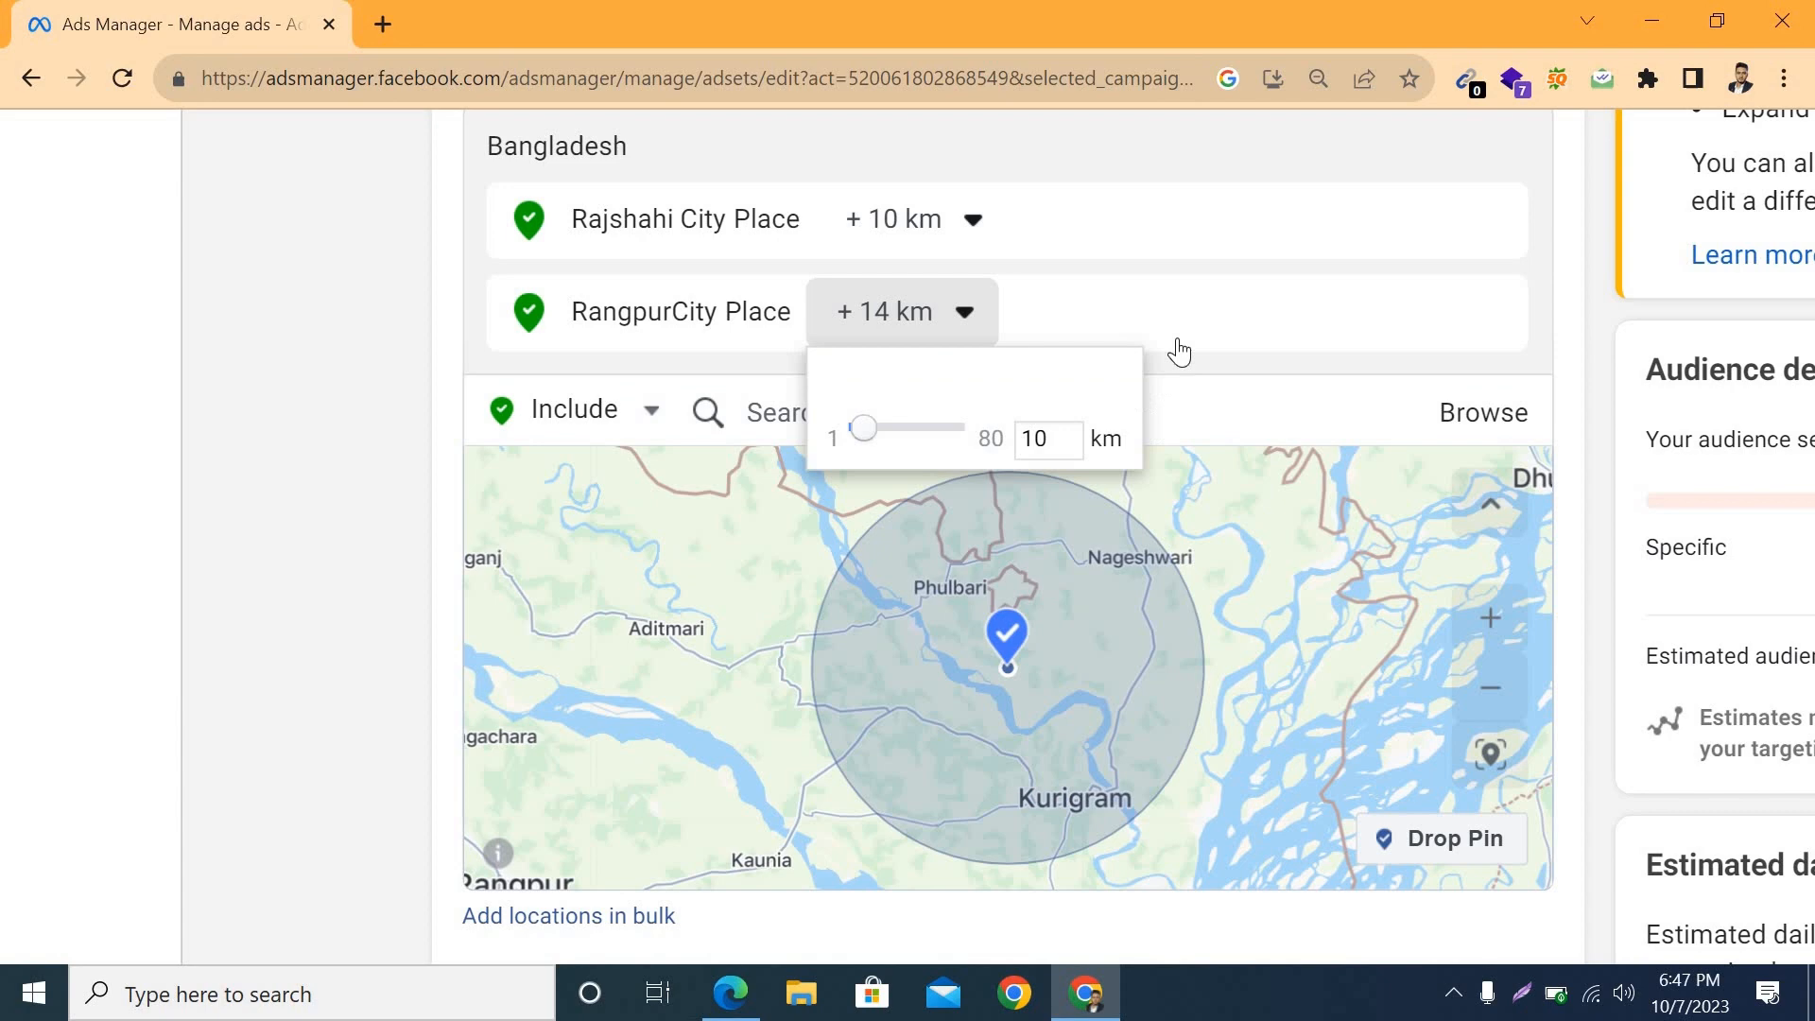
left_click(1040, 728)
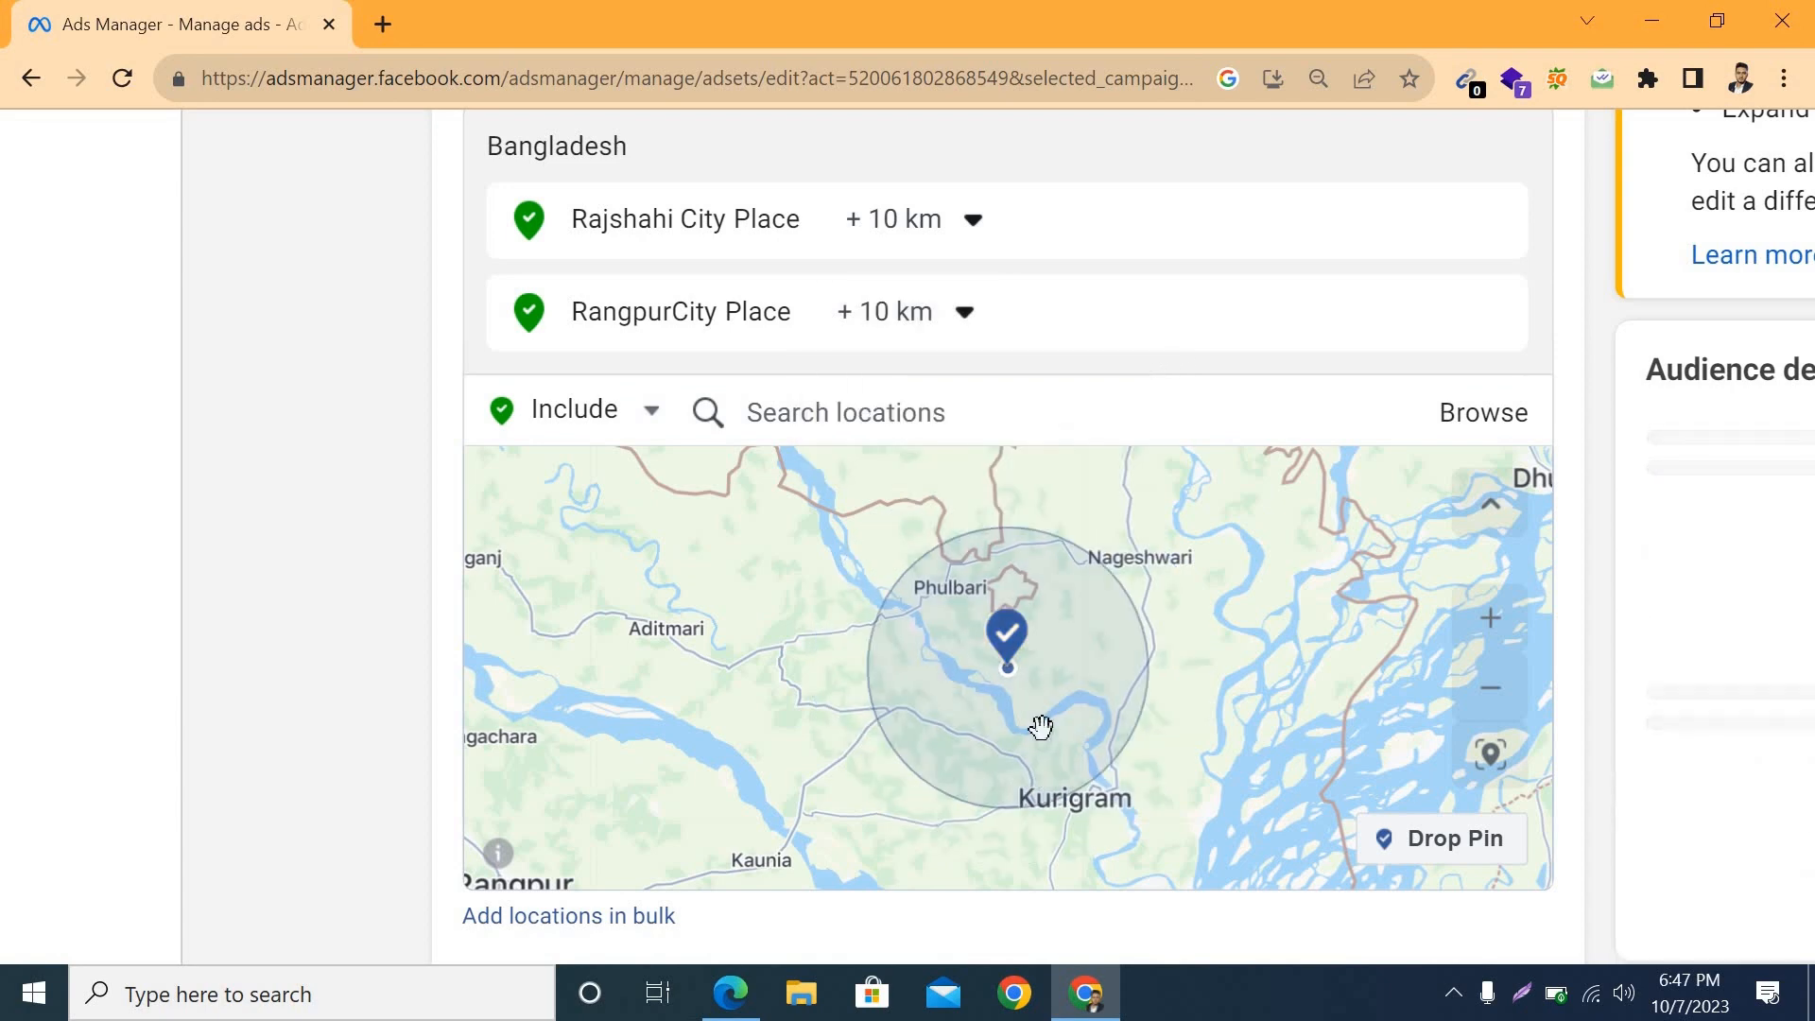
Step: Include the Kurigram City place in the audience locations with a 10 km radius
left_click(878, 421)
type("kurigram city")
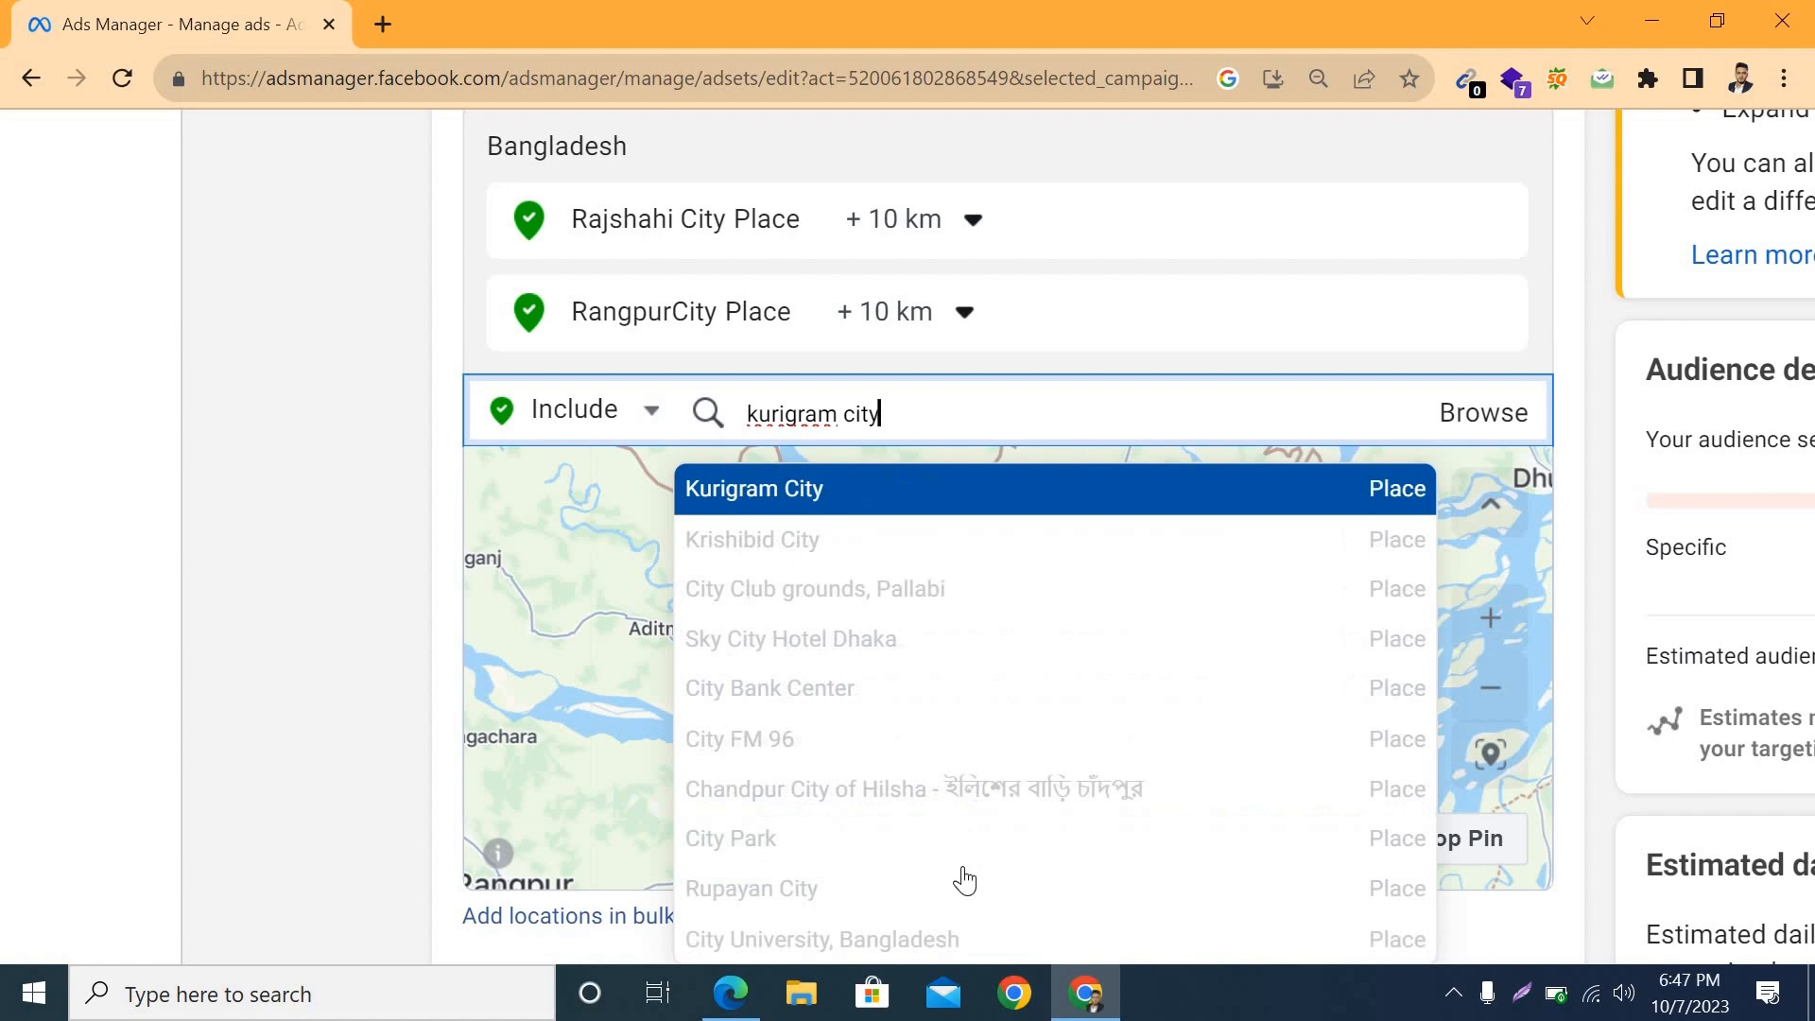
left_click(774, 490)
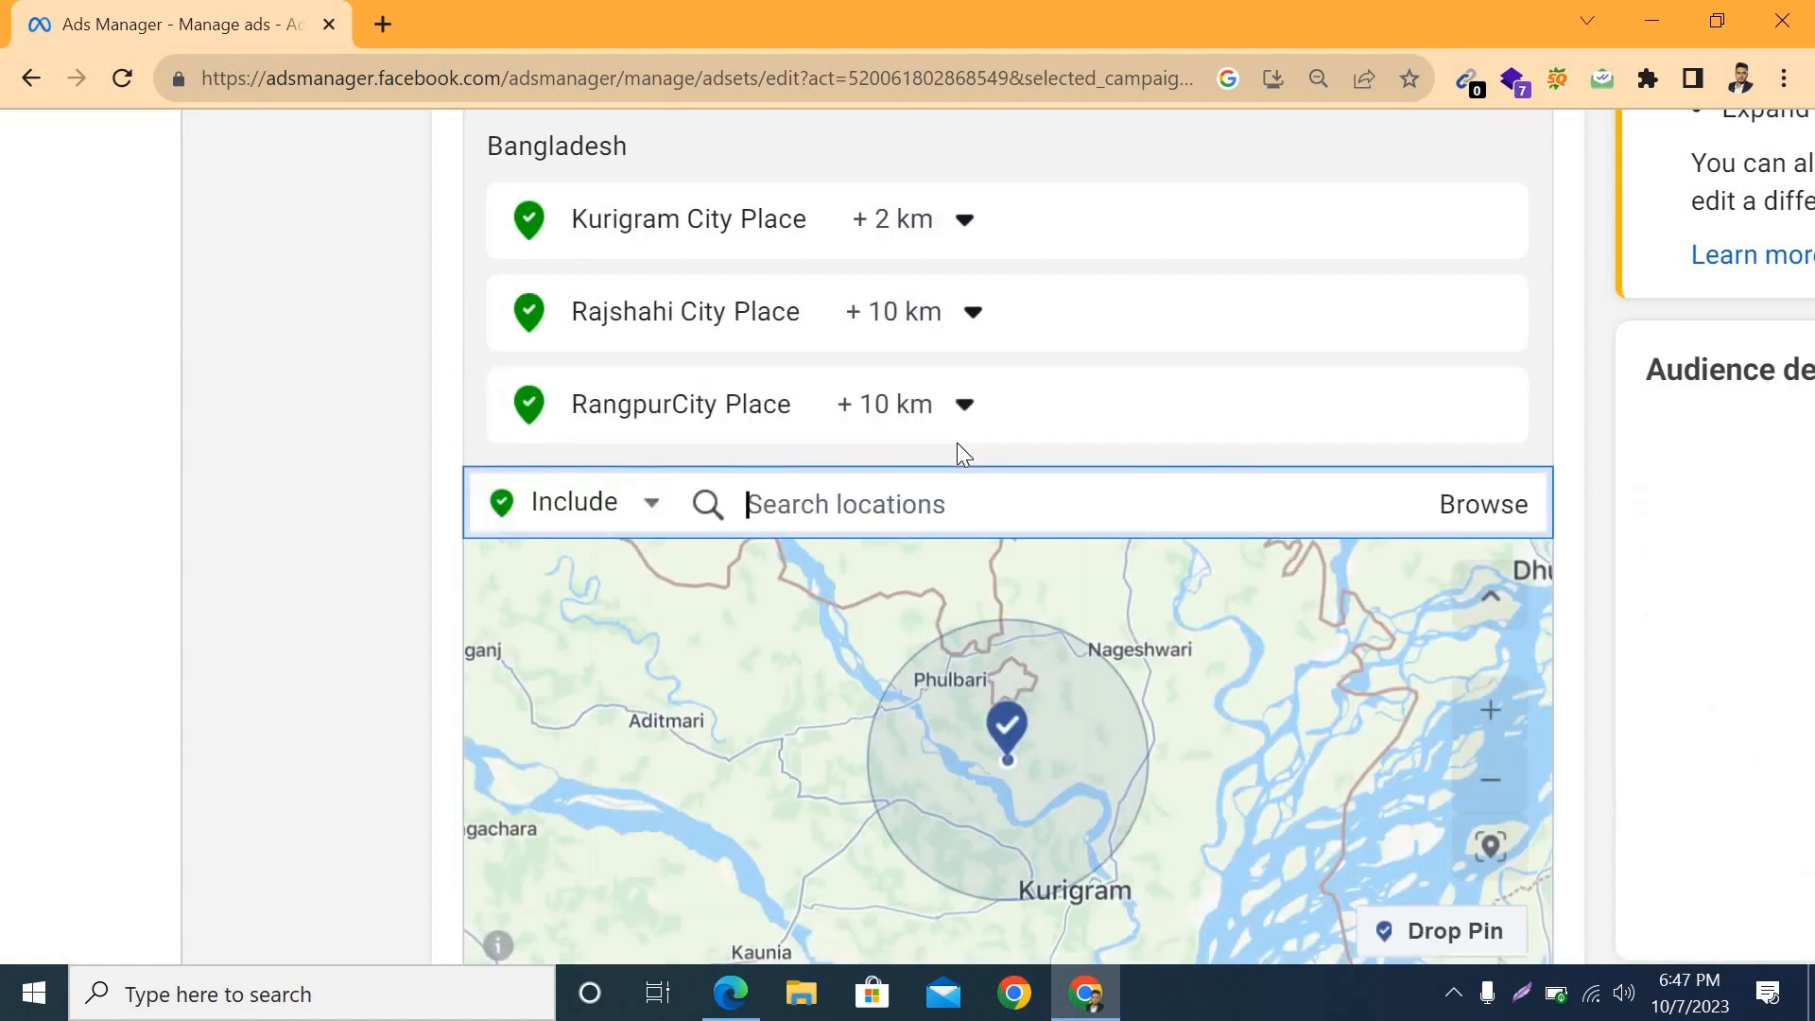
left_click(965, 223)
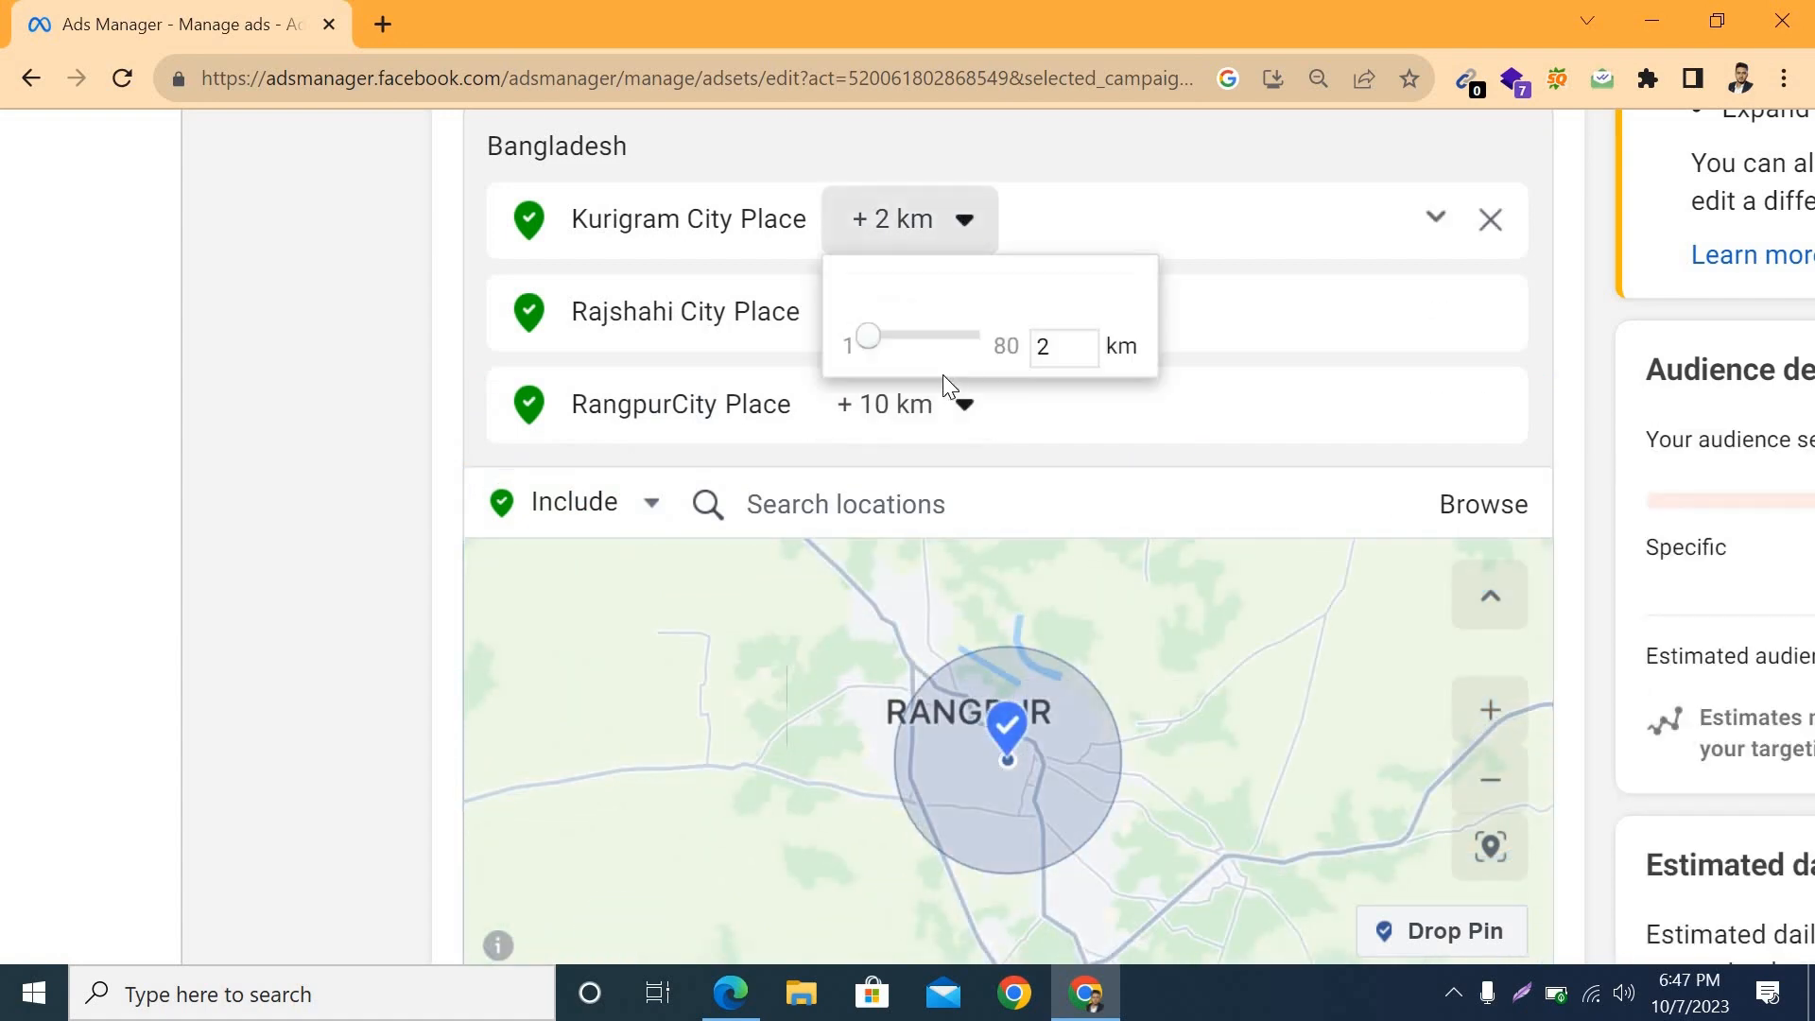
left_click_drag(879, 344, 886, 343)
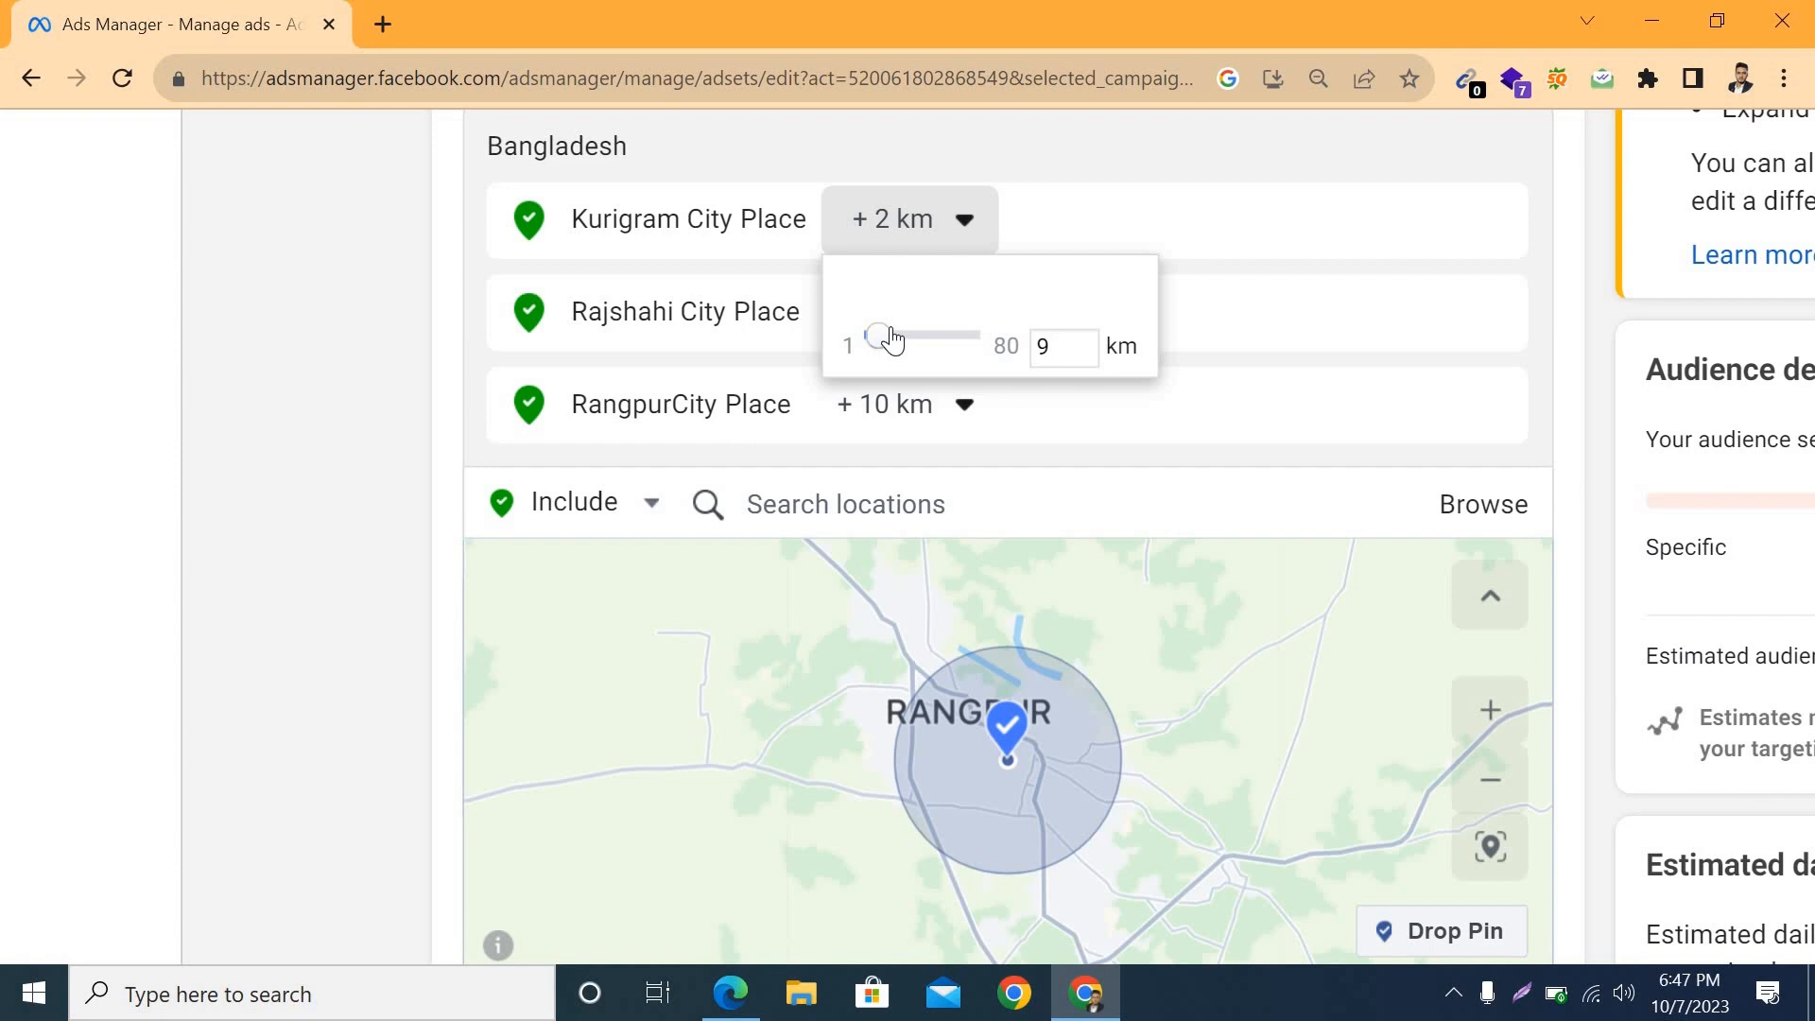
left_click(1029, 463)
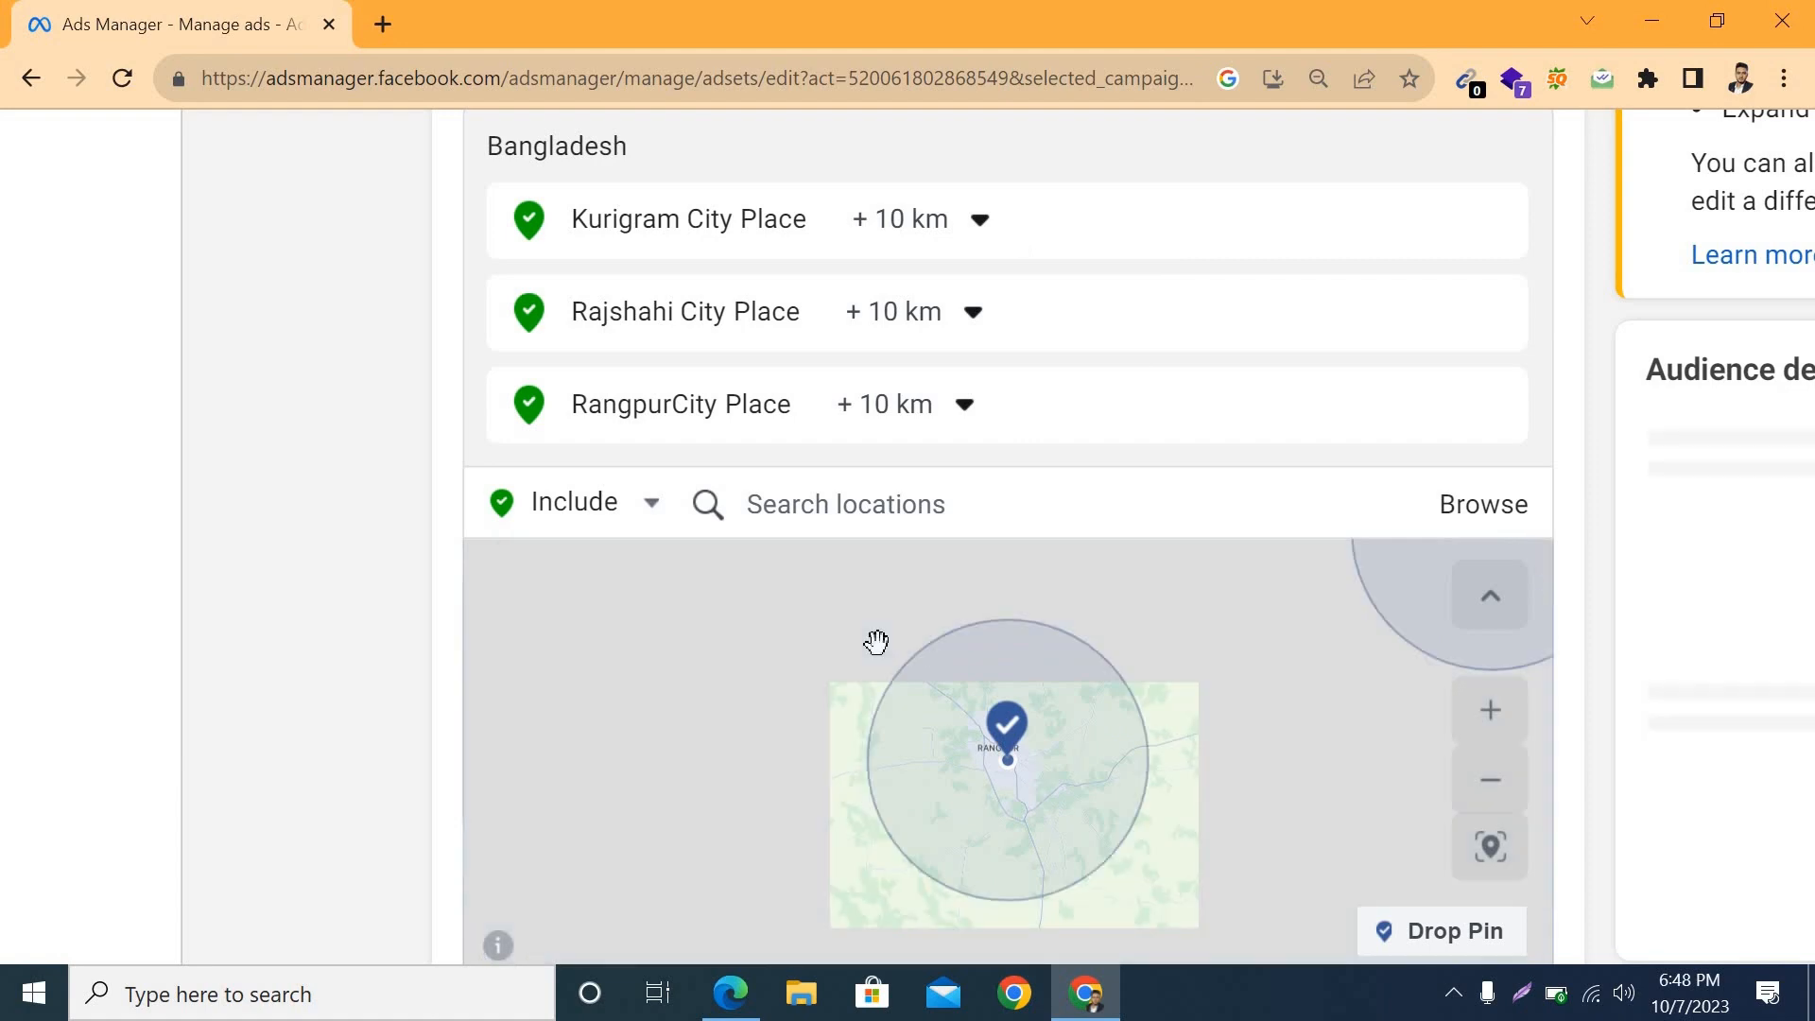
Step: Open the audience age range for editing and set the minimum age to 25
scroll(370, 658, "down", 3)
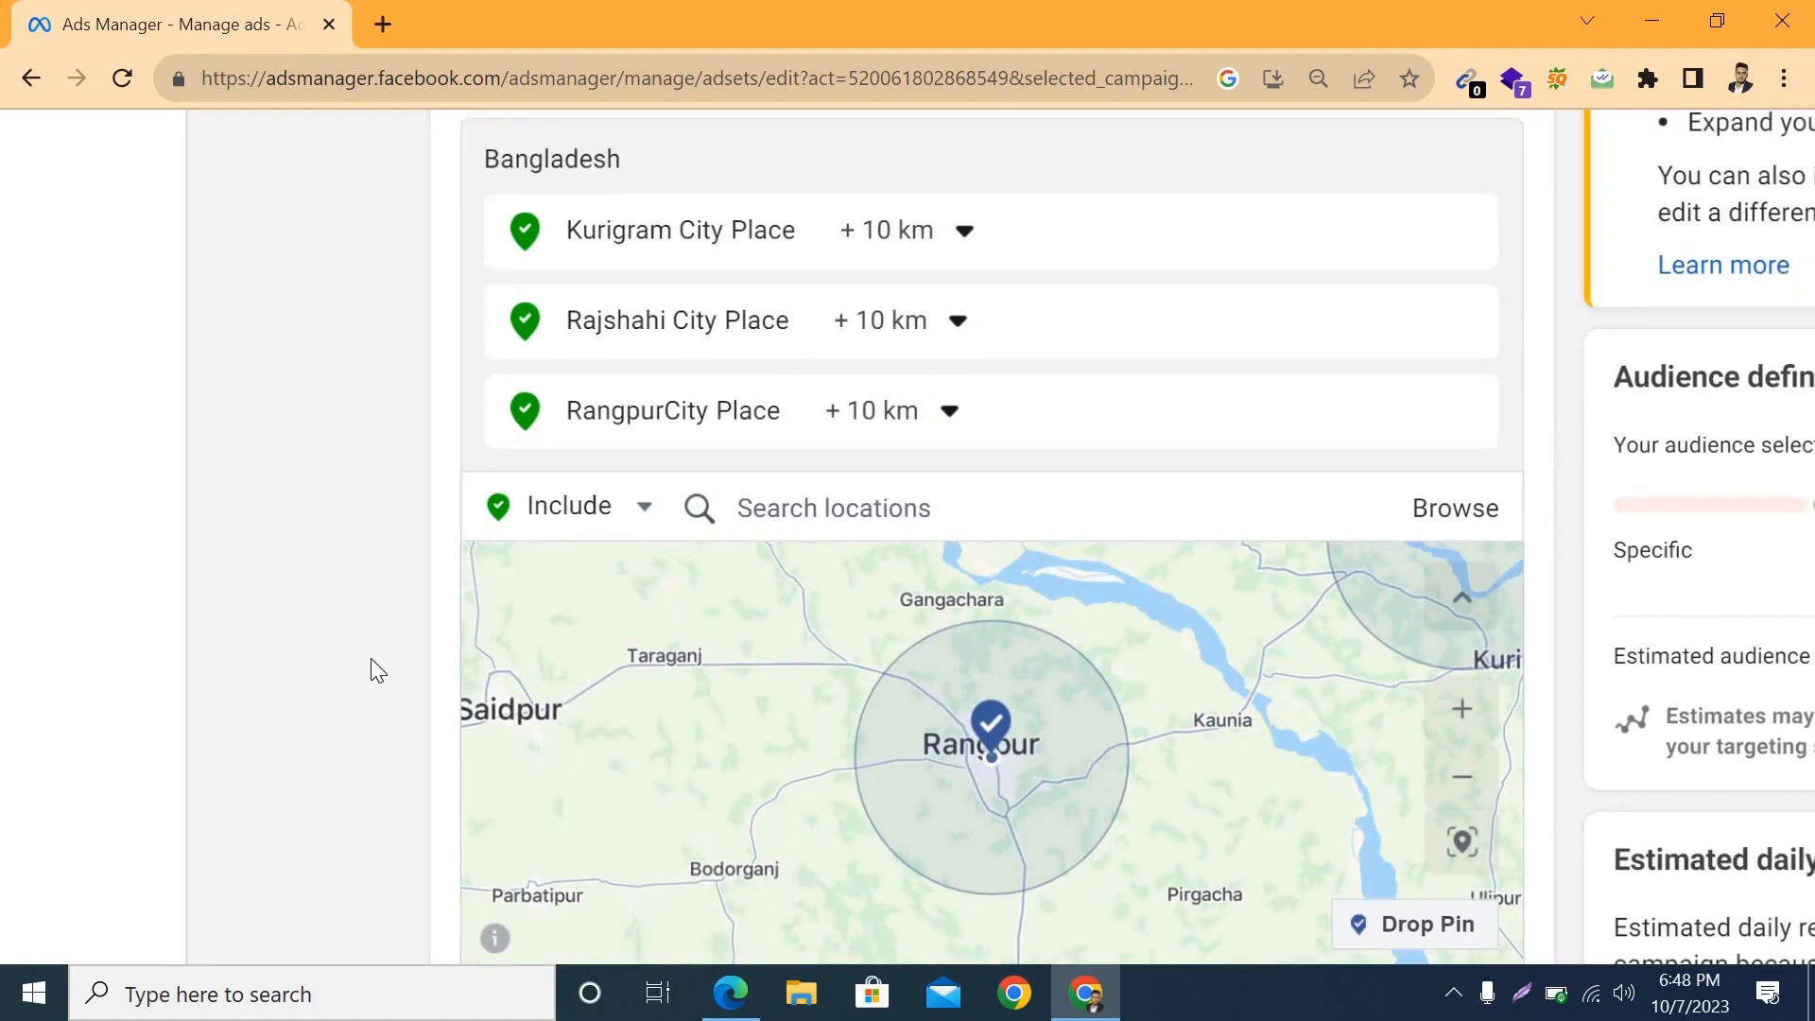
scroll(378, 810, "down", 2)
scroll(378, 809, "down", 2)
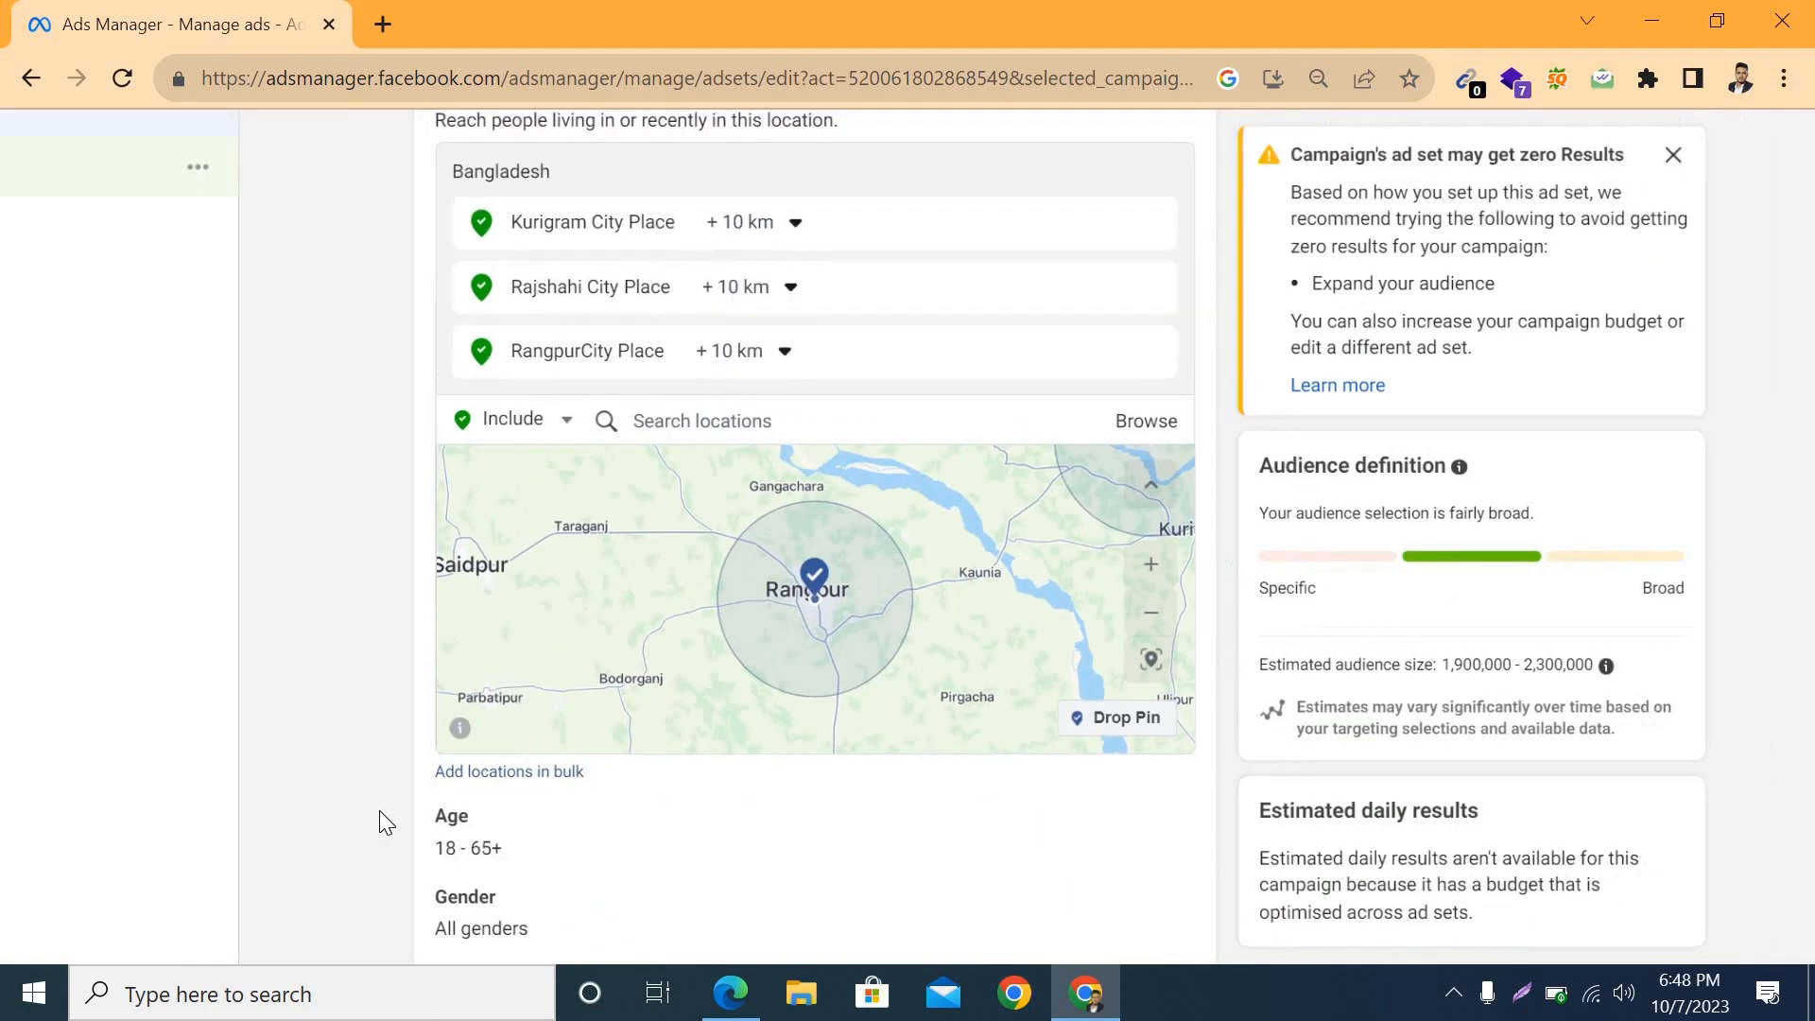
scroll(794, 389, "up", 2)
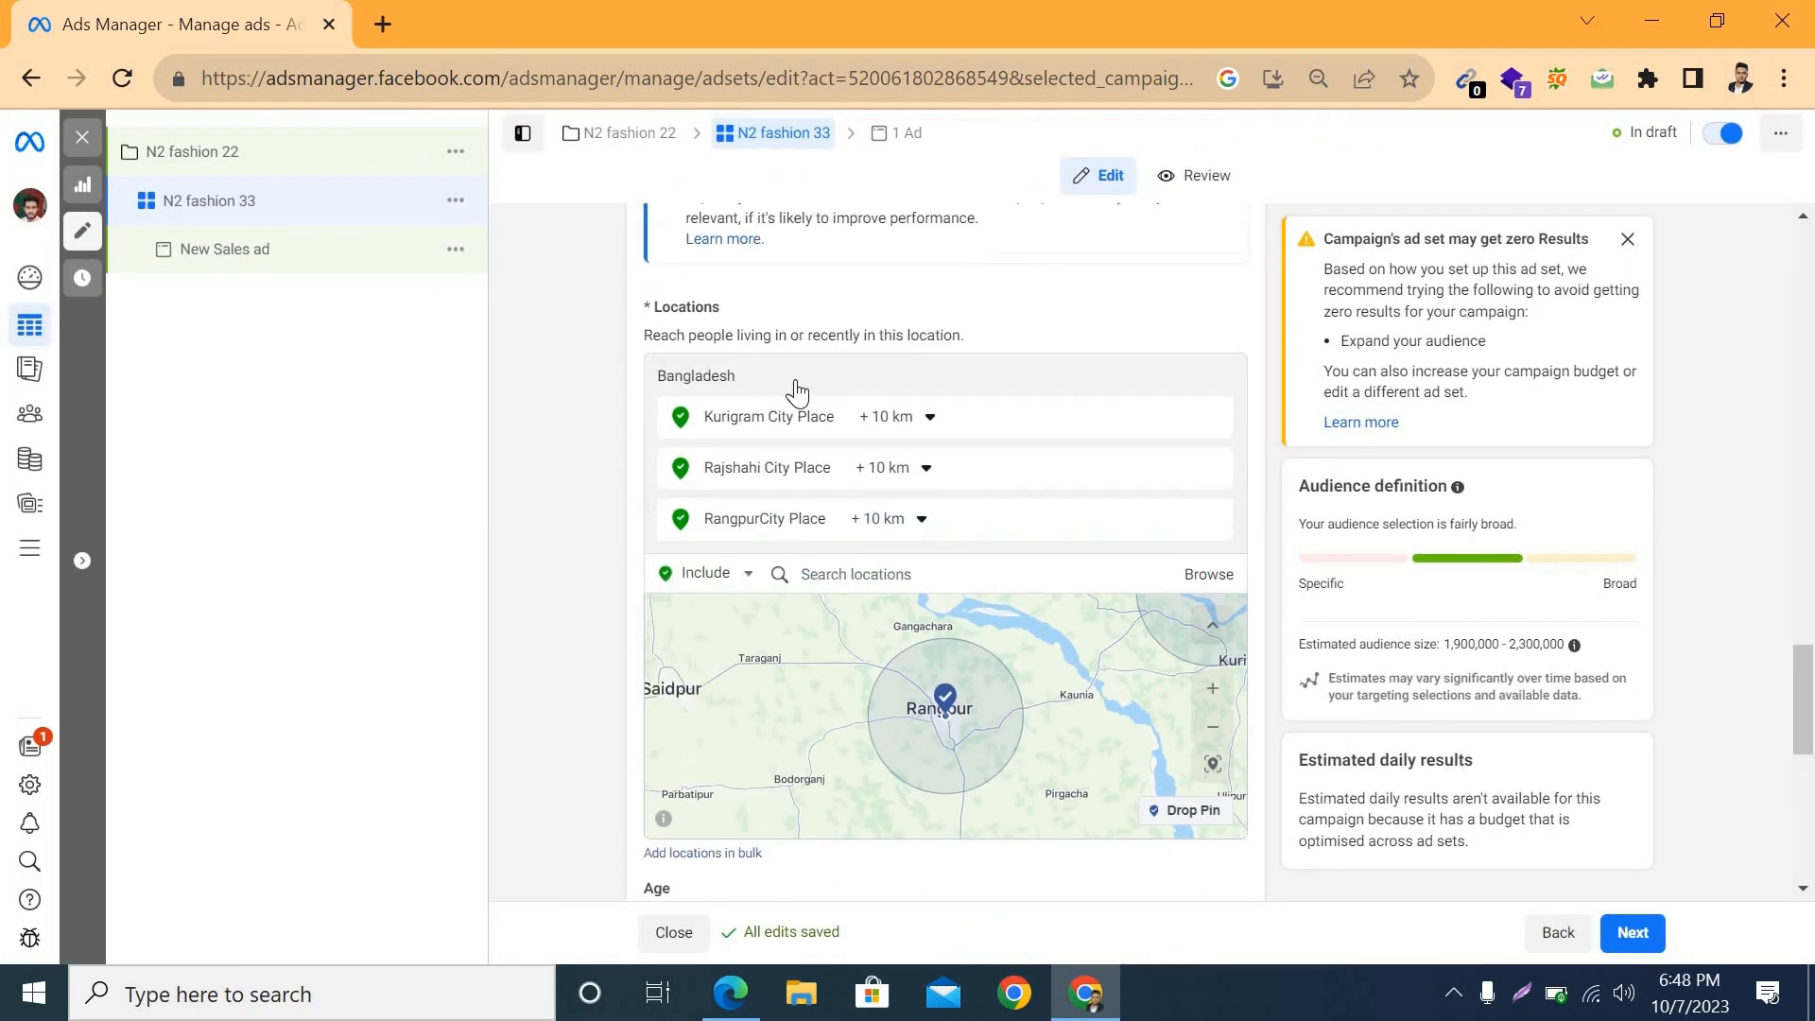
scroll(722, 473, "up", 3)
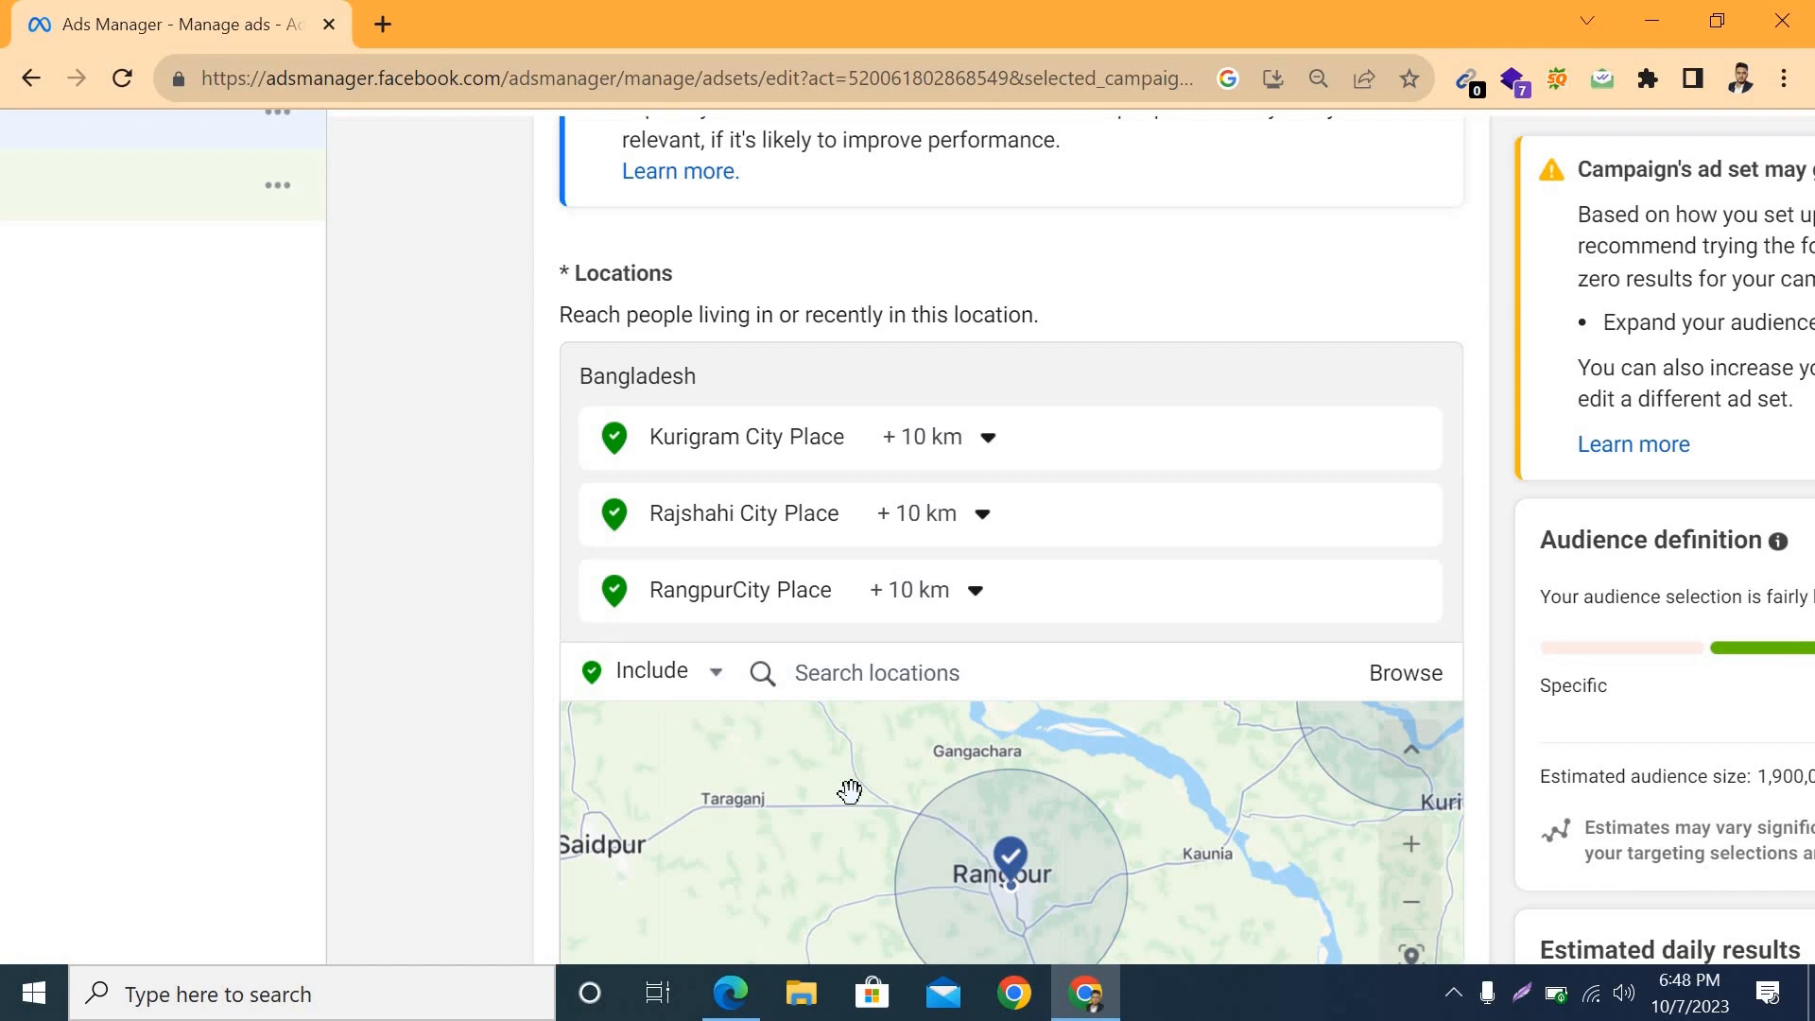
scroll(849, 791, "down", 5)
scroll(490, 739, "down", 6)
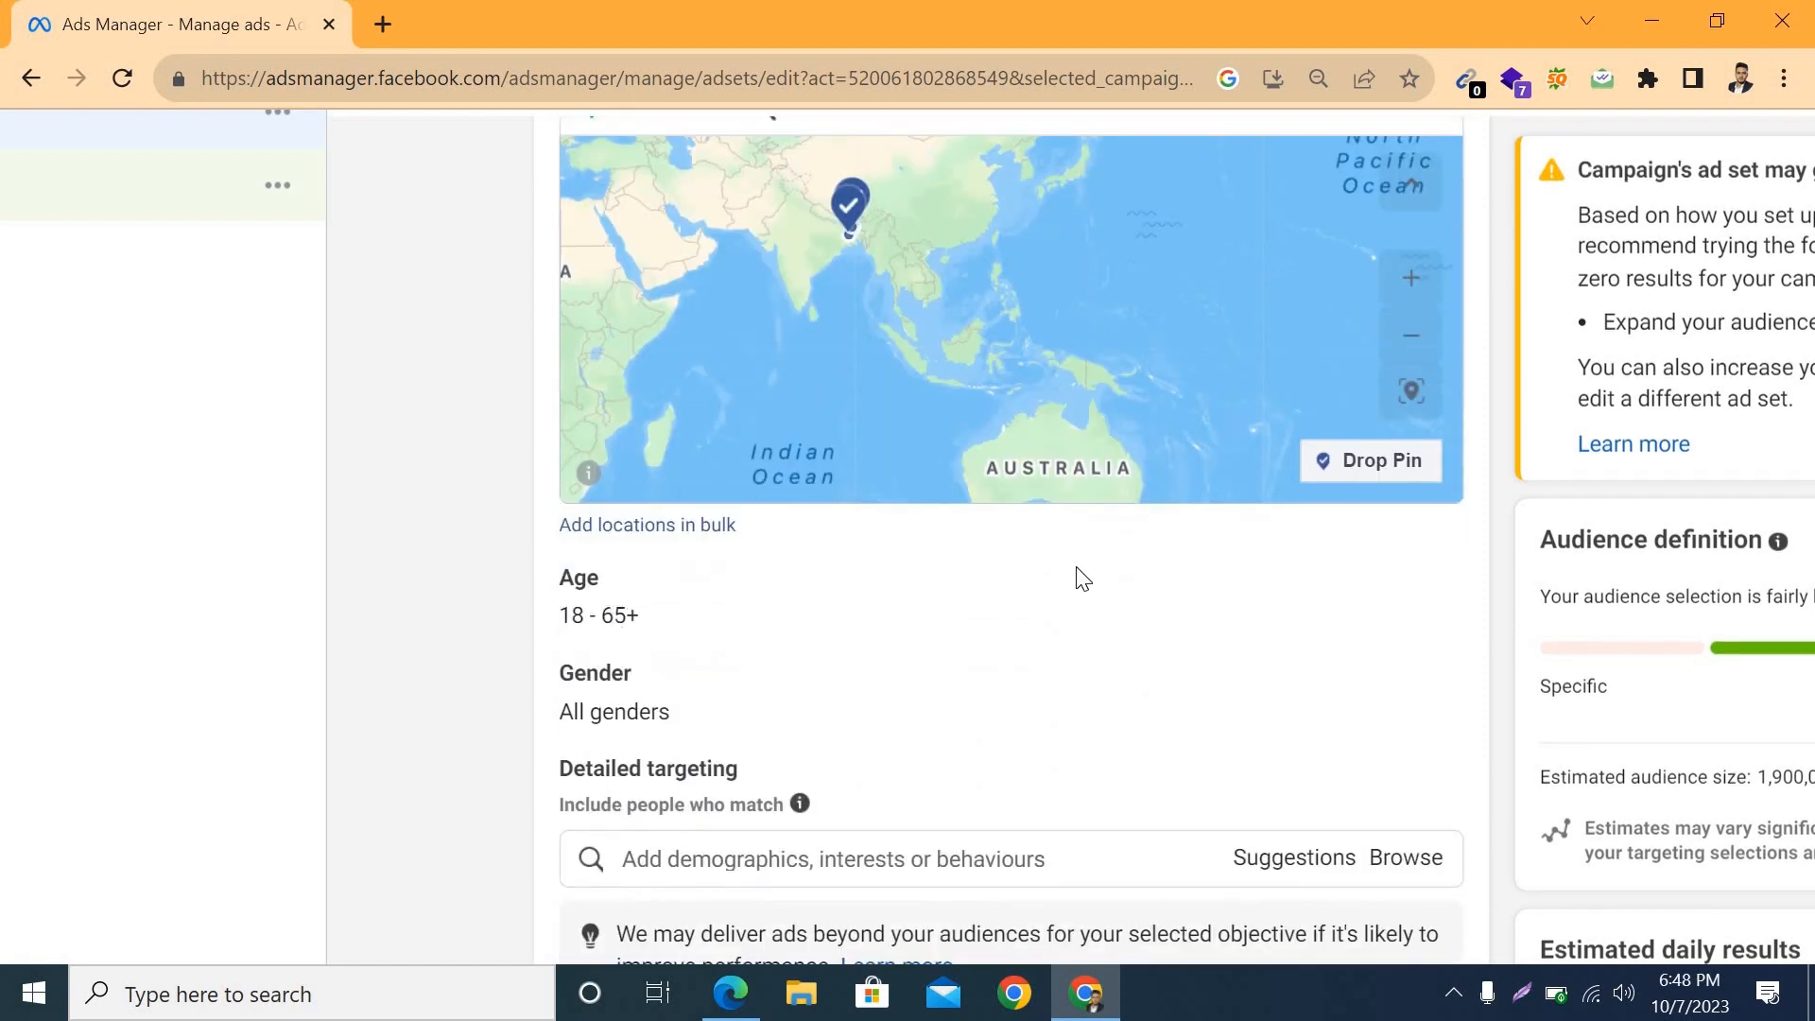
mouse_move(1402, 620)
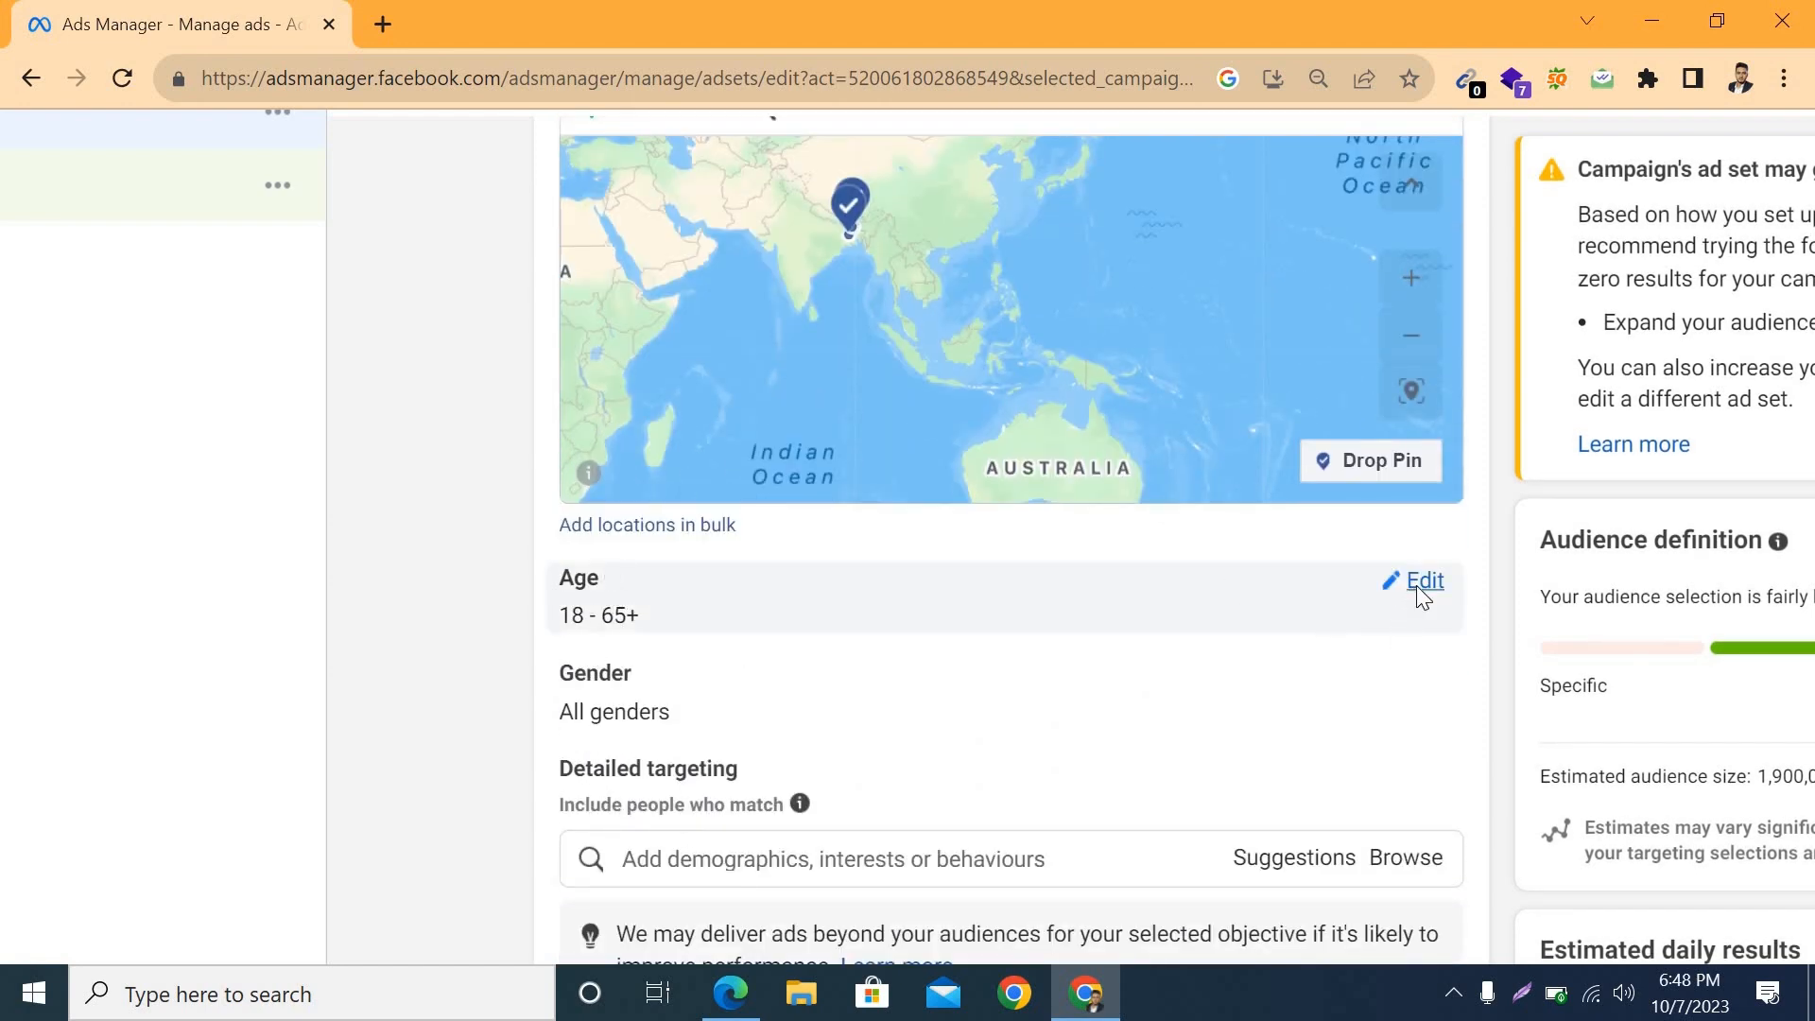
left_click(1416, 586)
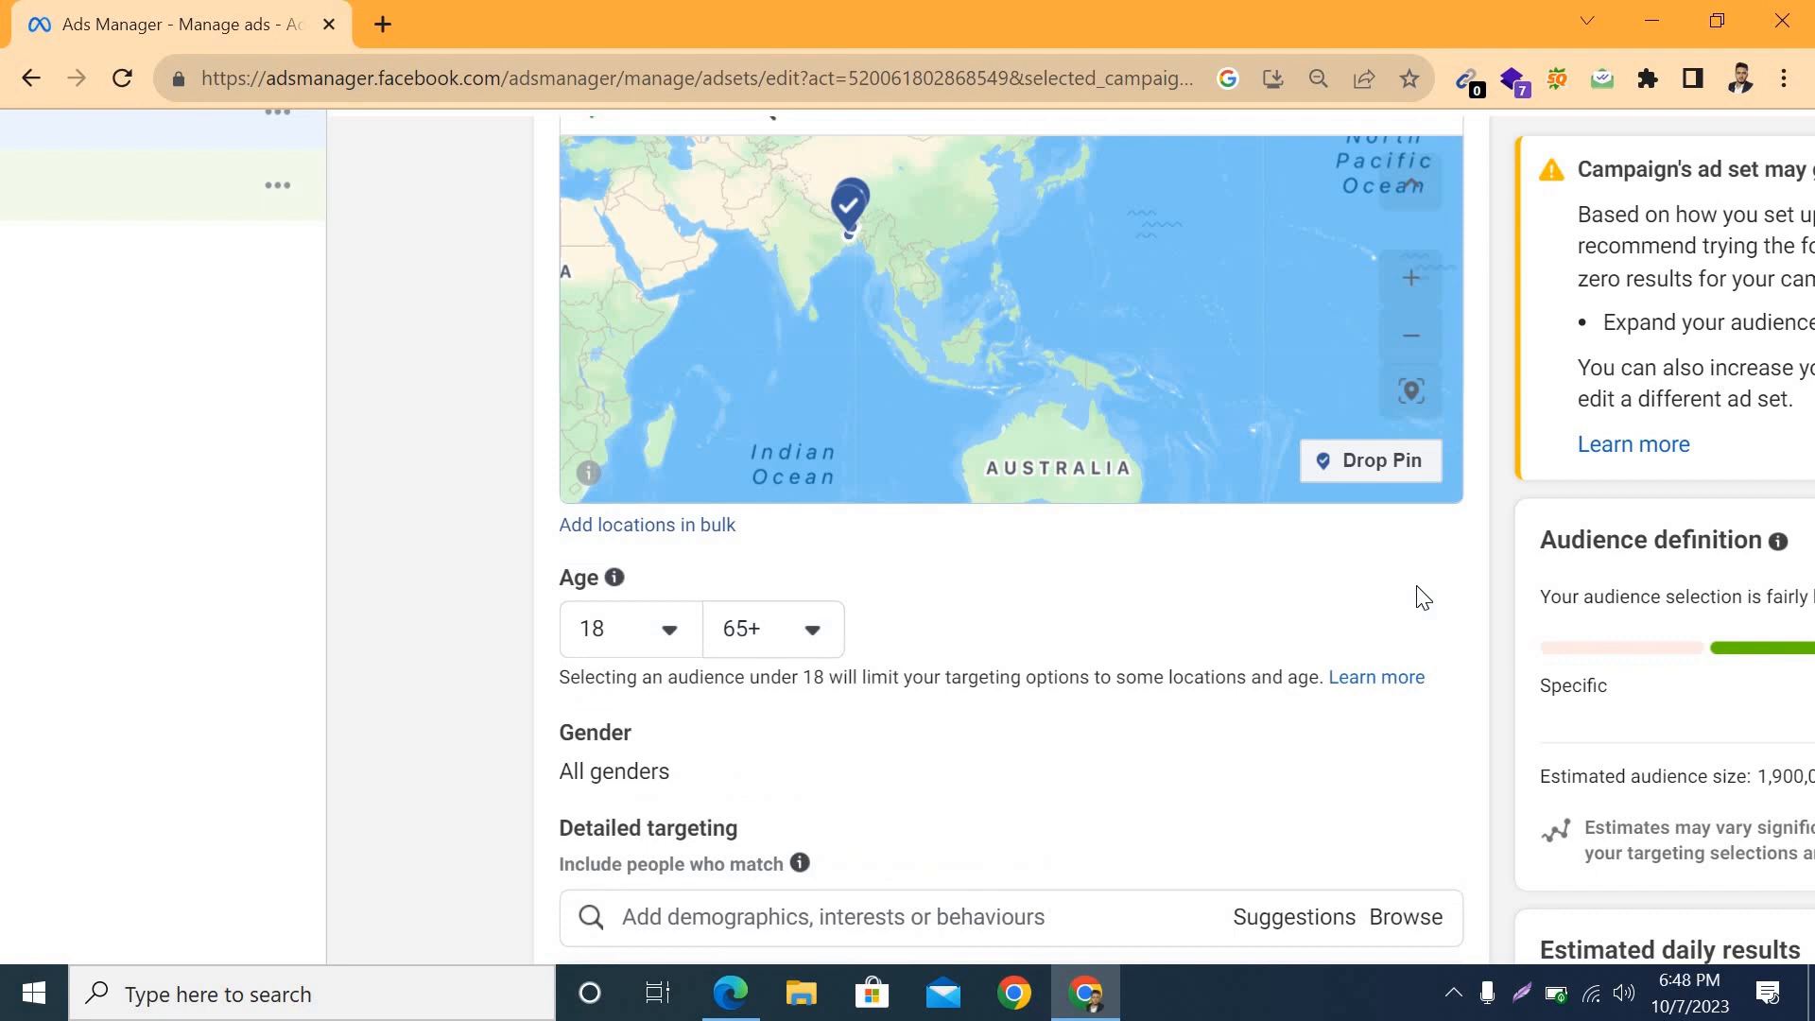
left_click(661, 632)
scroll(681, 855, "down", 5)
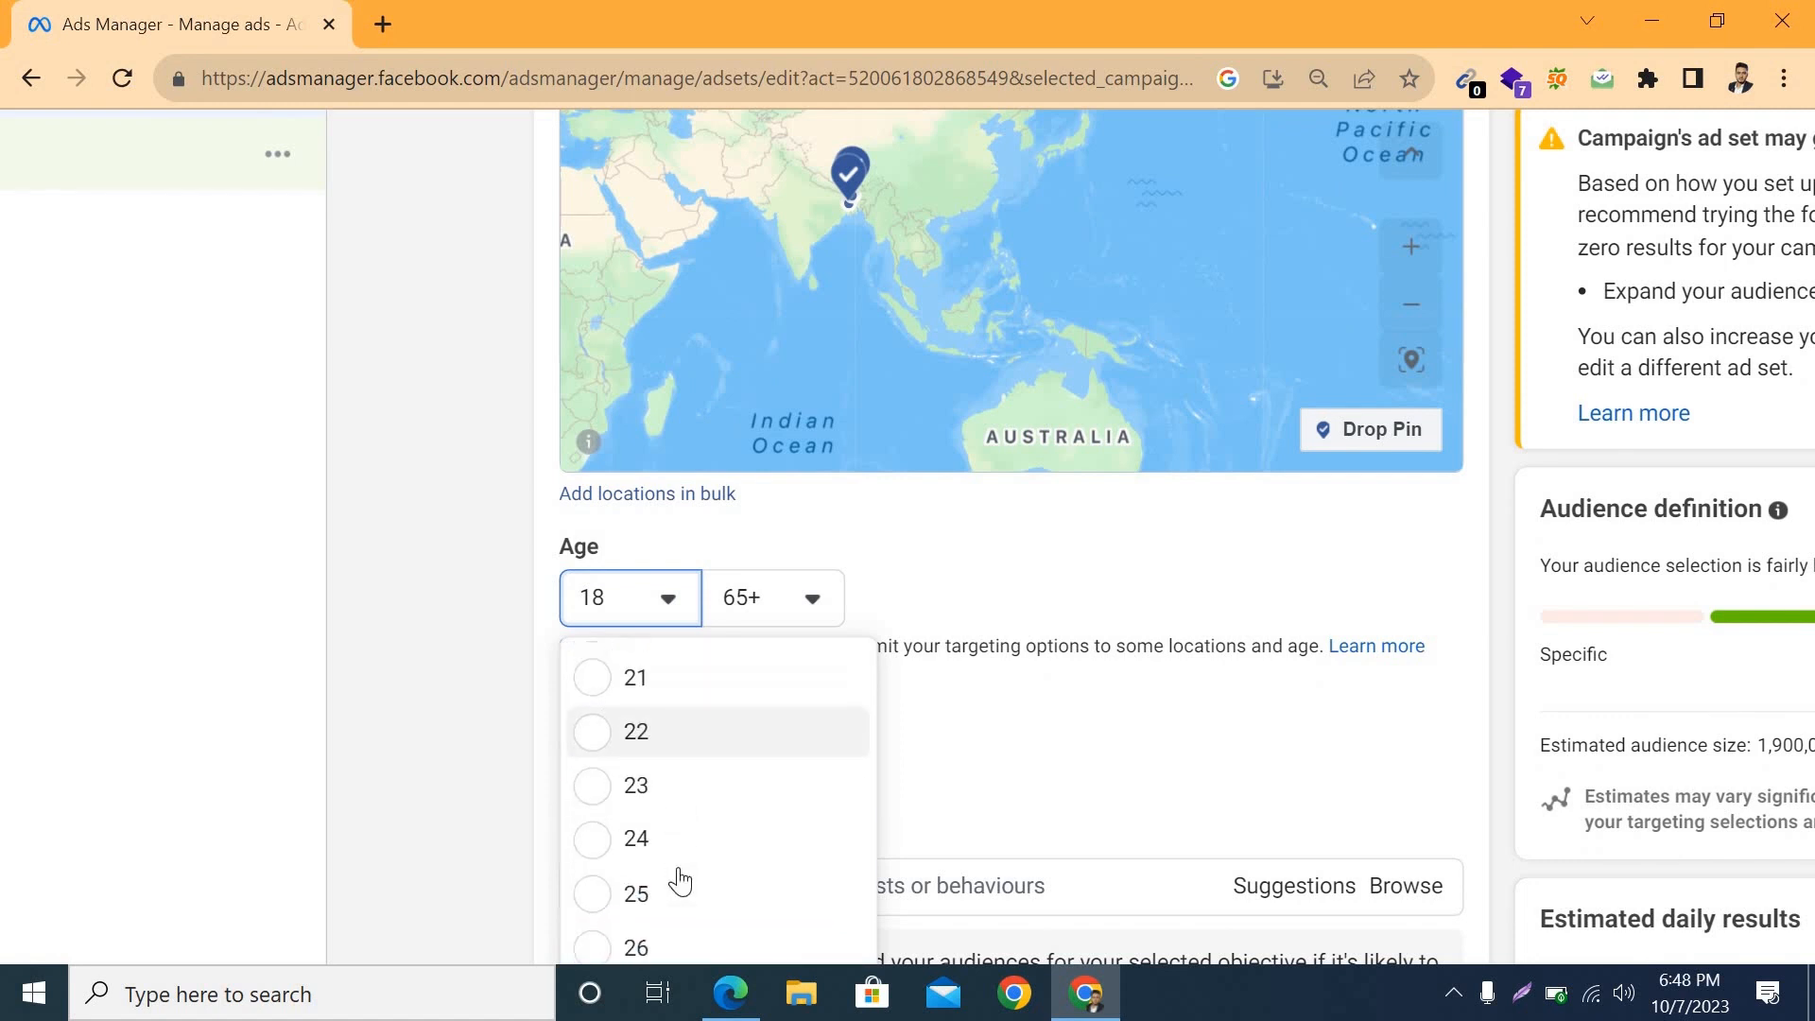
scroll(681, 876, "down", 2)
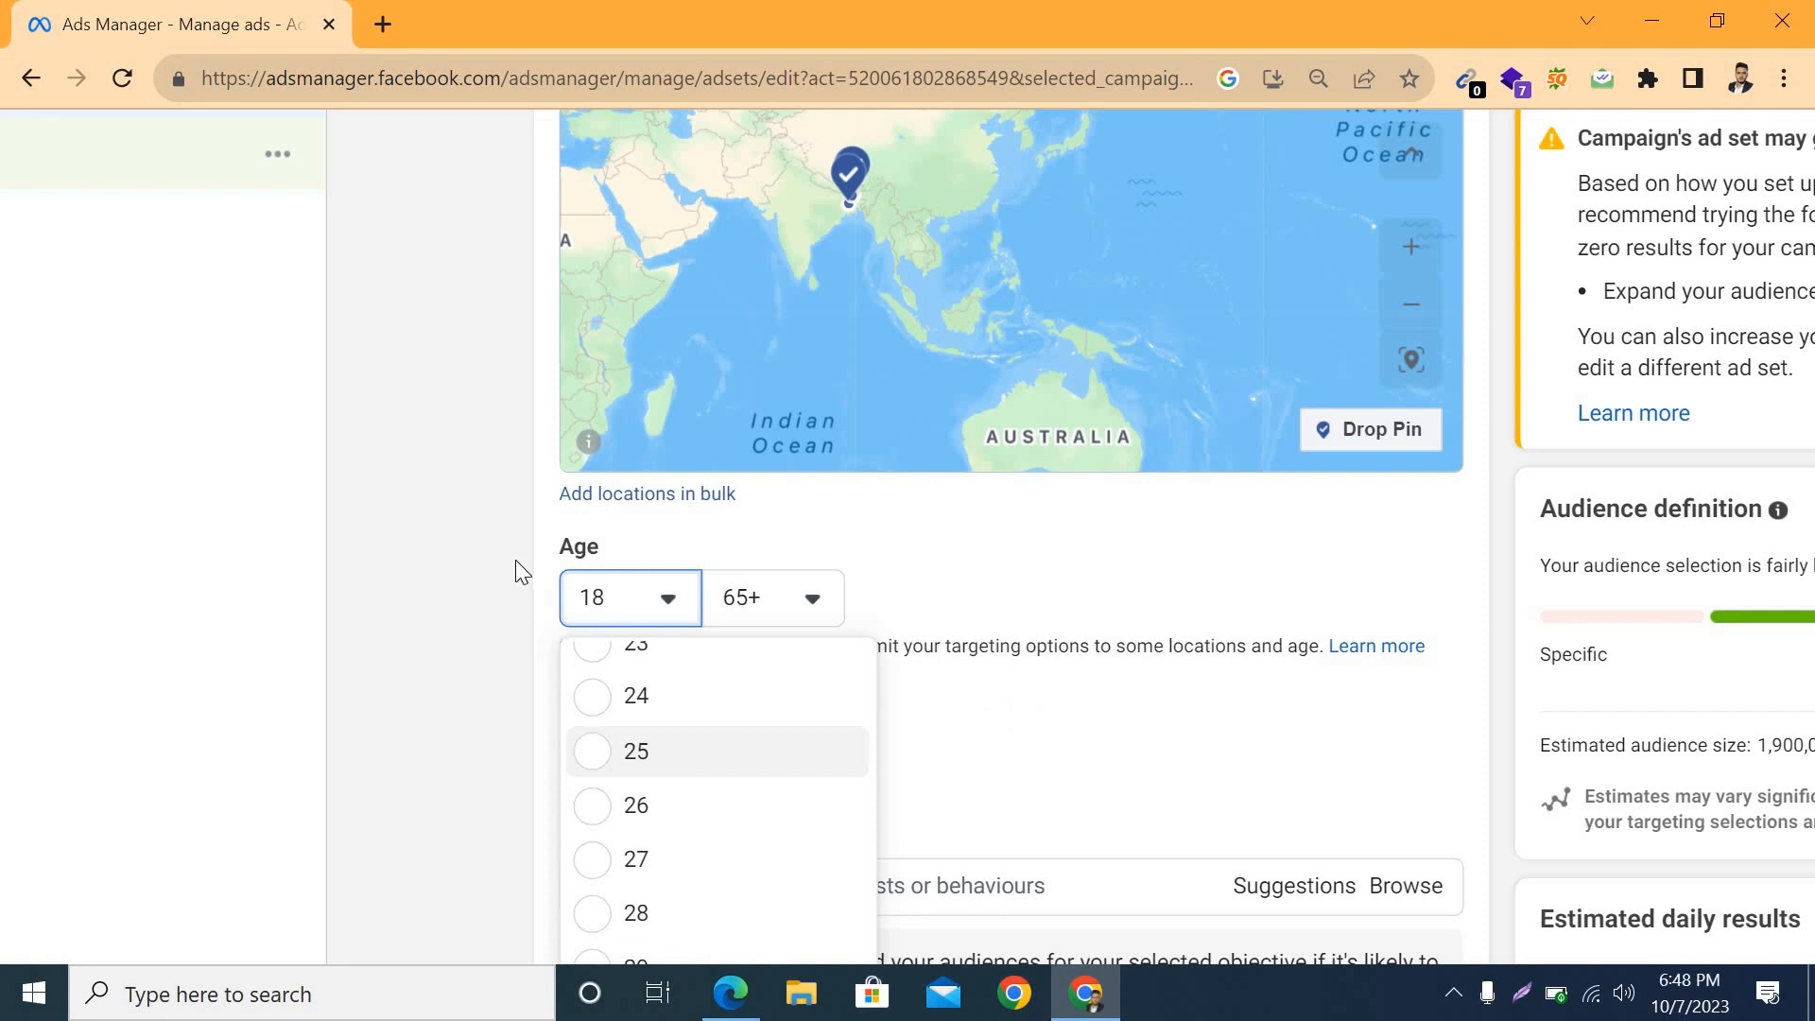
left_click(636, 751)
Step: Set the maximum audience age to 45 and restrict the gender to Men
scroll(794, 414, "down", 1)
left_click(815, 462)
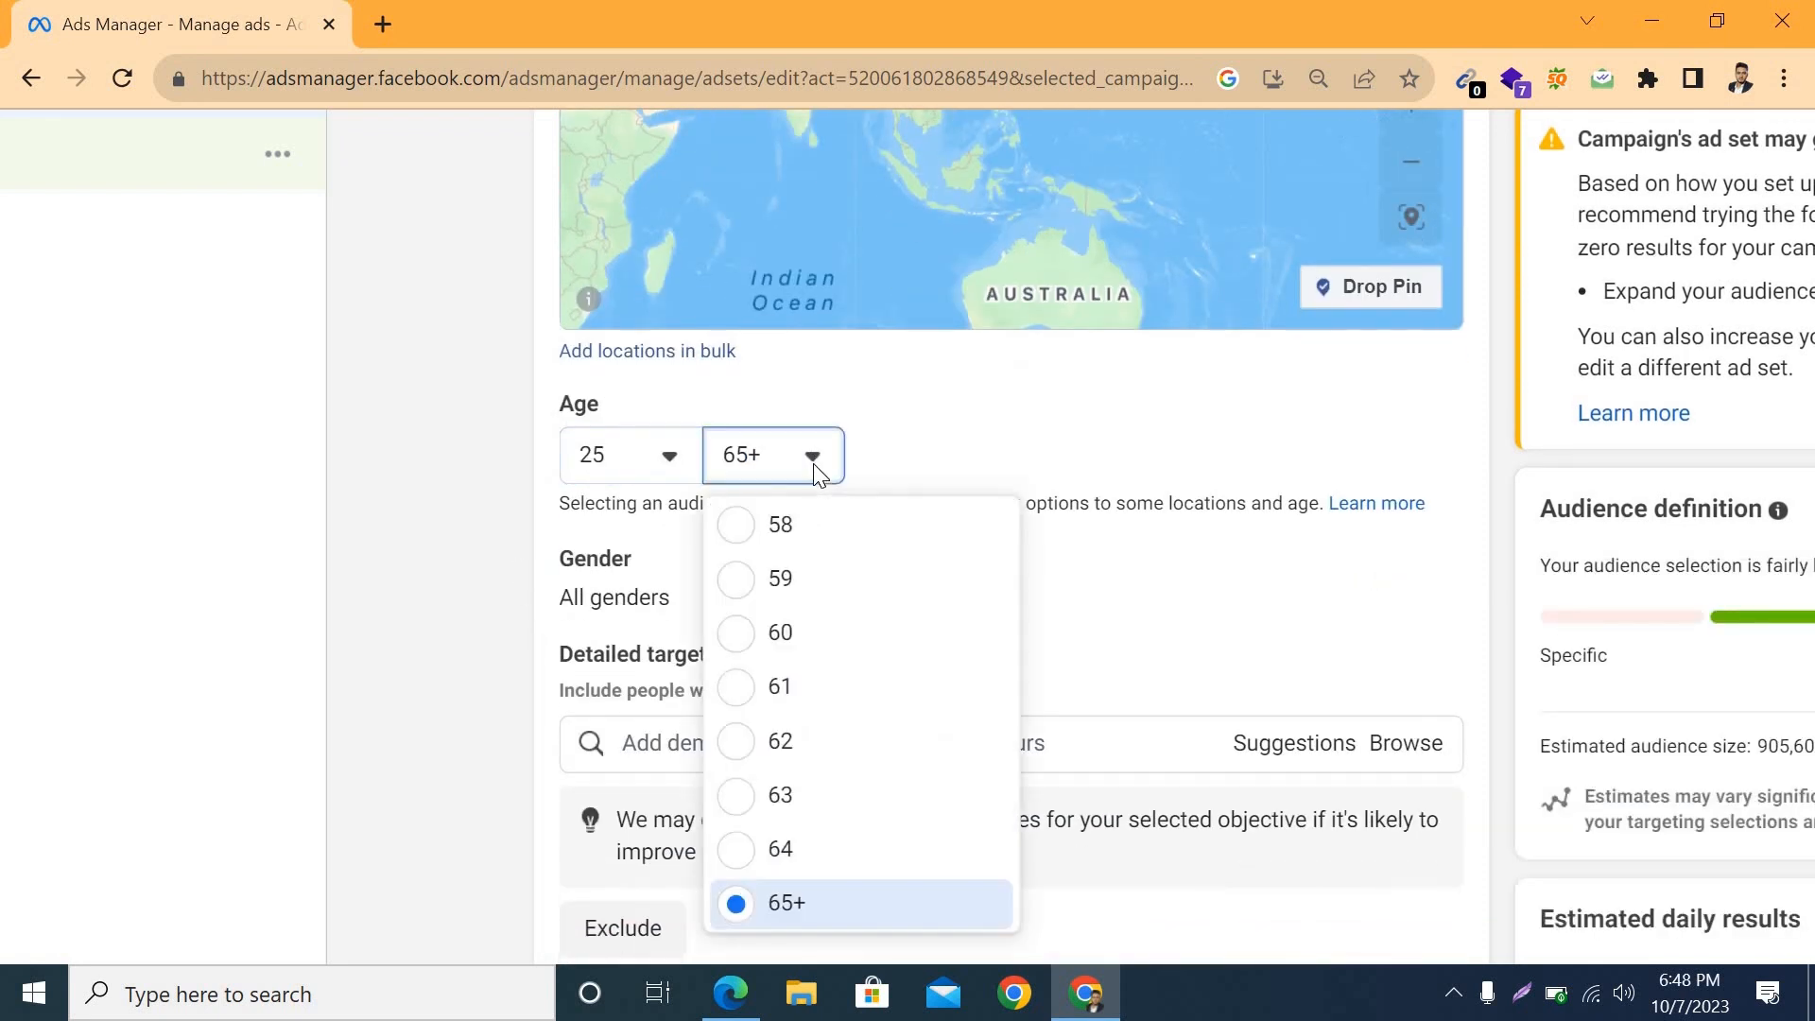
scroll(866, 815, "up", 10)
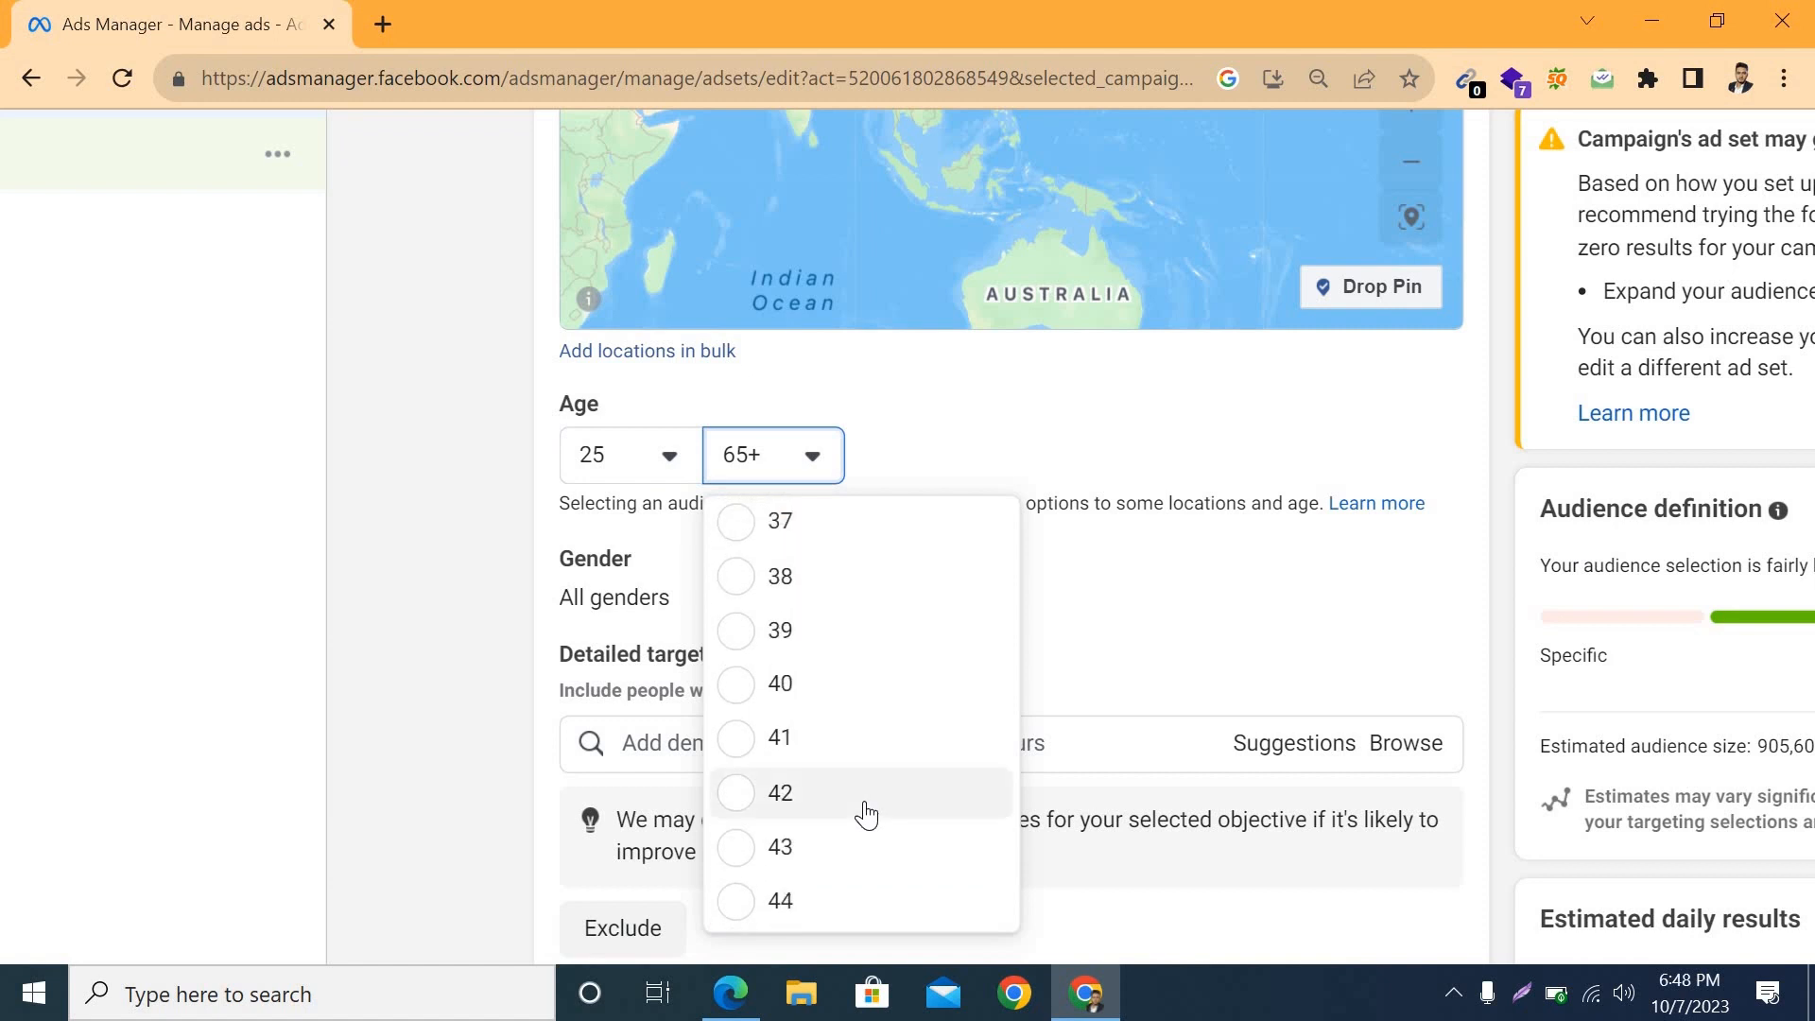
scroll(820, 850, "down", 2)
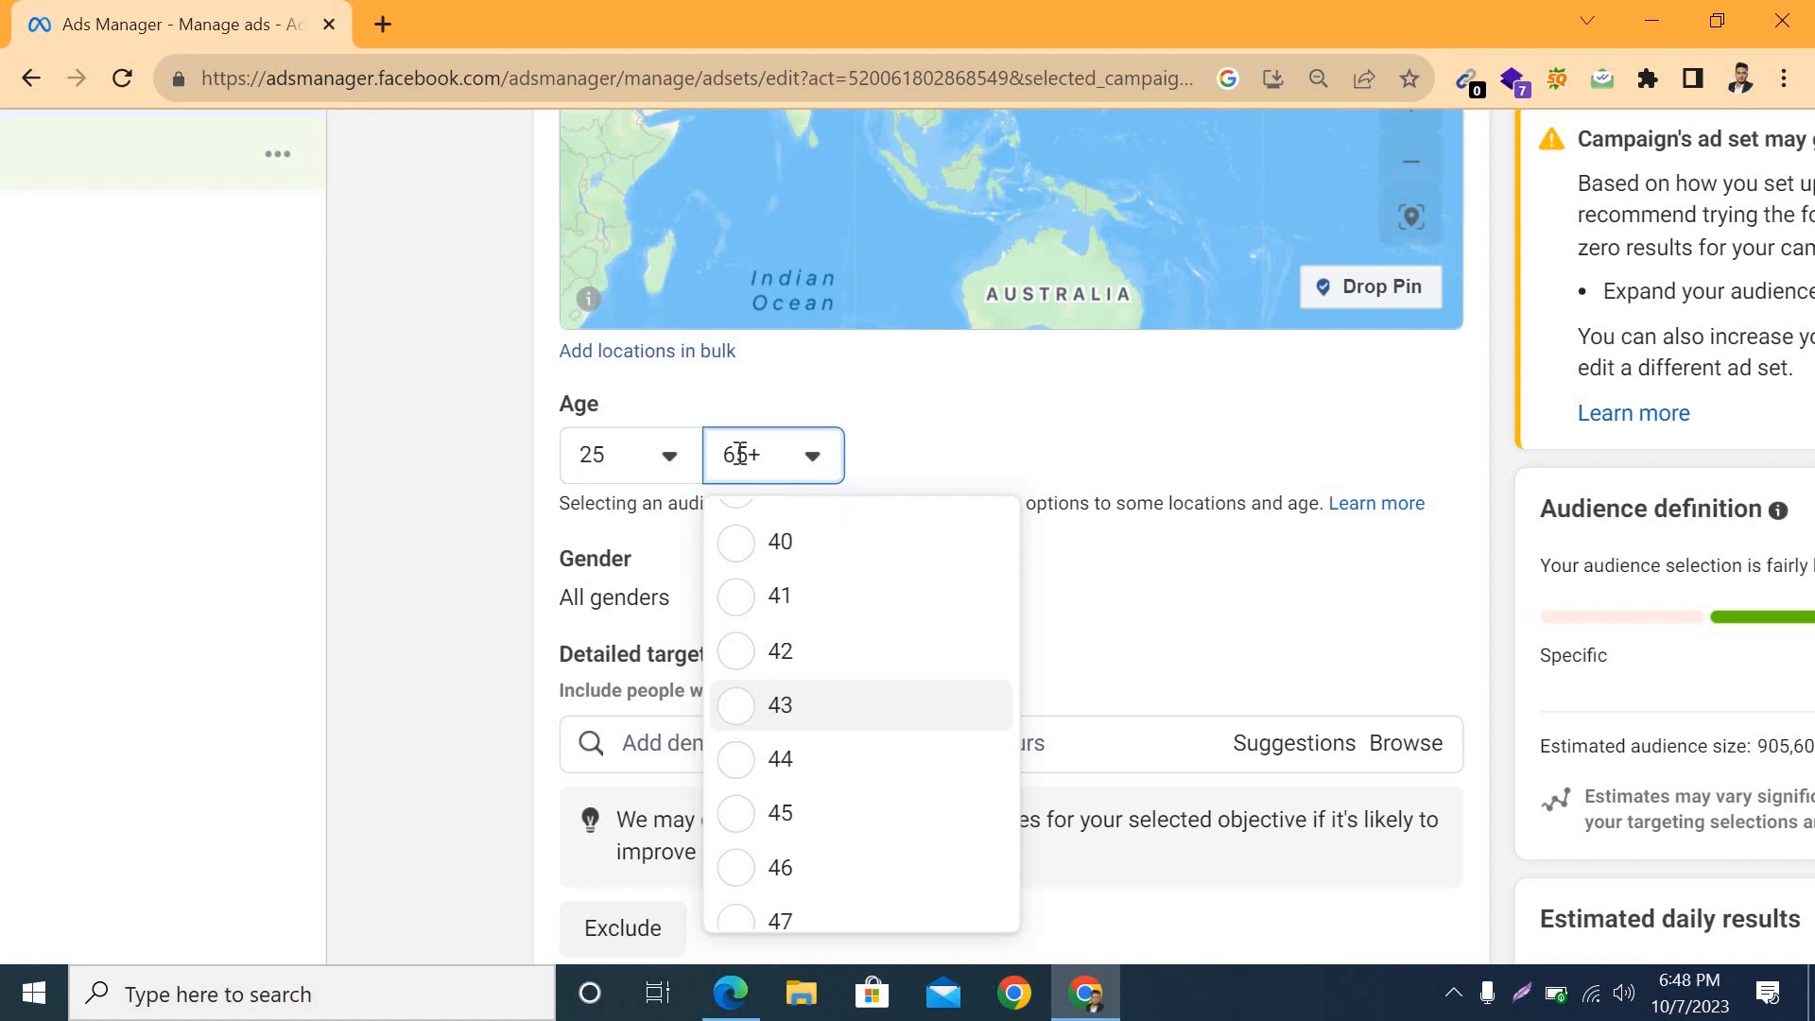
left_click(781, 813)
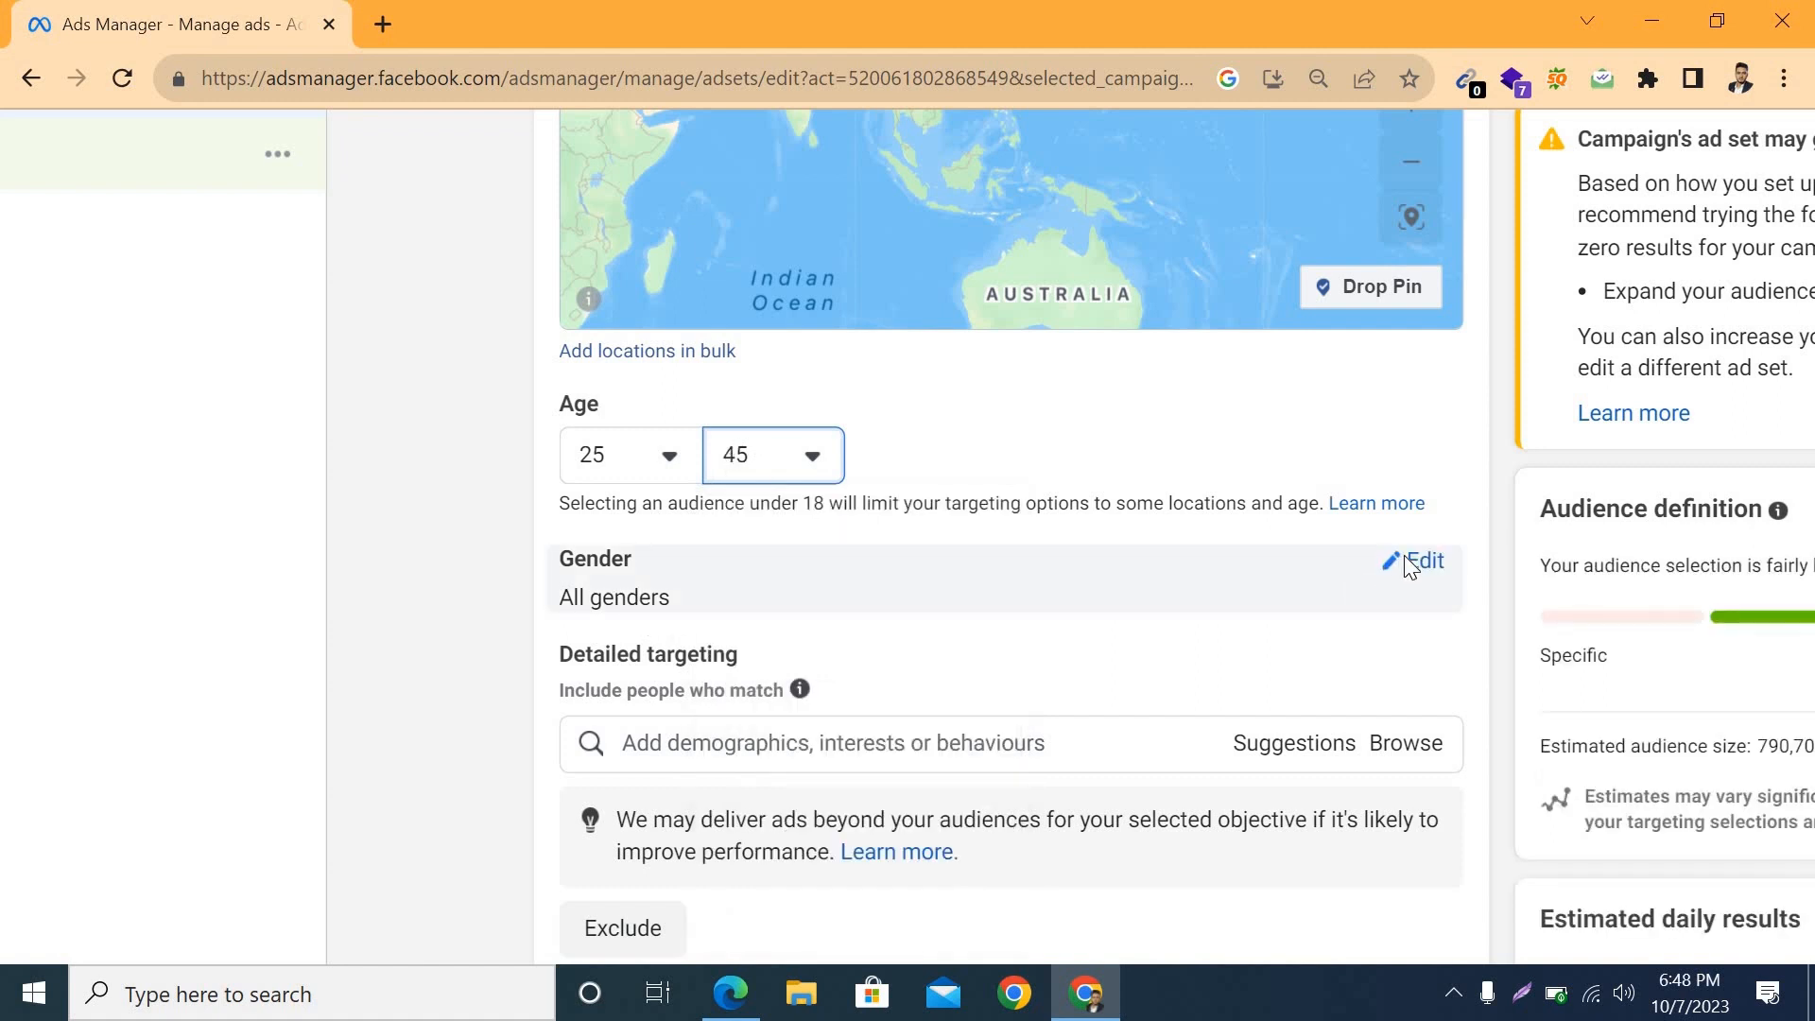
left_click(1404, 558)
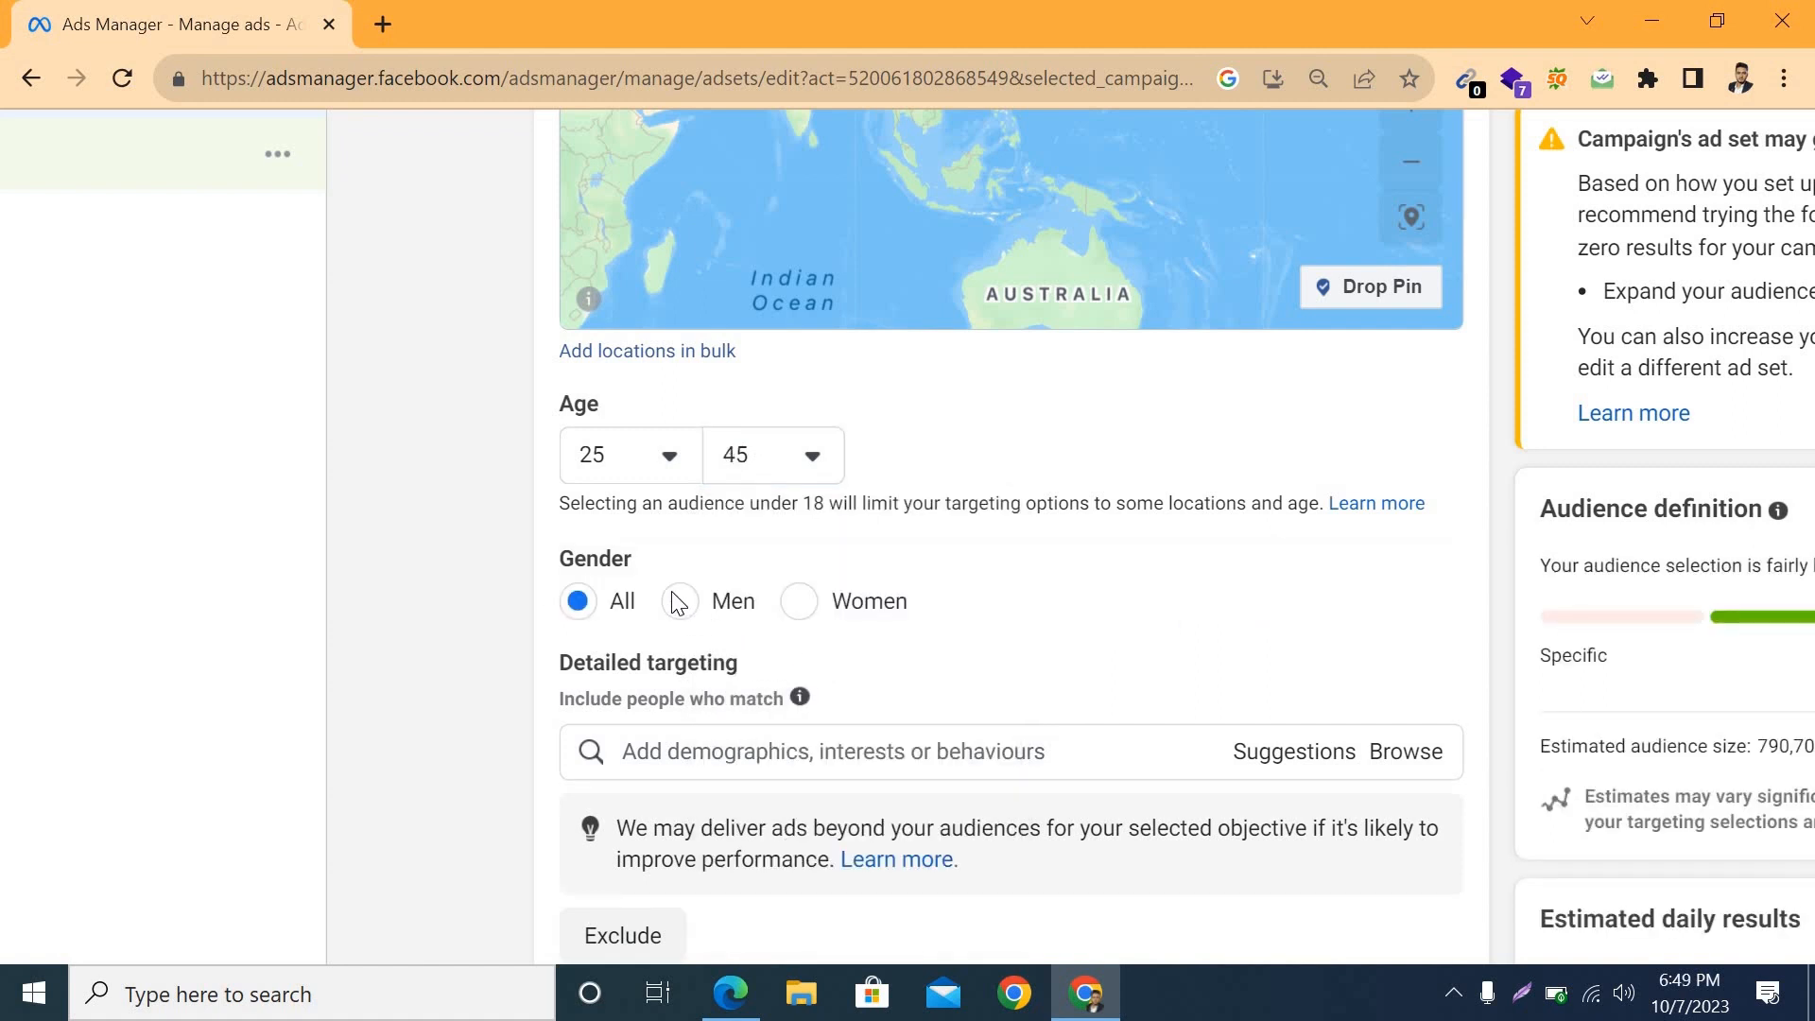
left_click(679, 602)
Step: Add the employer demographic Online shopping to the detailed targeting
scroll(830, 656, "down", 2)
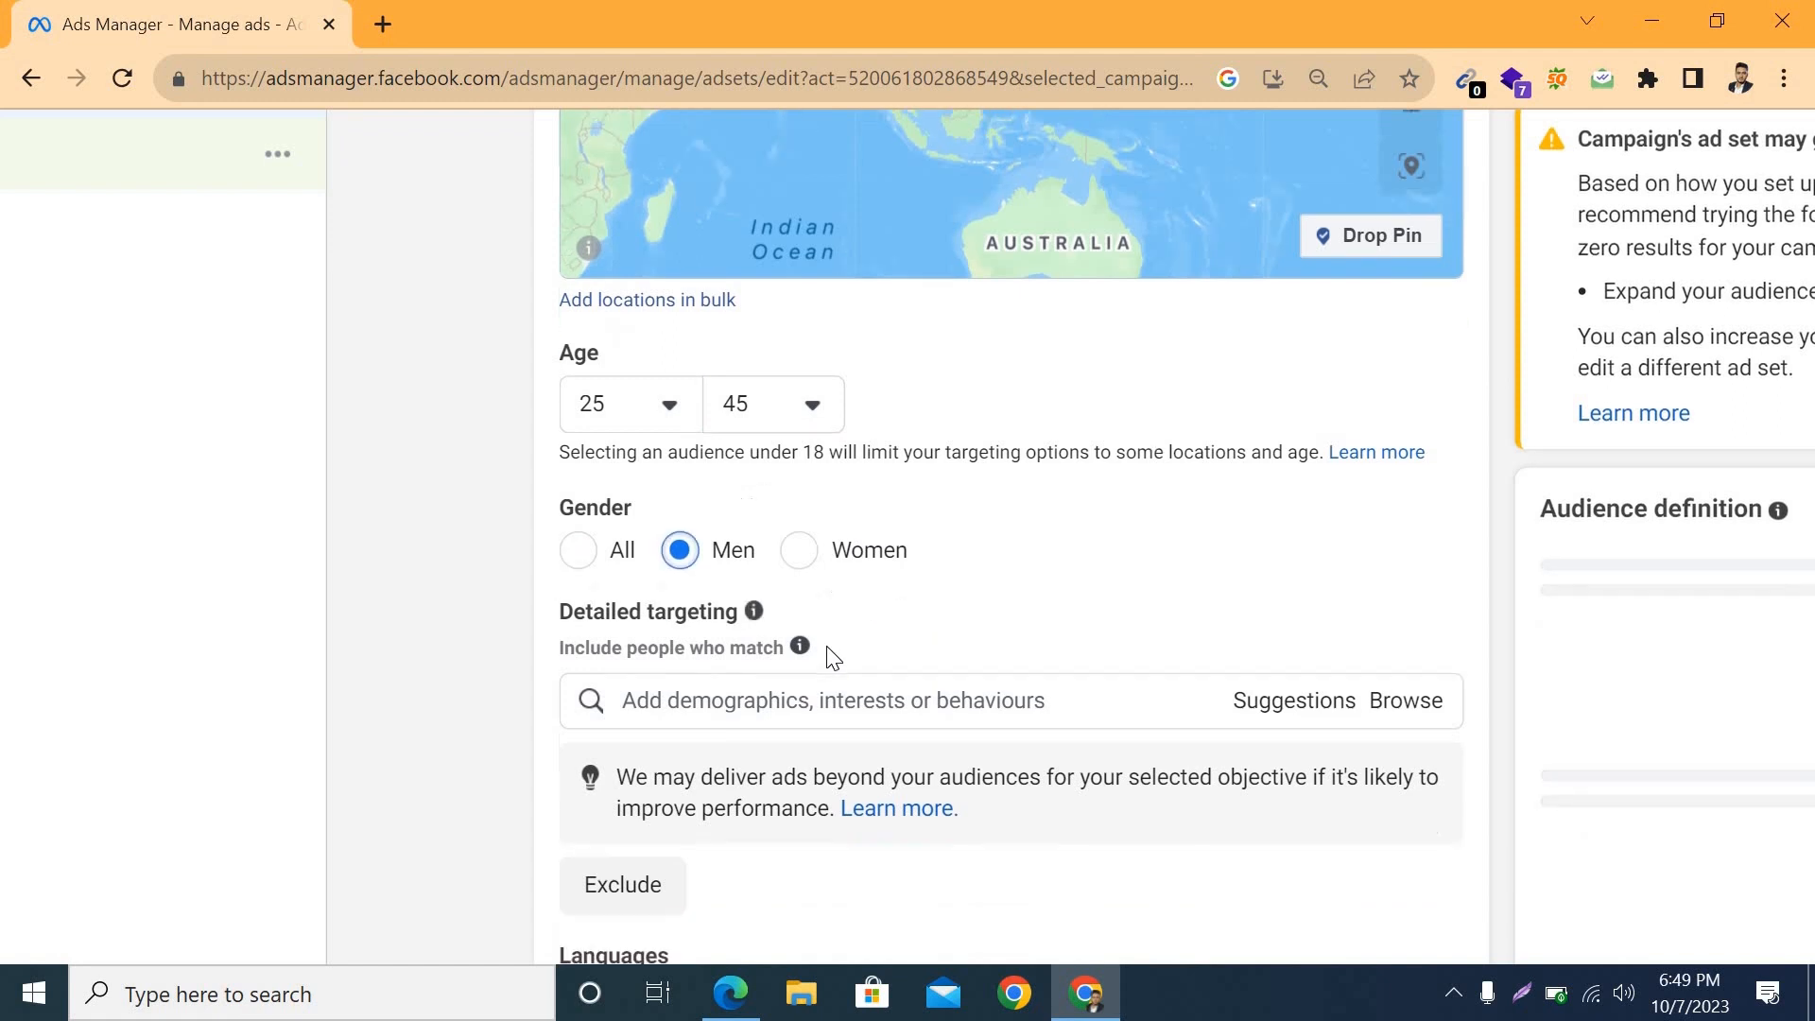
left_click(777, 615)
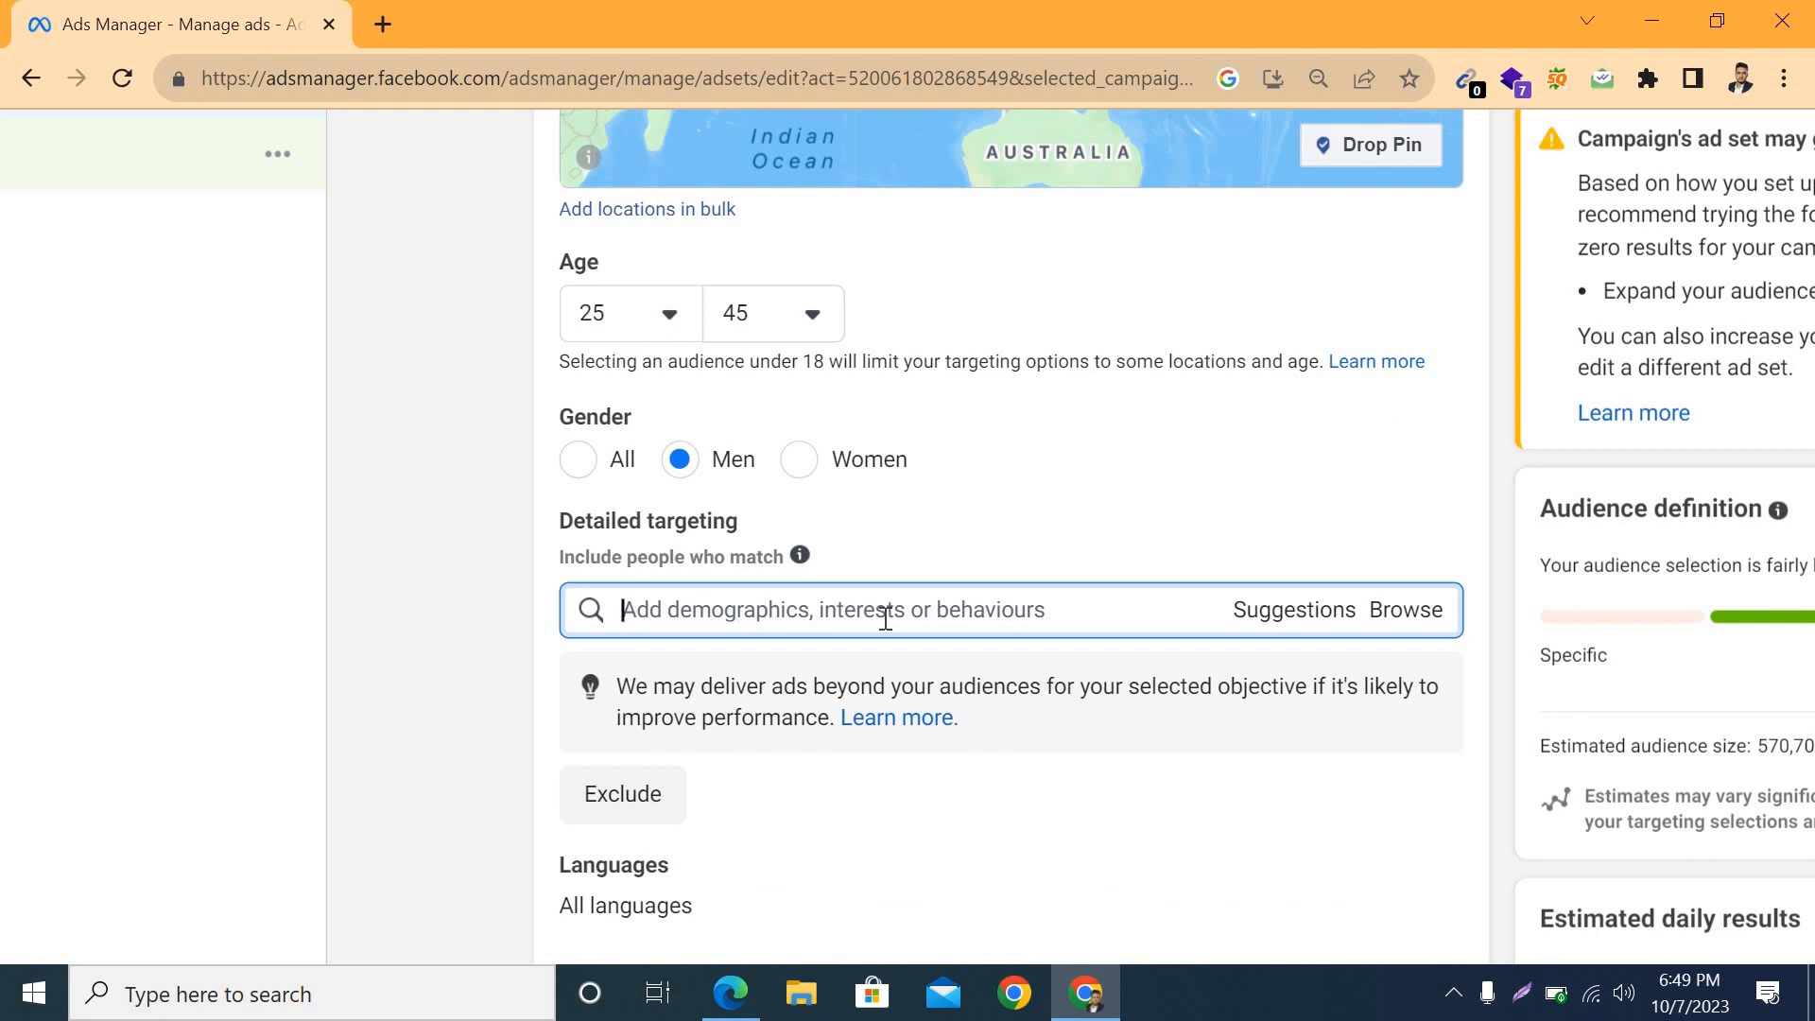
type("online shoppi")
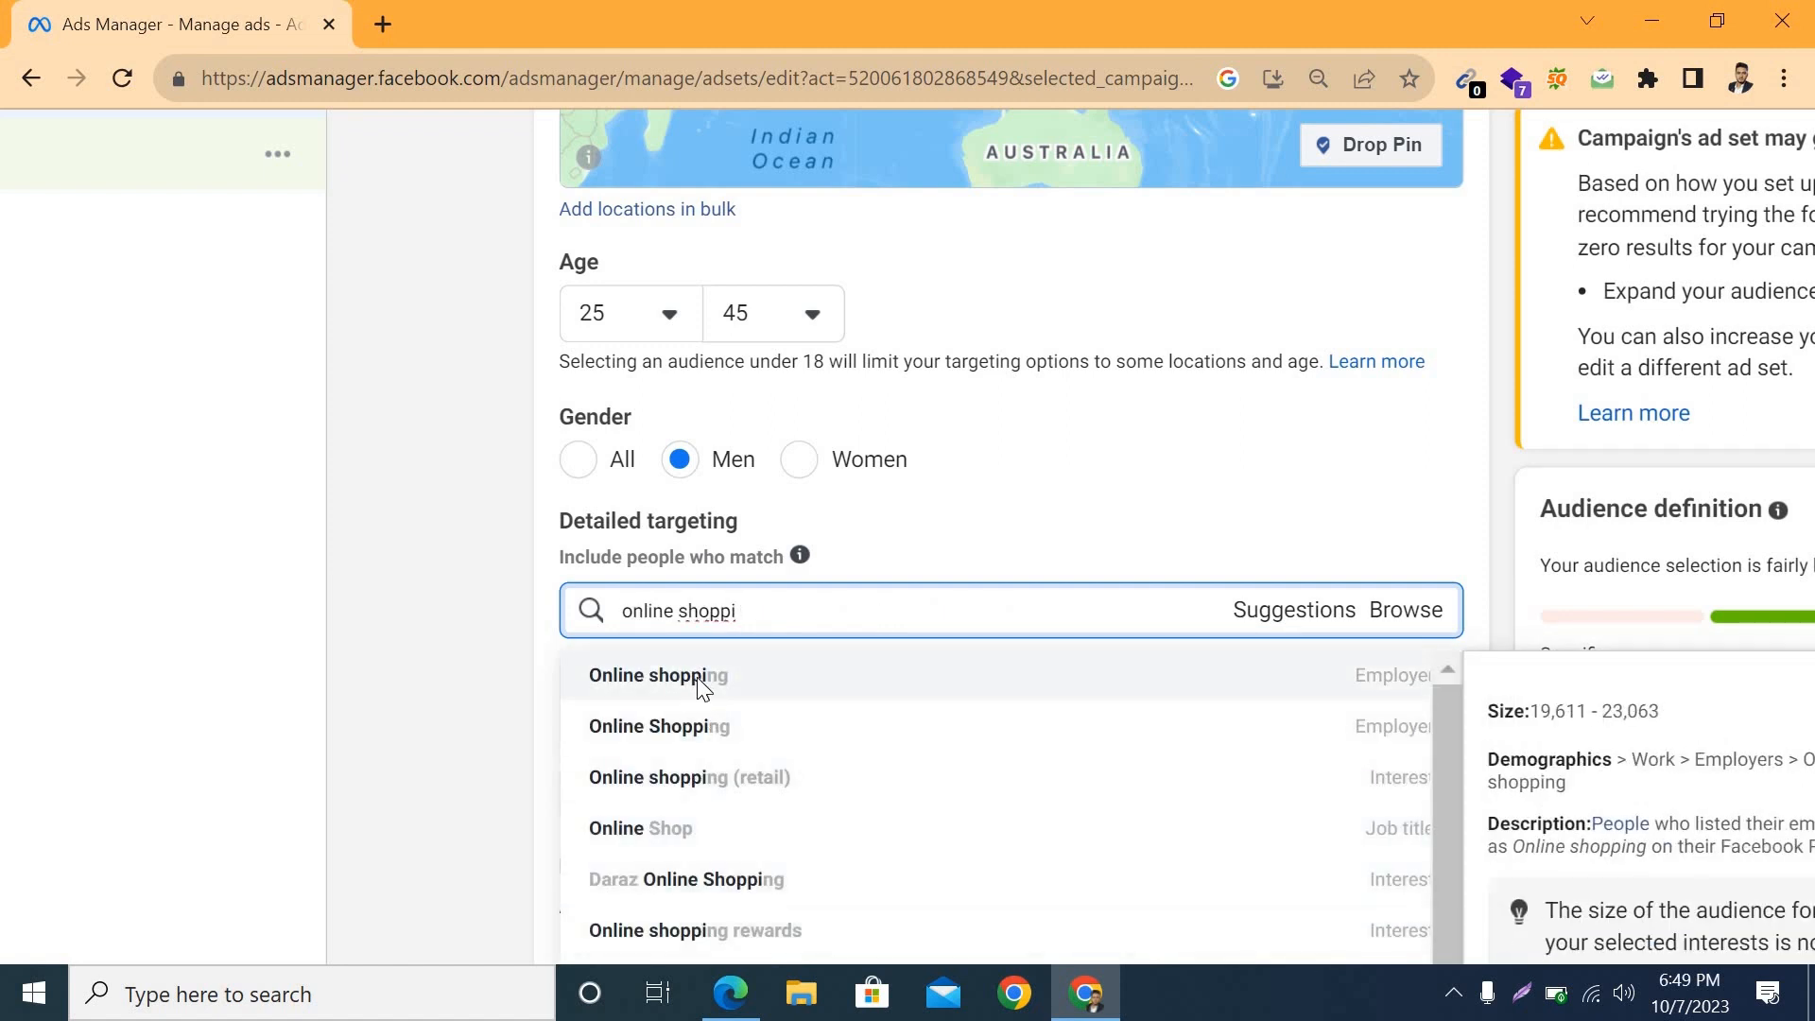
left_click(652, 673)
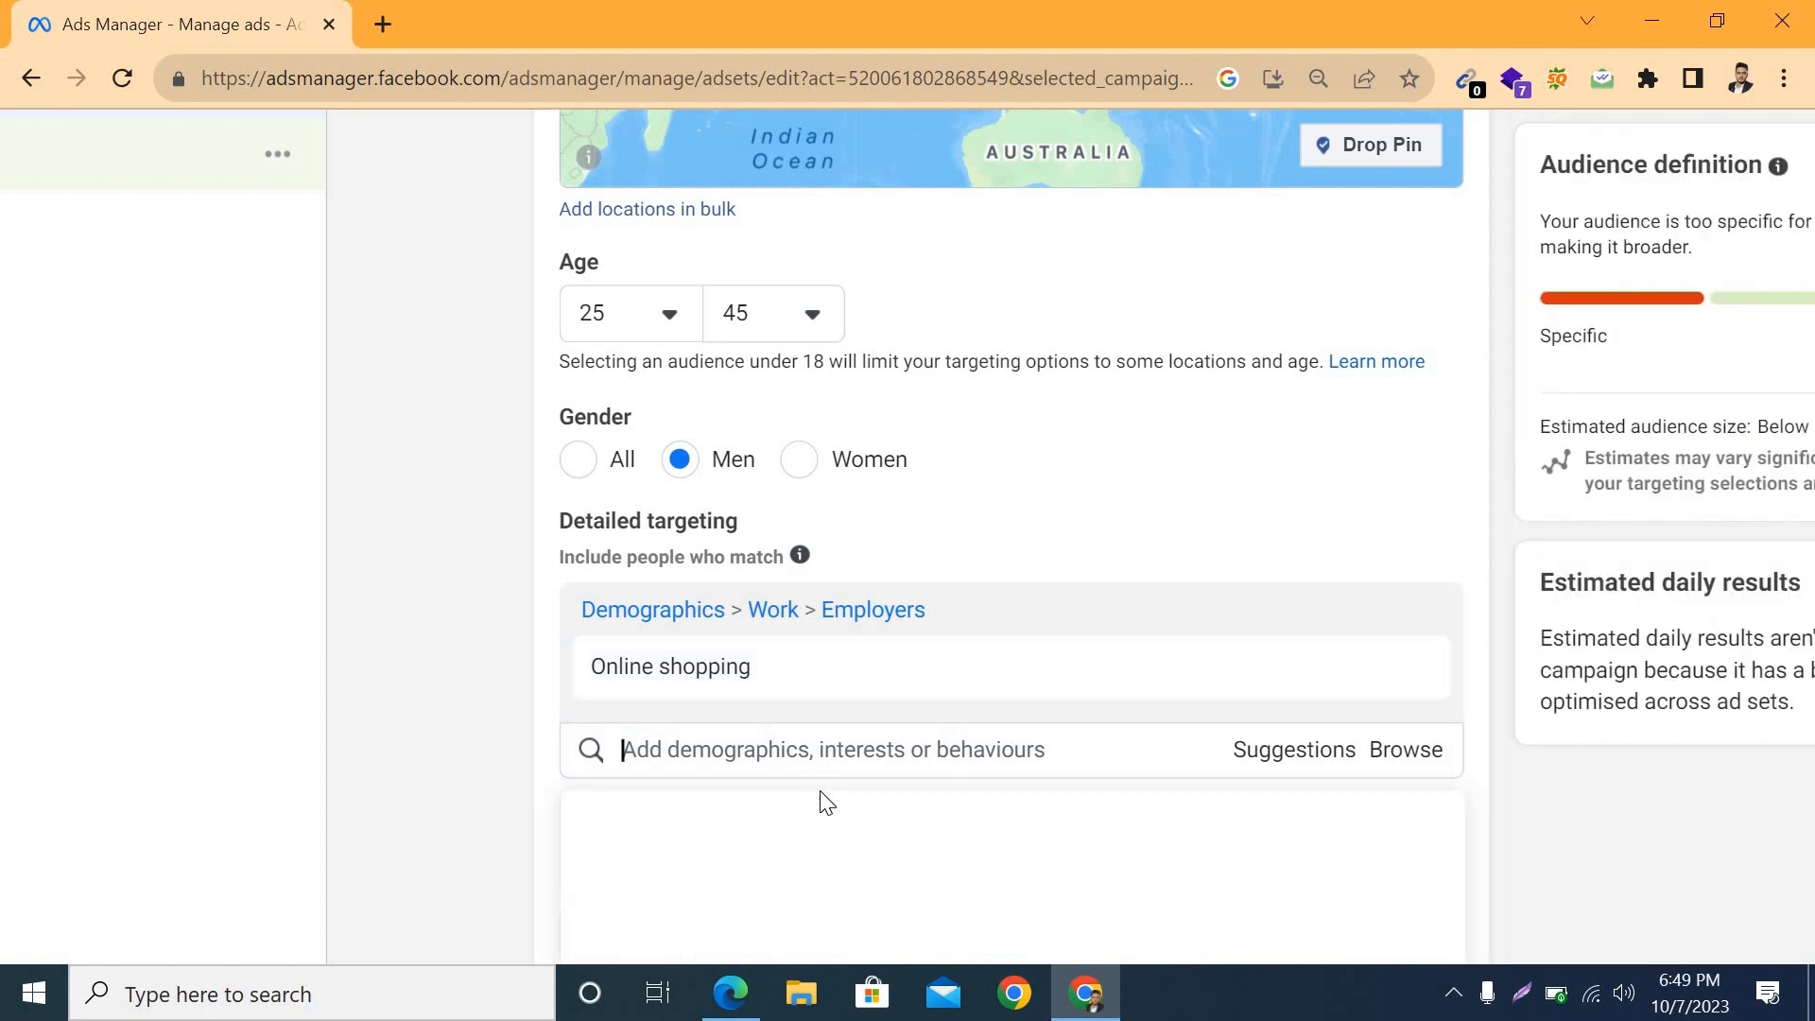
Step: Search the detailed targeting for "online shop" and add the job title Online Shop
type("online sho")
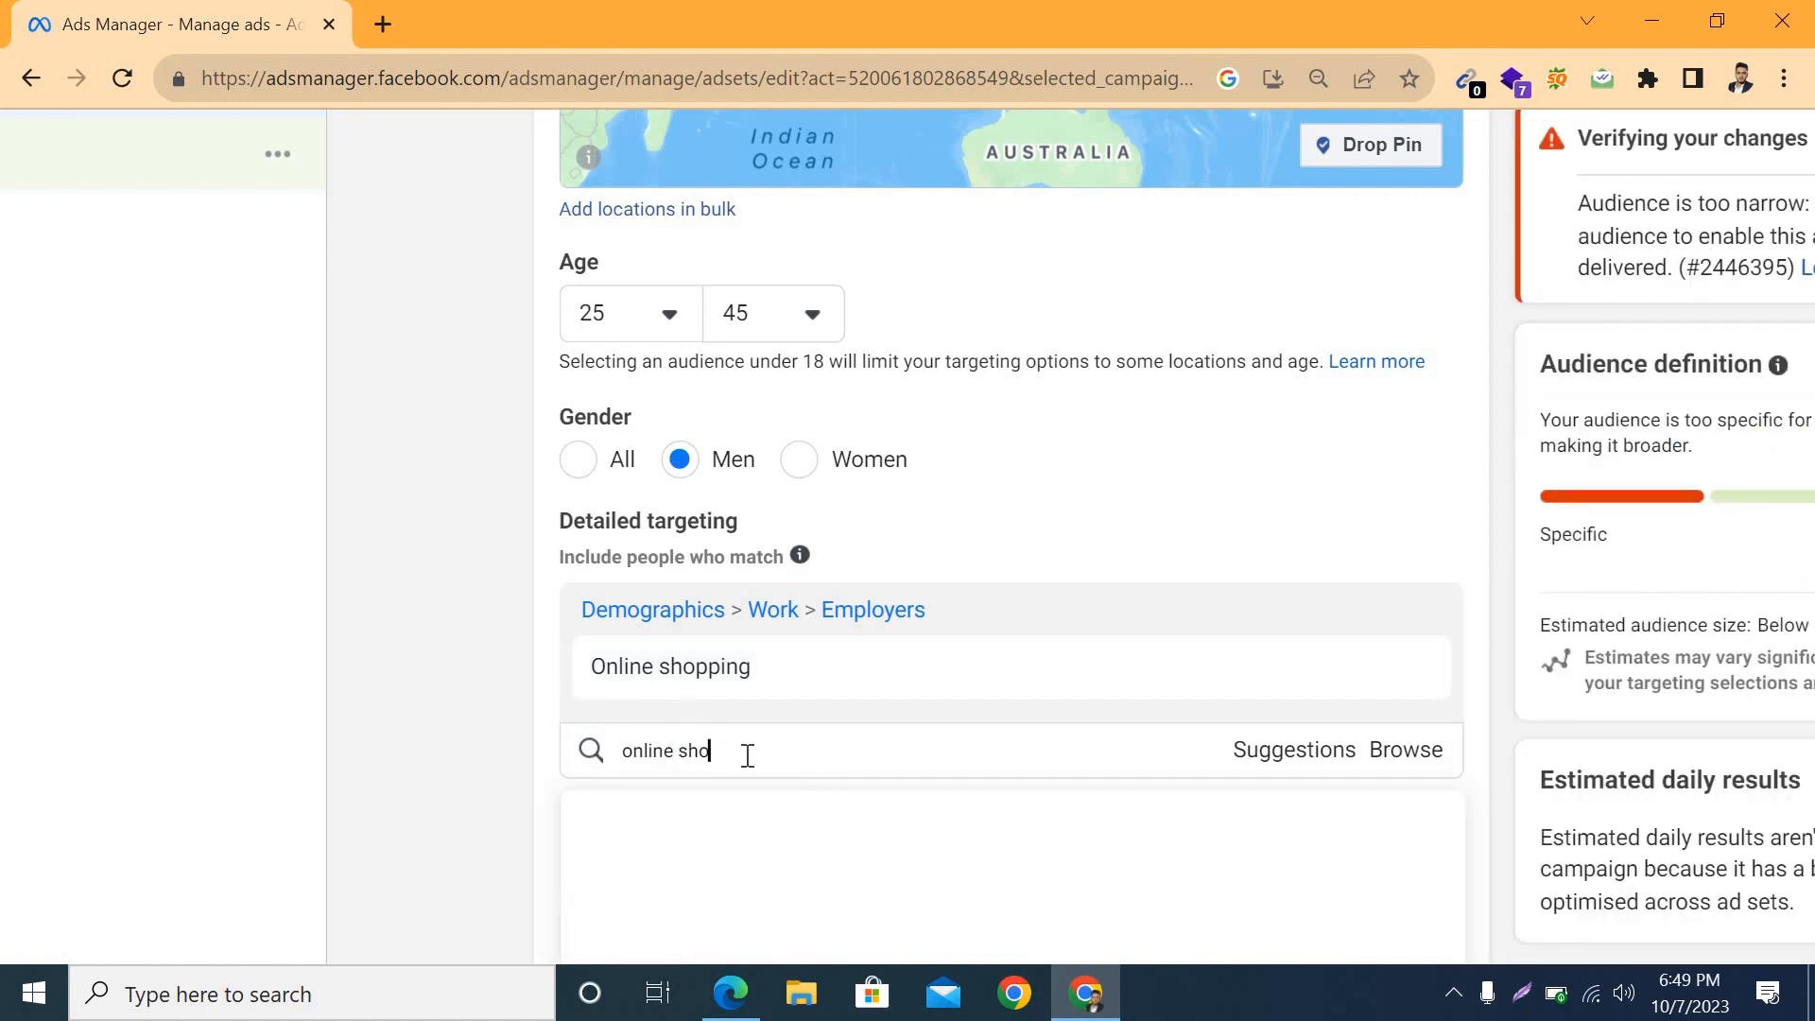
type("po")
key("BackSpace")
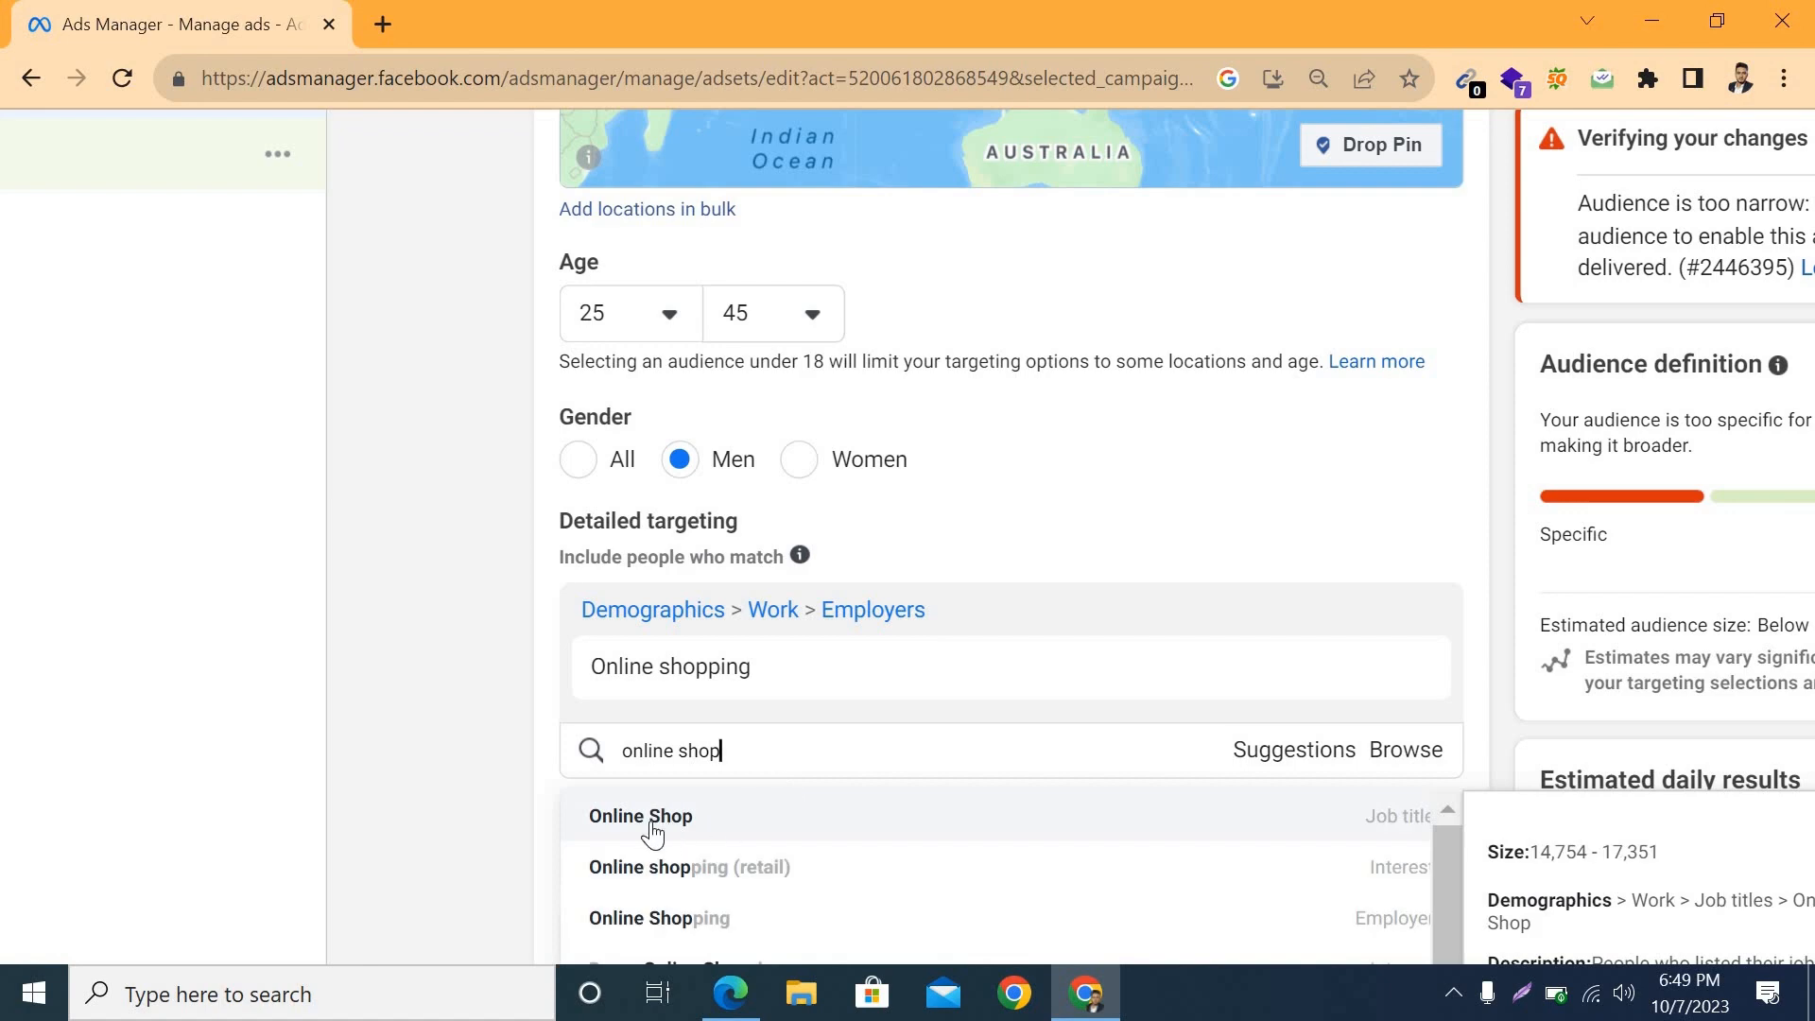
left_click(652, 819)
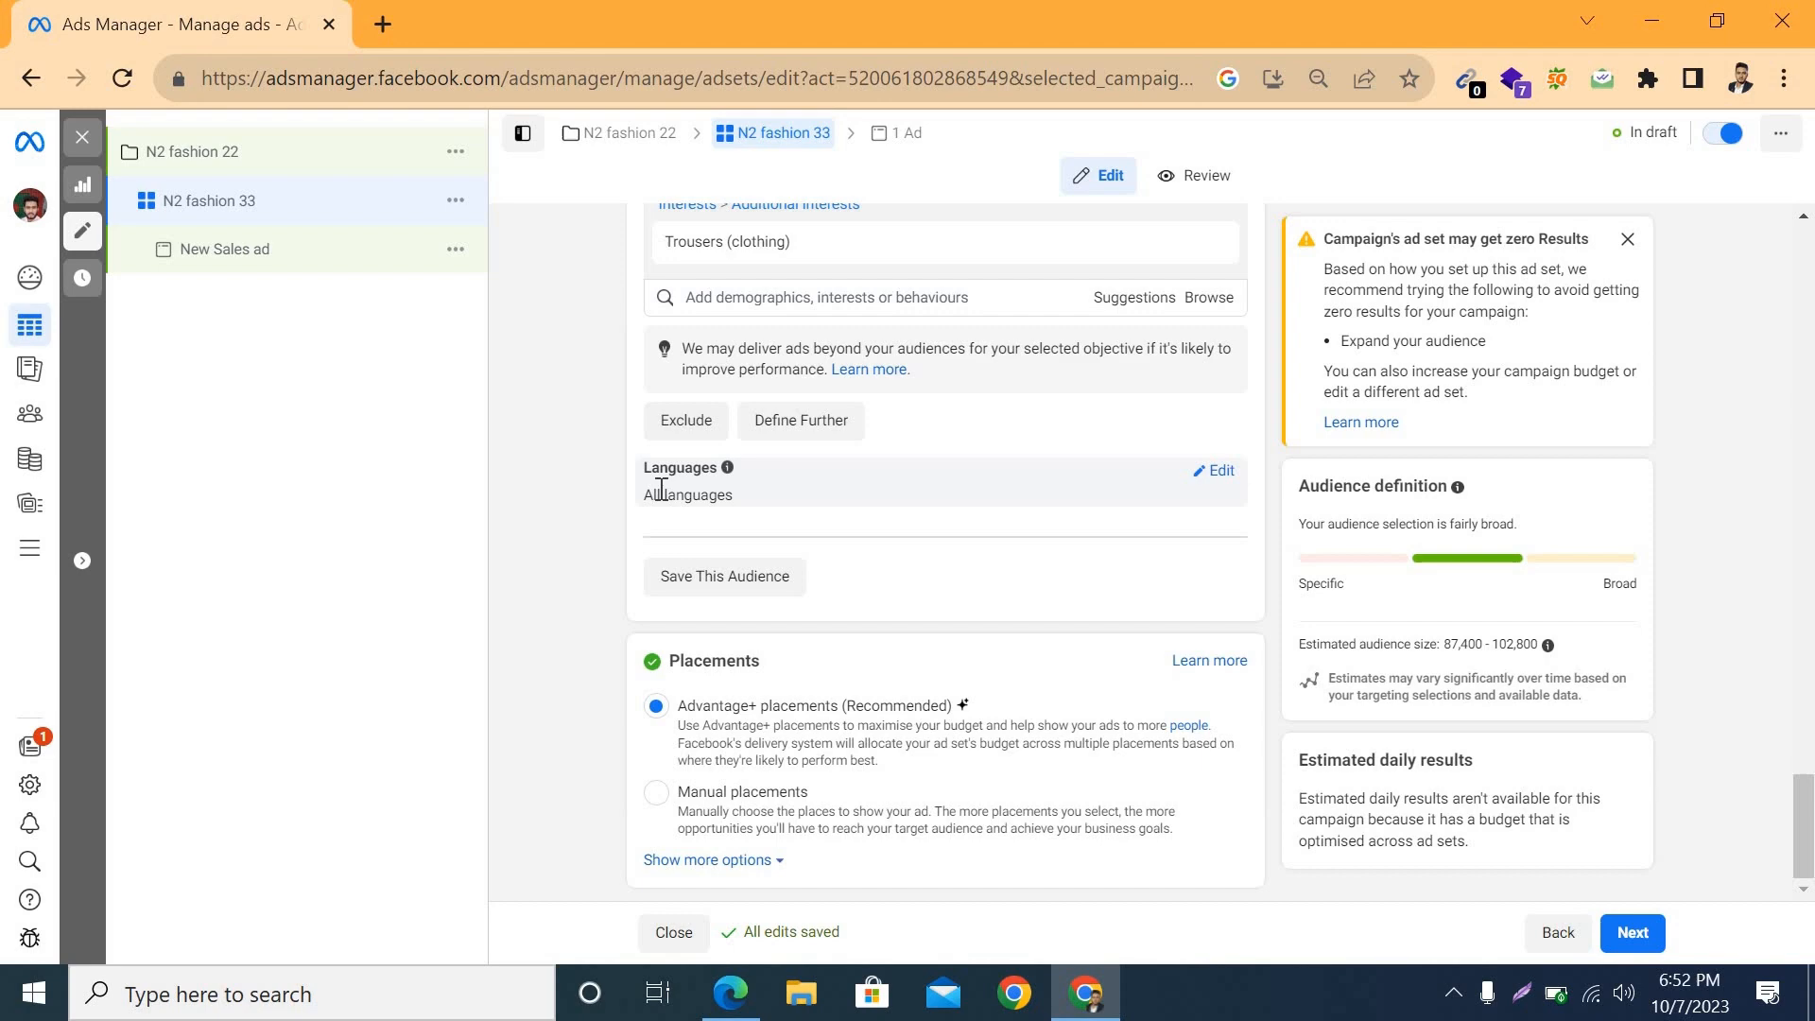
Step: Switch the ad set to manual placements and turn off the Audience Network, Instagram and Messenger platforms
scroll(661, 489, "up", 3)
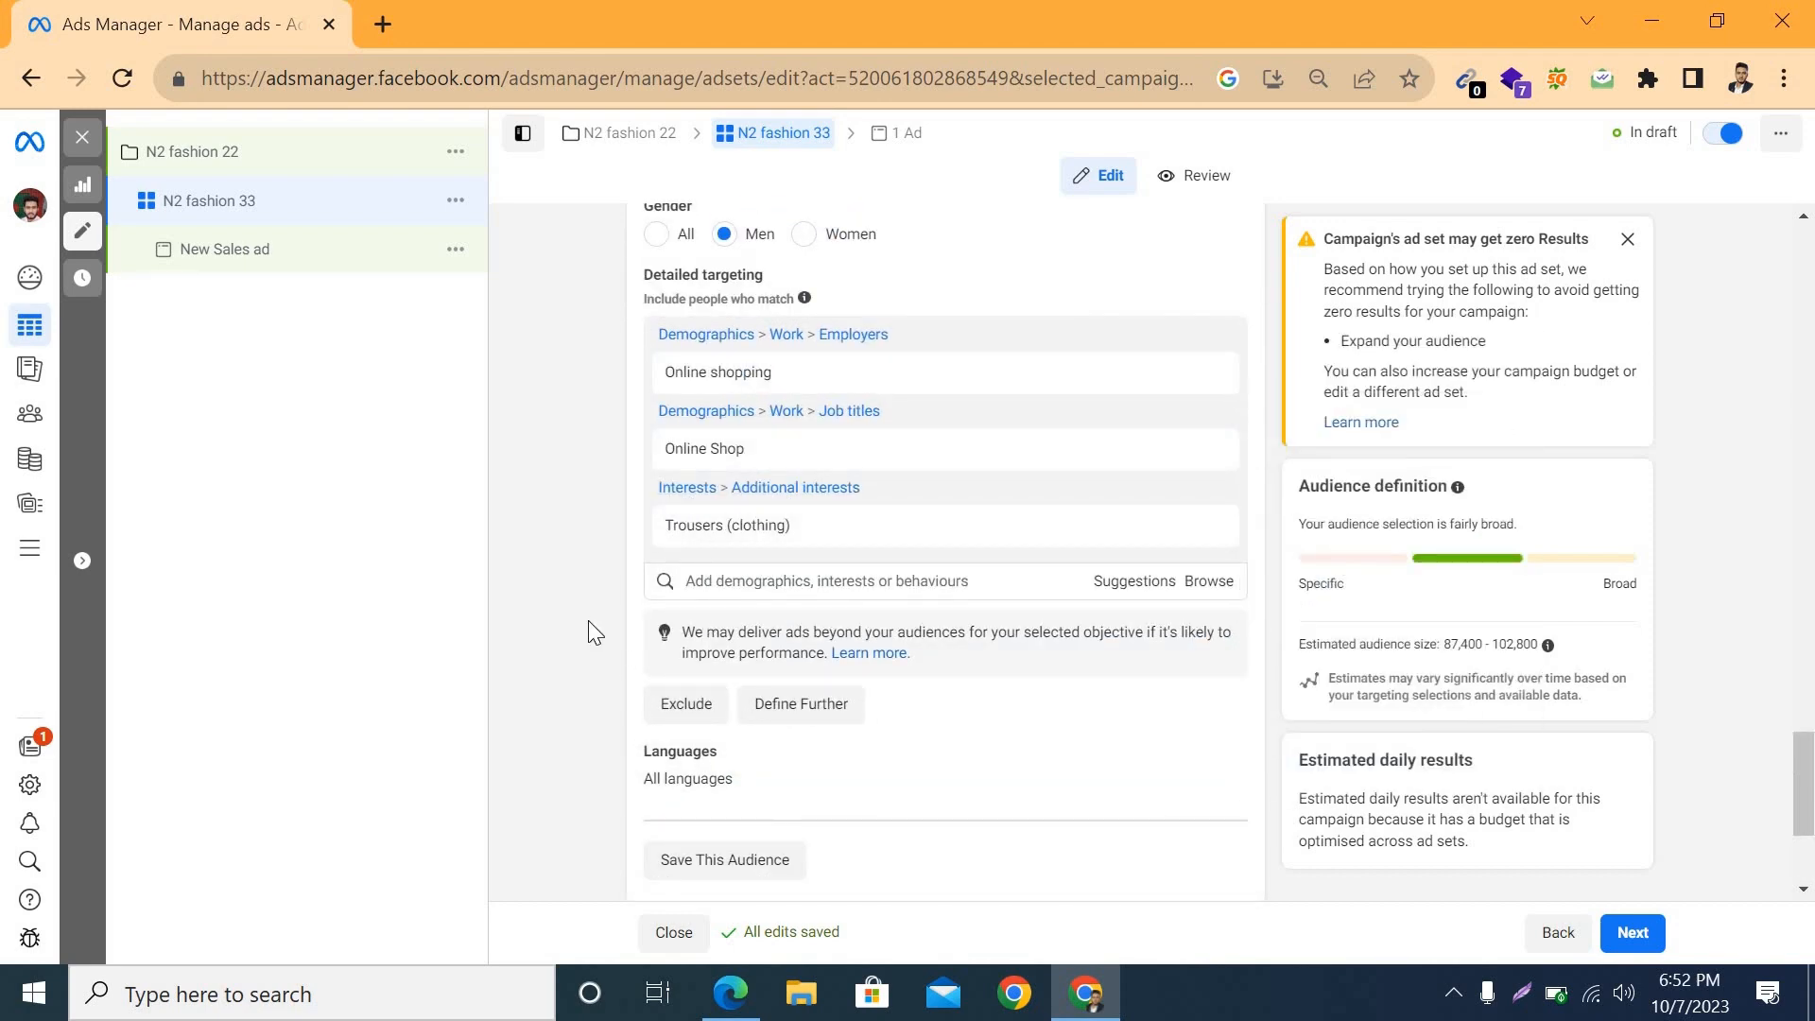
scroll(588, 621, "down", 3)
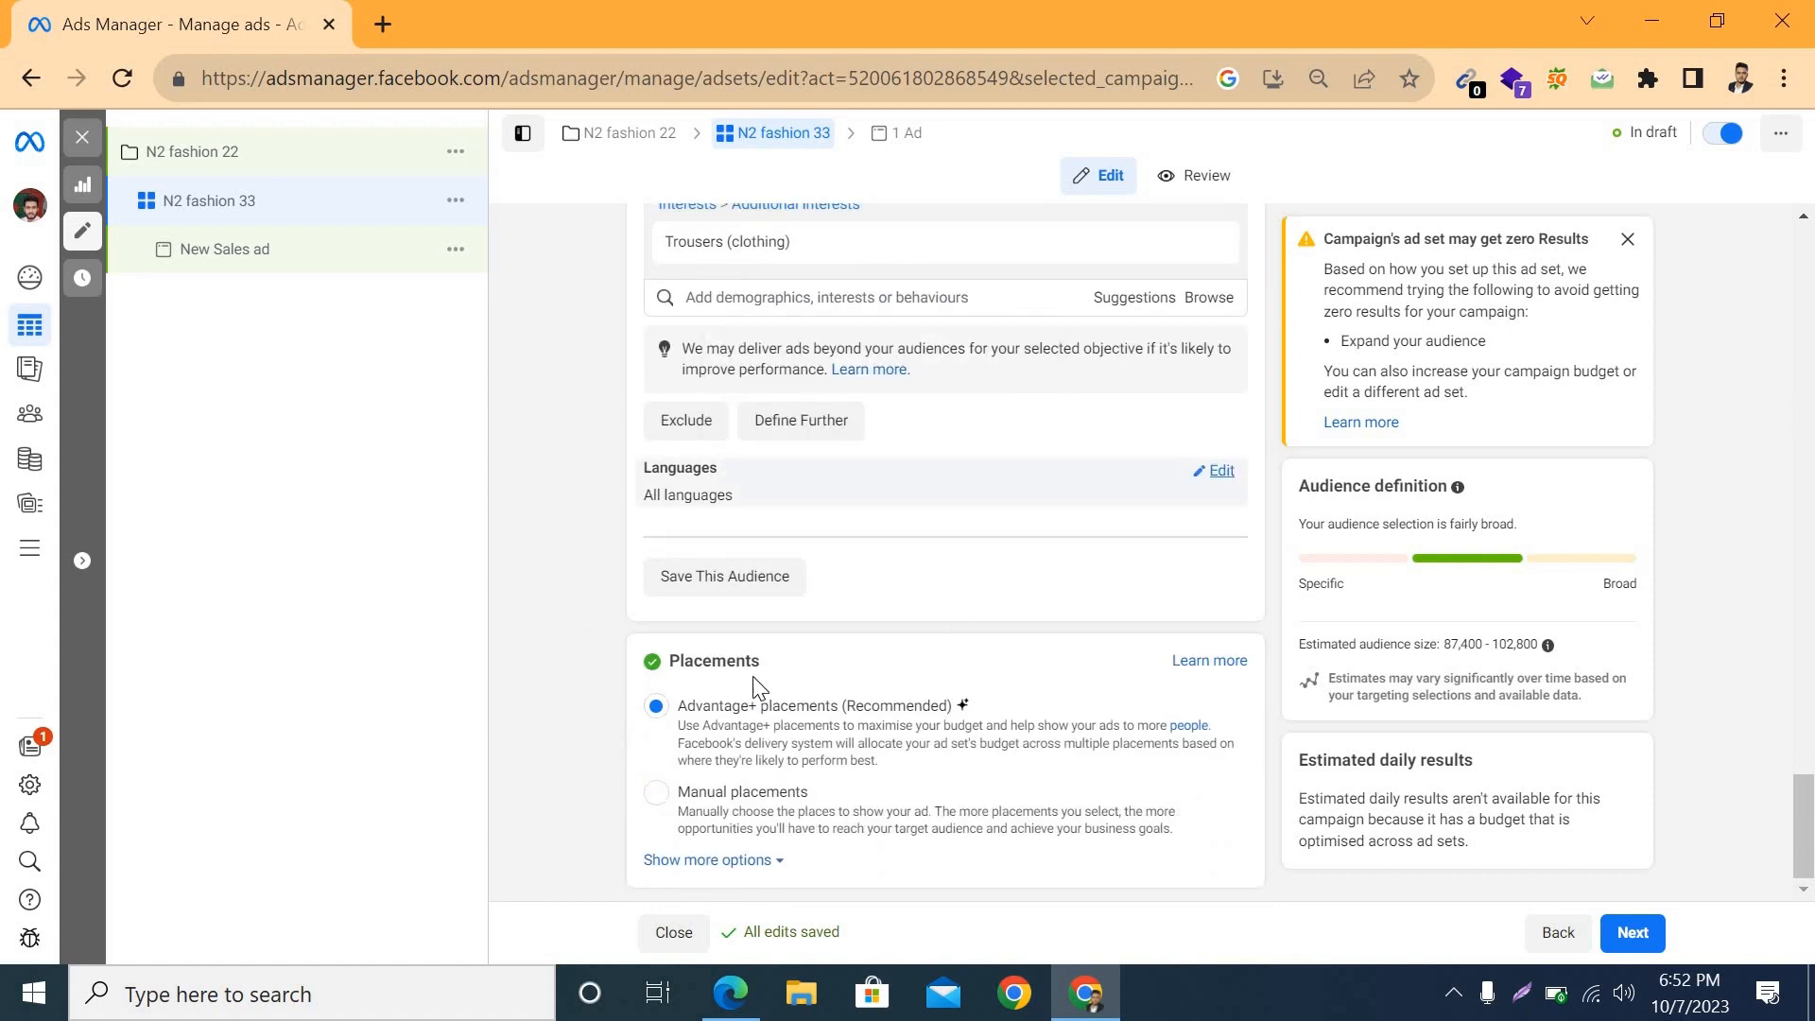
left_click(655, 792)
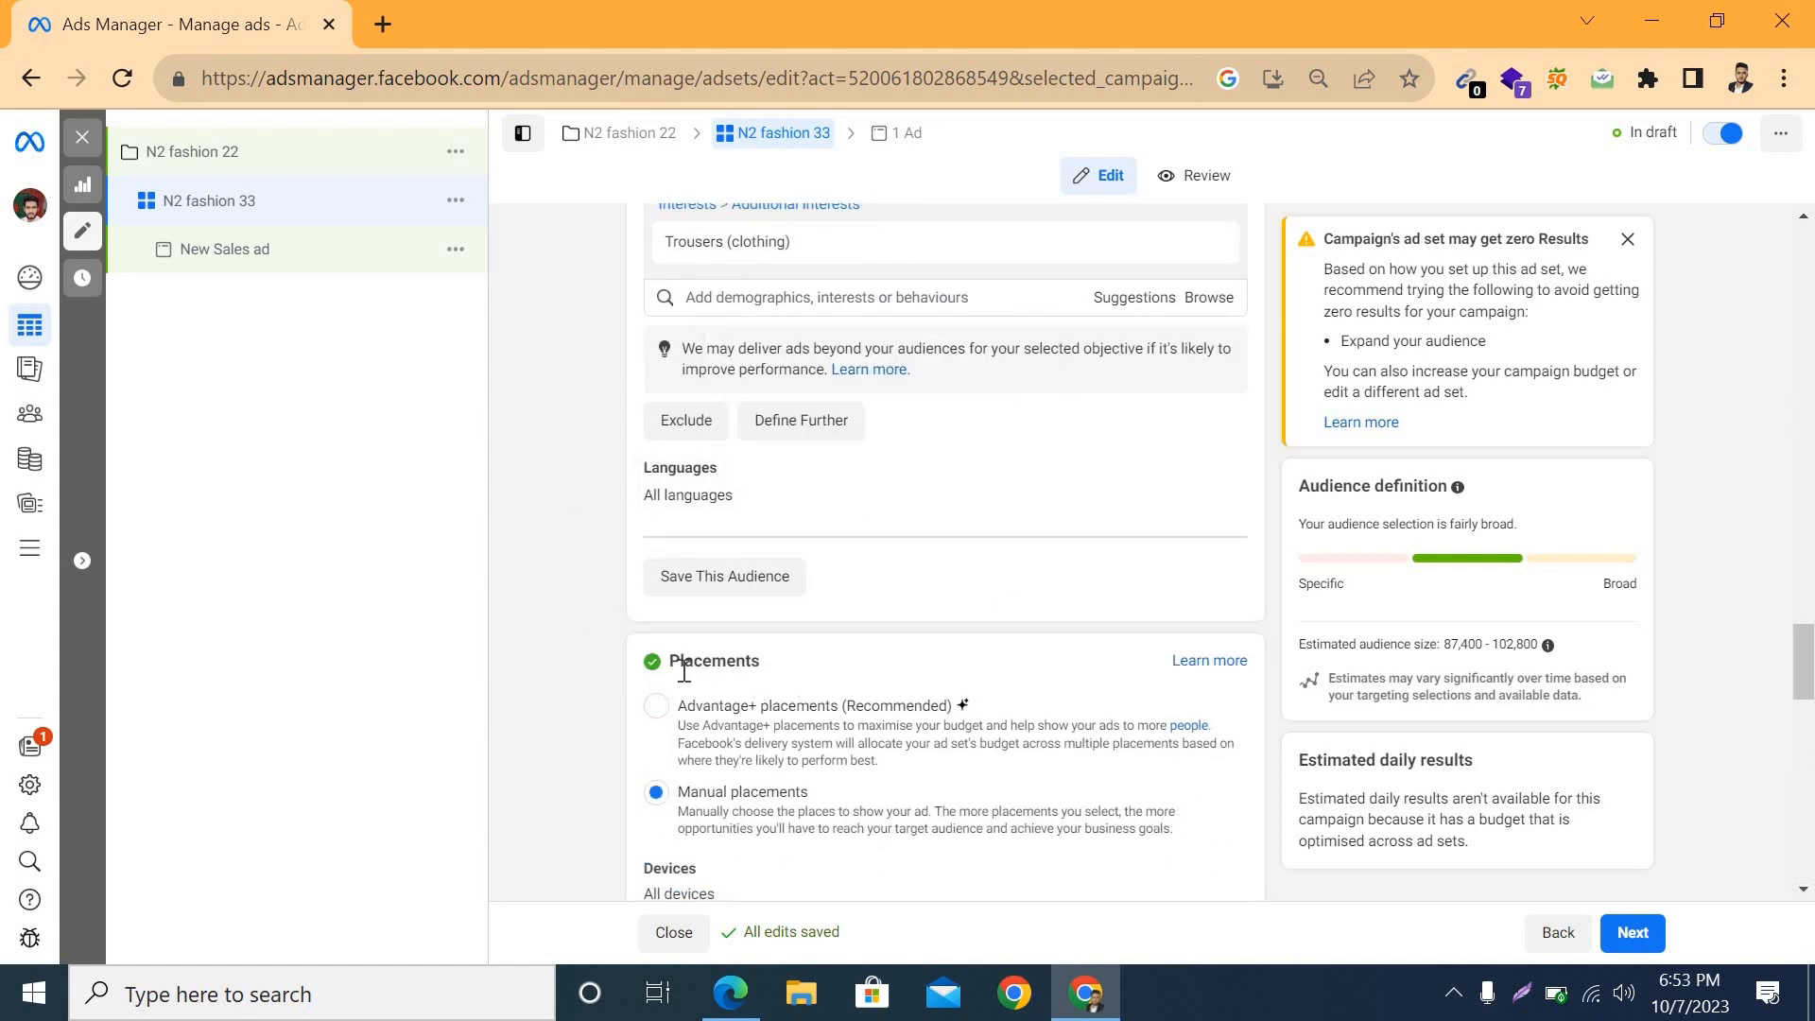
scroll(851, 662, "down", 5)
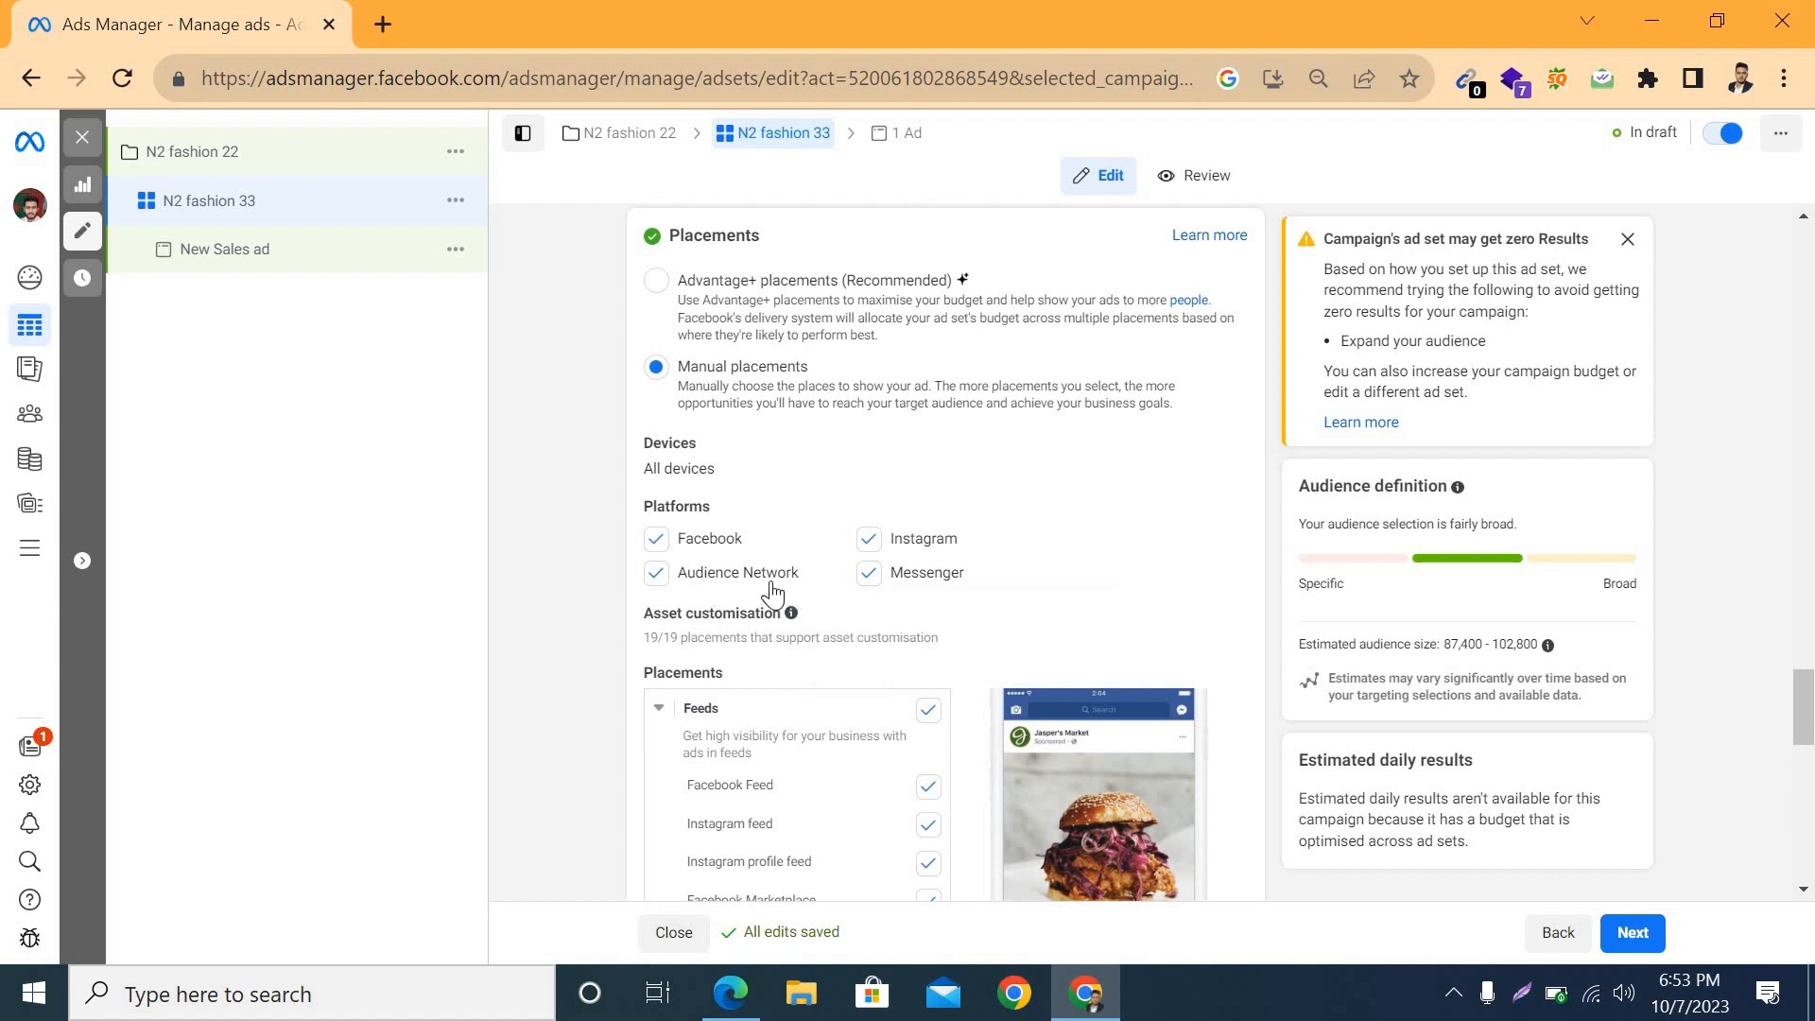
left_click(650, 581)
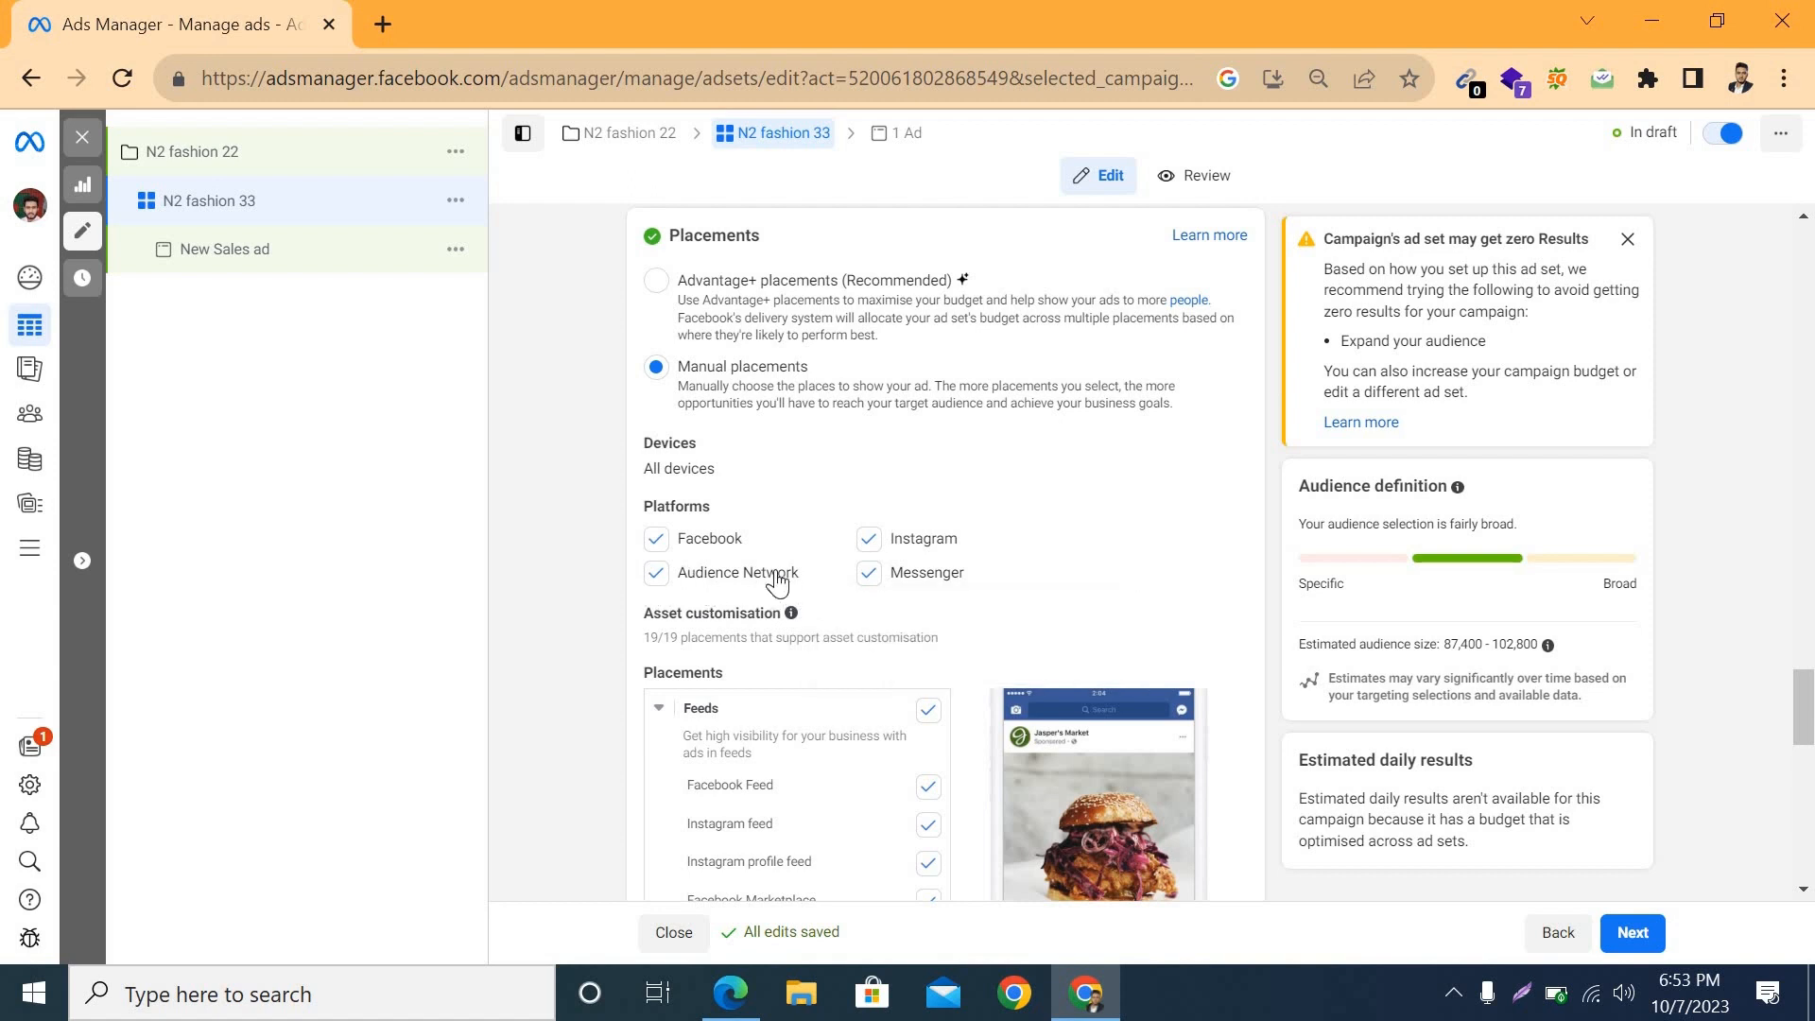
left_click(874, 549)
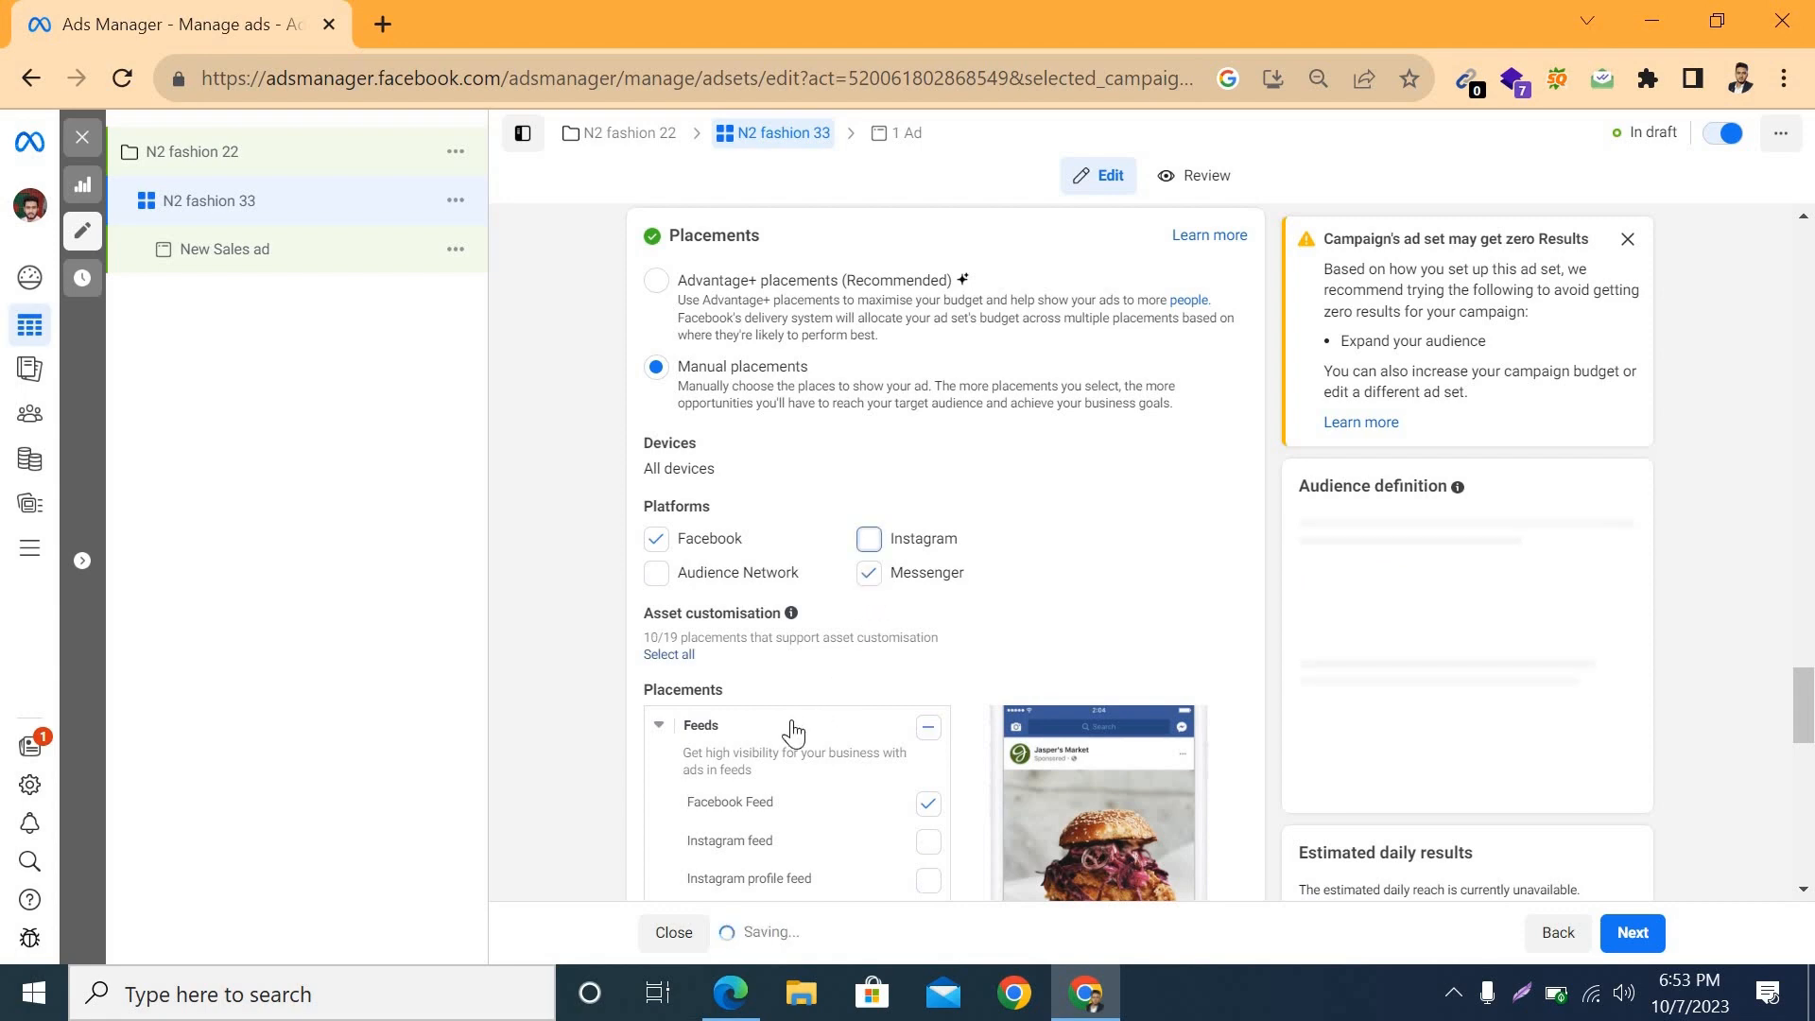
Step: Remove Facebook Marketplace, Facebook in-stream videos, Ads on Facebook Reels and Facebook search results from the manual placements
scroll(786, 728, "down", 5)
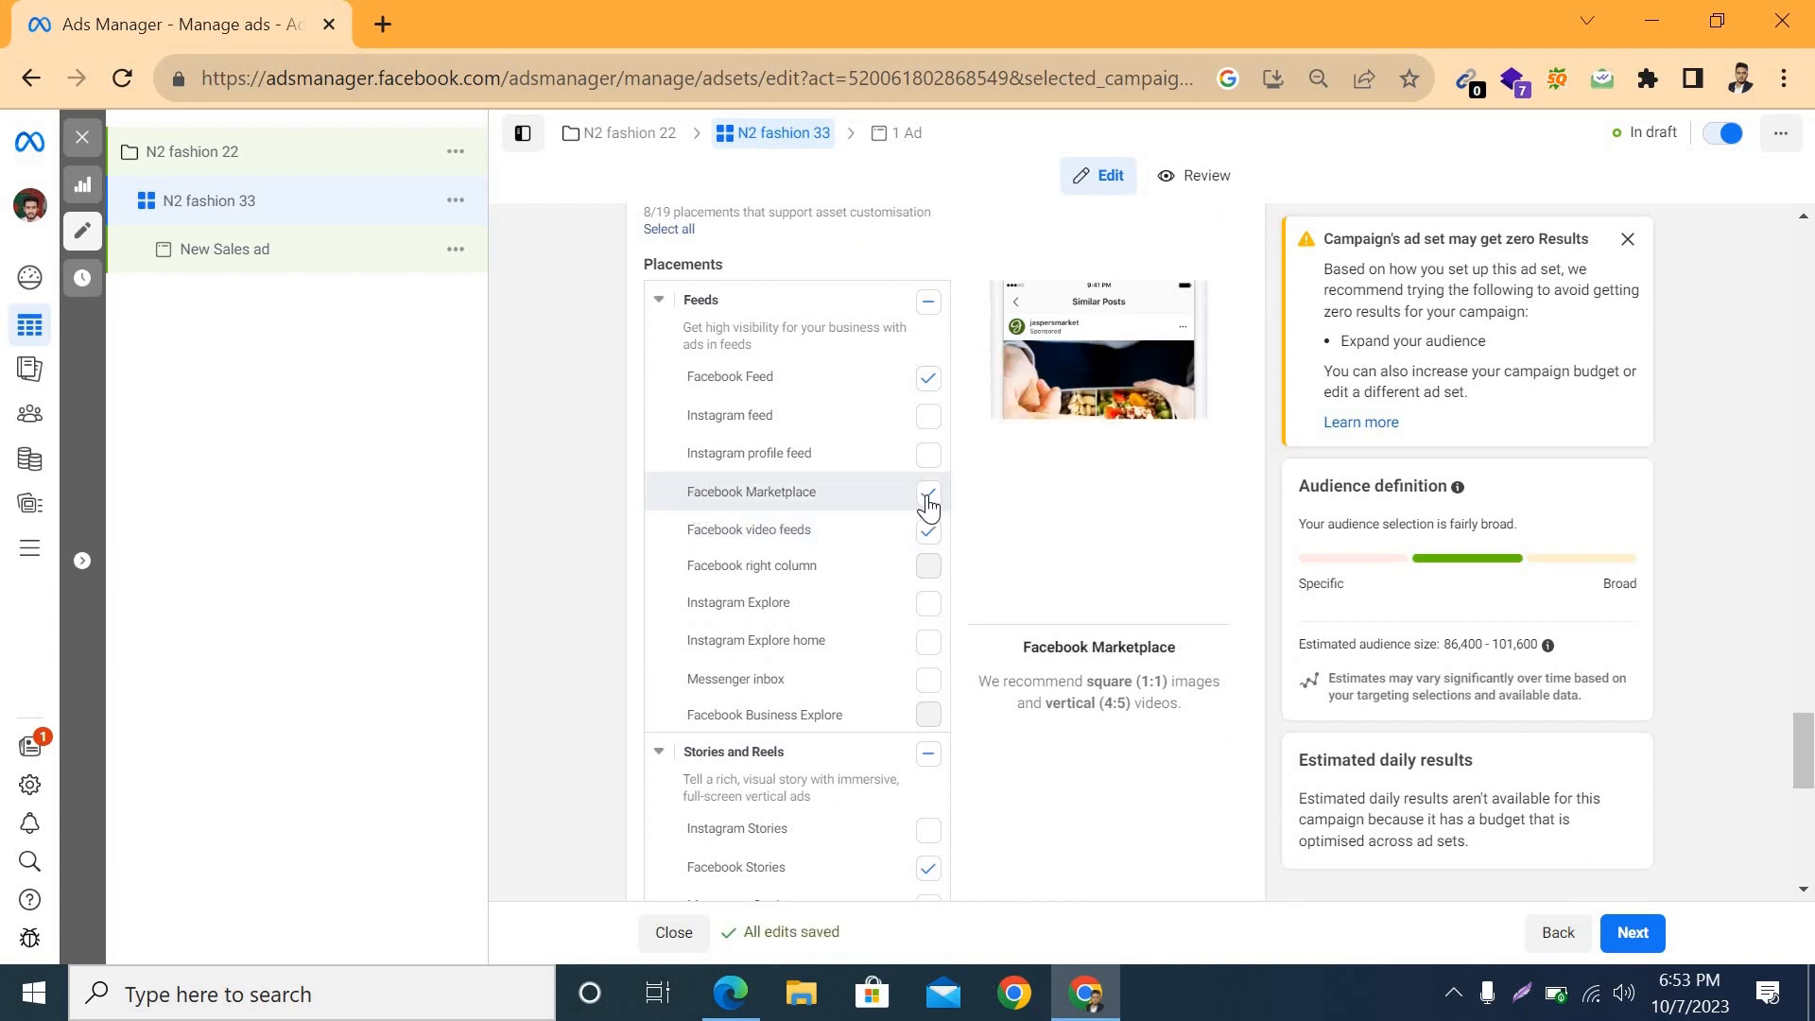
scroll(832, 616, "down", 3)
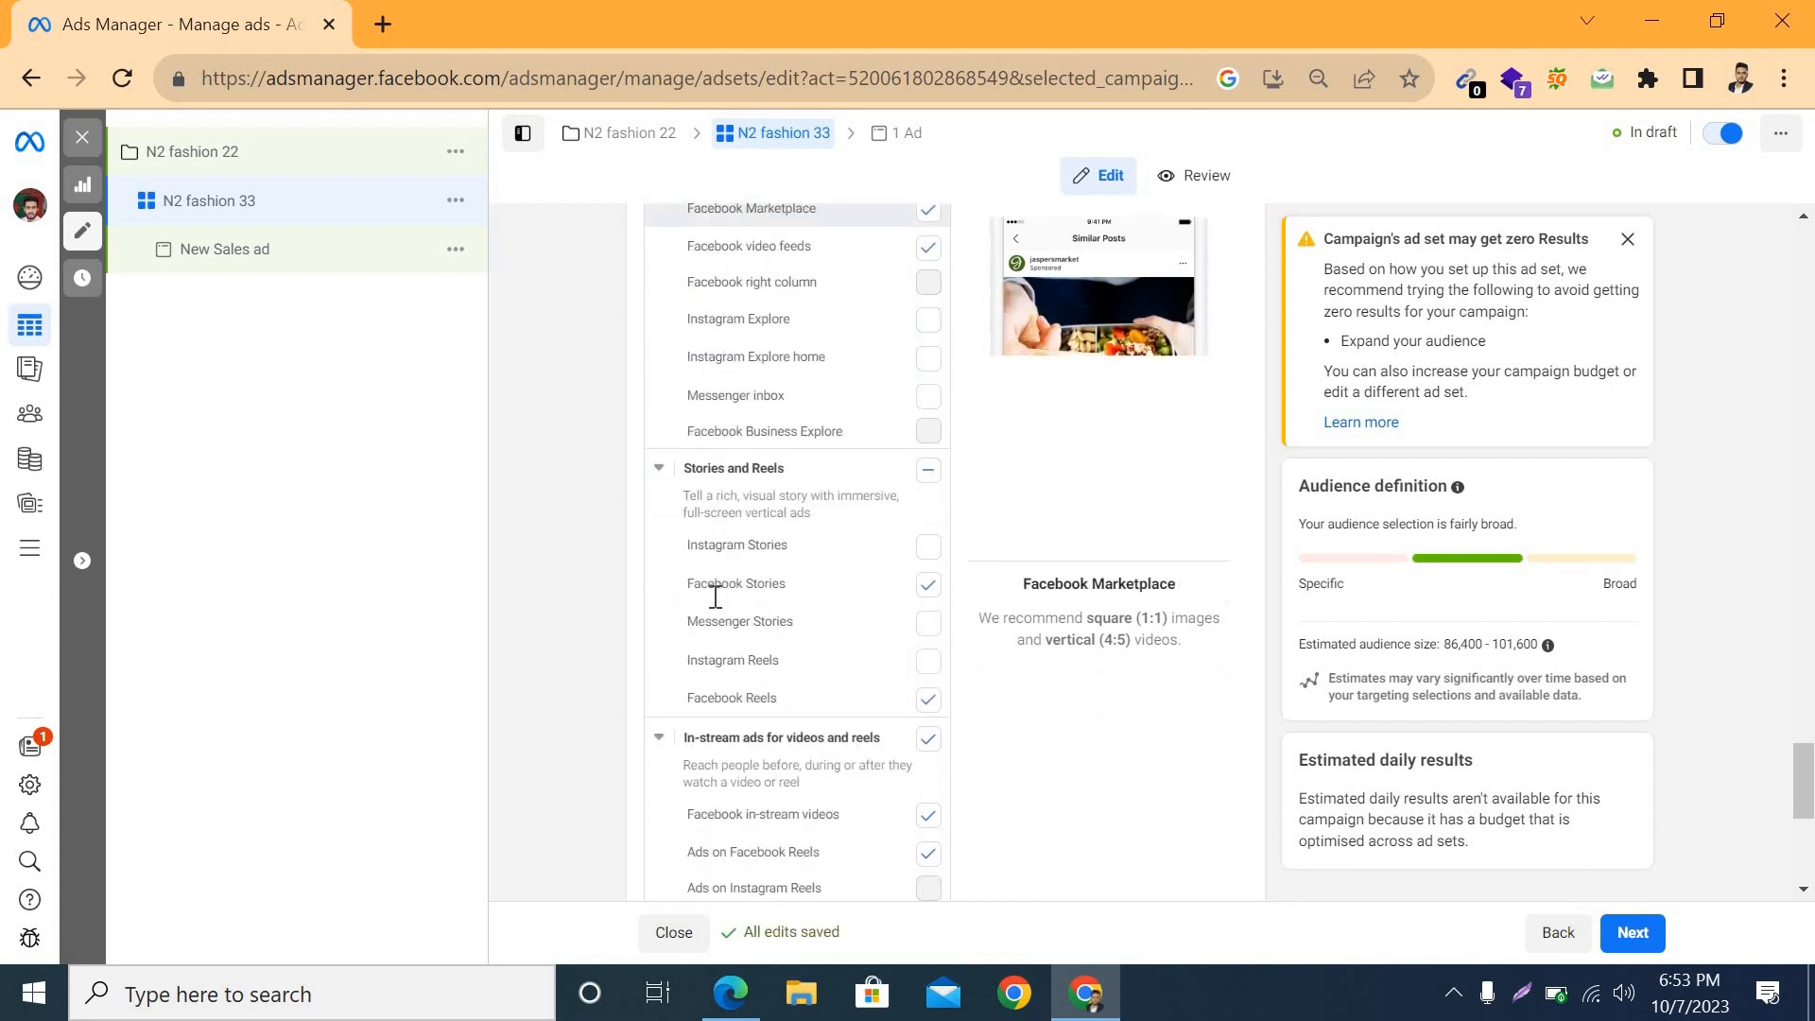
scroll(827, 608, "down", 2)
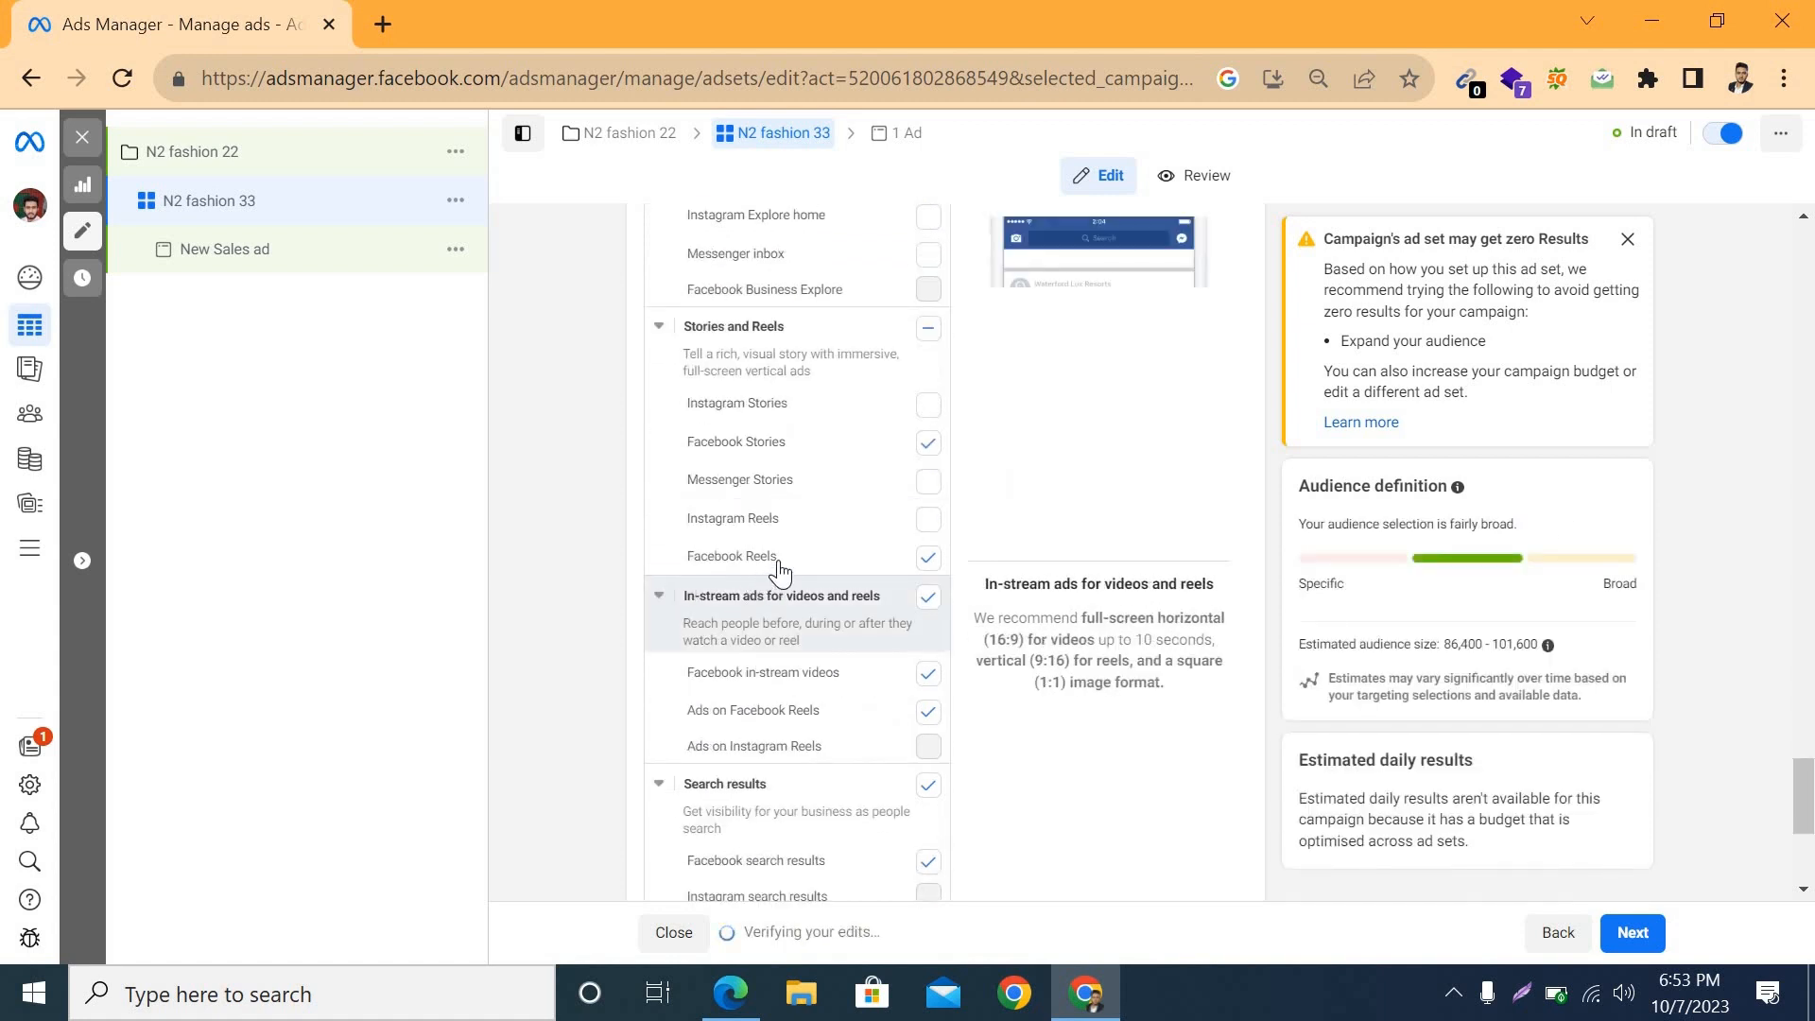
scroll(783, 707, "down", 2)
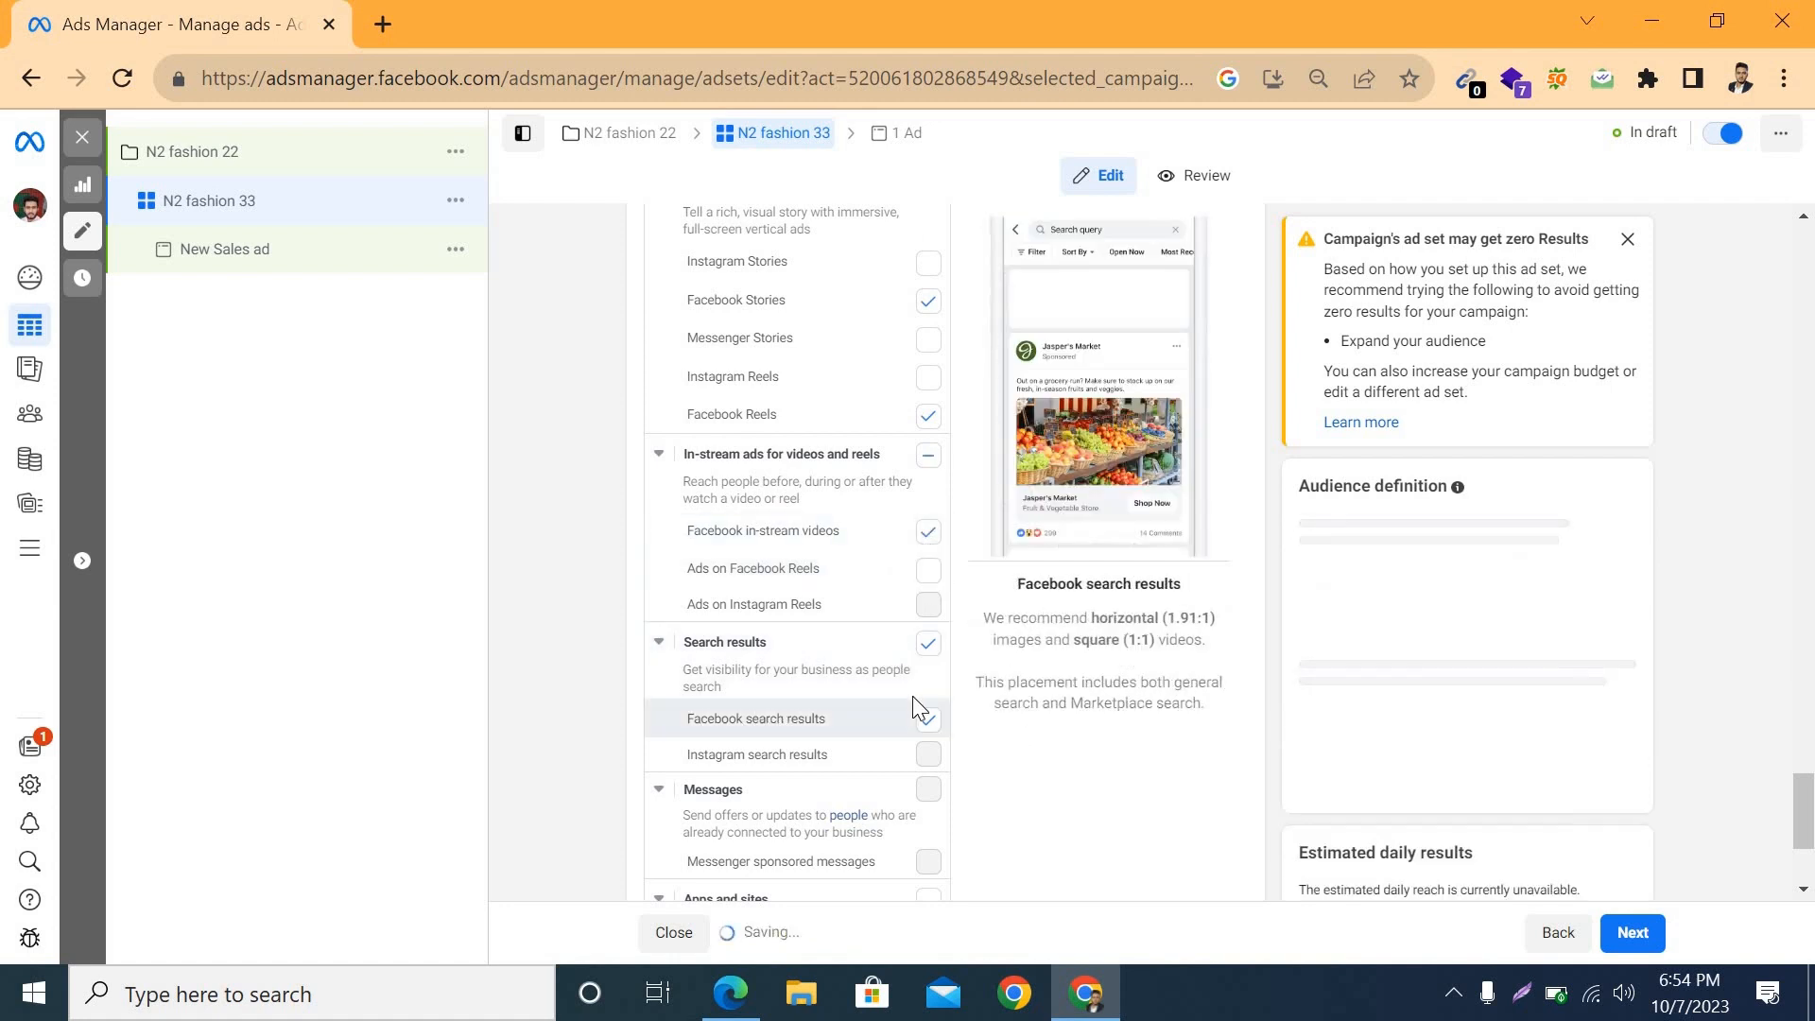
left_click(931, 645)
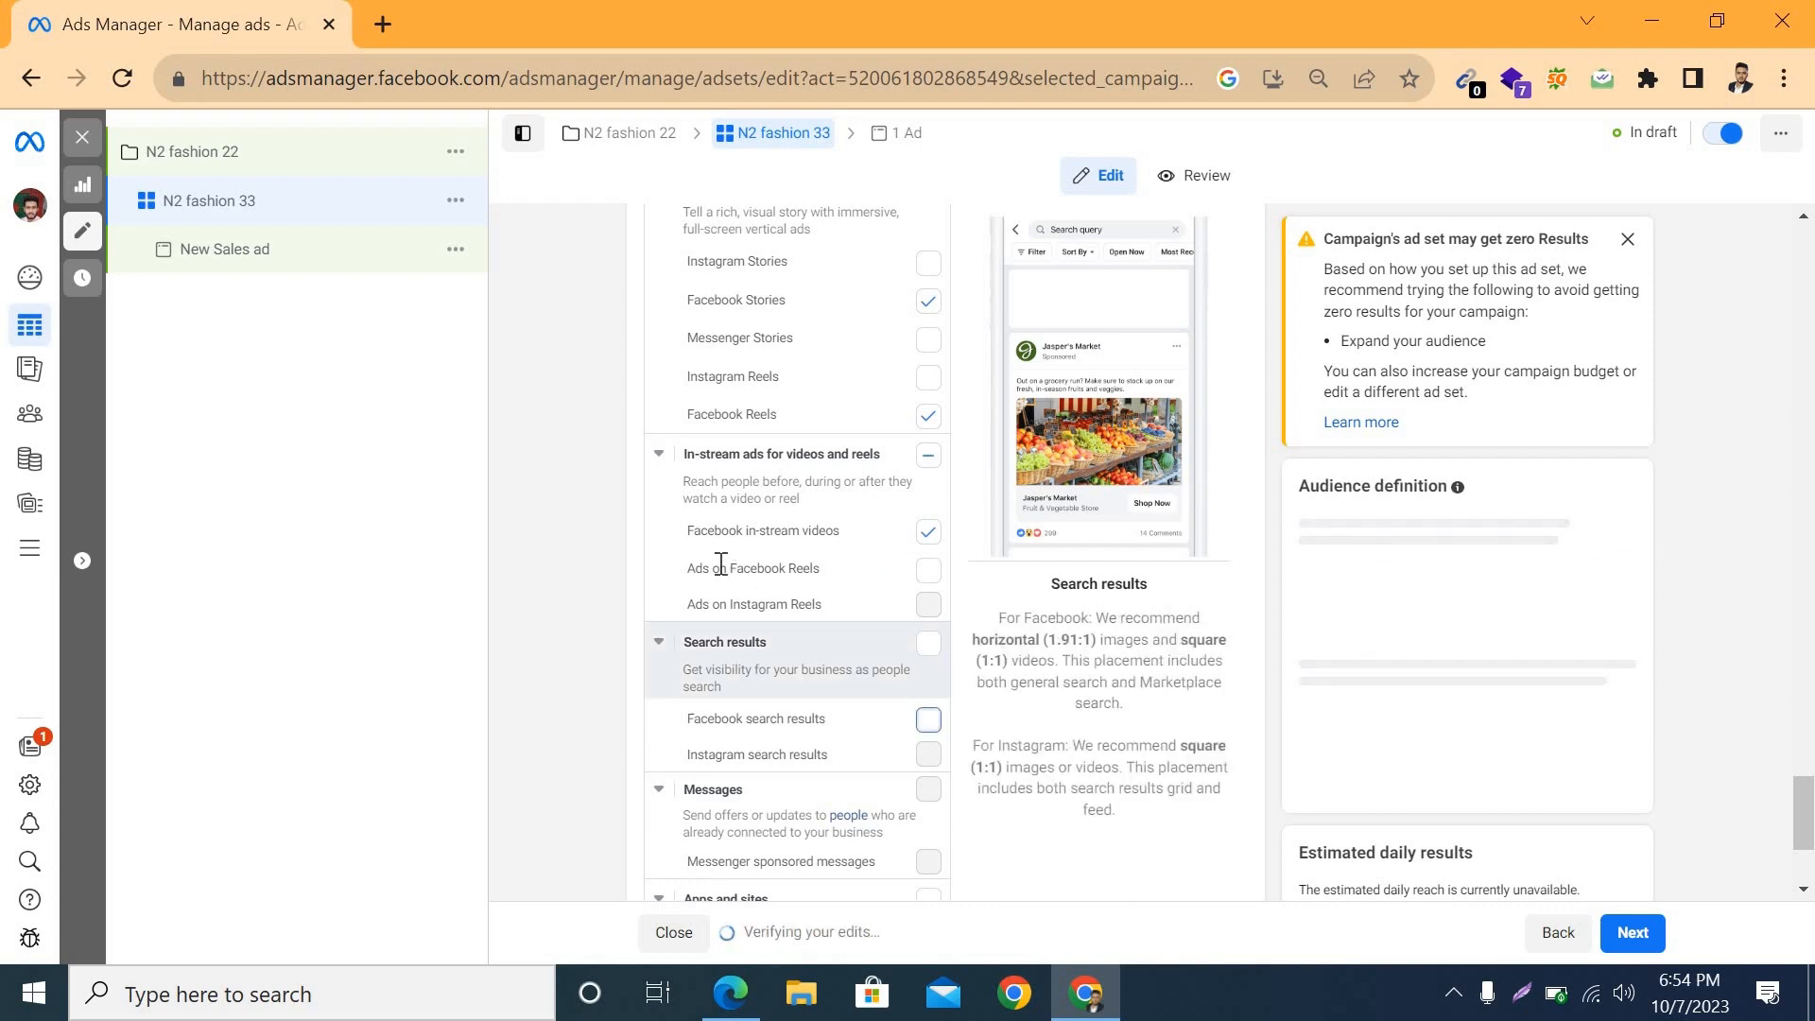
left_click(928, 532)
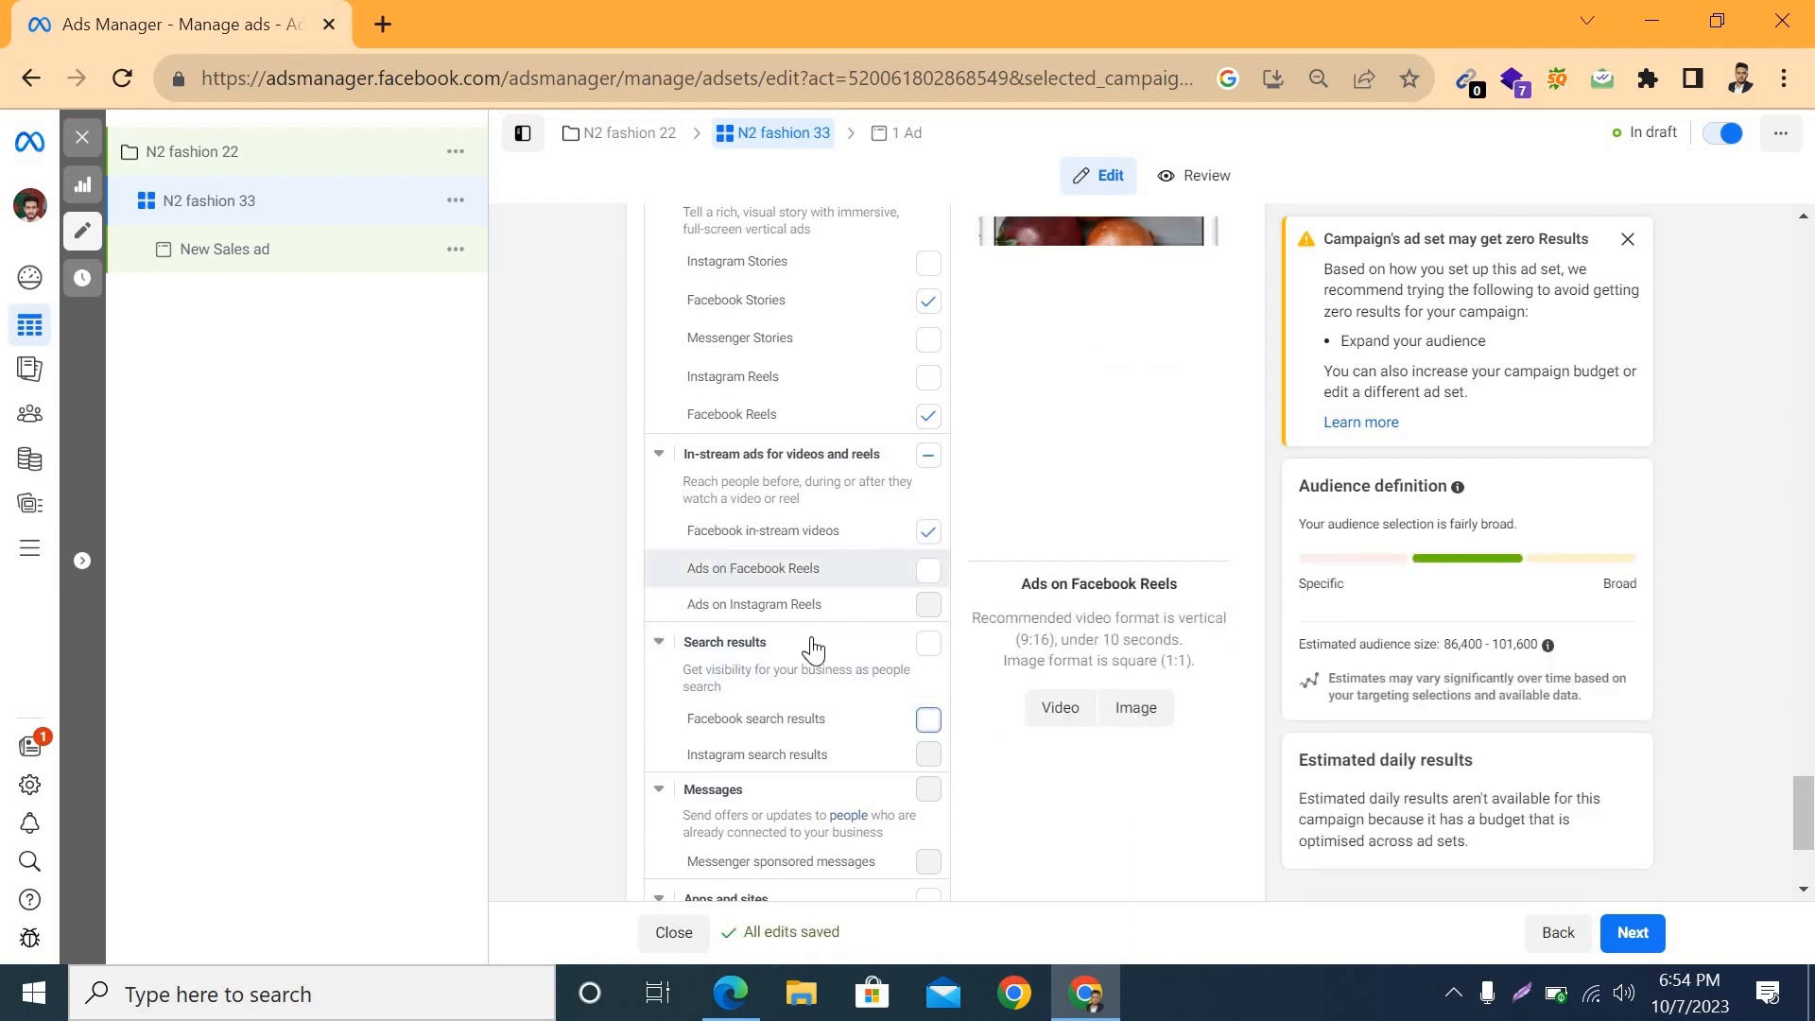
scroll(832, 639, "down", 3)
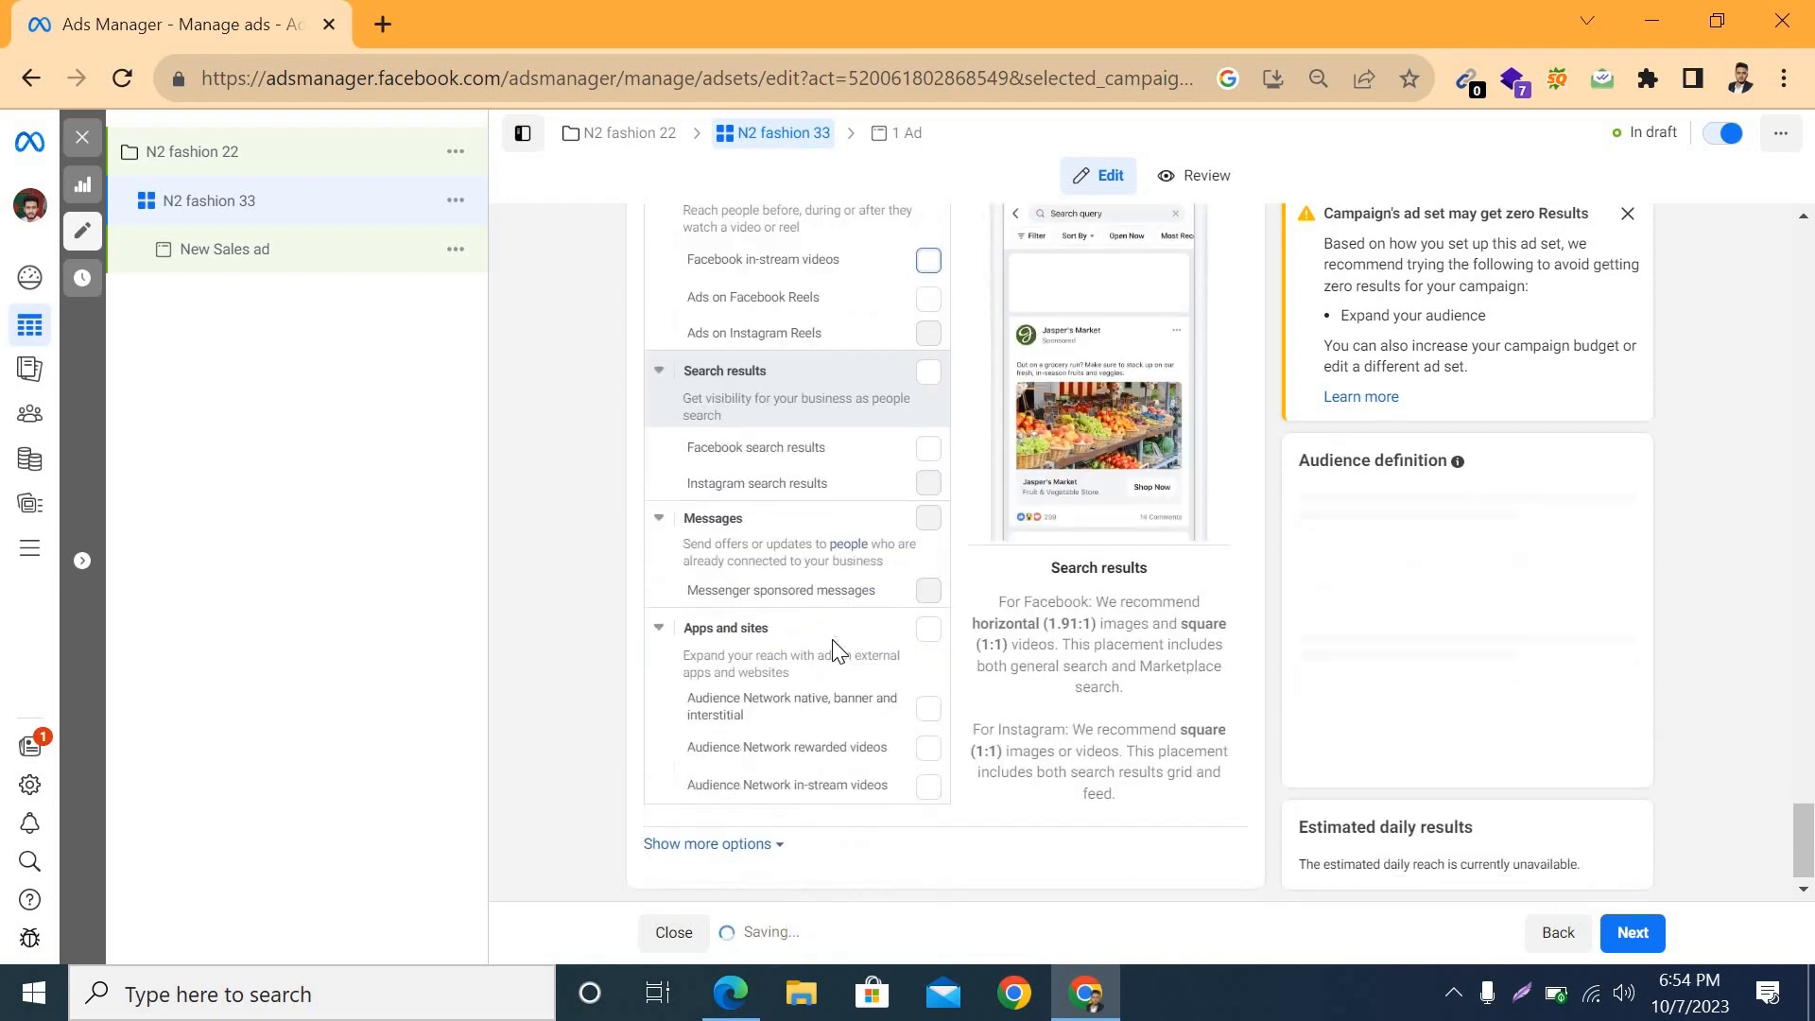
scroll(832, 639, "up", 9)
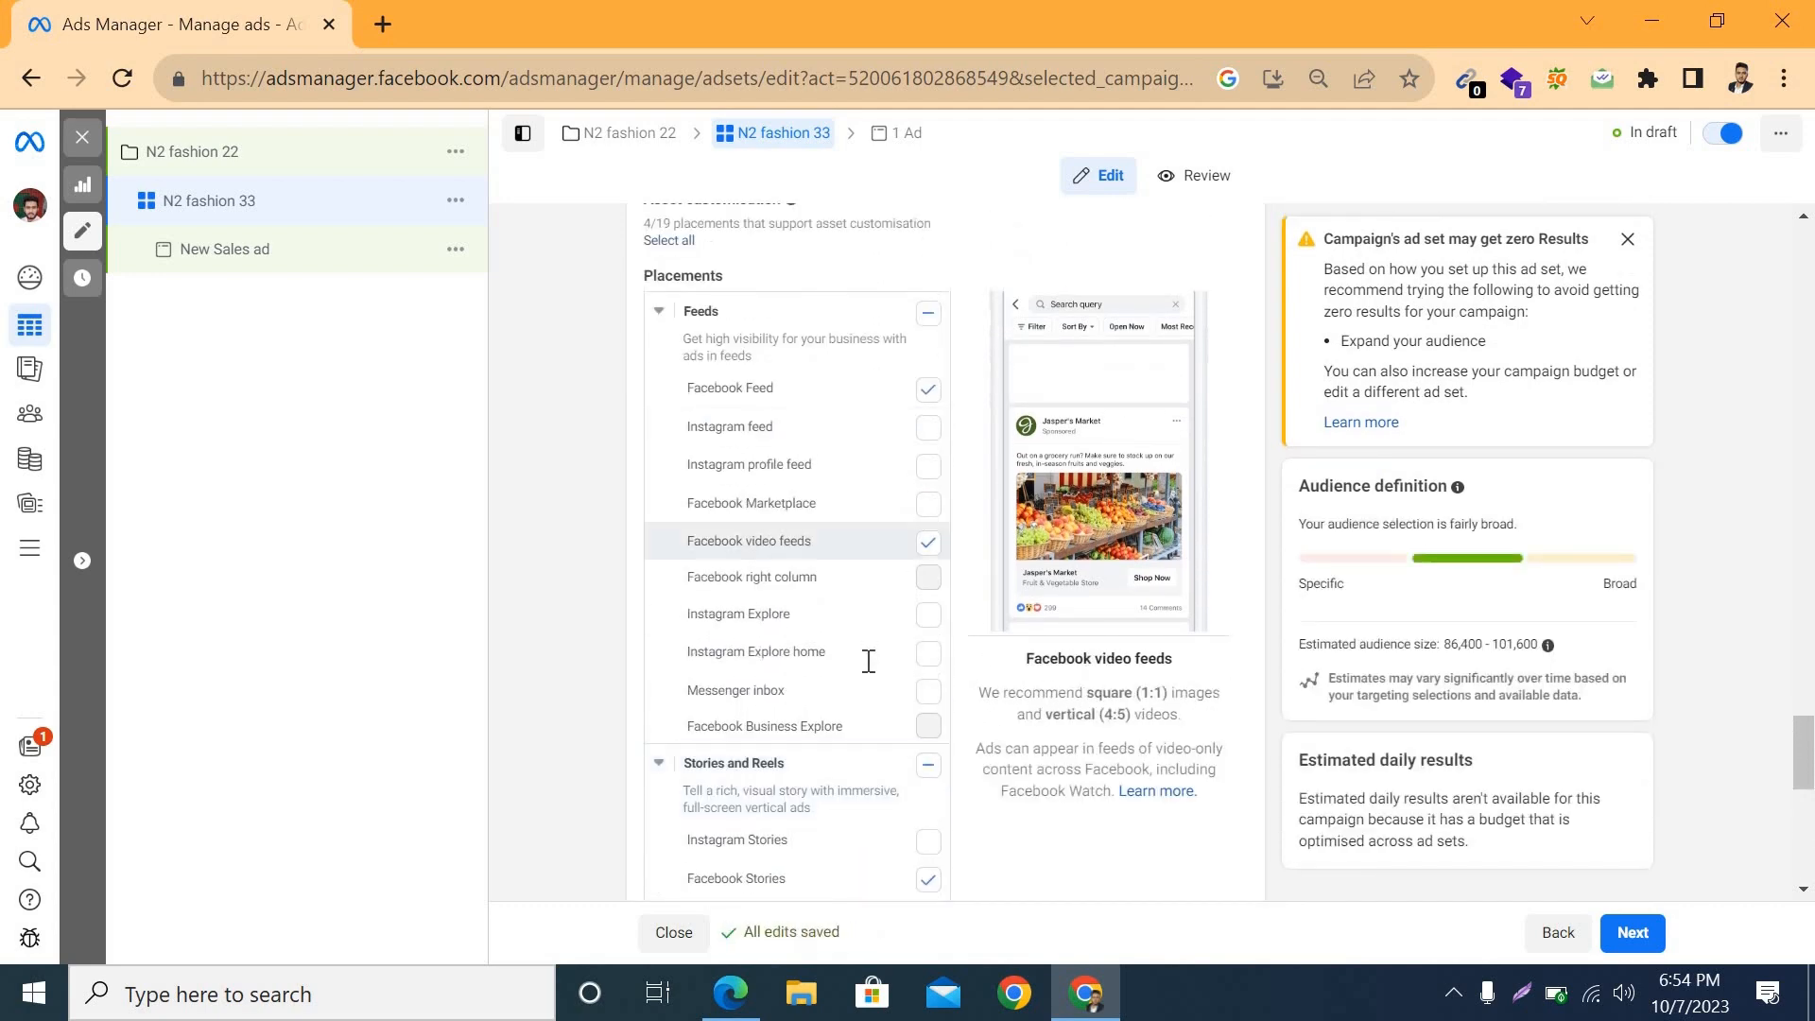
scroll(871, 741, "down", 2)
scroll(865, 662, "down", 5)
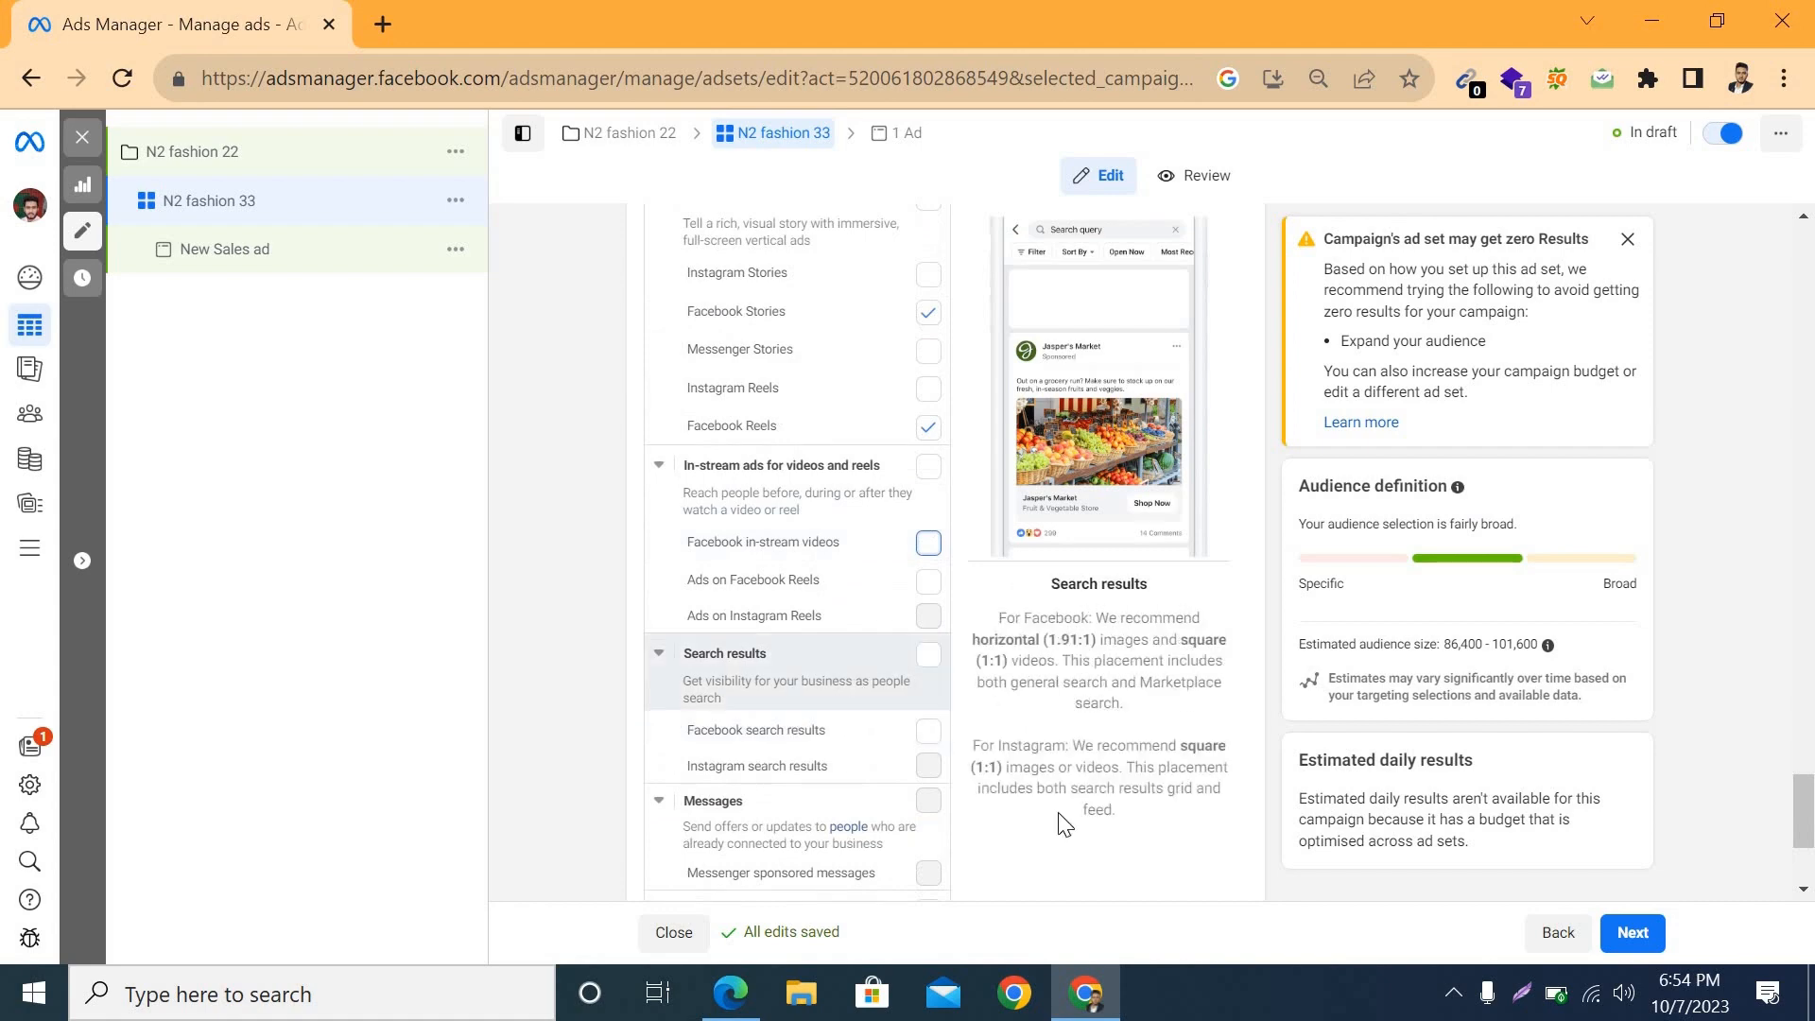
Step: Continue from the ad set to the ad level and rename the ad as New Sales ad 44
scroll(1062, 827, "down", 3)
scroll(1180, 843, "up", 10)
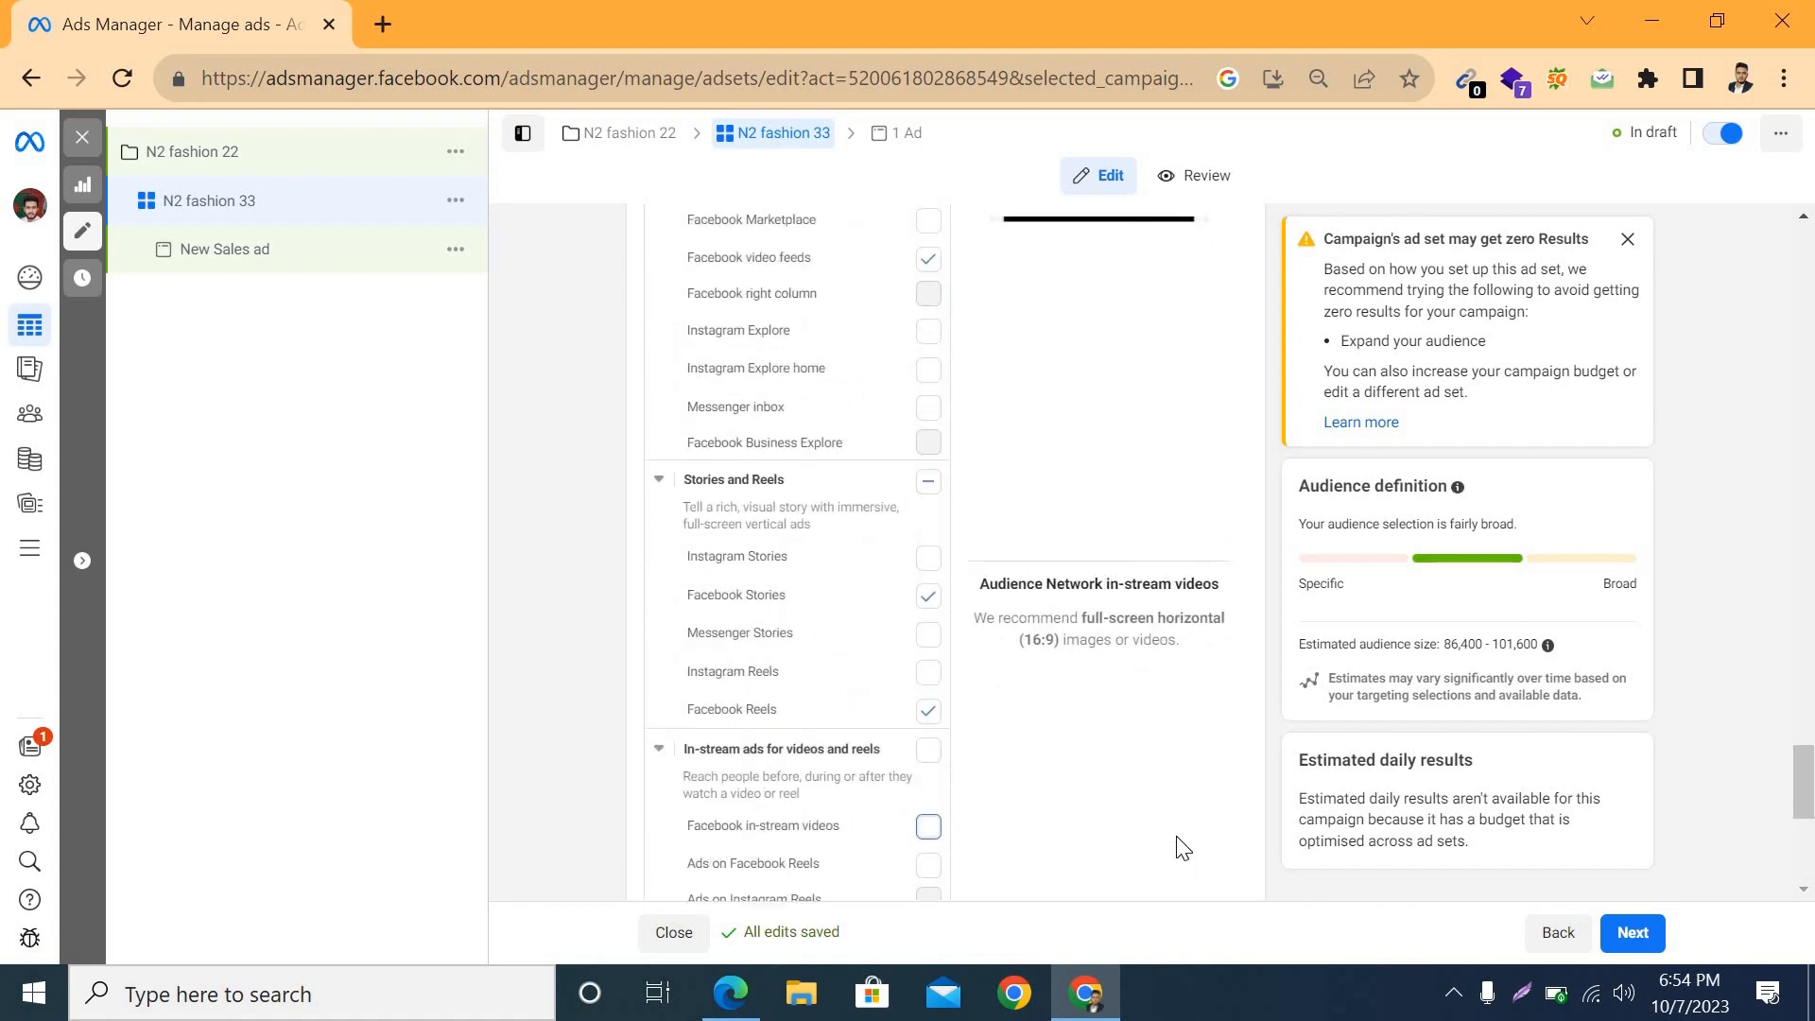
scroll(1102, 828, "down", 3)
scroll(1101, 828, "up", 5)
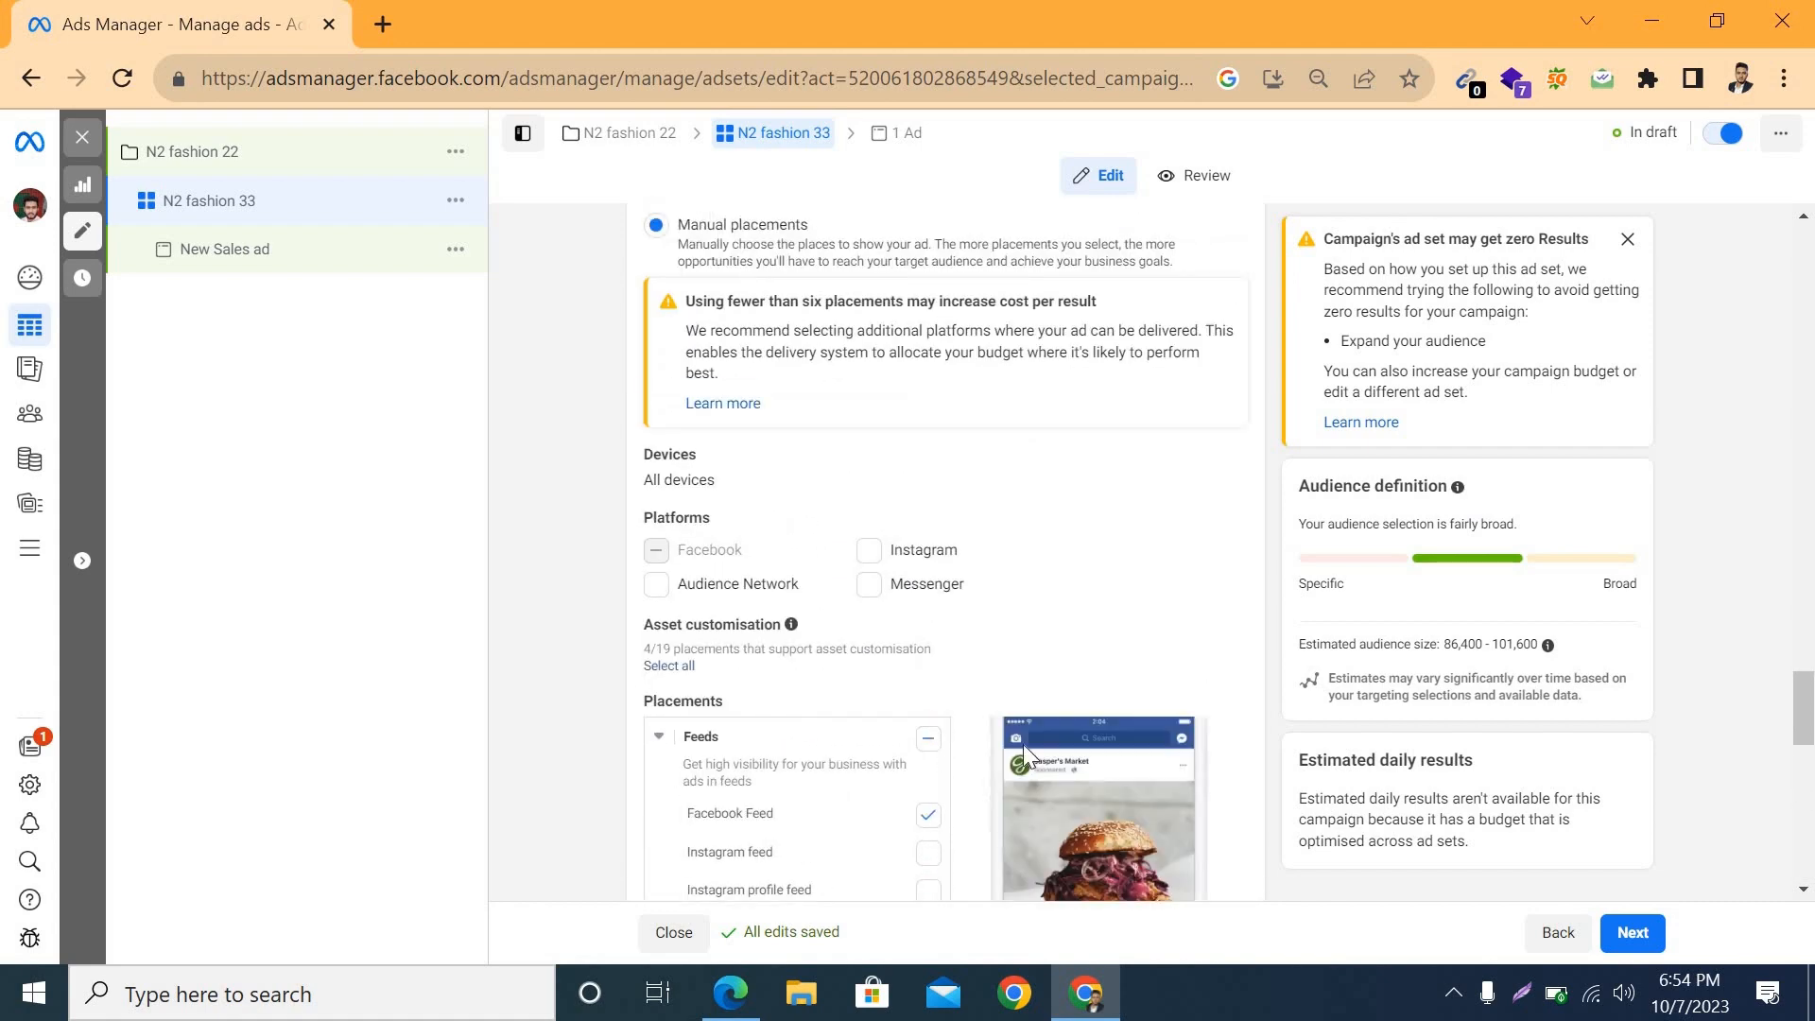
scroll(1023, 745, "down", 4)
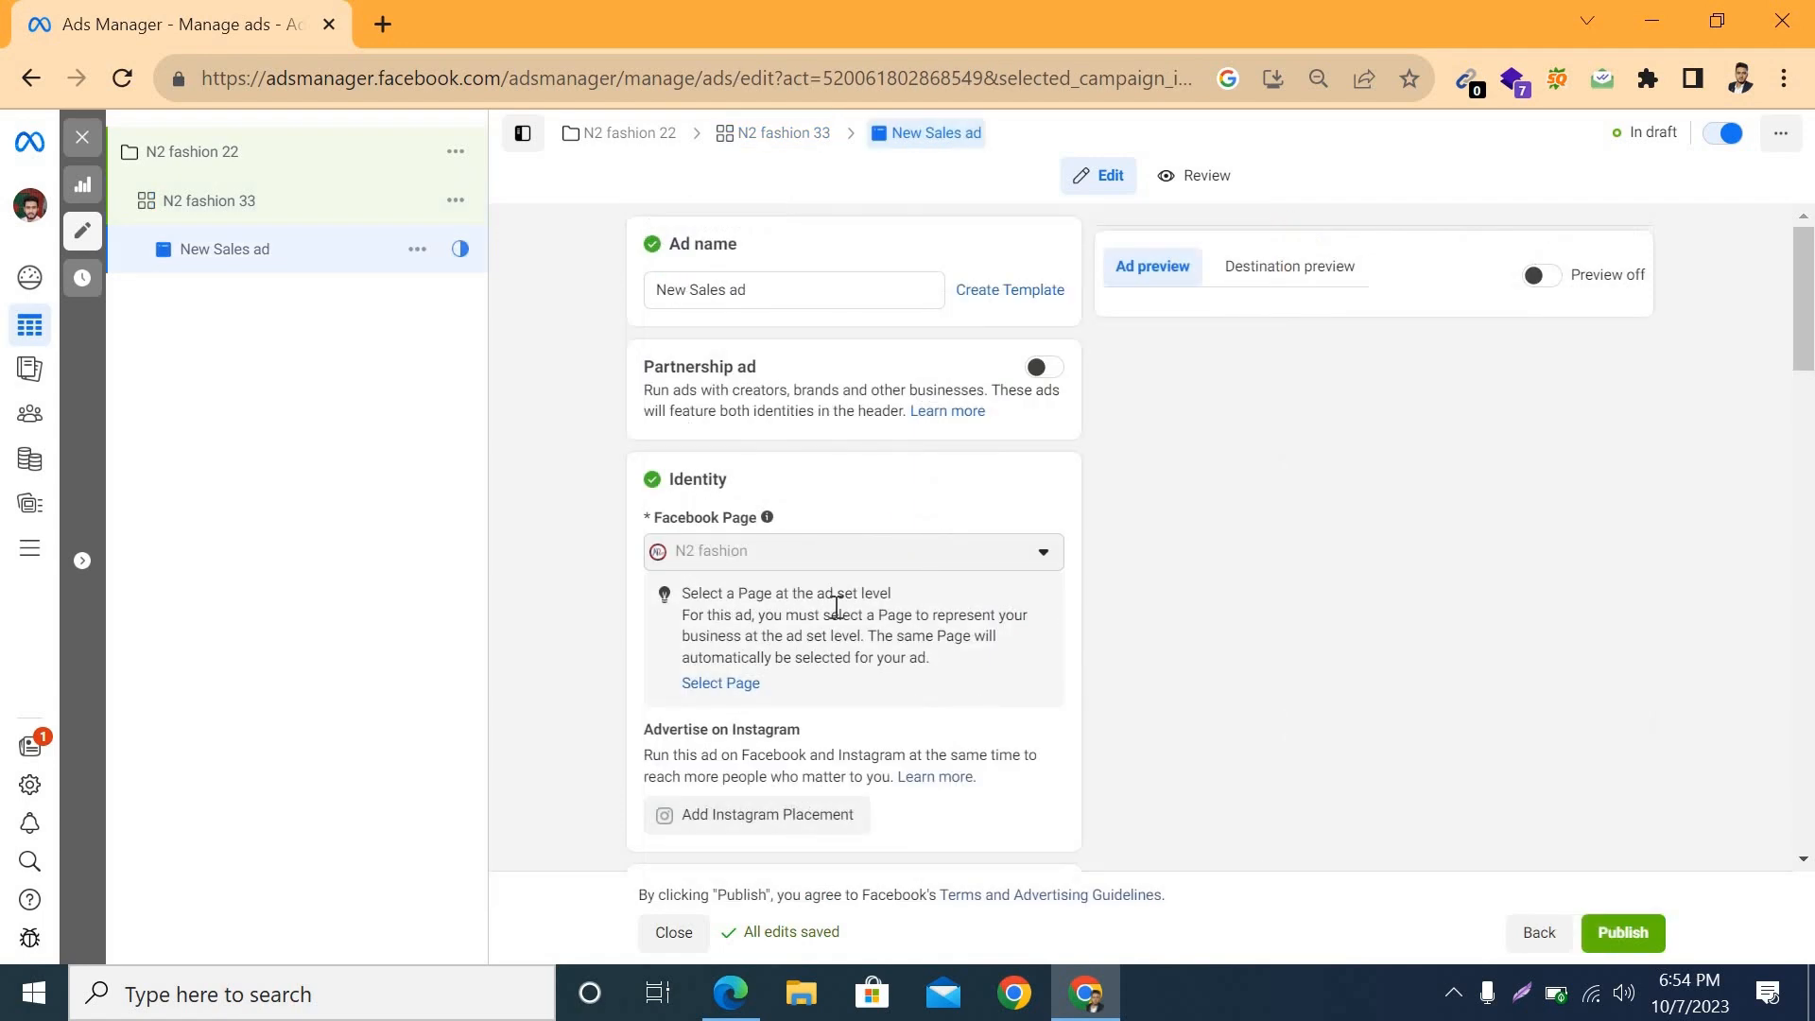
left_click(785, 289)
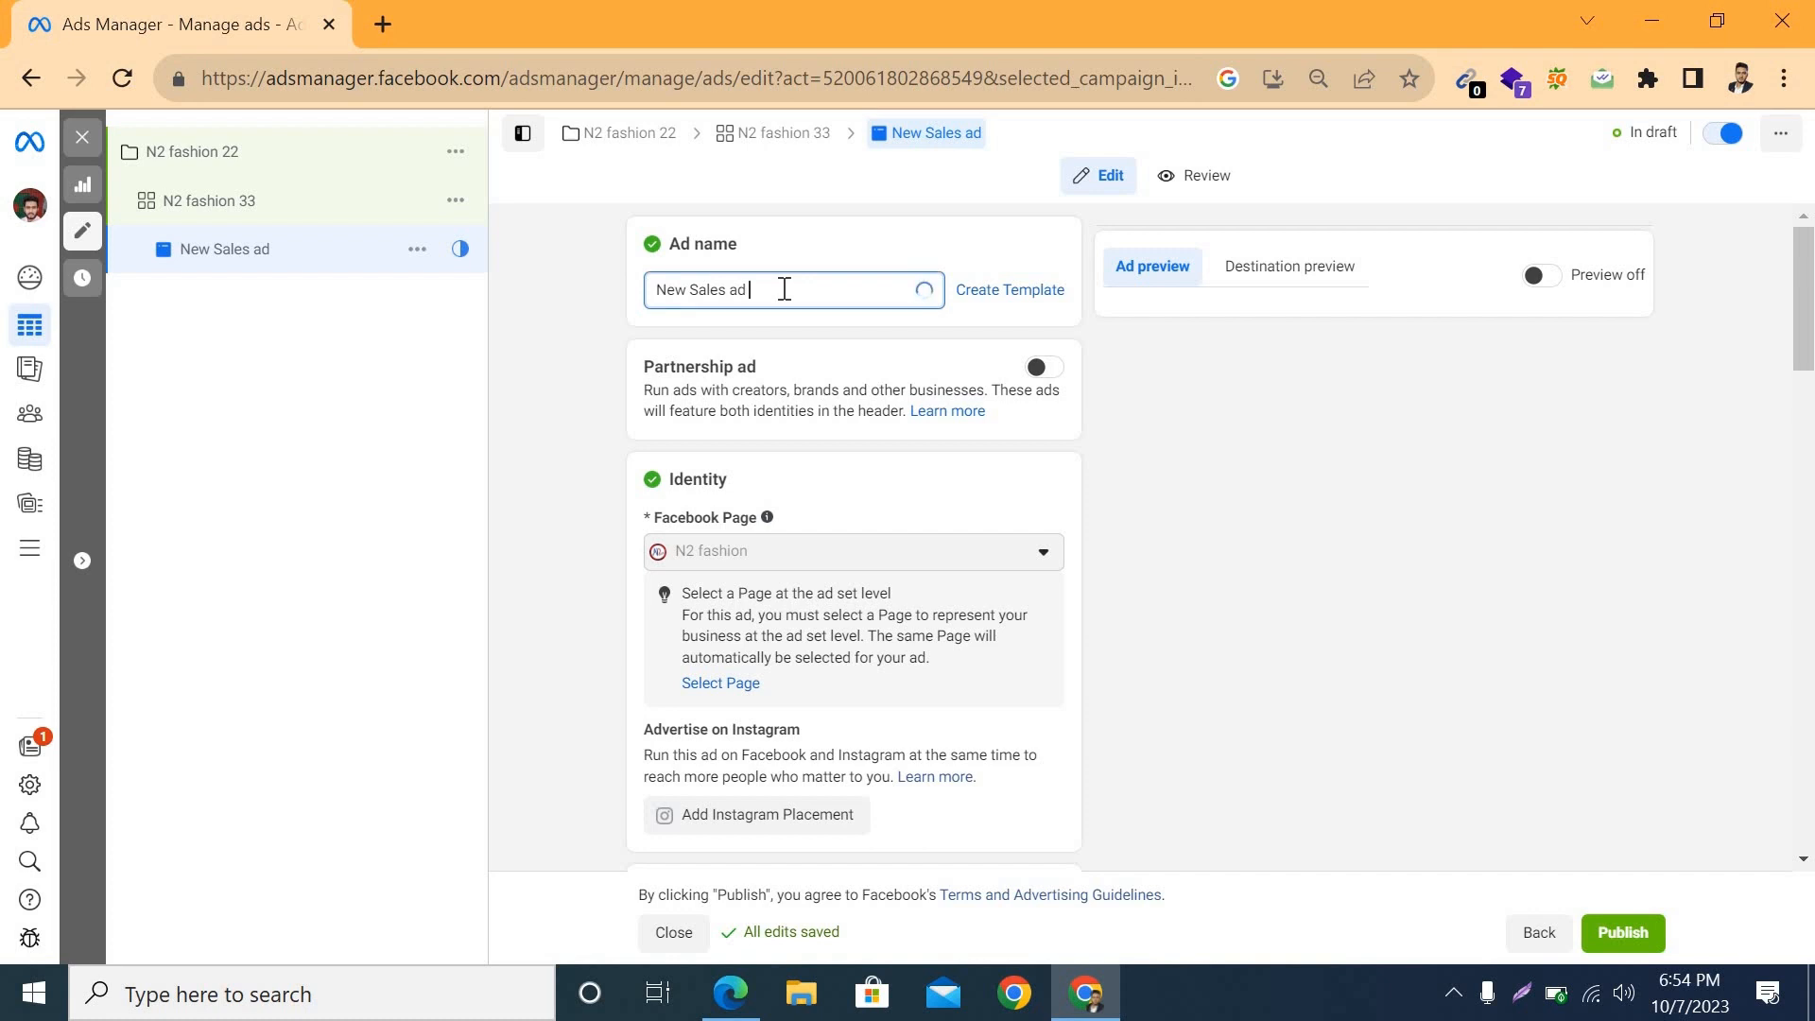
type("44")
Step: Set the ad setup to Use existing post and choose the Men's Trouser Facebook post dated 7 Oct 2023
scroll(866, 639, "down", 3)
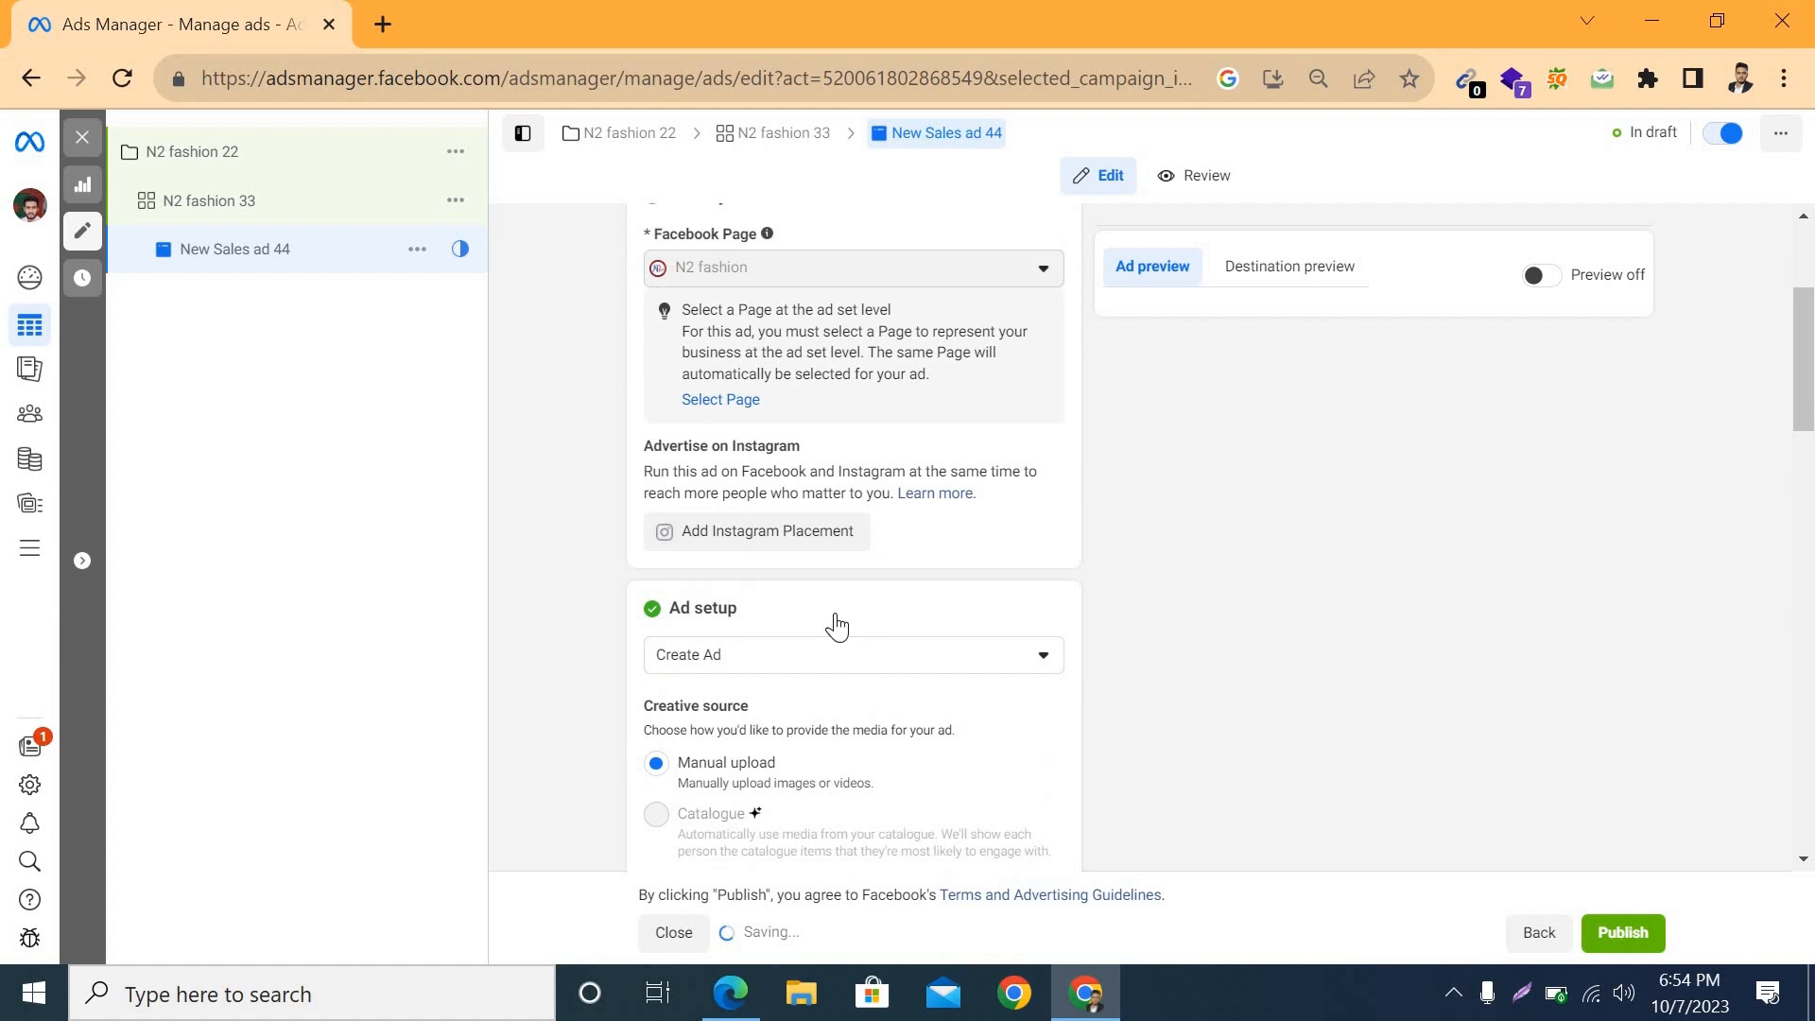
scroll(831, 624, "down", 2)
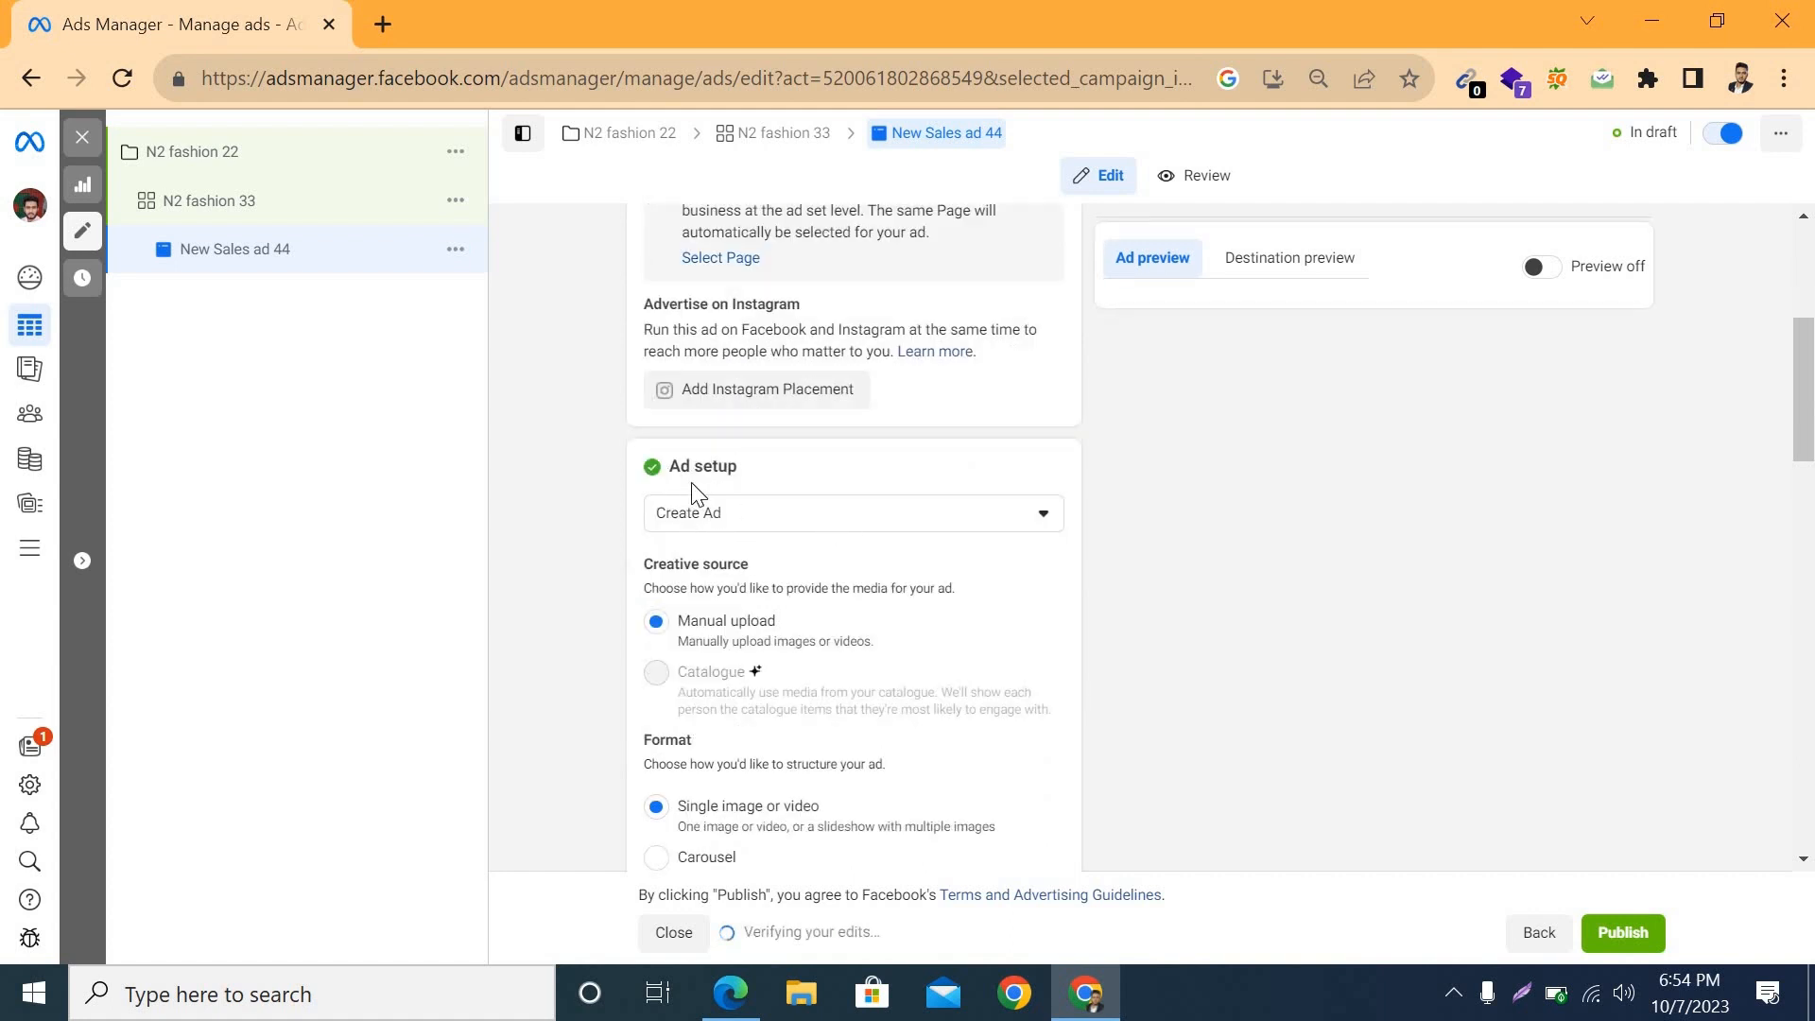
left_click(930, 522)
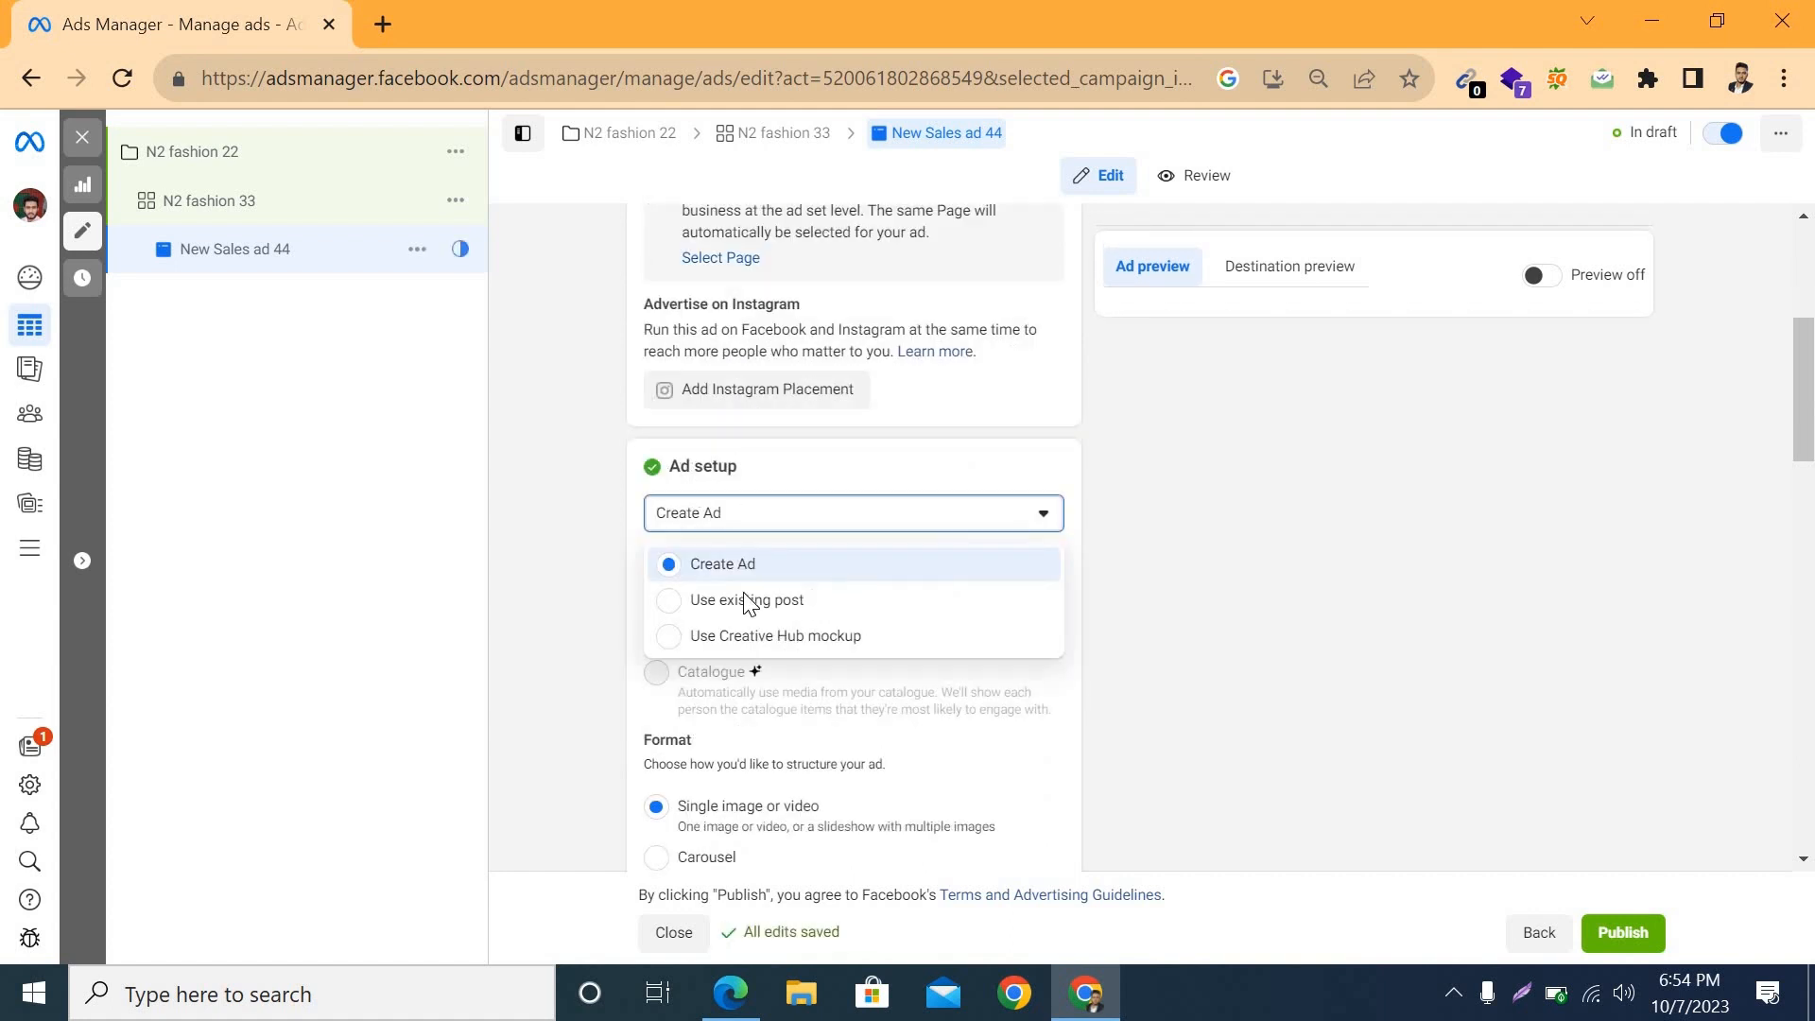
left_click(797, 601)
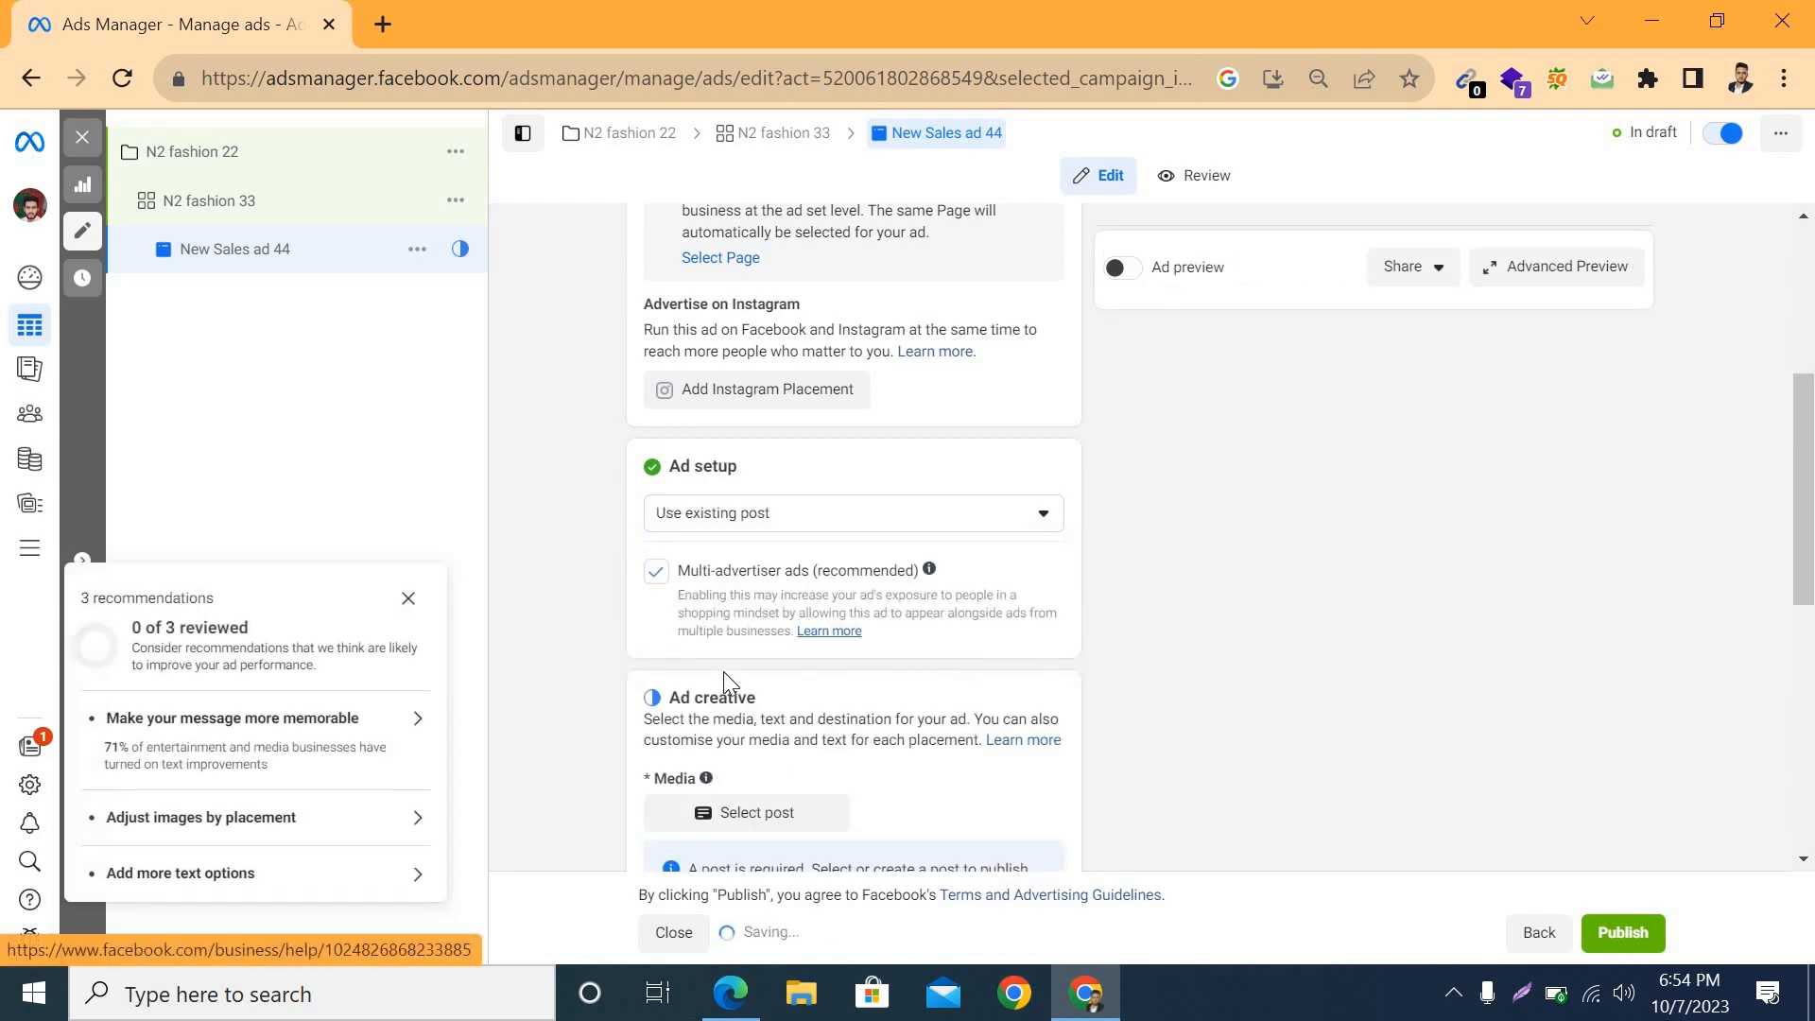
scroll(1218, 661, "down", 3)
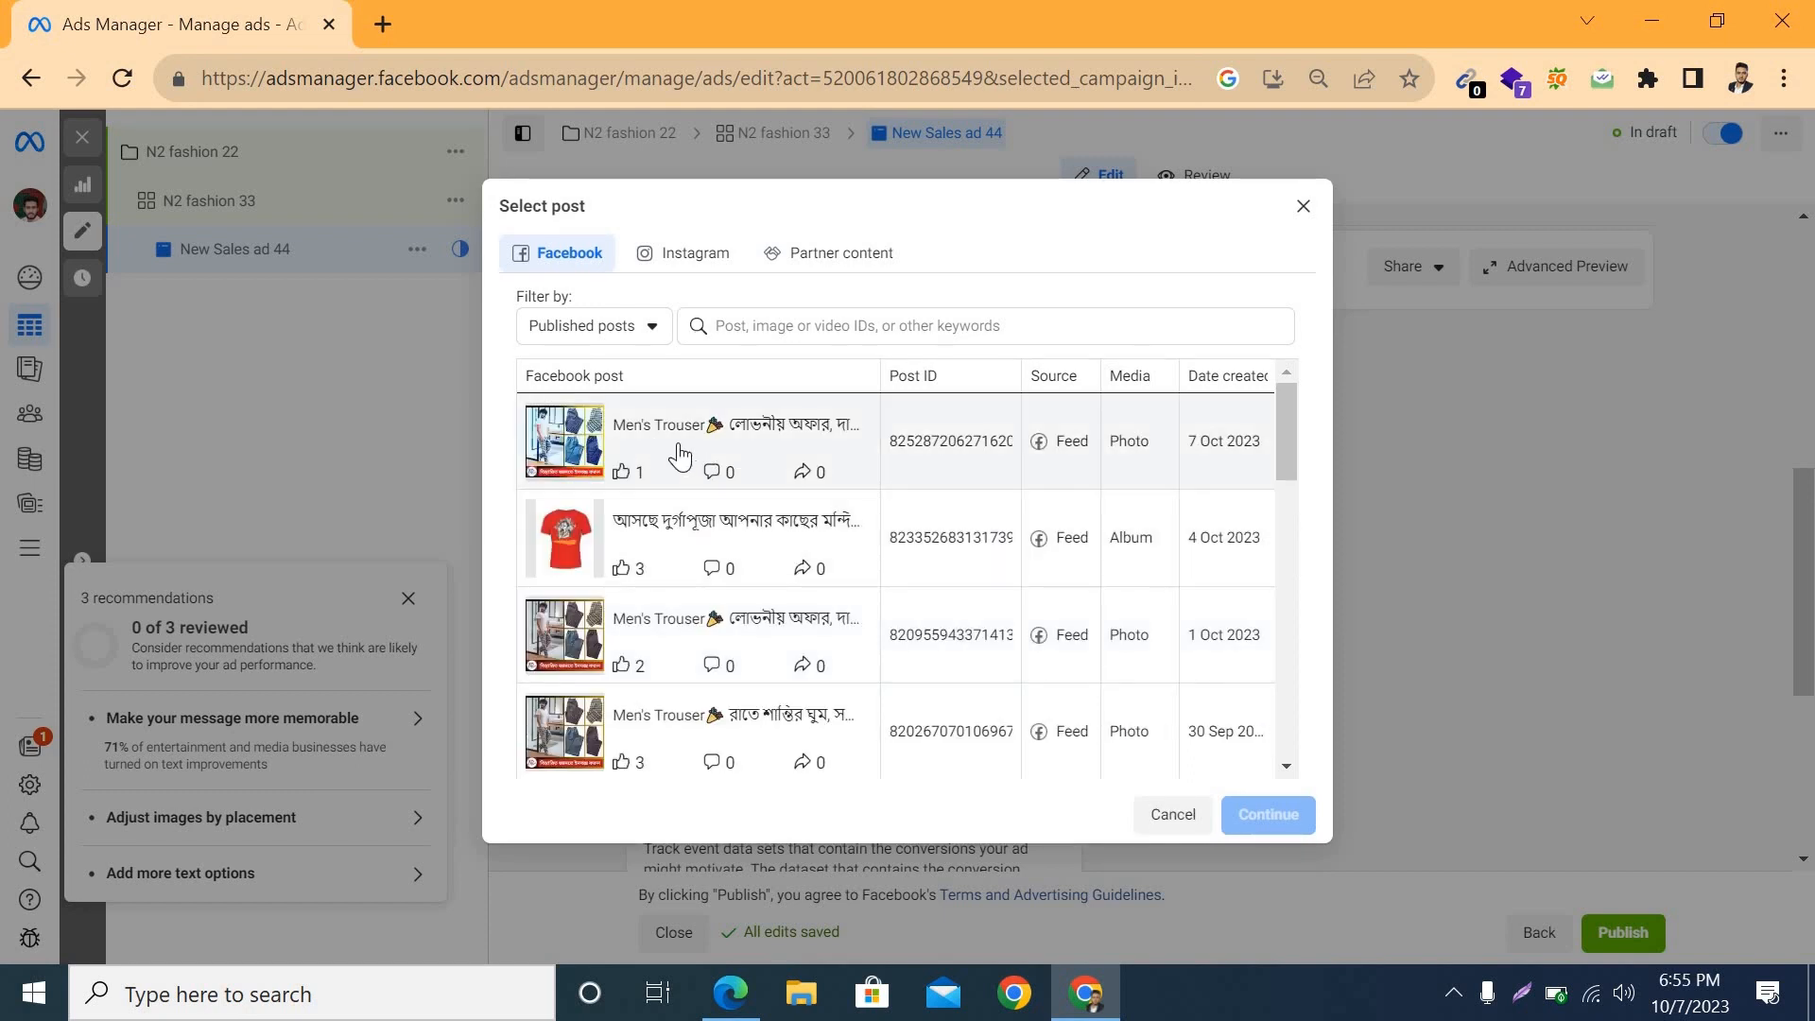
left_click(680, 456)
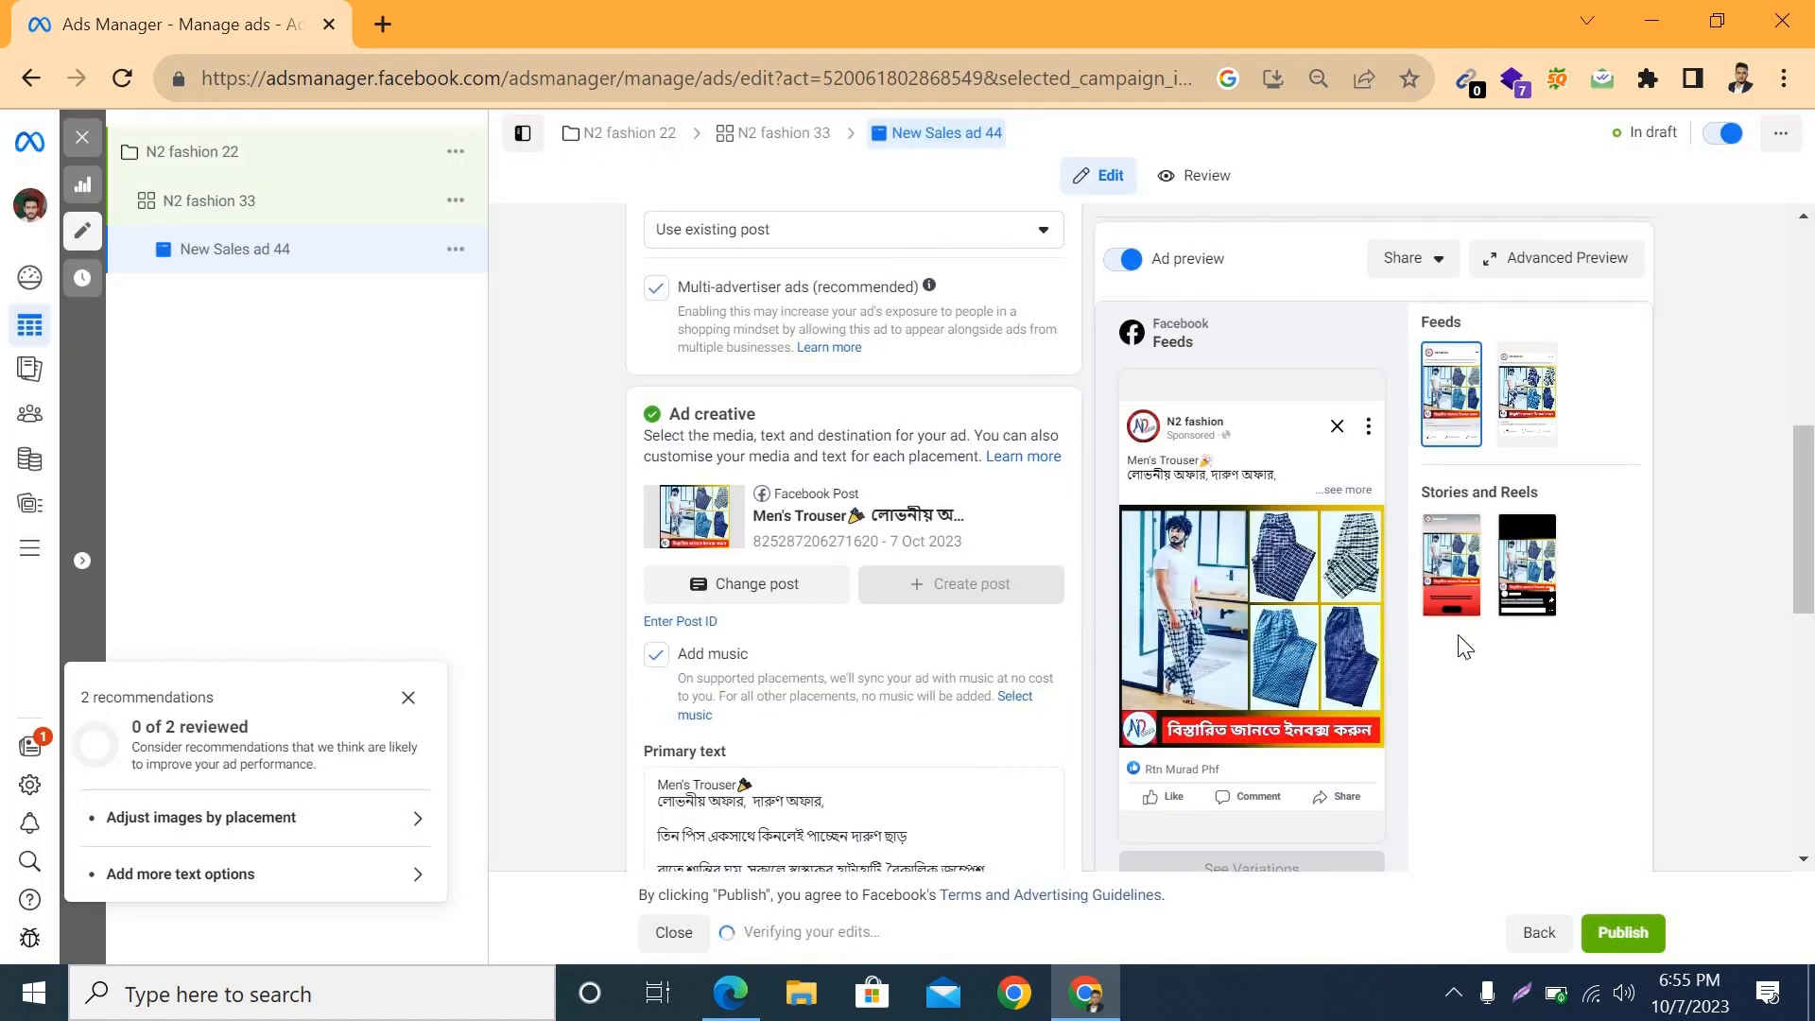
Step: Add a Send Message call to action to the ad and update the original post with it
scroll(1292, 681, "up", 6)
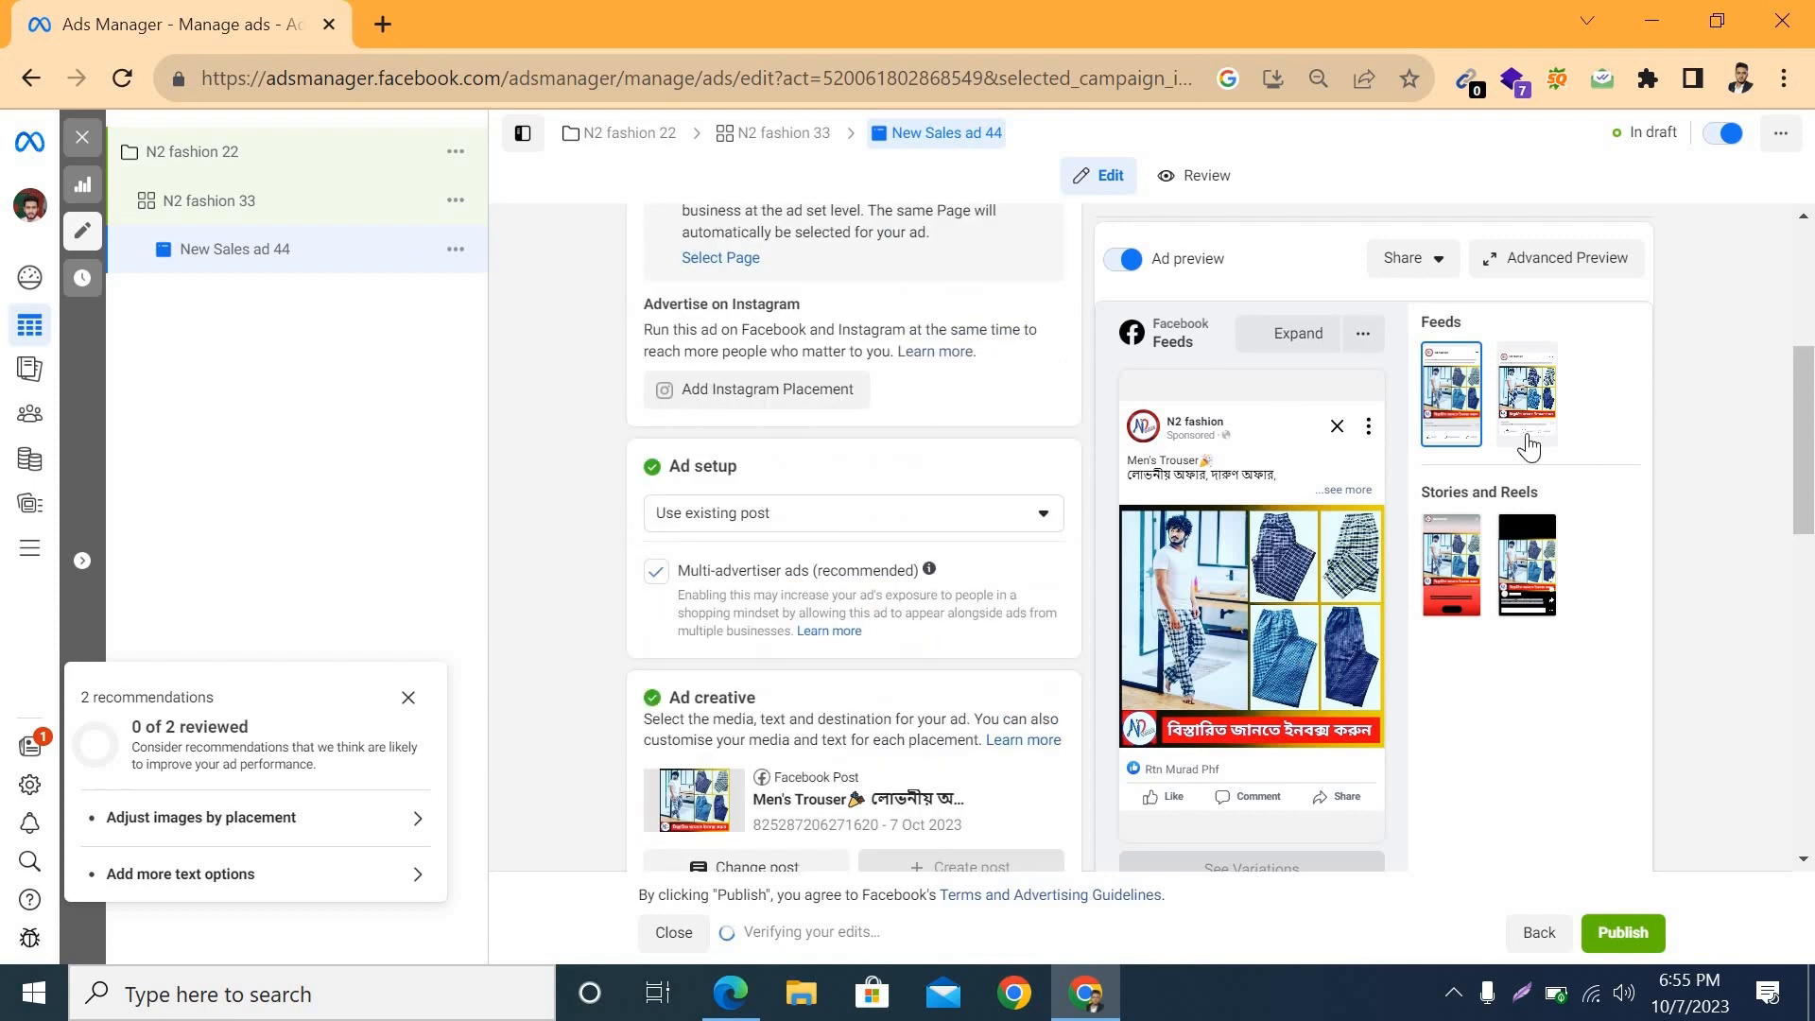
scroll(791, 638, "down", 8)
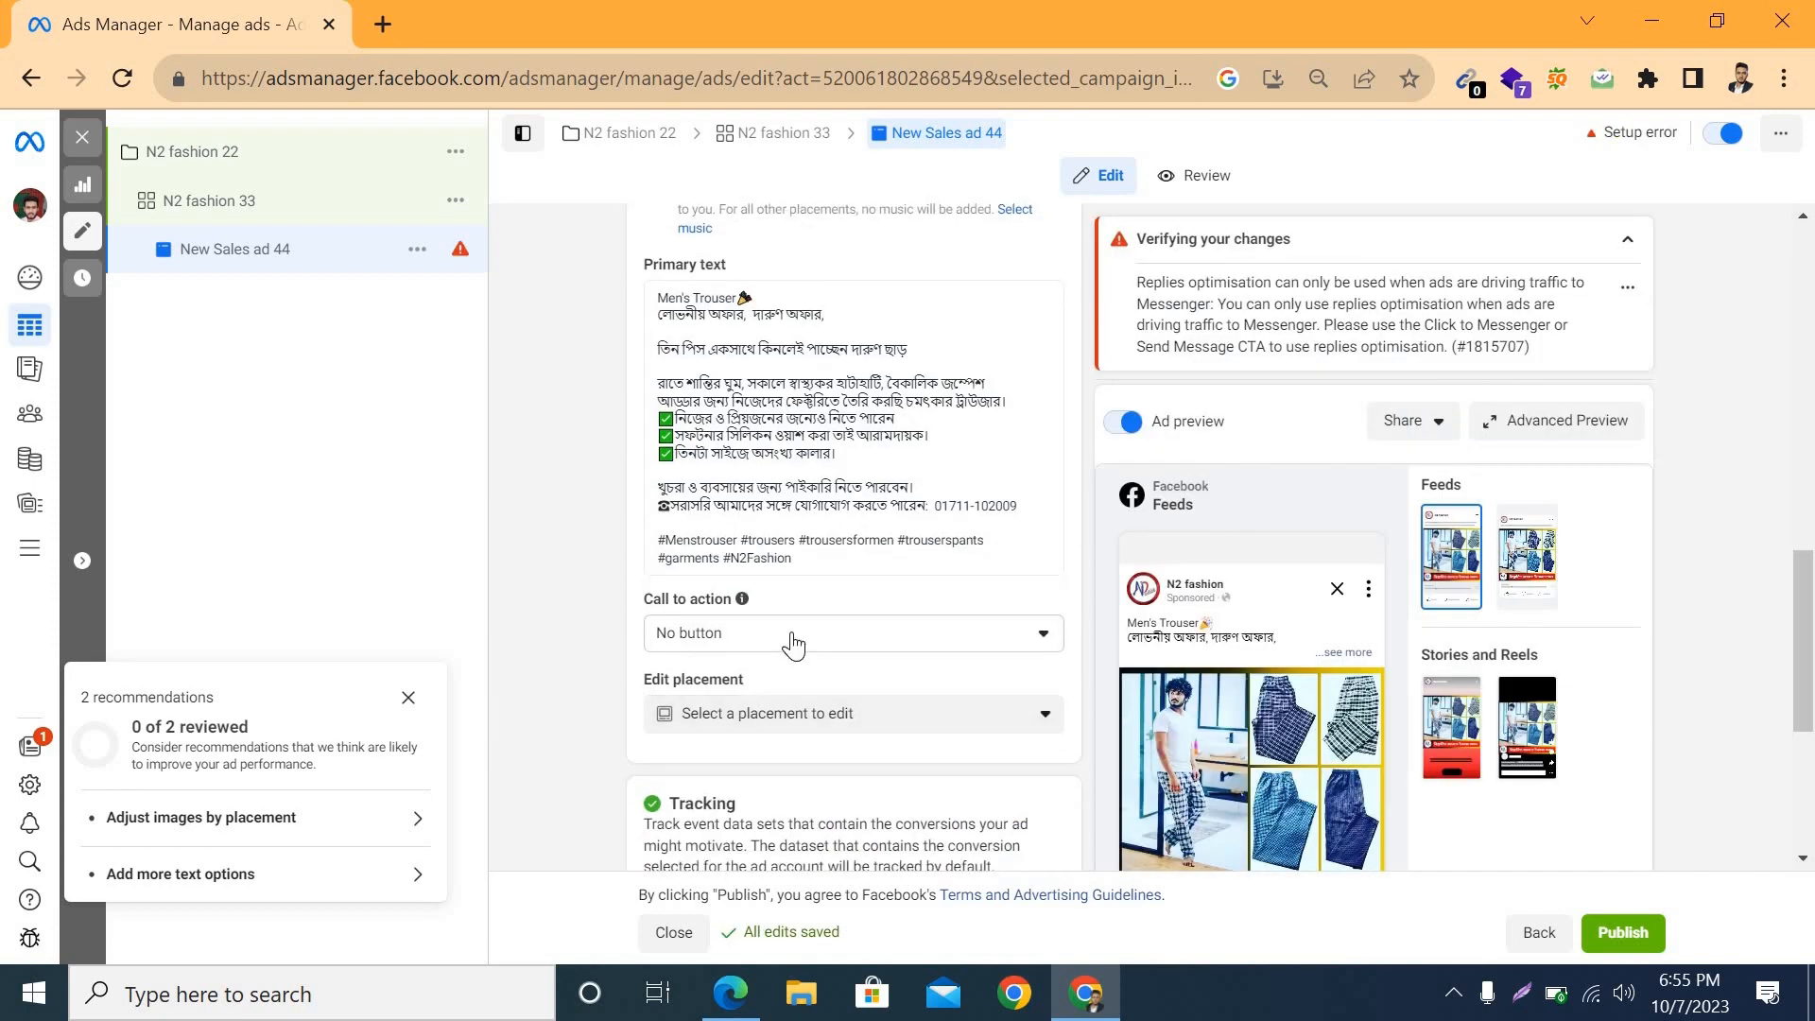
left_click(790, 633)
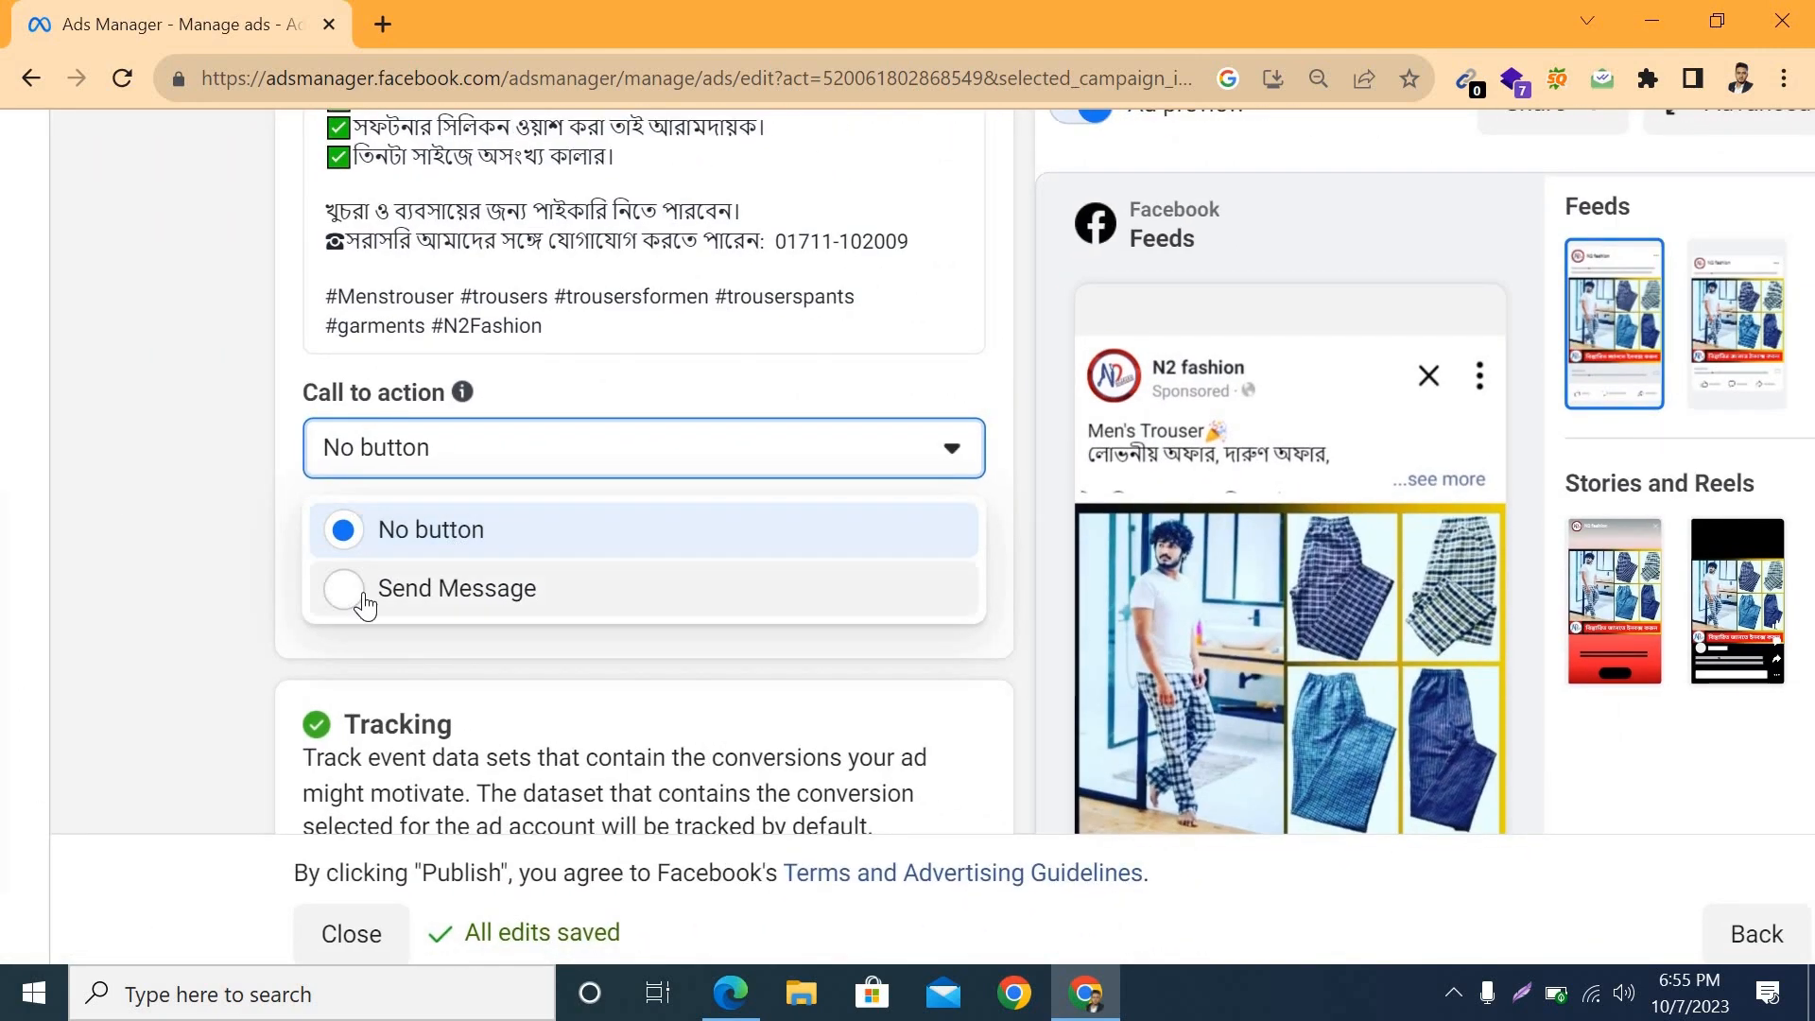
left_click(450, 605)
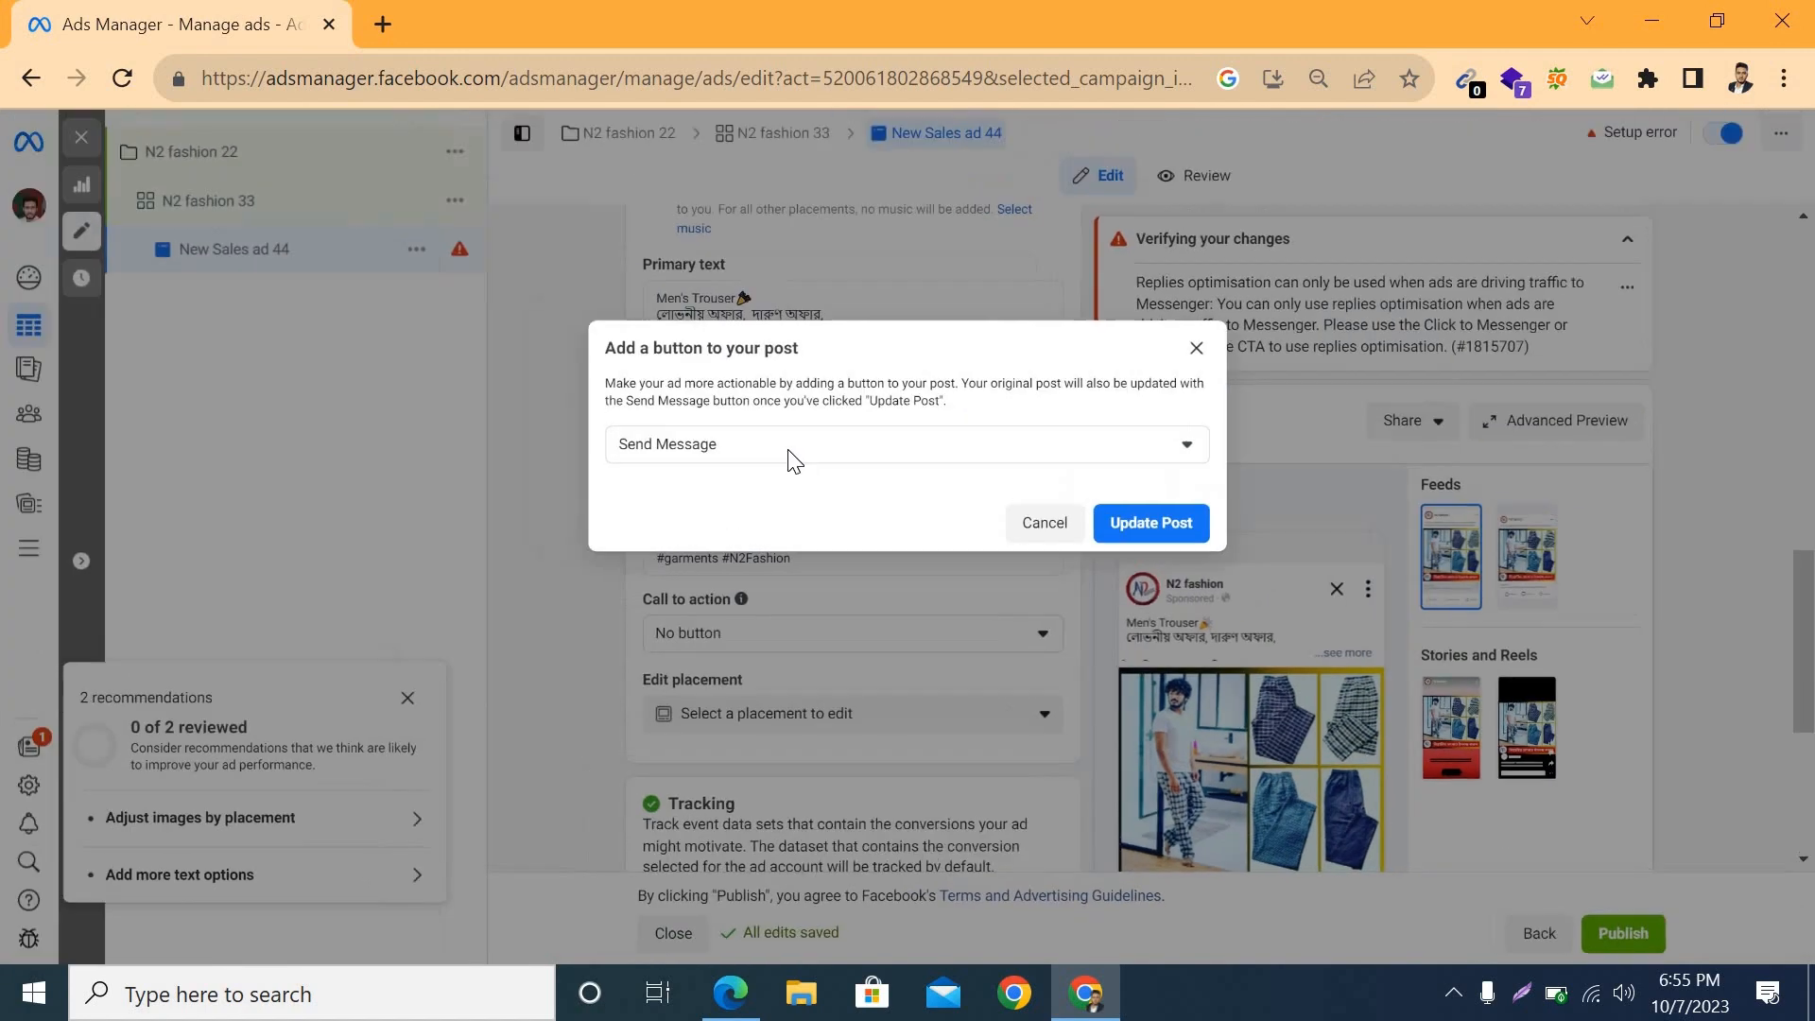
left_click(769, 457)
Step: Open the Start conversations message template for editing
scroll(752, 667, "down", 3)
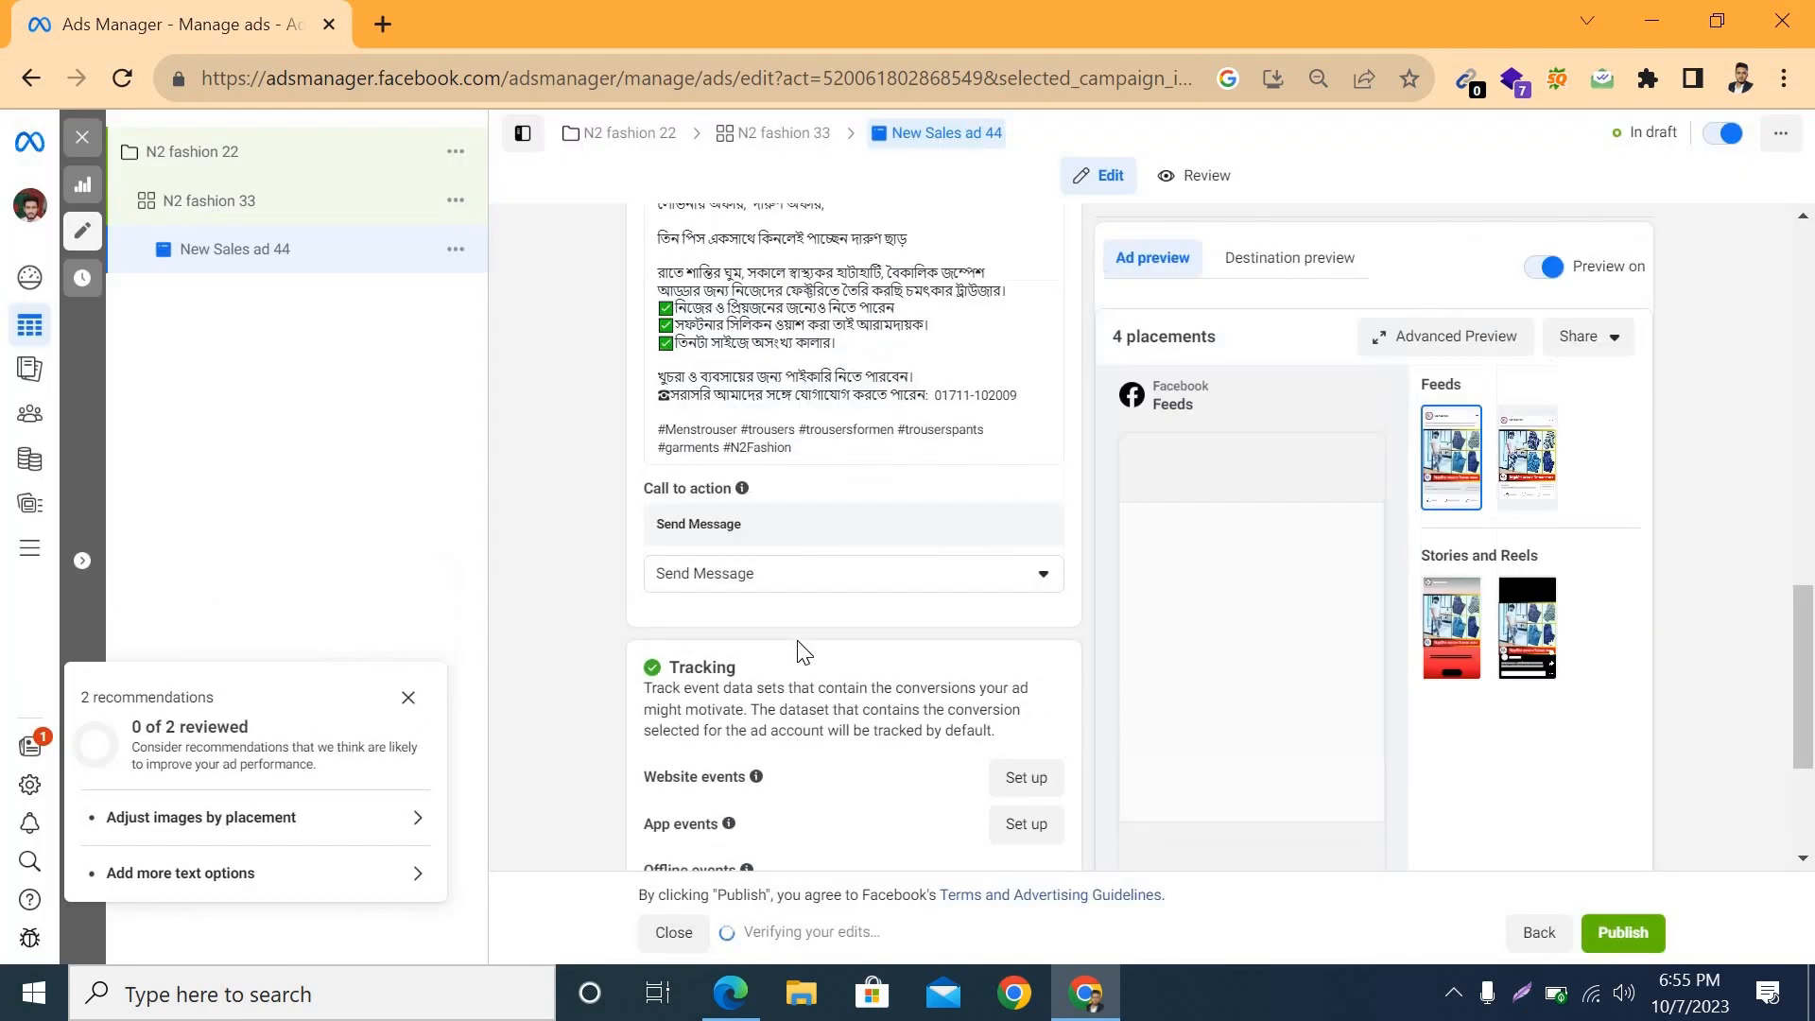
scroll(1330, 851, "down", 5)
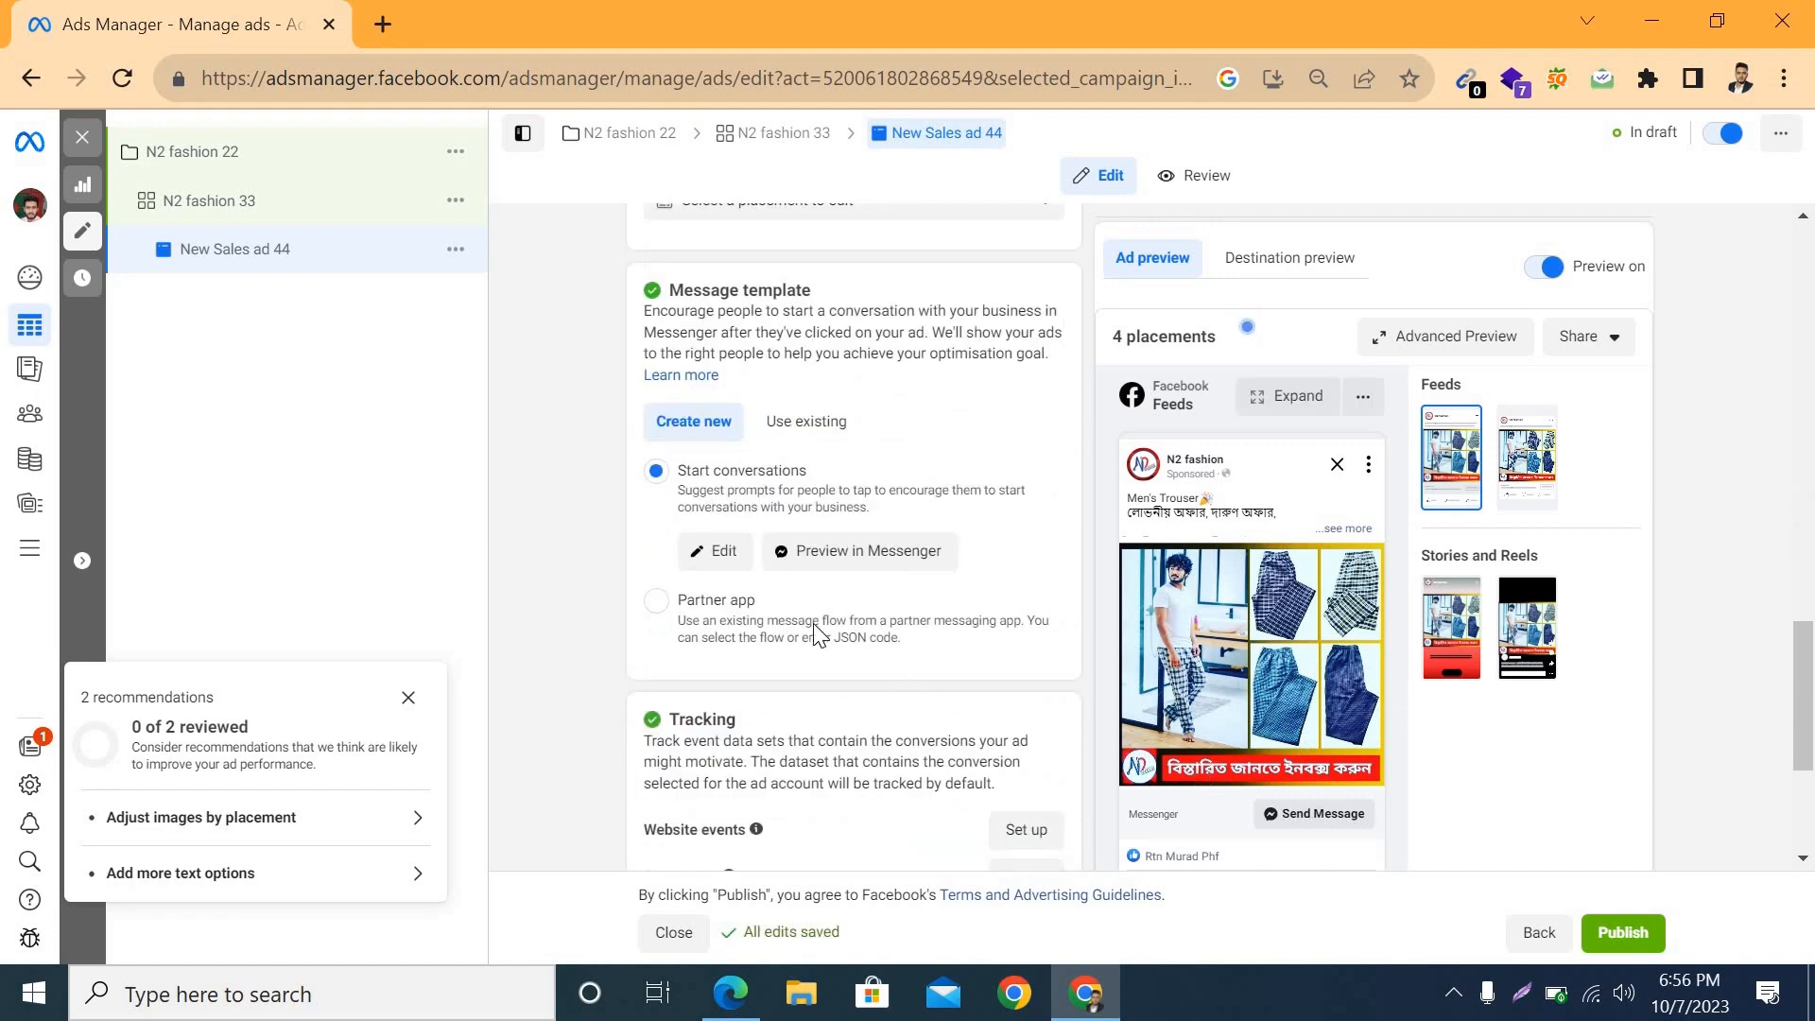
scroll(814, 625, "down", 1)
scroll(814, 625, "up", 3)
scroll(668, 539, "up", 1)
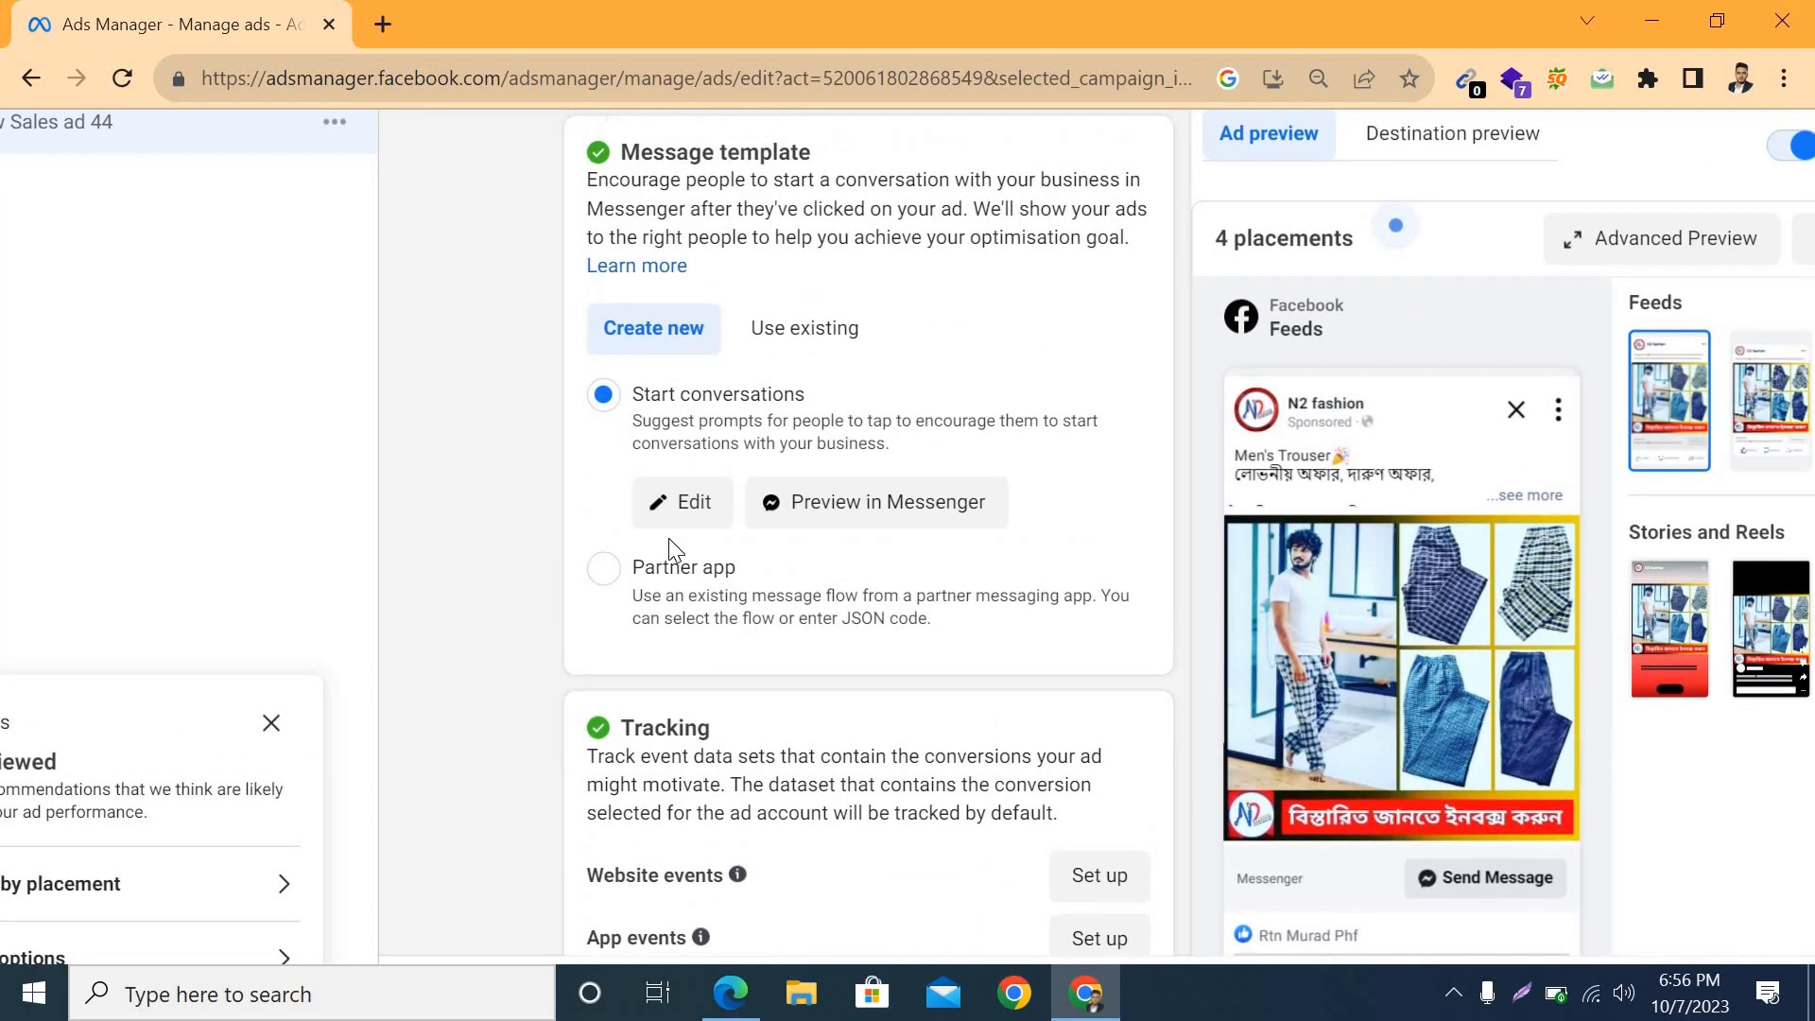
scroll(668, 537, "up", 1)
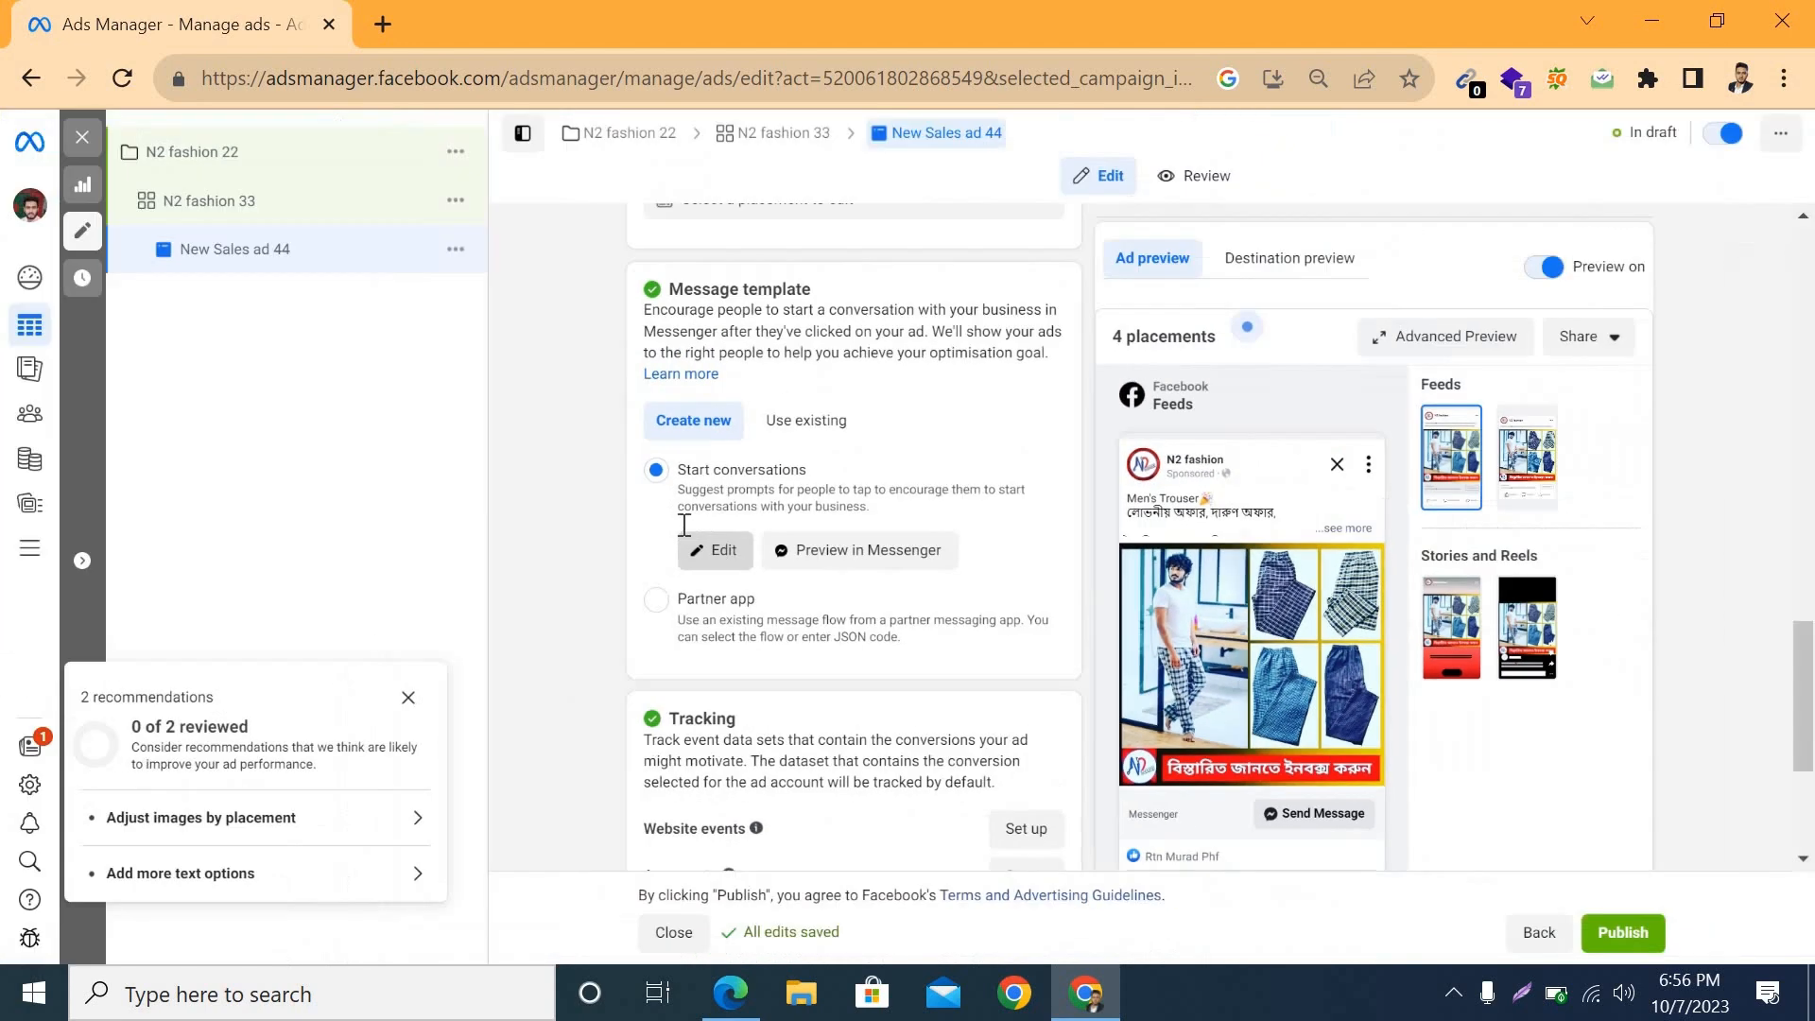
left_click(687, 535)
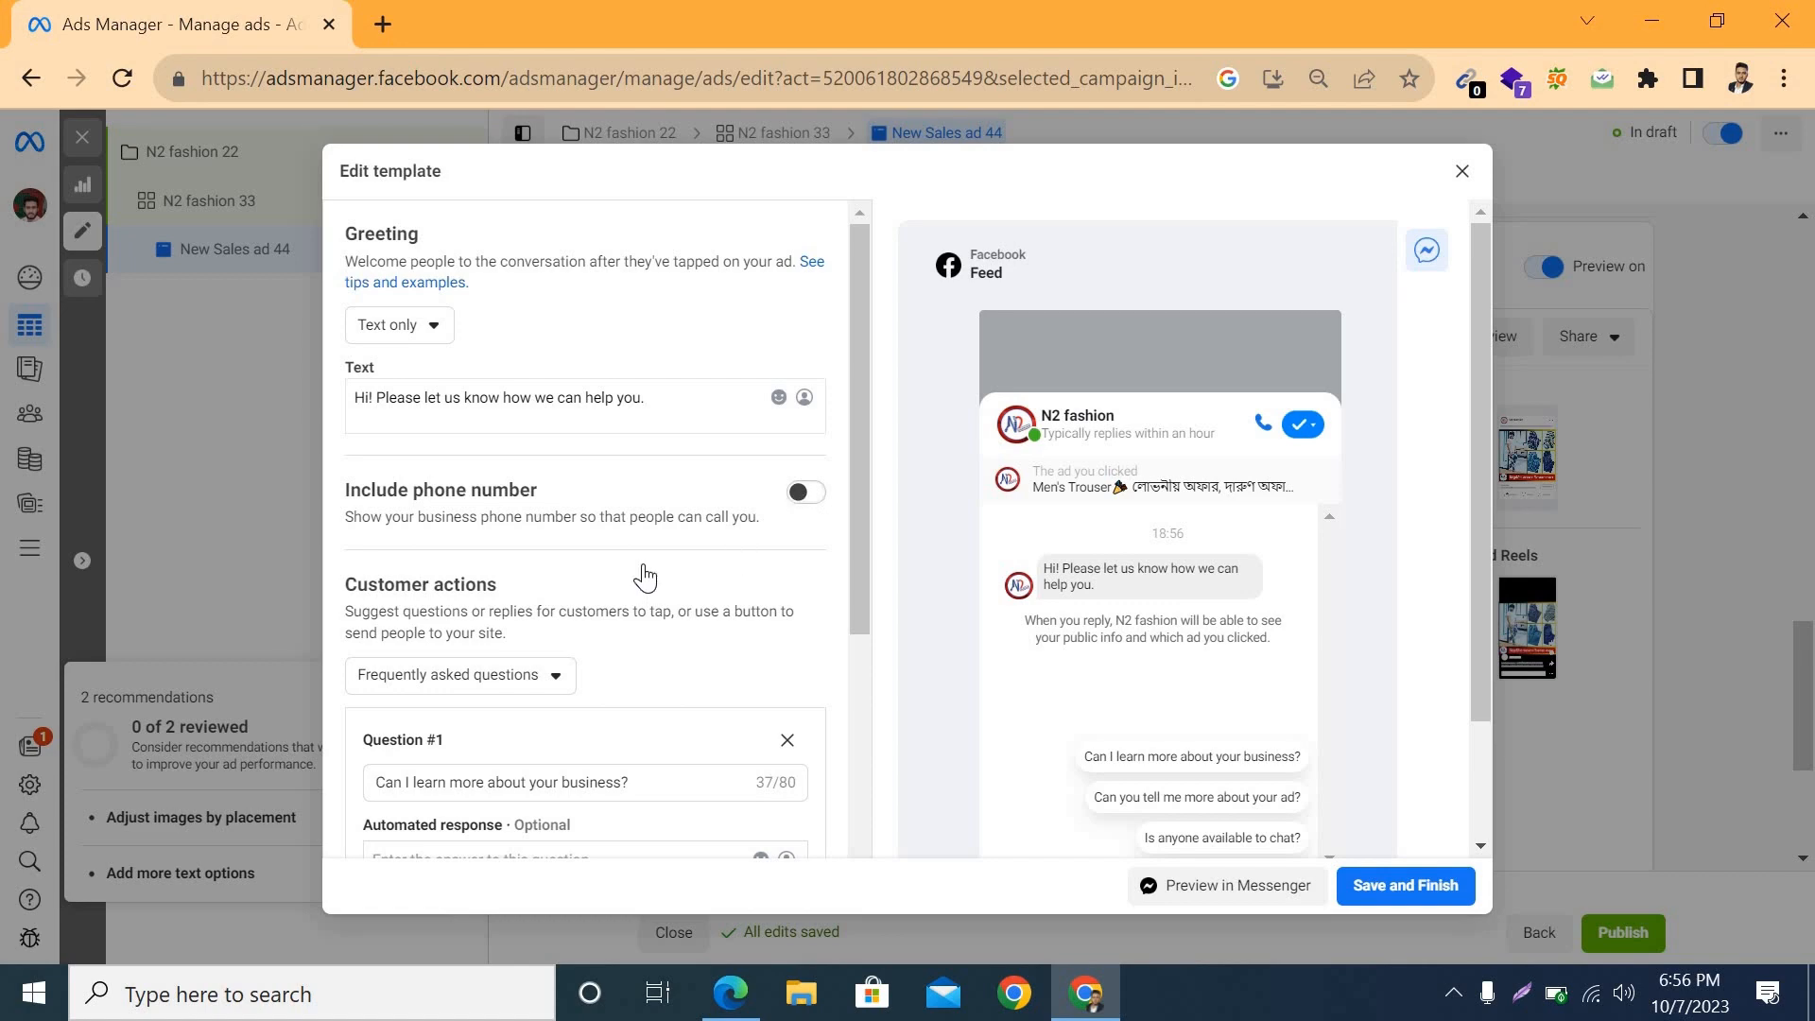
Step: Remove two of the suggested questions from the message template and set its customer actions to None
left_click(808, 494)
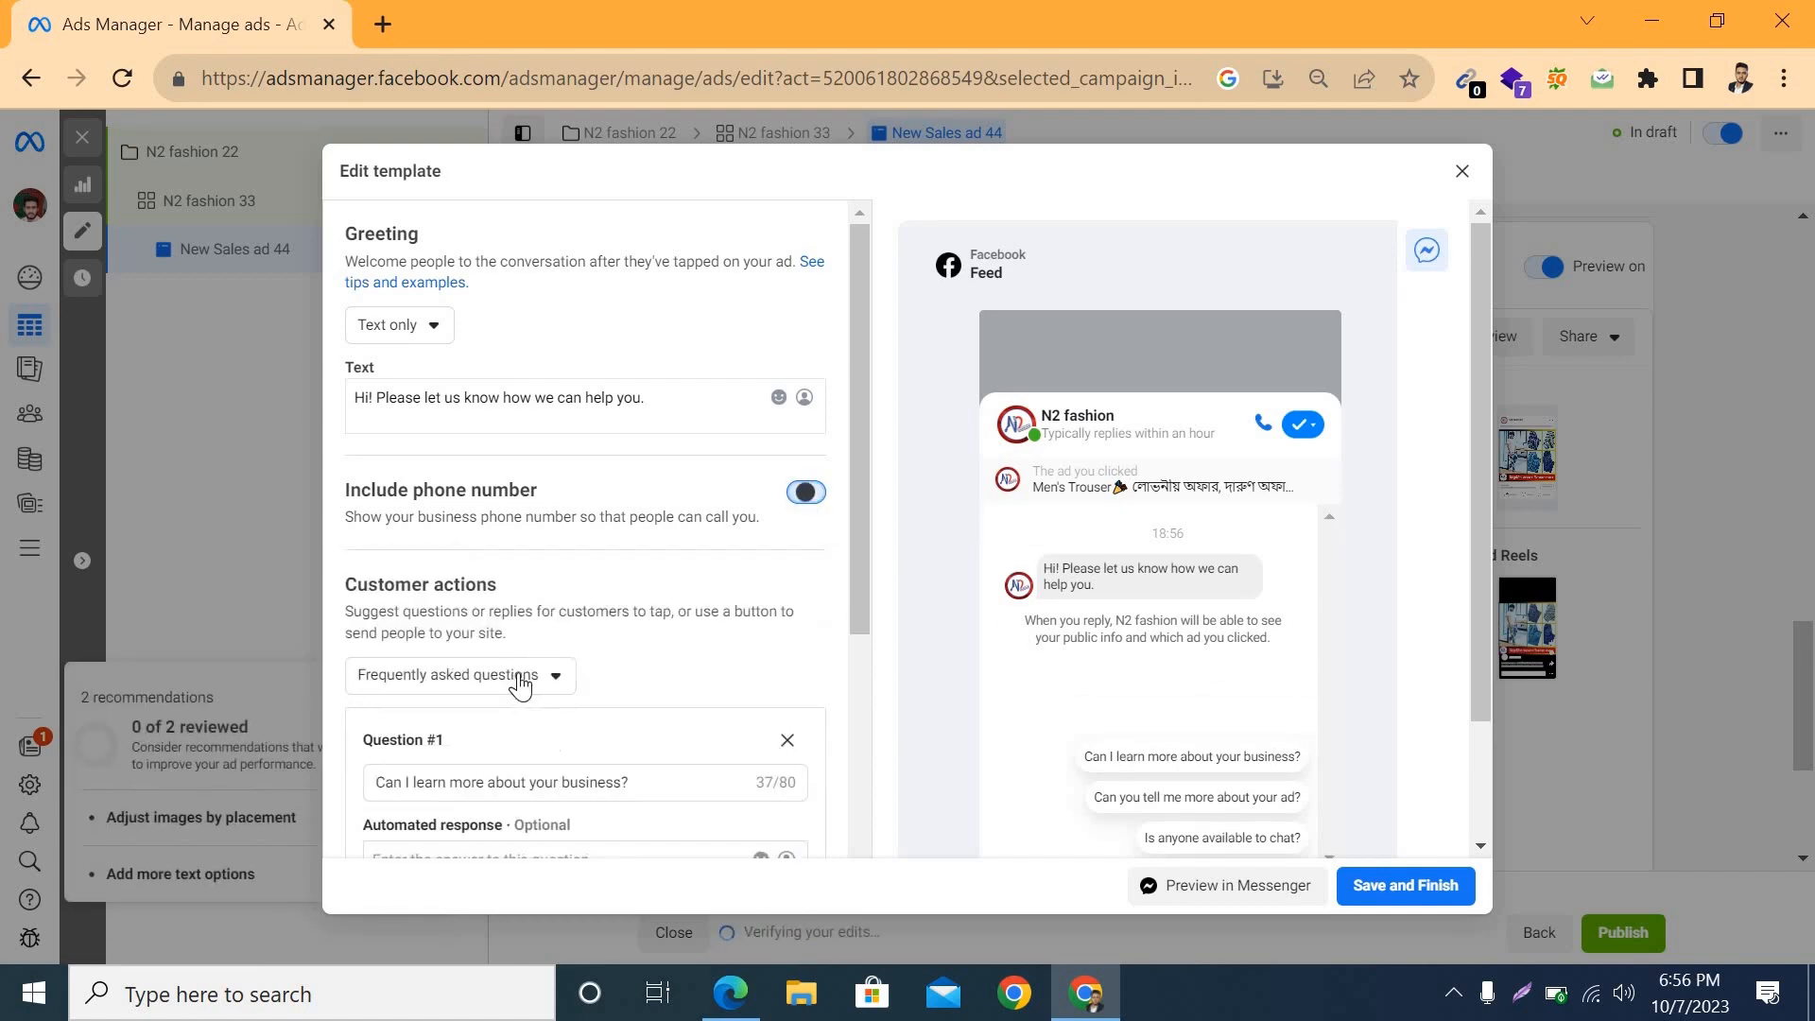
scroll(798, 611, "down", 3)
left_click(789, 459)
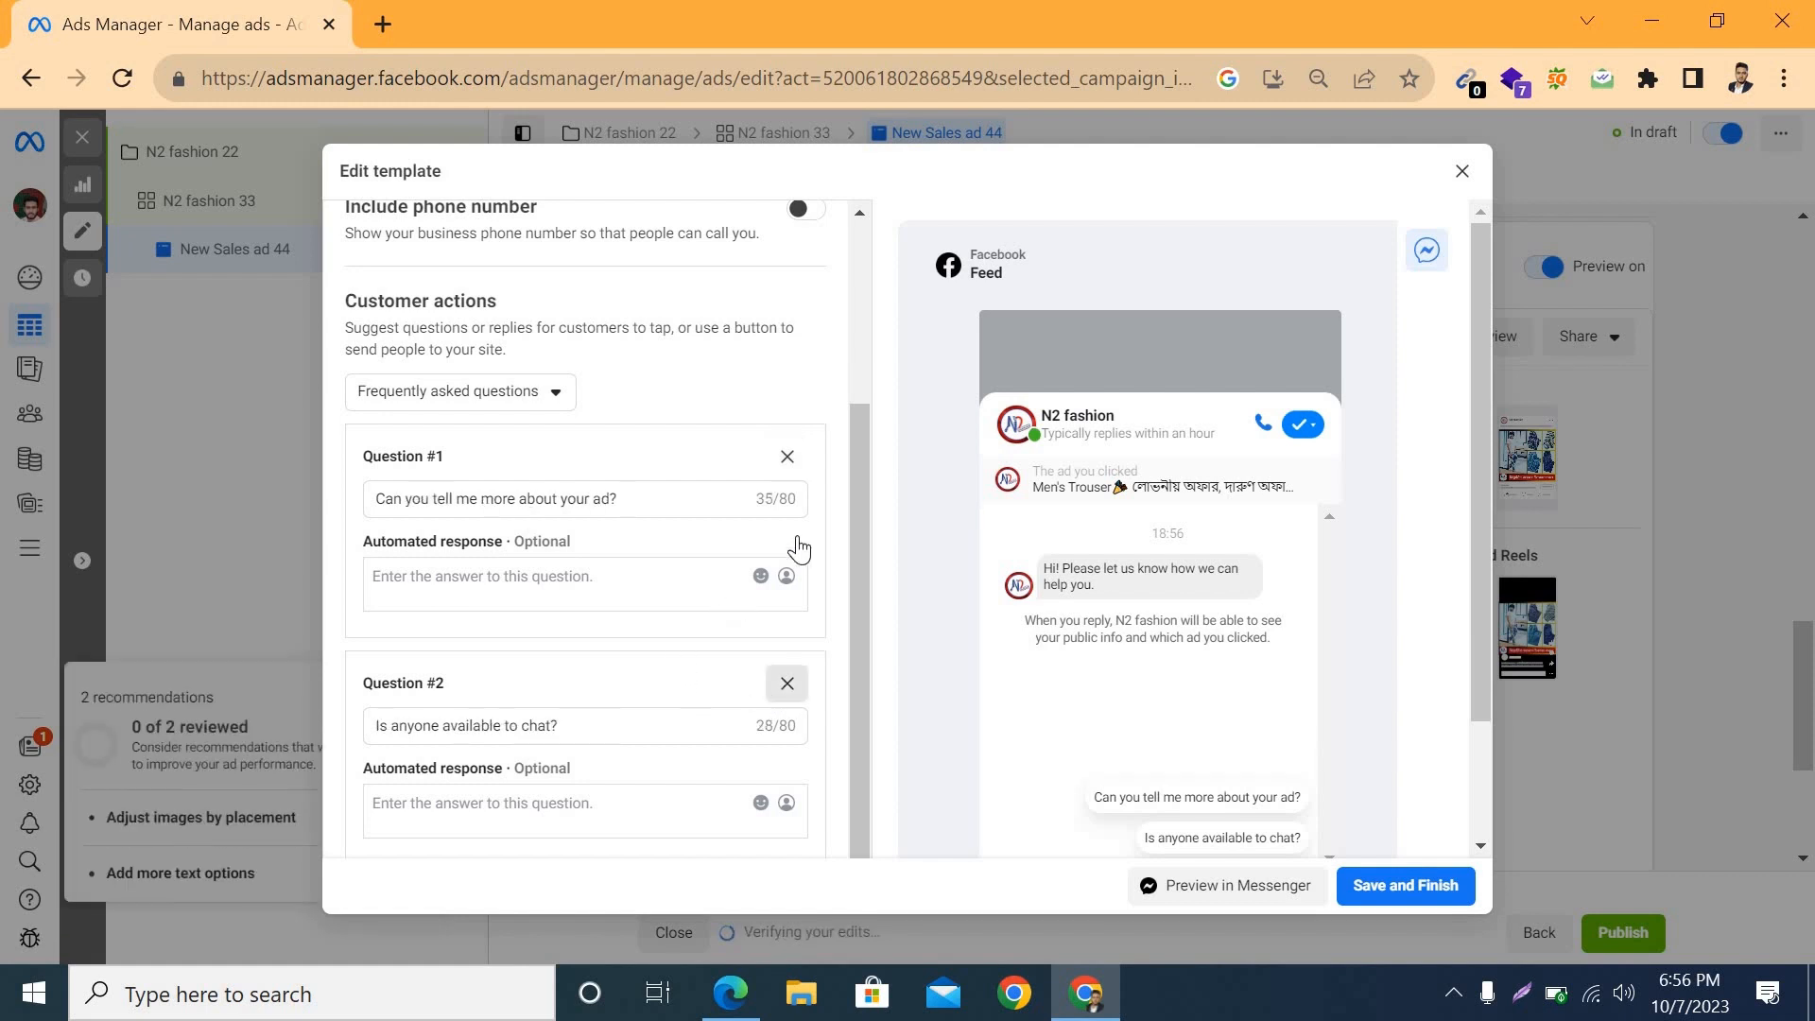
left_click(787, 681)
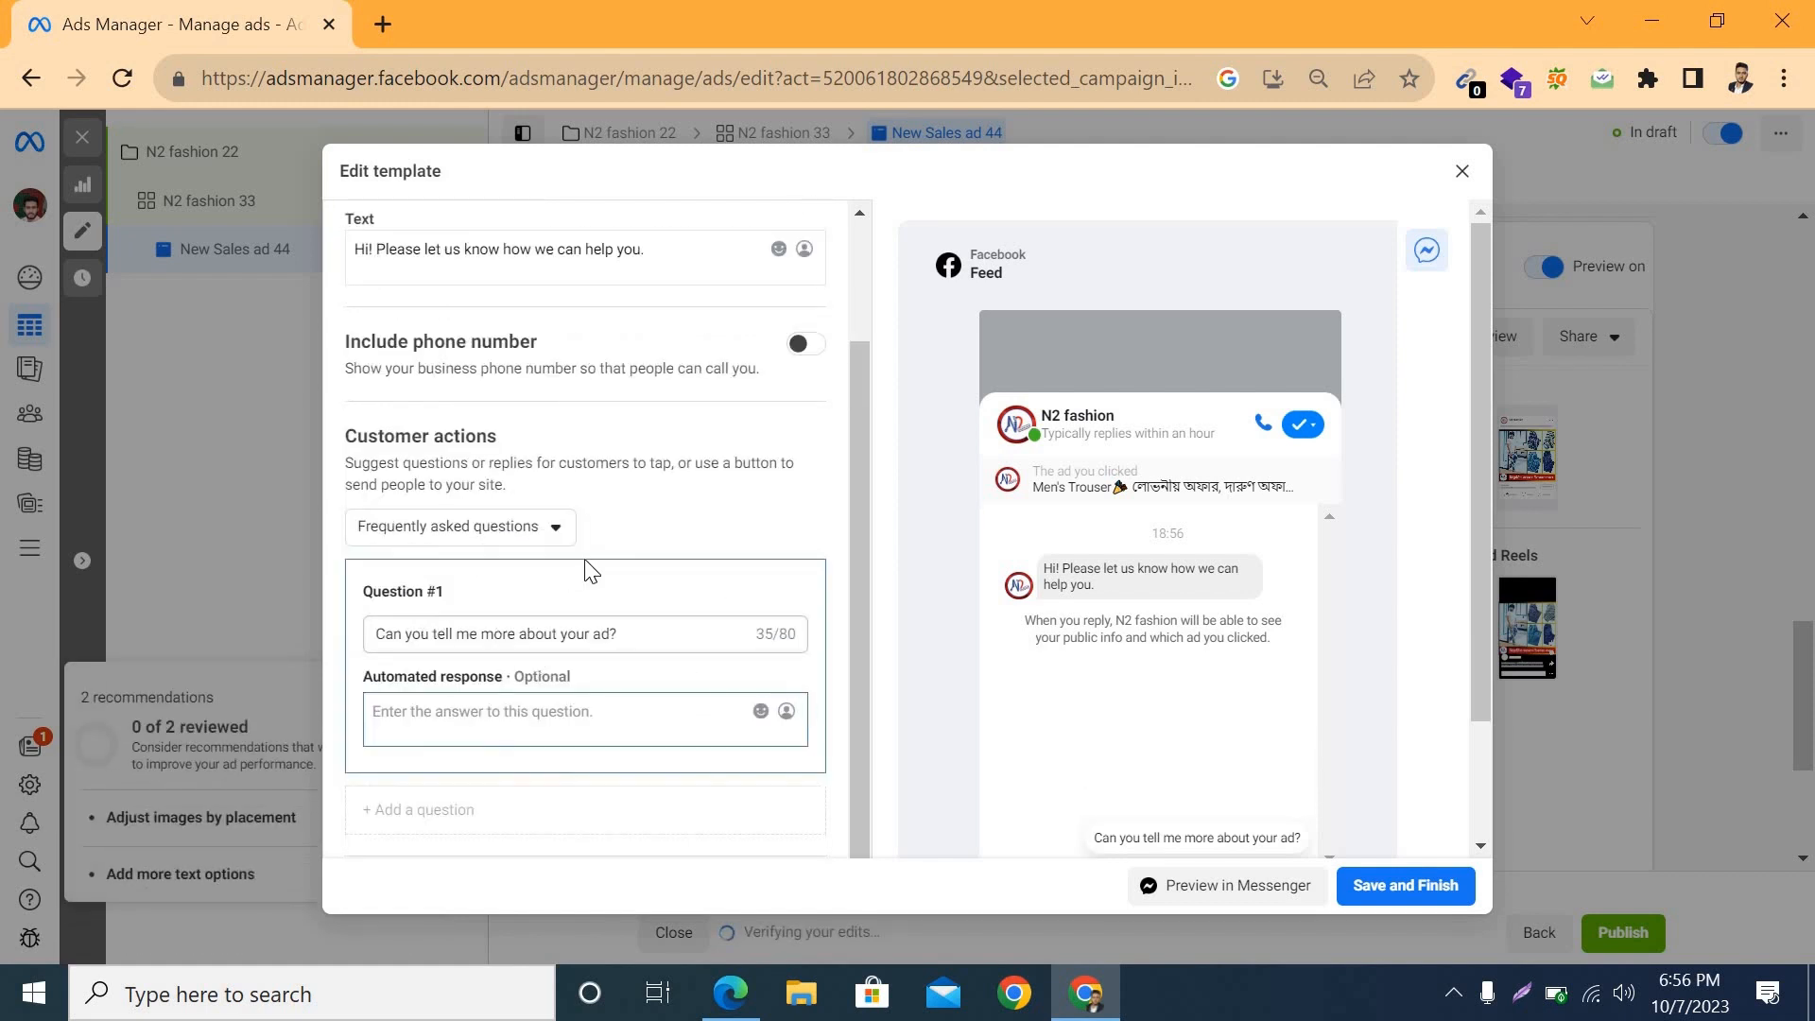
left_click(470, 528)
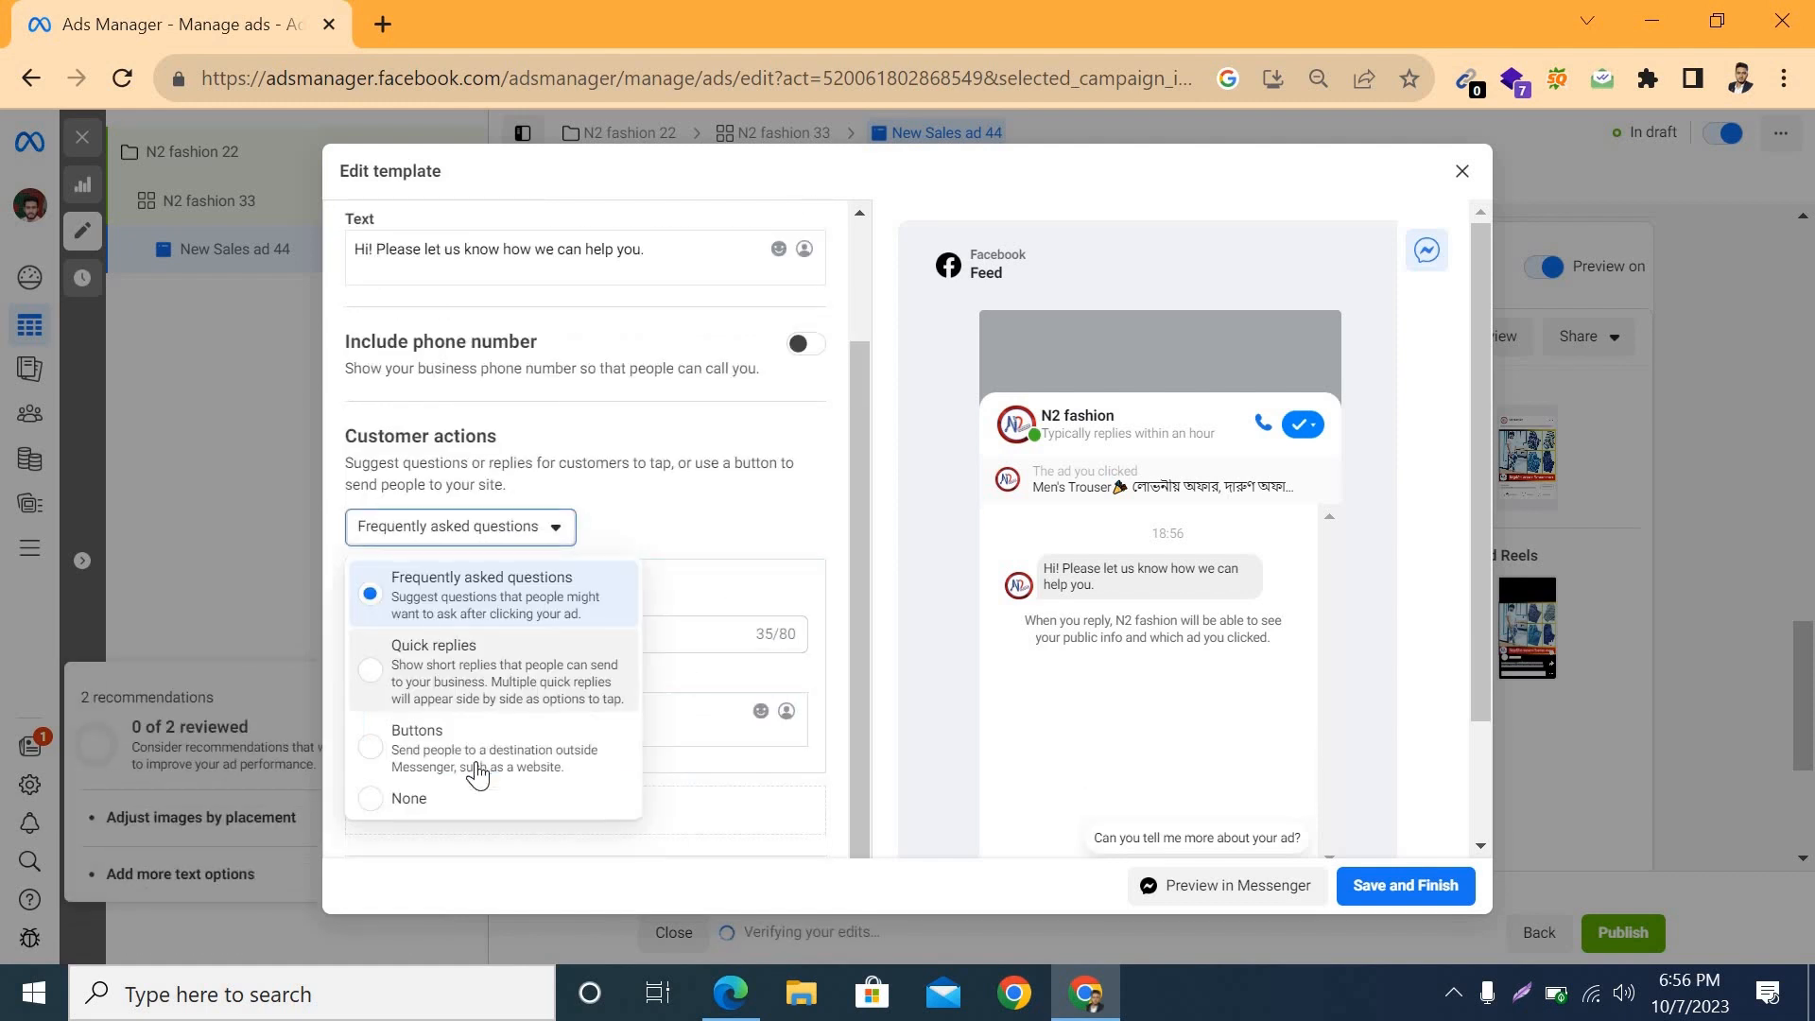
left_click(371, 804)
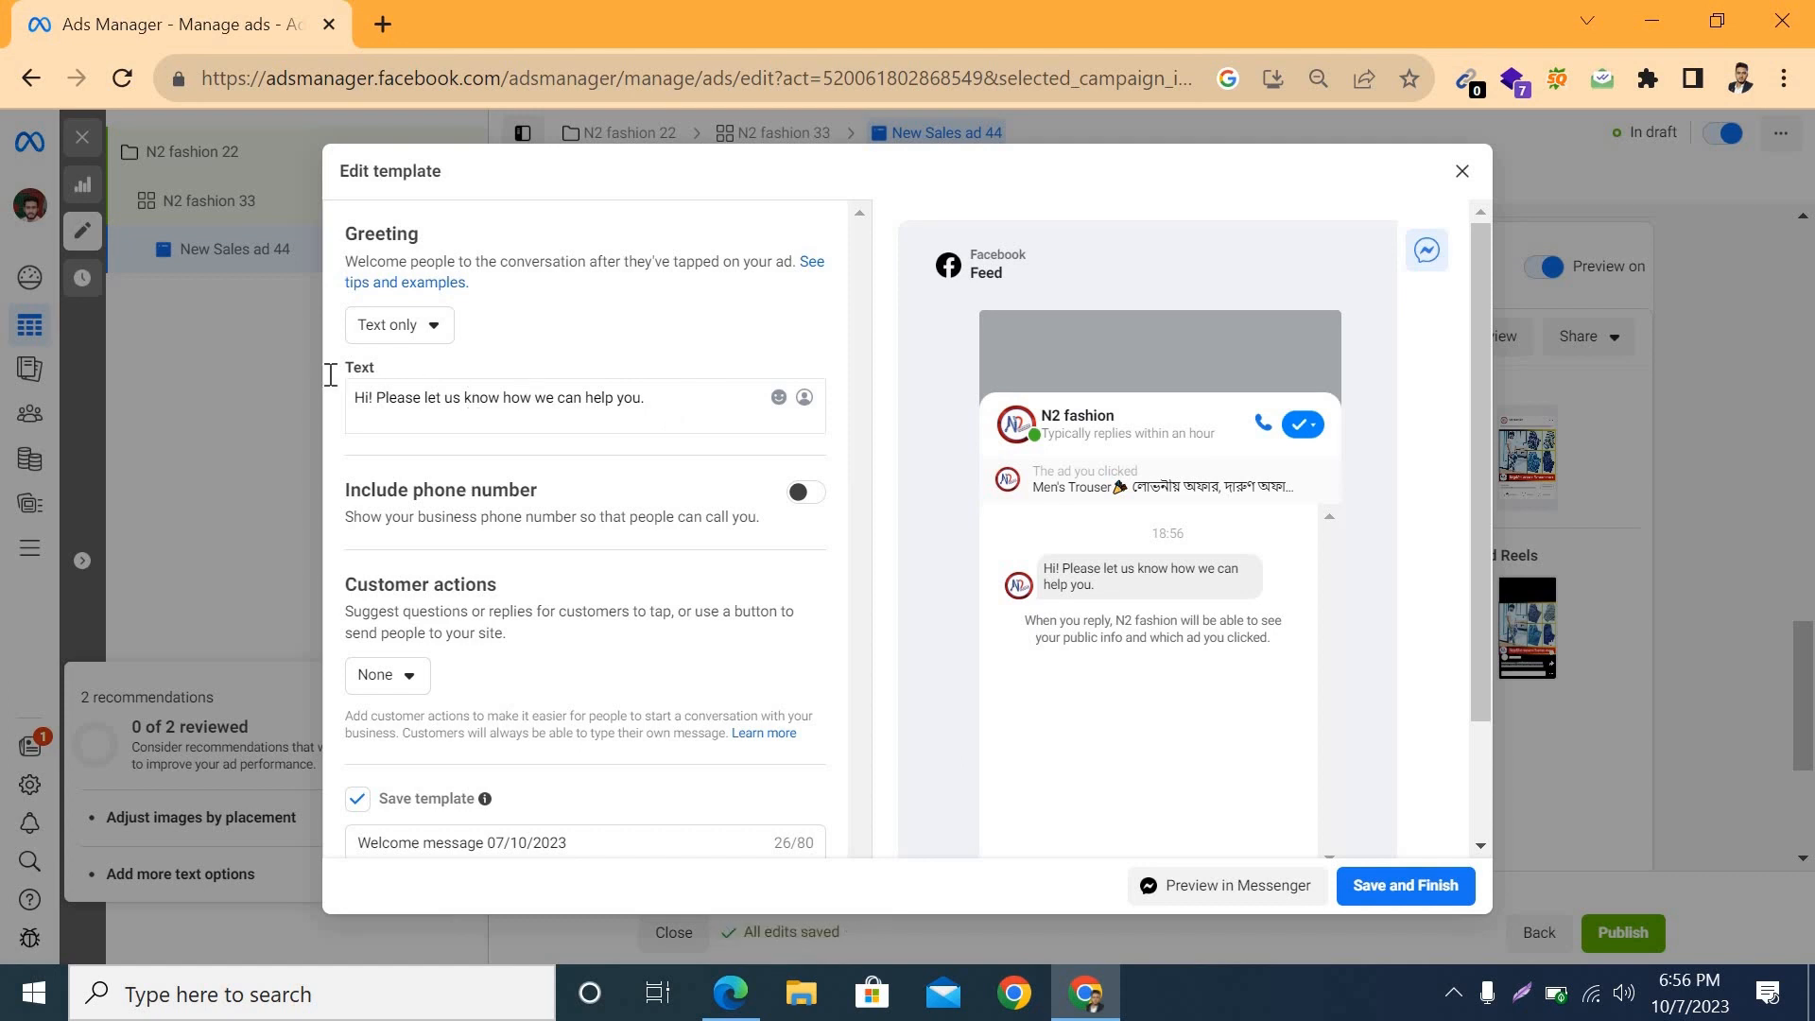
Step: Clear the default greeting text from the message template
left_click_drag(677, 405, 546, 401)
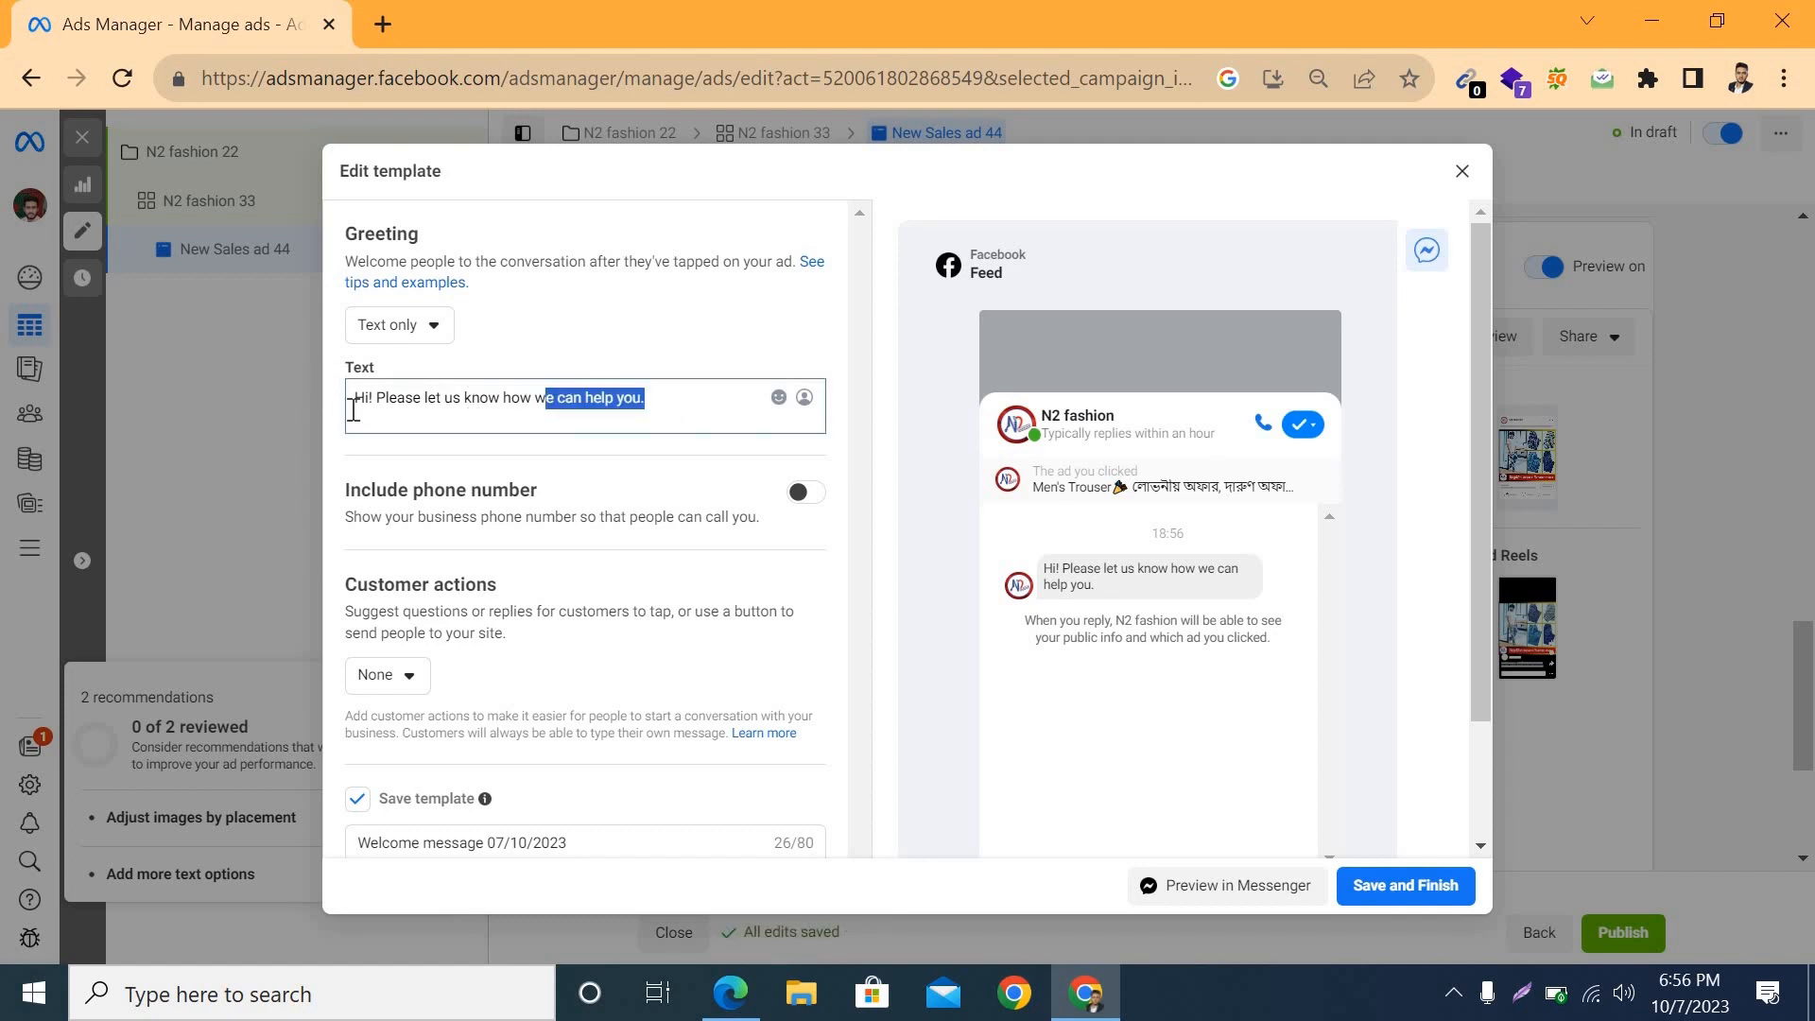
left_click_drag(352, 410, 408, 441)
key("BackSpace")
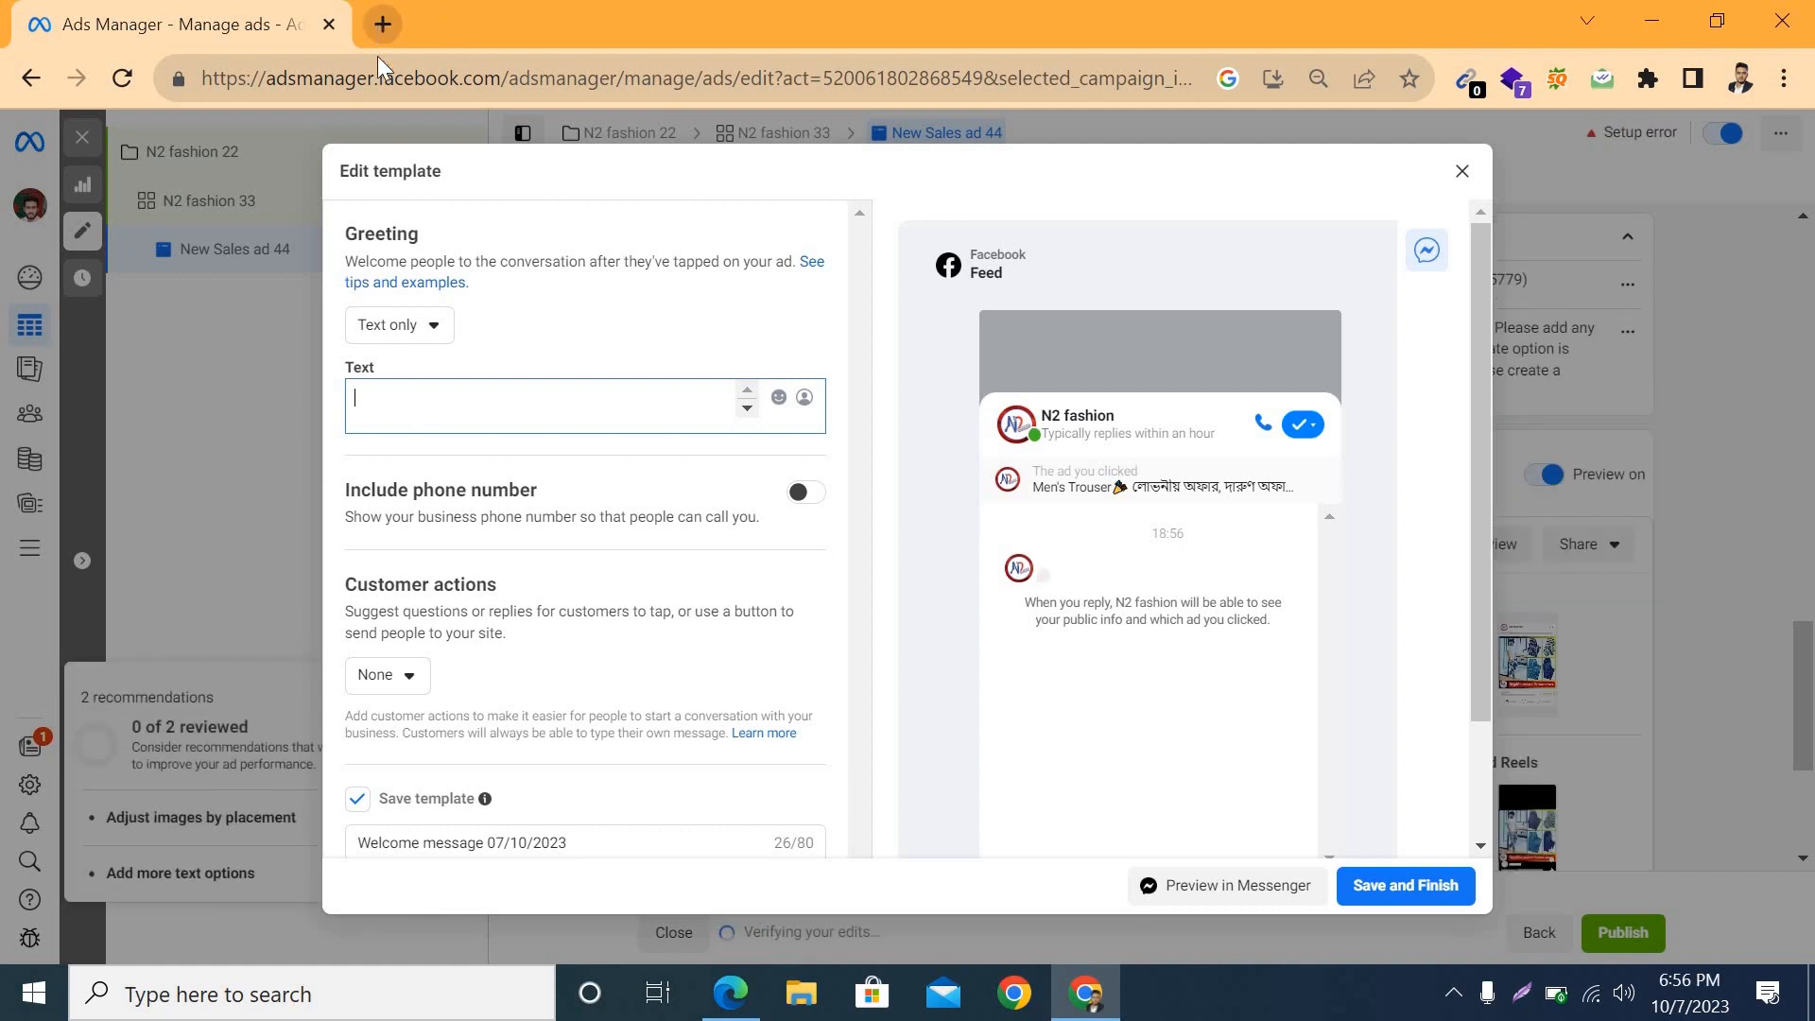
Step: In Google Translate, dictate and copy the Bengali greeting "আপনাকে মেসেজ করার জন্য অসংখ্য ধন্যবাদ শীঘ্রই আমাদের প্রতিনিধি আপনার সাথে যোগাযোগ করবে"
left_click(382, 27)
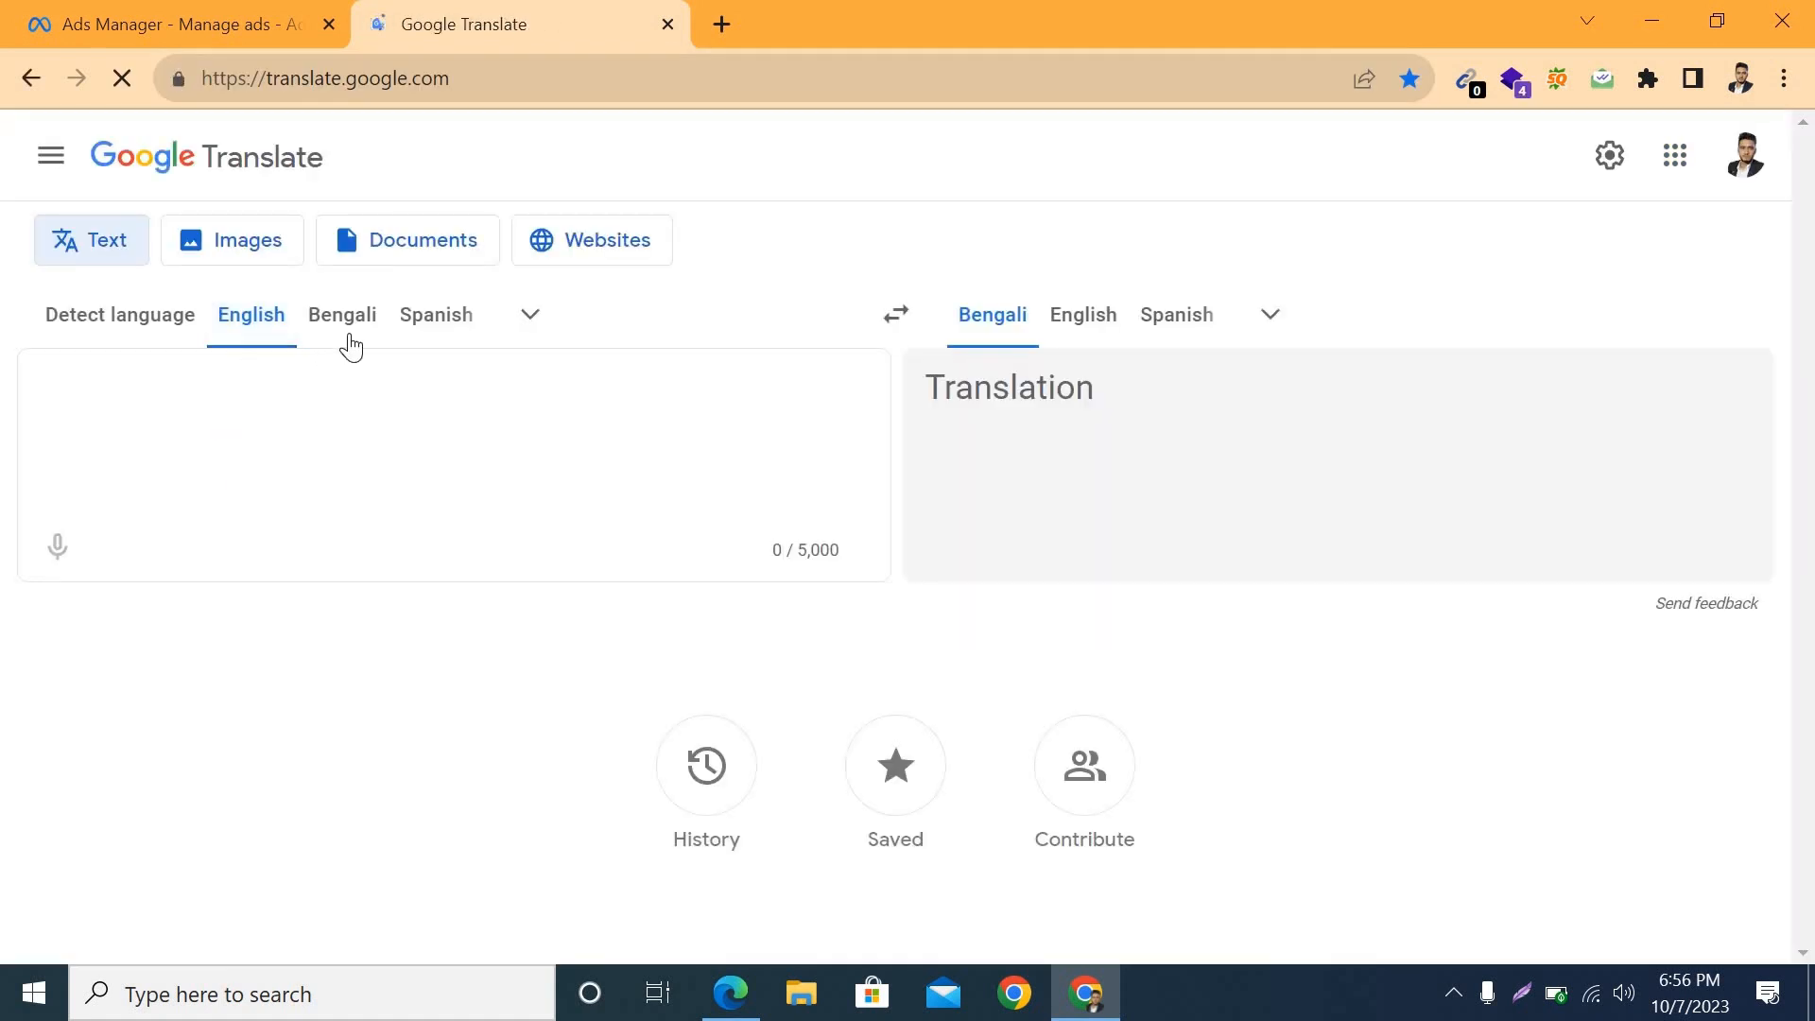
left_click(349, 346)
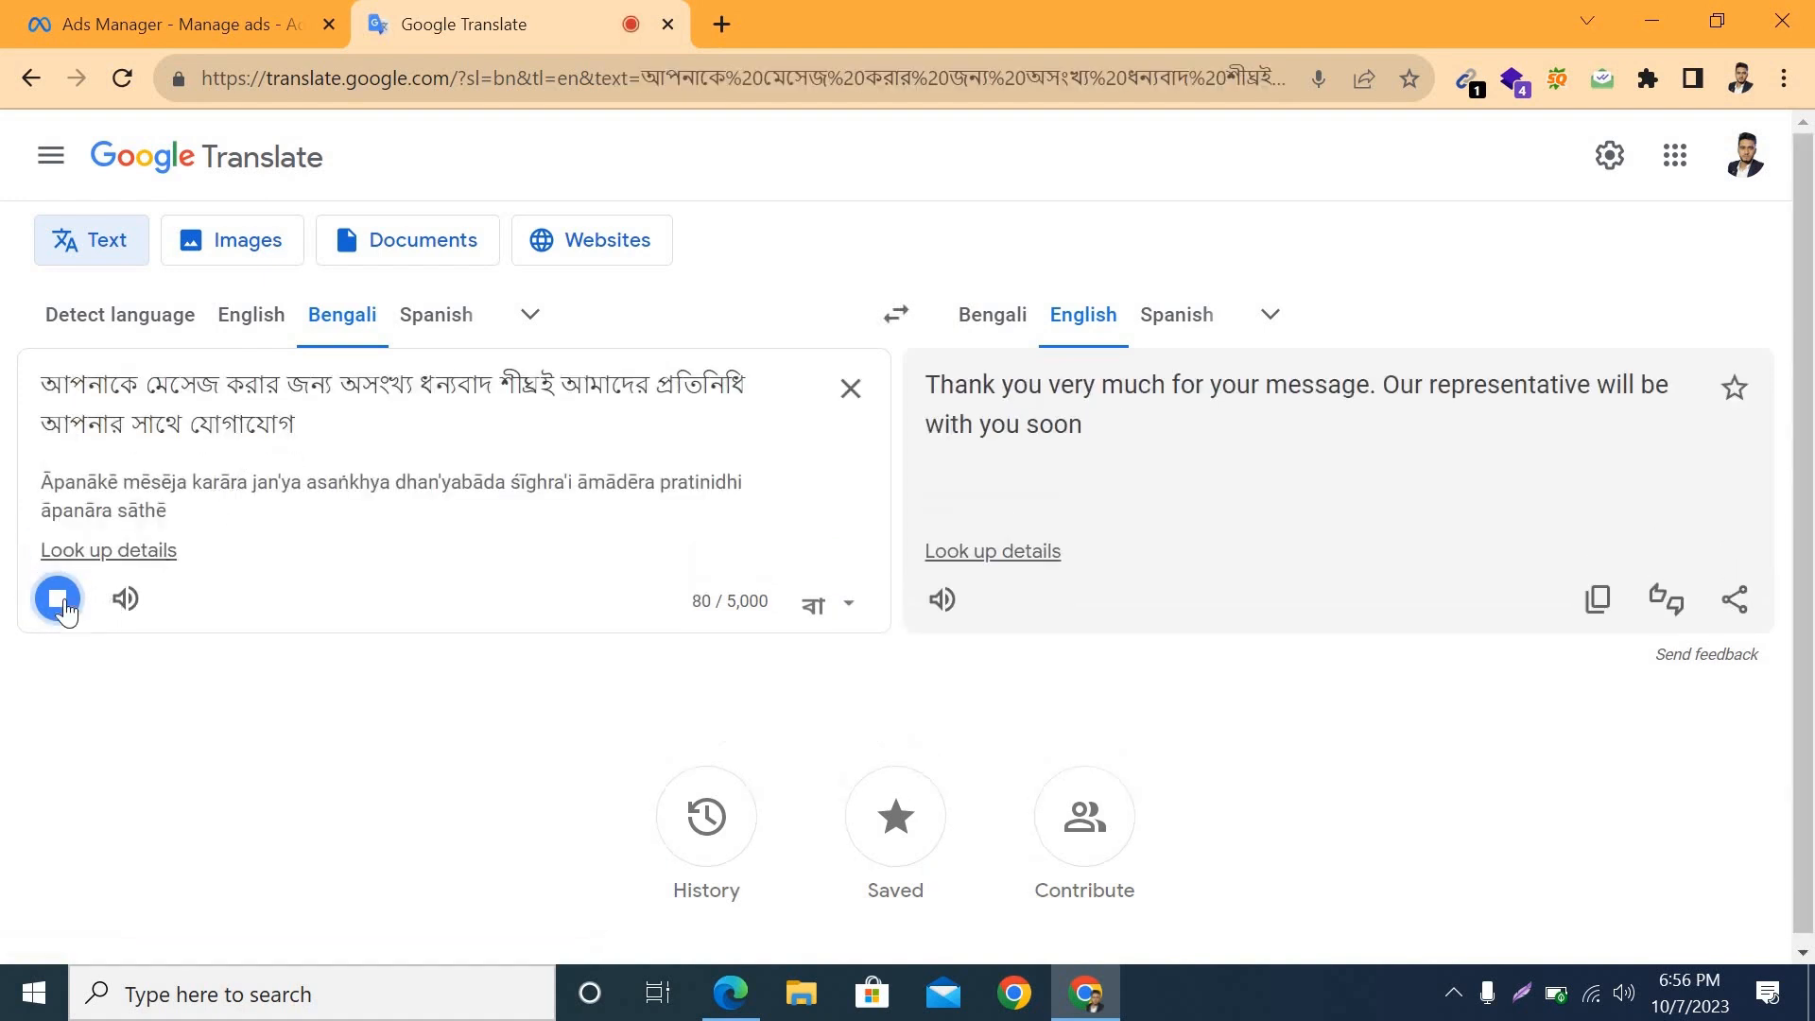
left_click(57, 598)
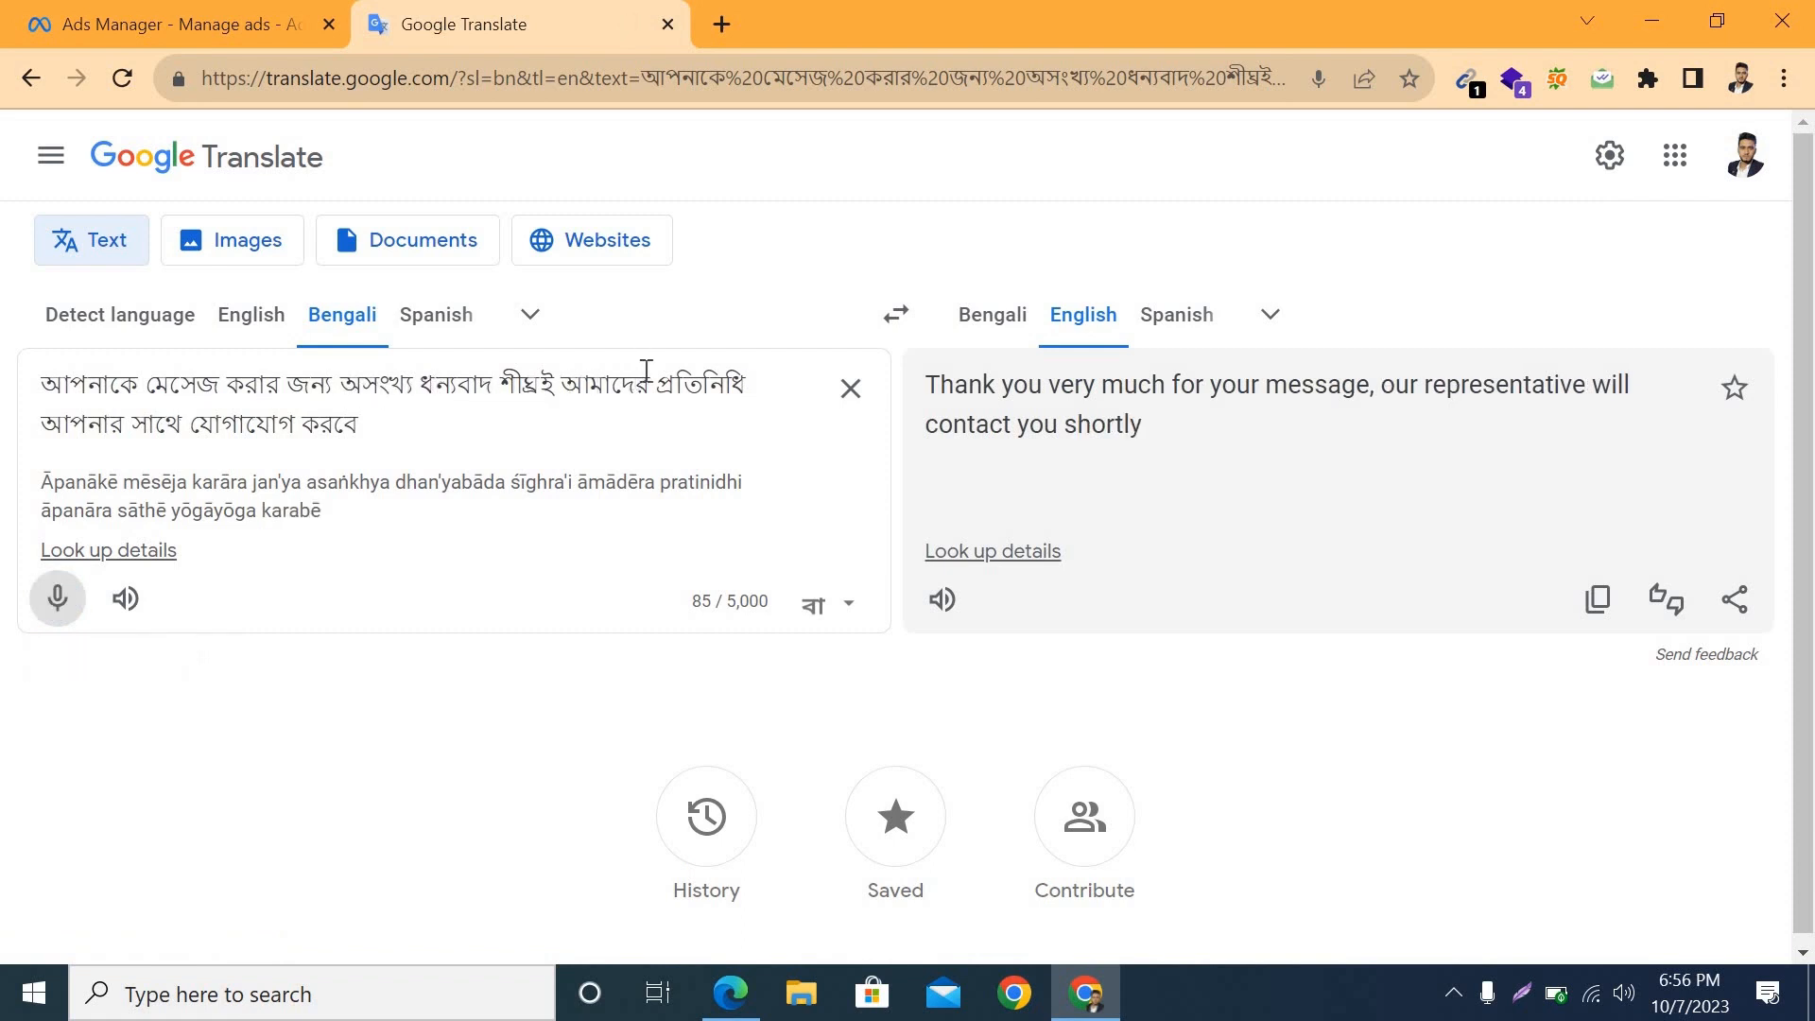
left_click_drag(360, 426, 32, 363)
key("ctrl+c")
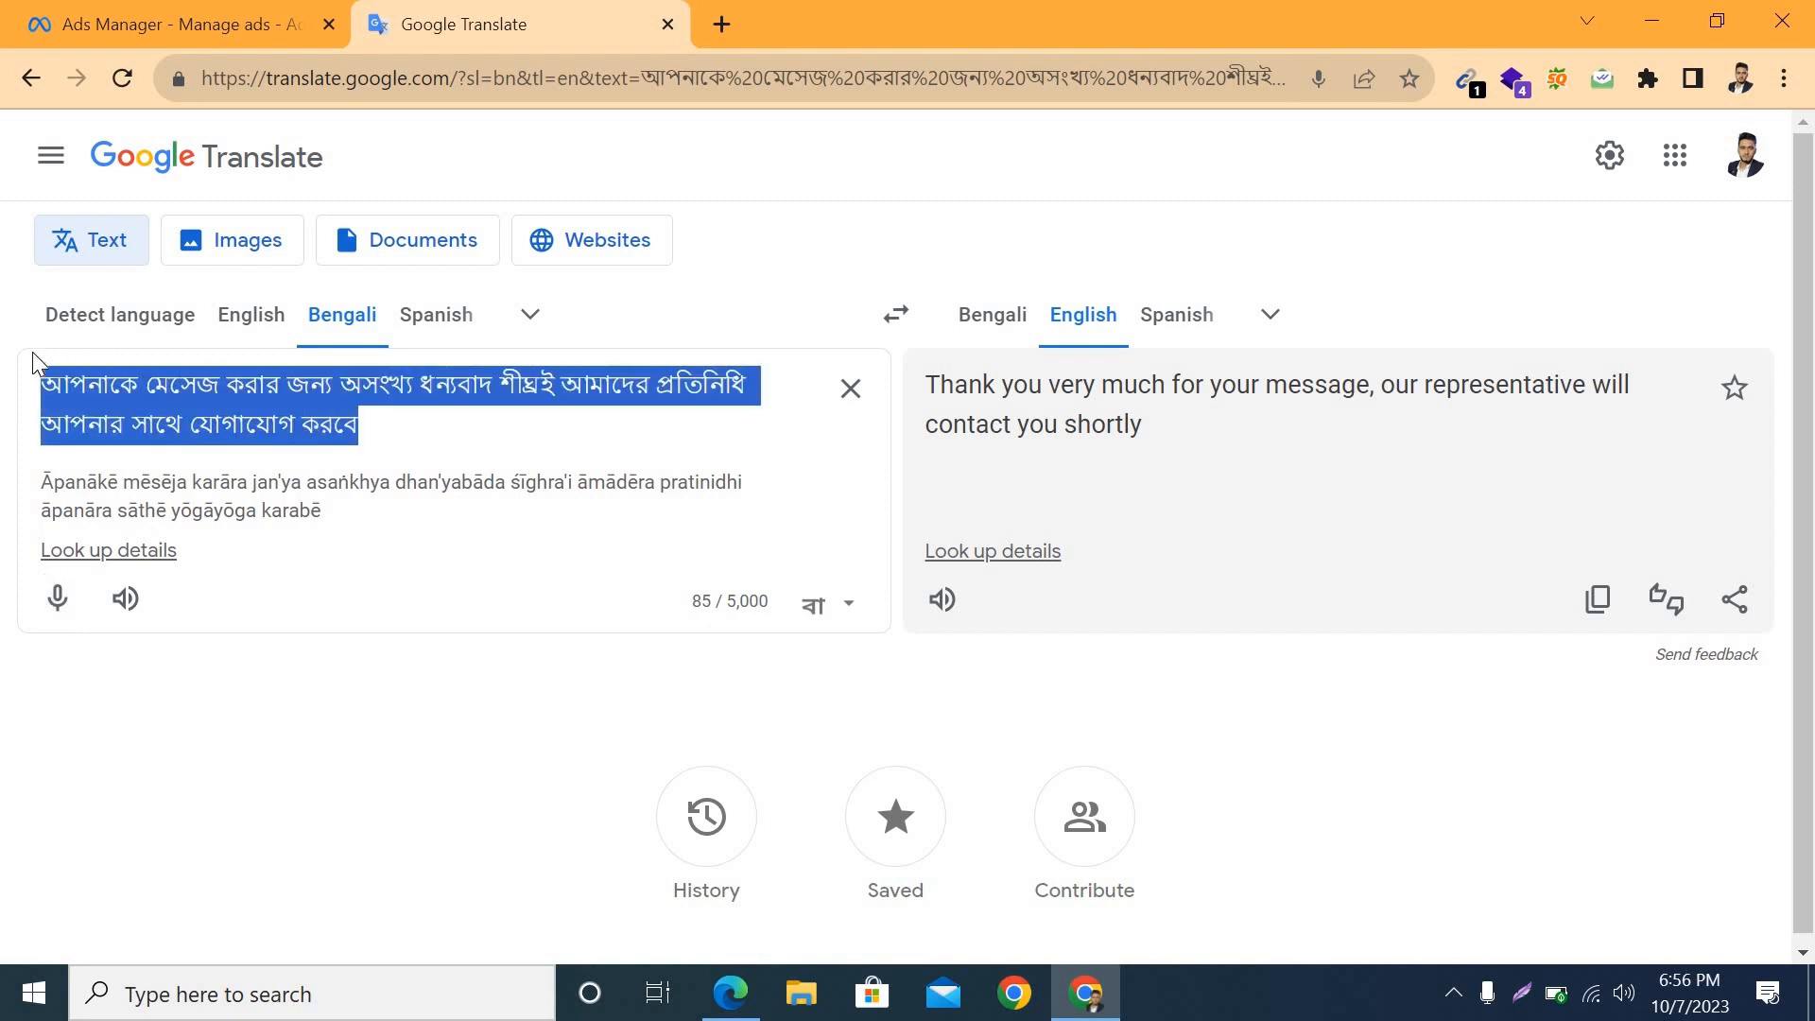
Step: Return to Ads Manager, paste the copied Bengali text as the template's greeting and save the template
left_click(216, 12)
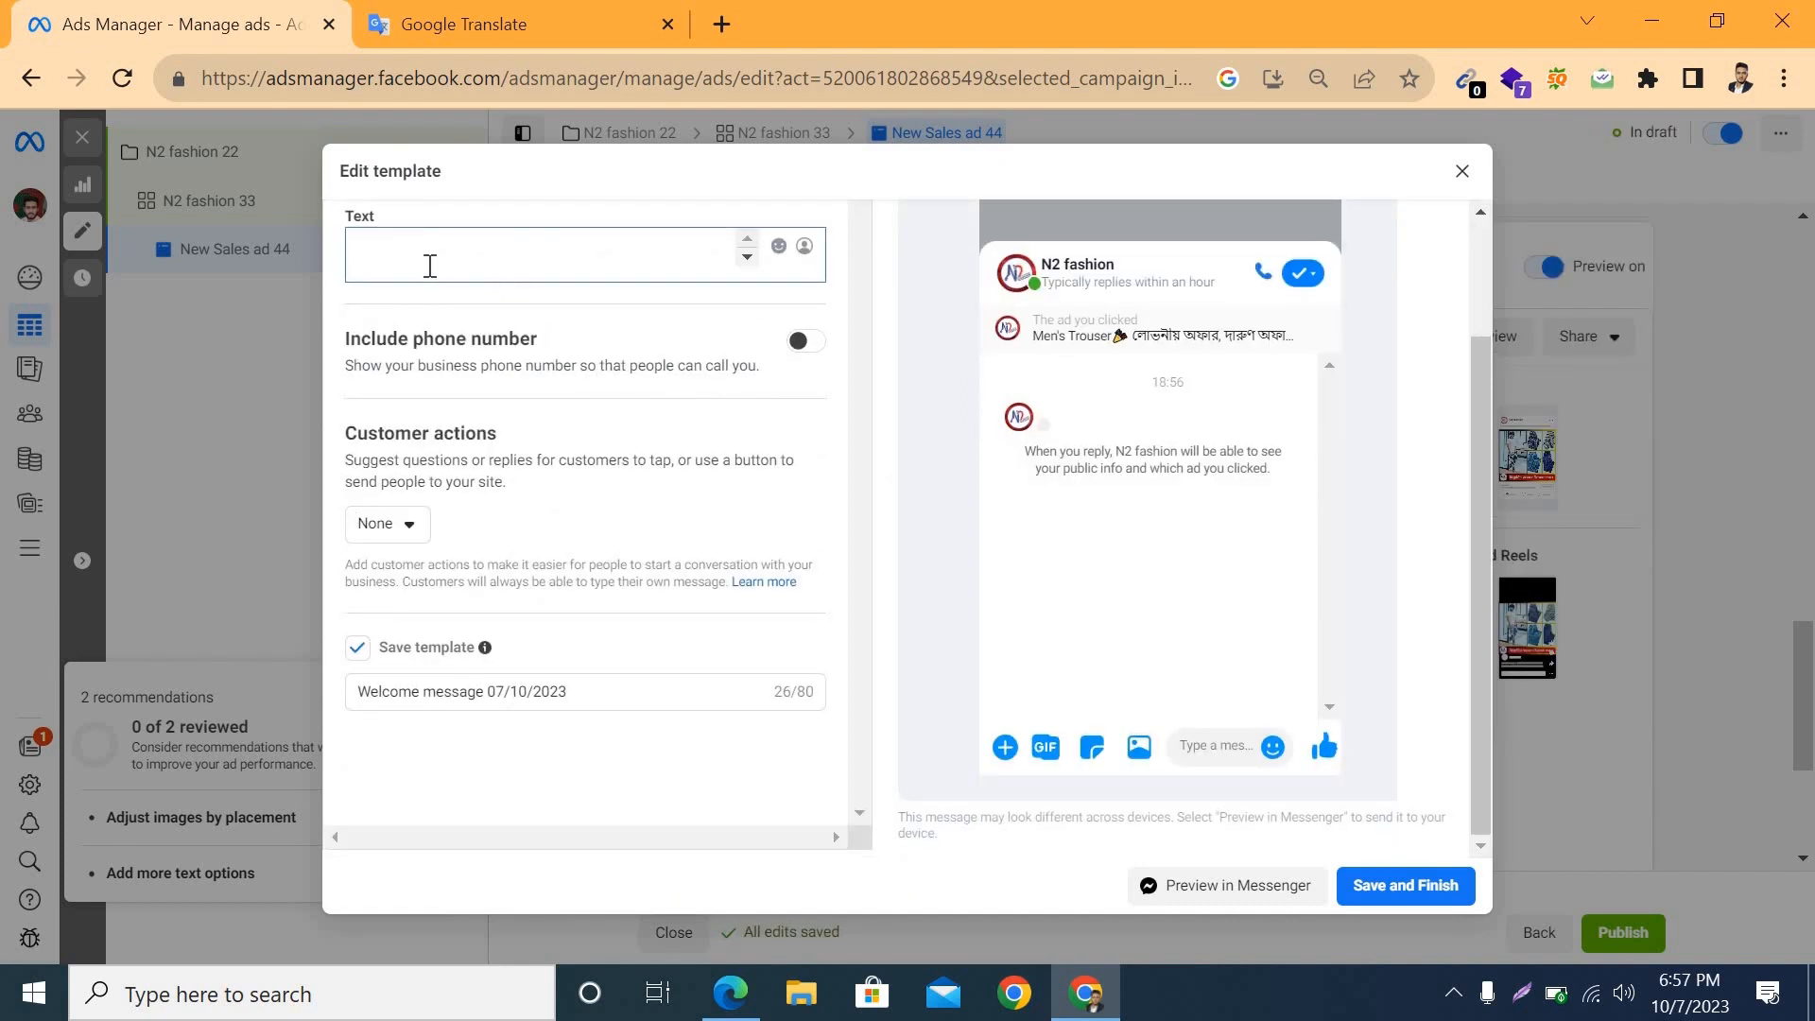
key("ctrl+v")
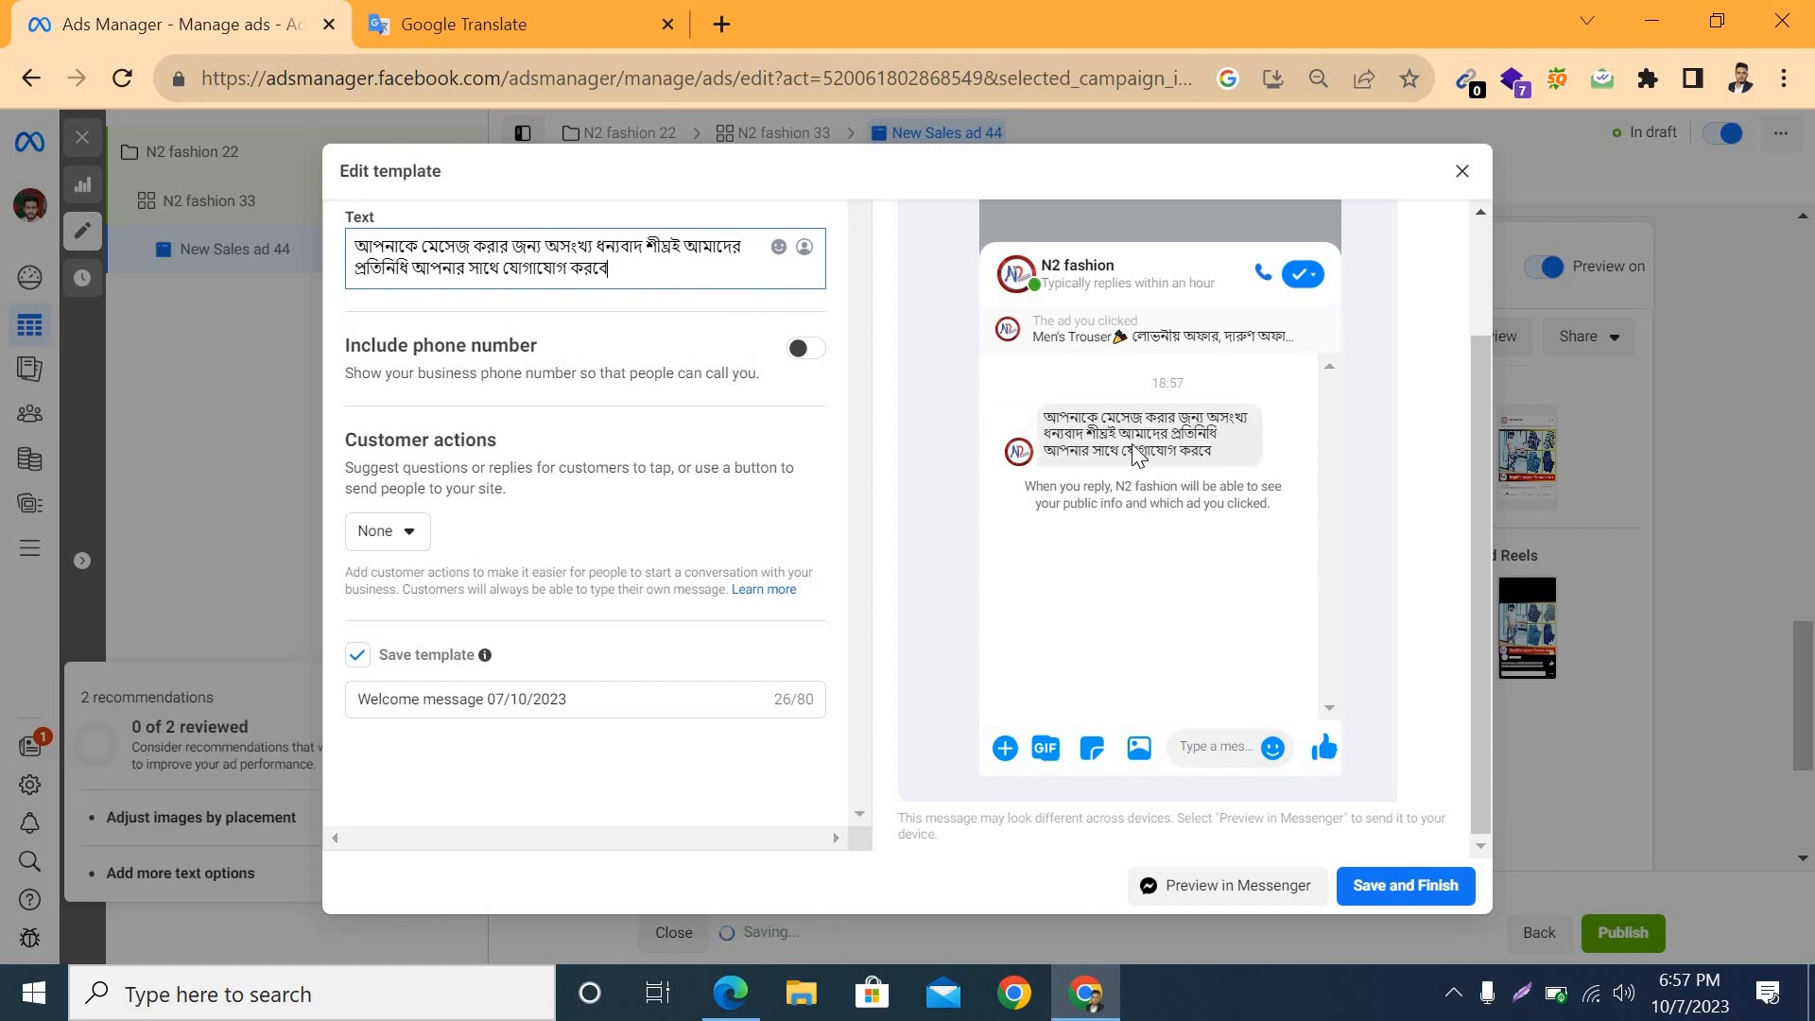
left_click(1380, 891)
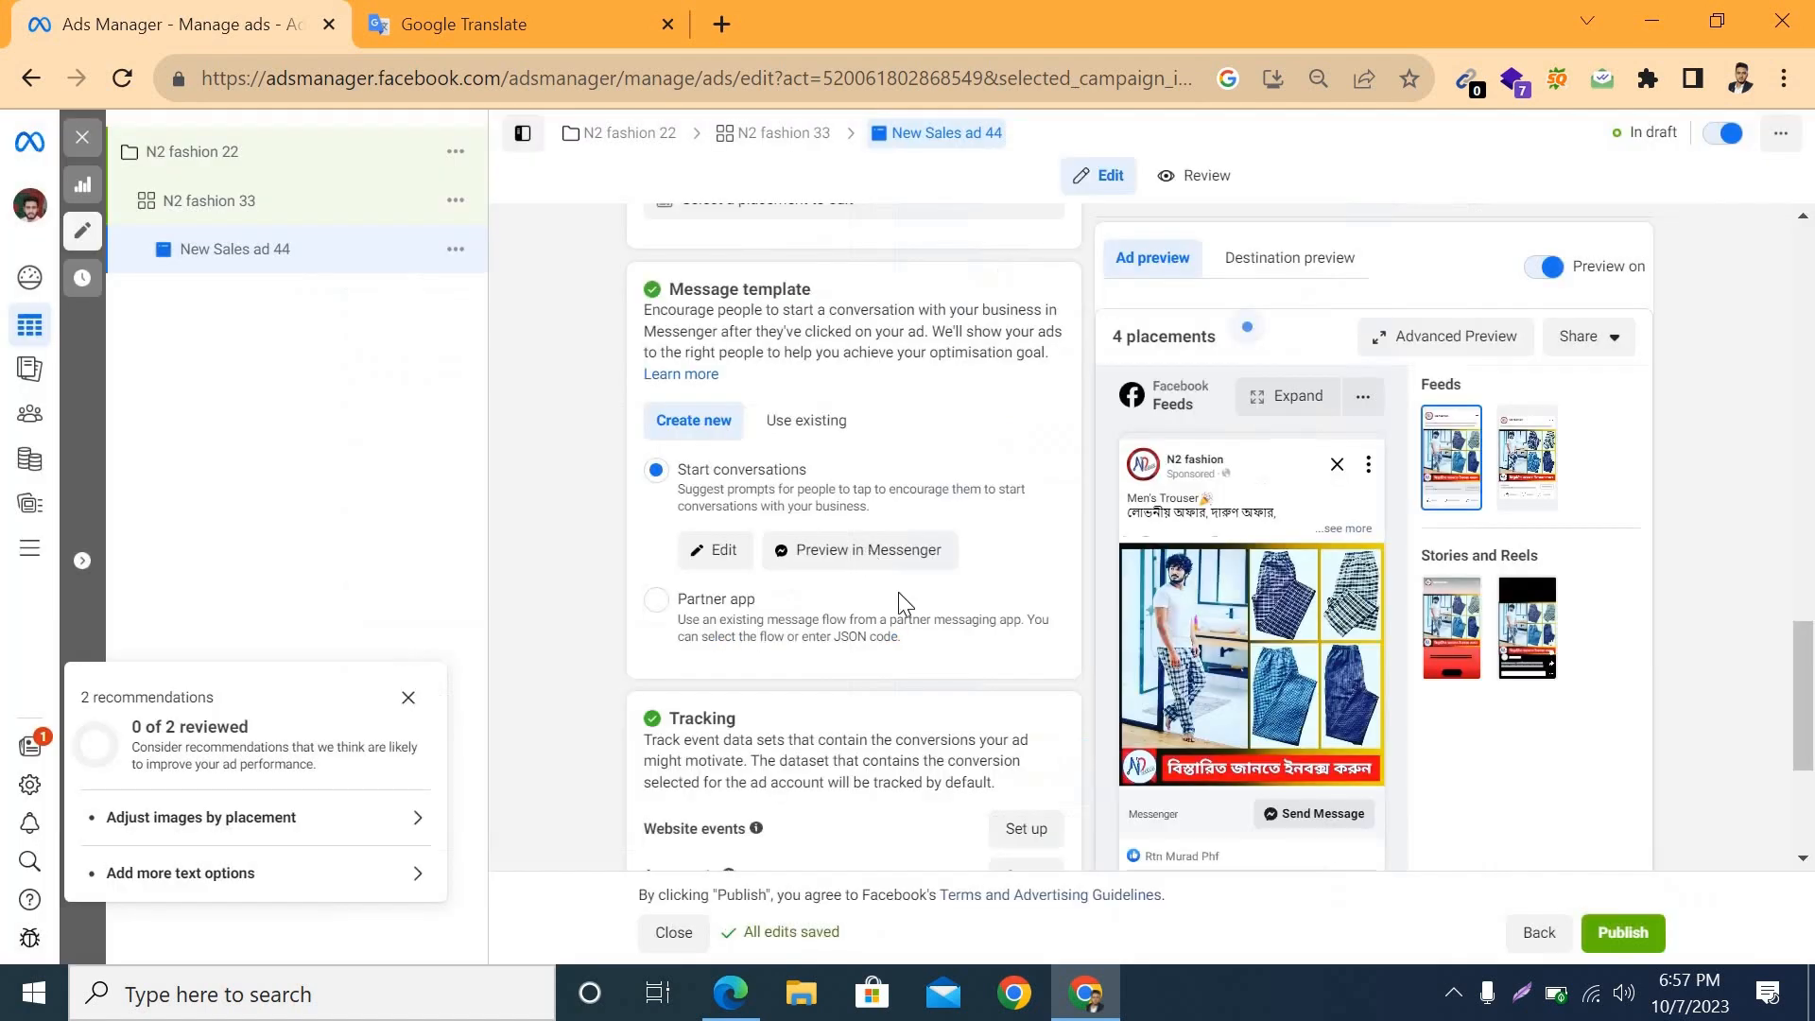
scroll(1002, 679, "down", 3)
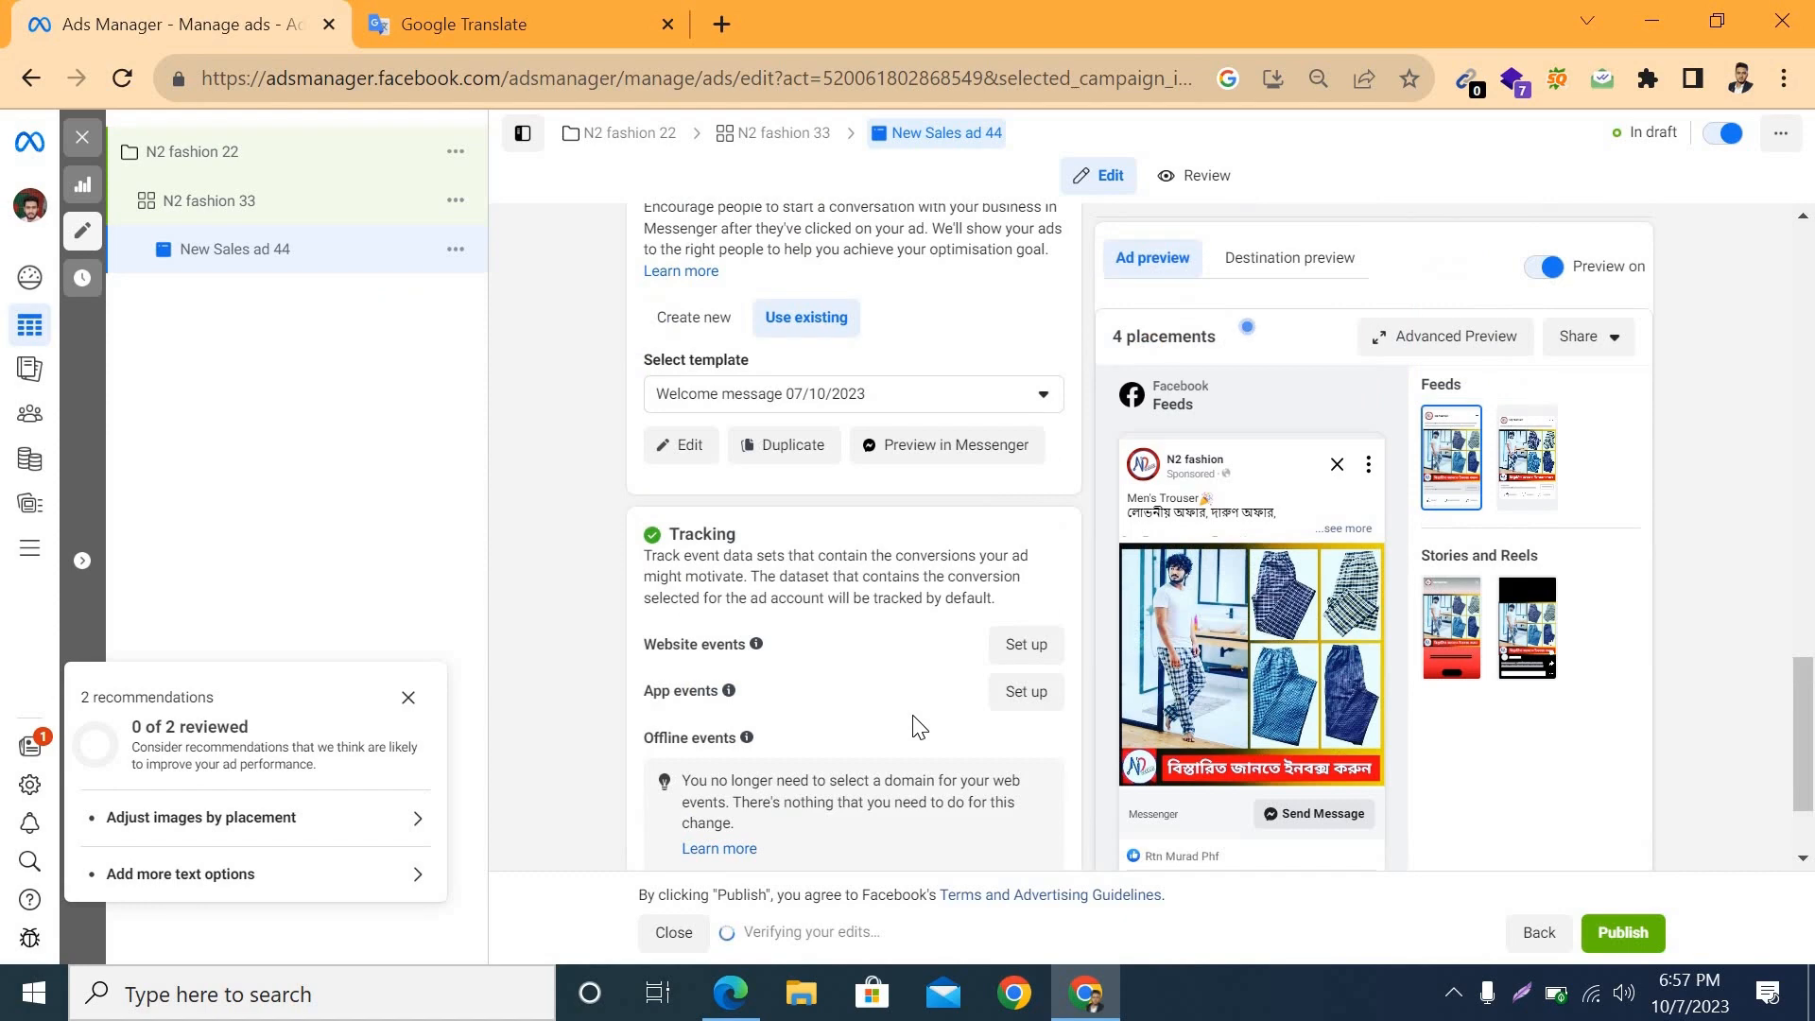
scroll(913, 717, "up", 3)
scroll(914, 716, "right", 3)
scroll(914, 717, "up", 1)
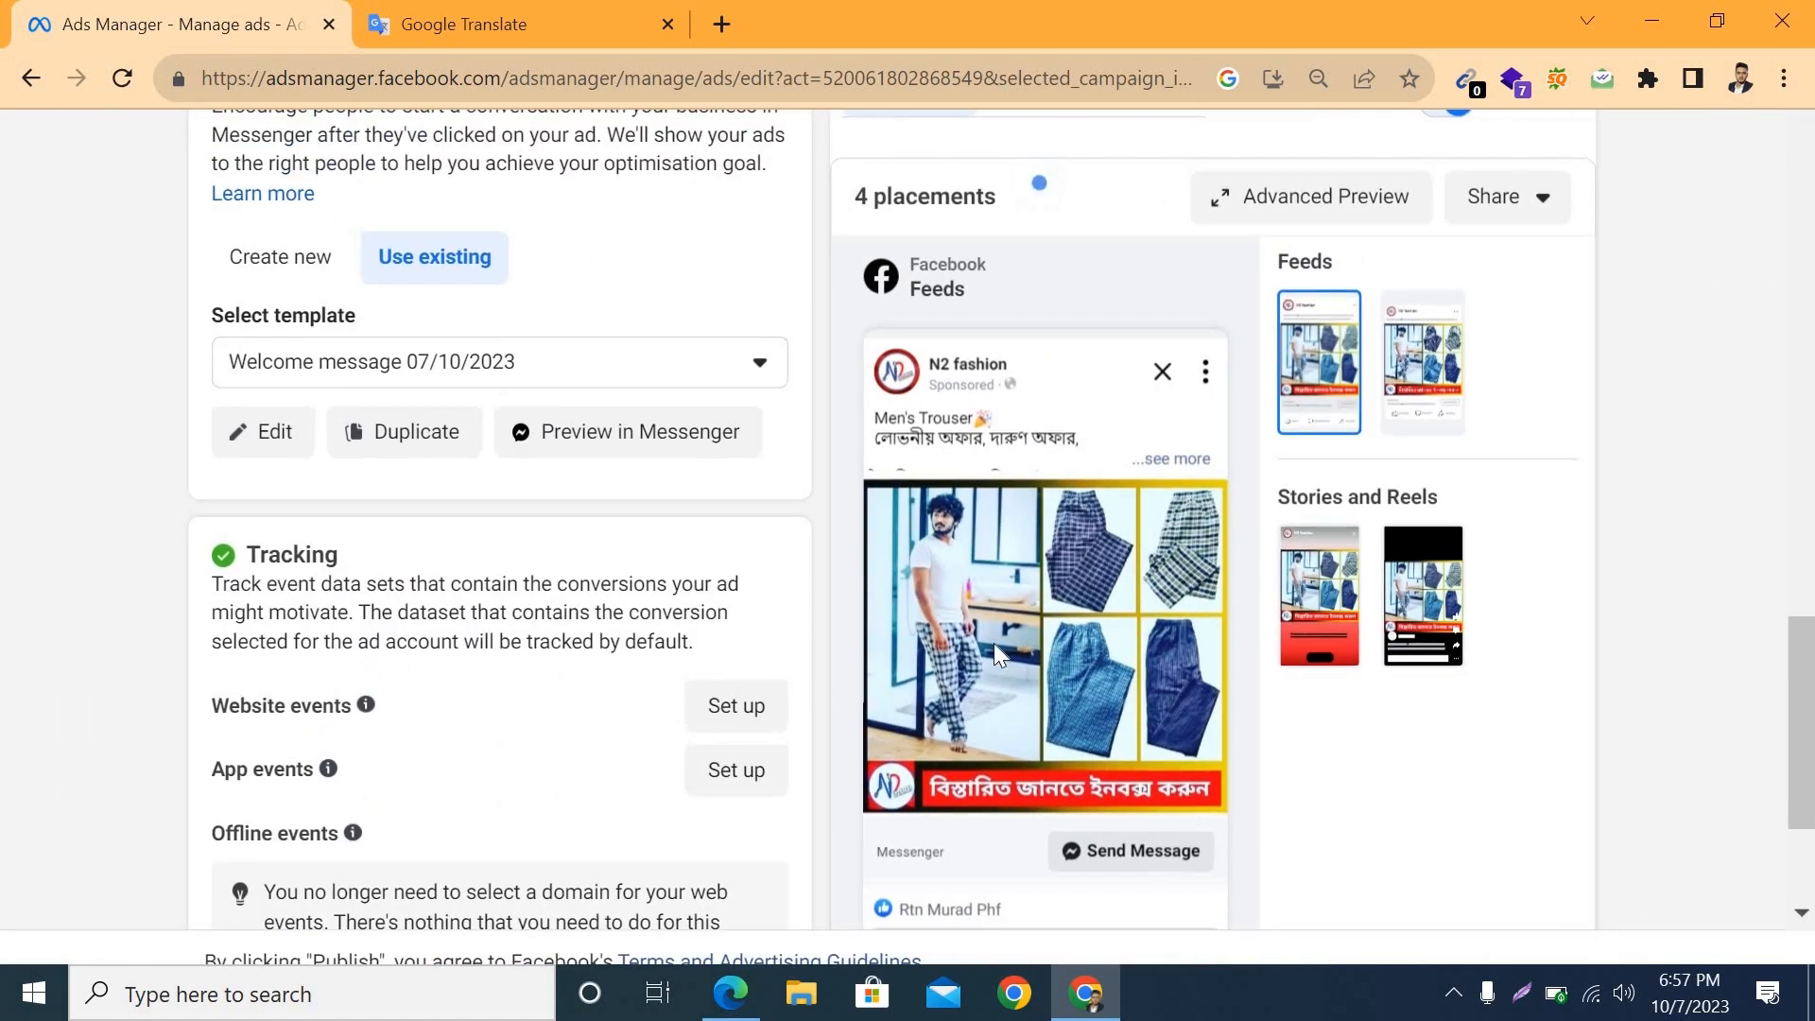
Step: Review the New Sales ad 44 settings, covering its identity, ad creative, primary text, call to action, message template and tracking
scroll(933, 741, "down", 2)
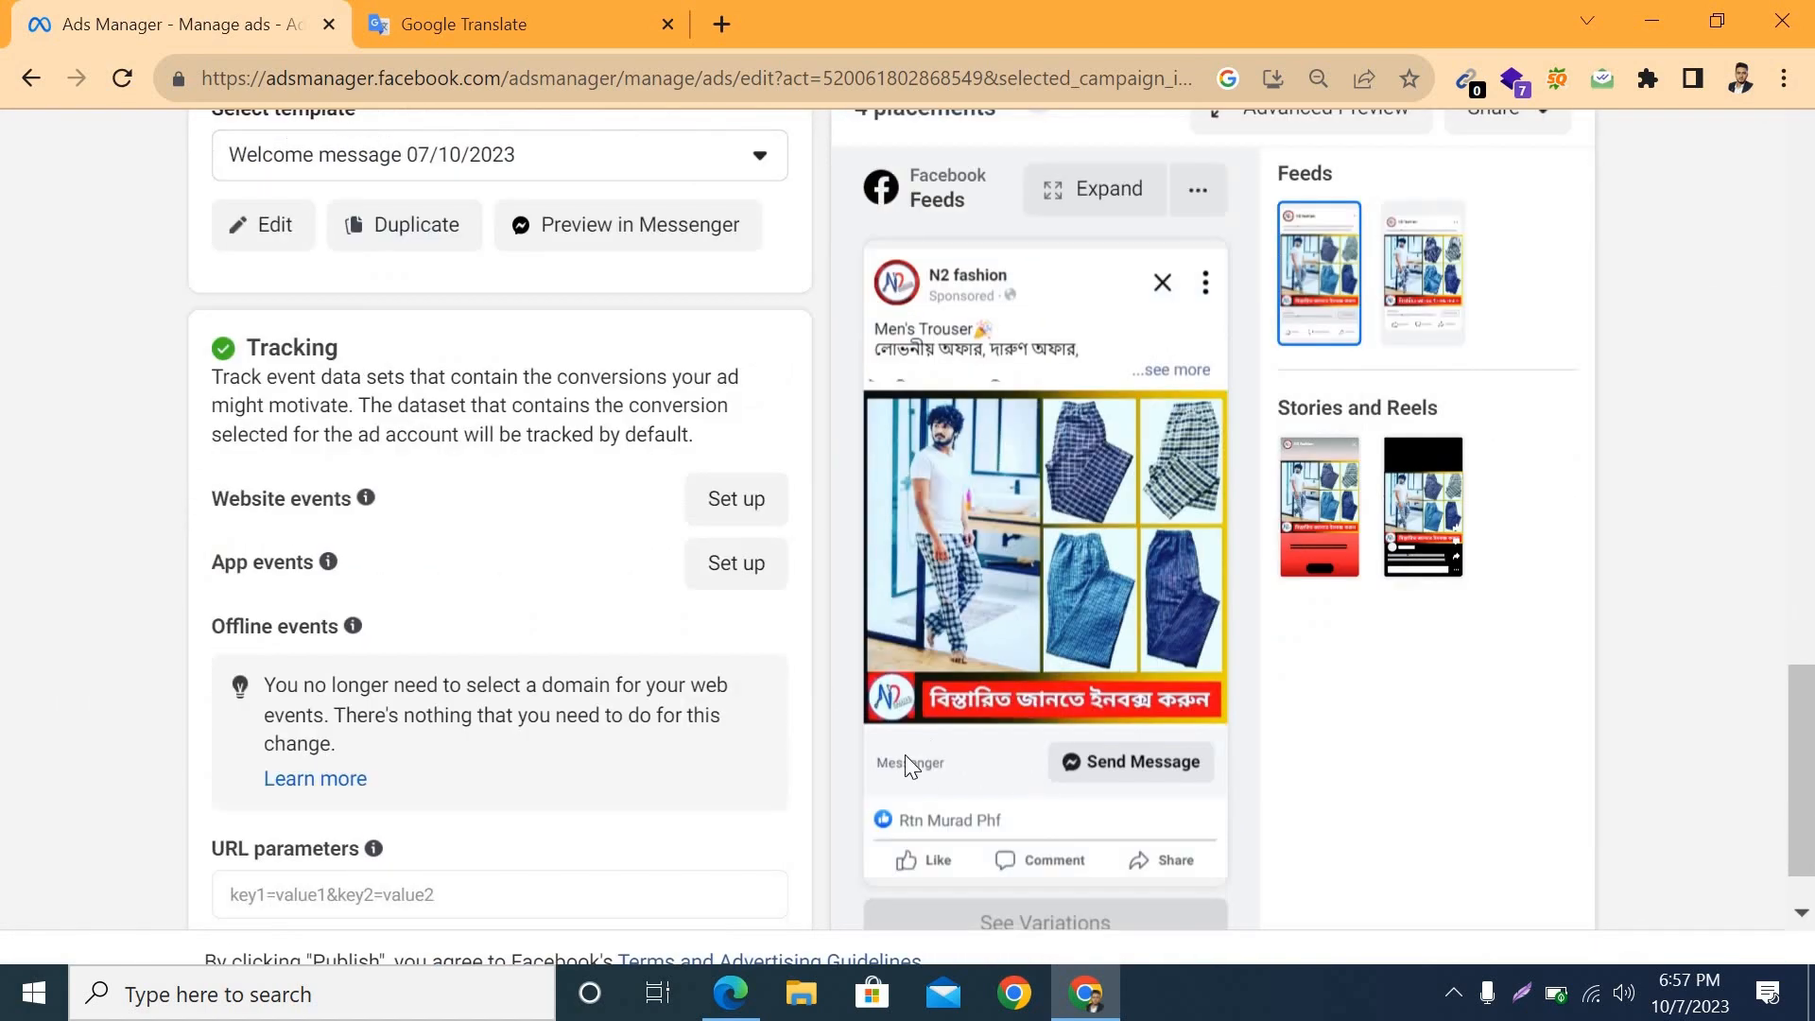
scroll(612, 633, "up", 3)
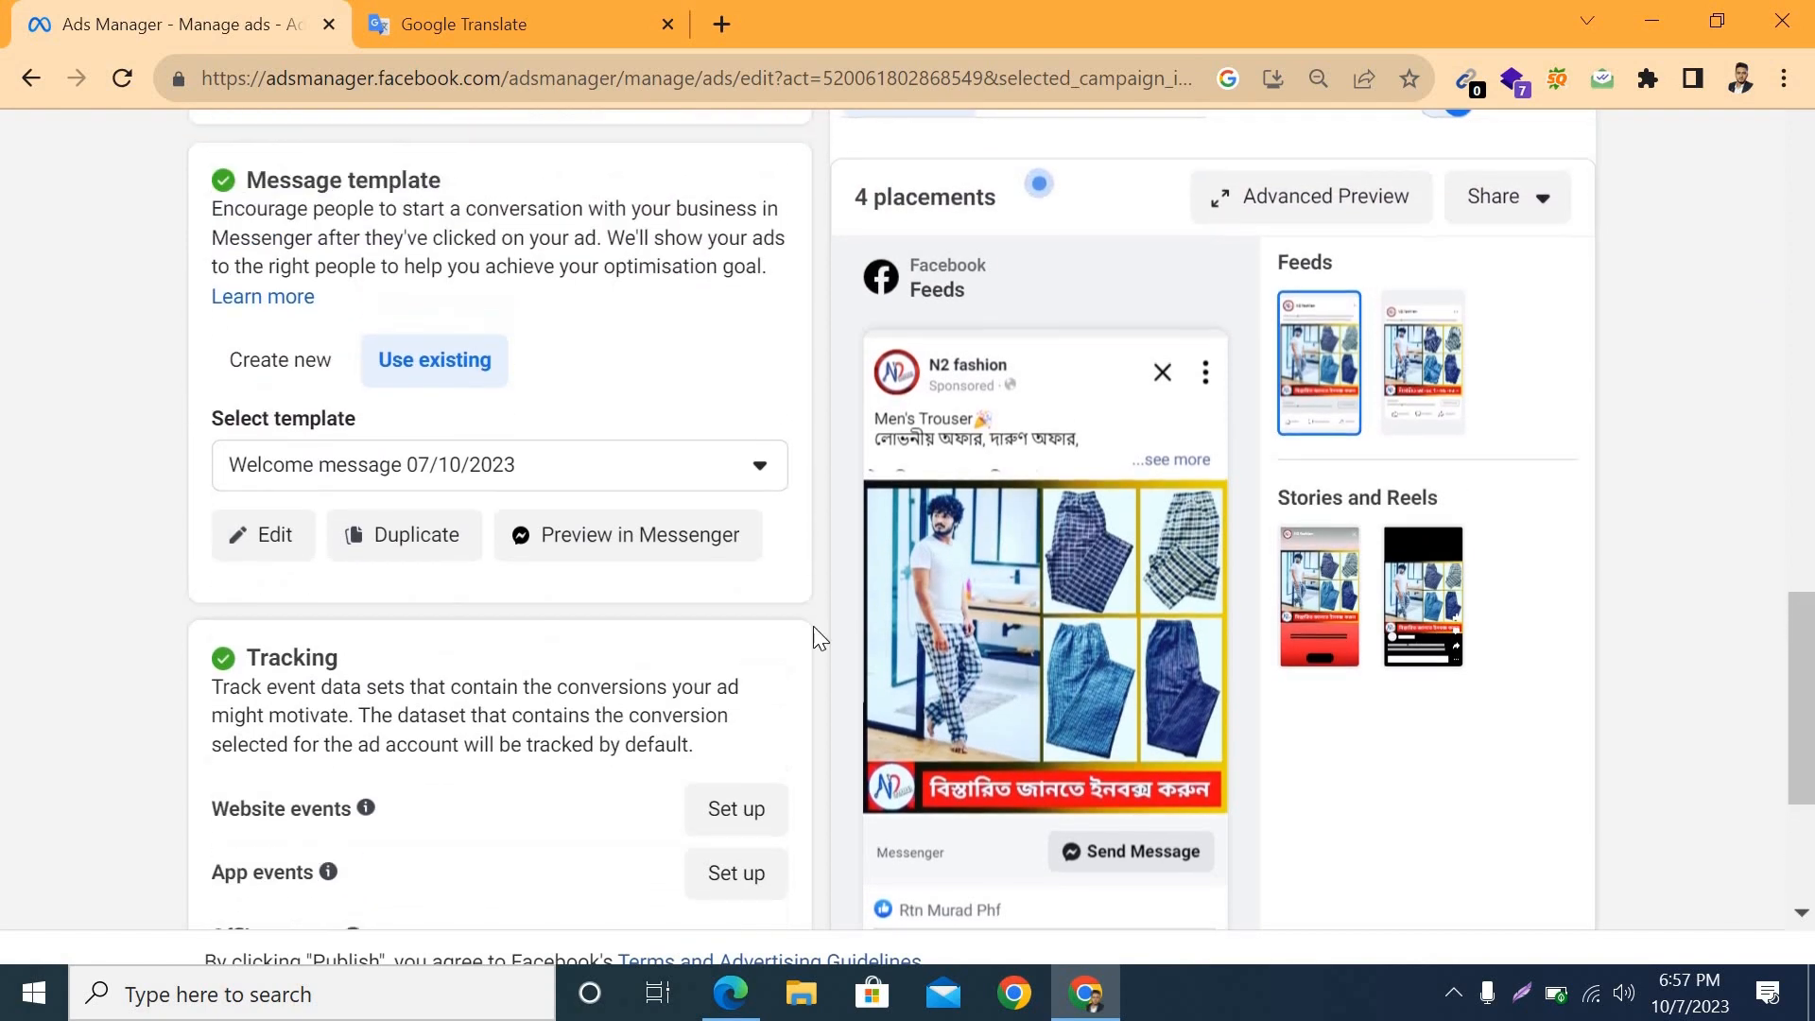
scroll(871, 208, "up", 1)
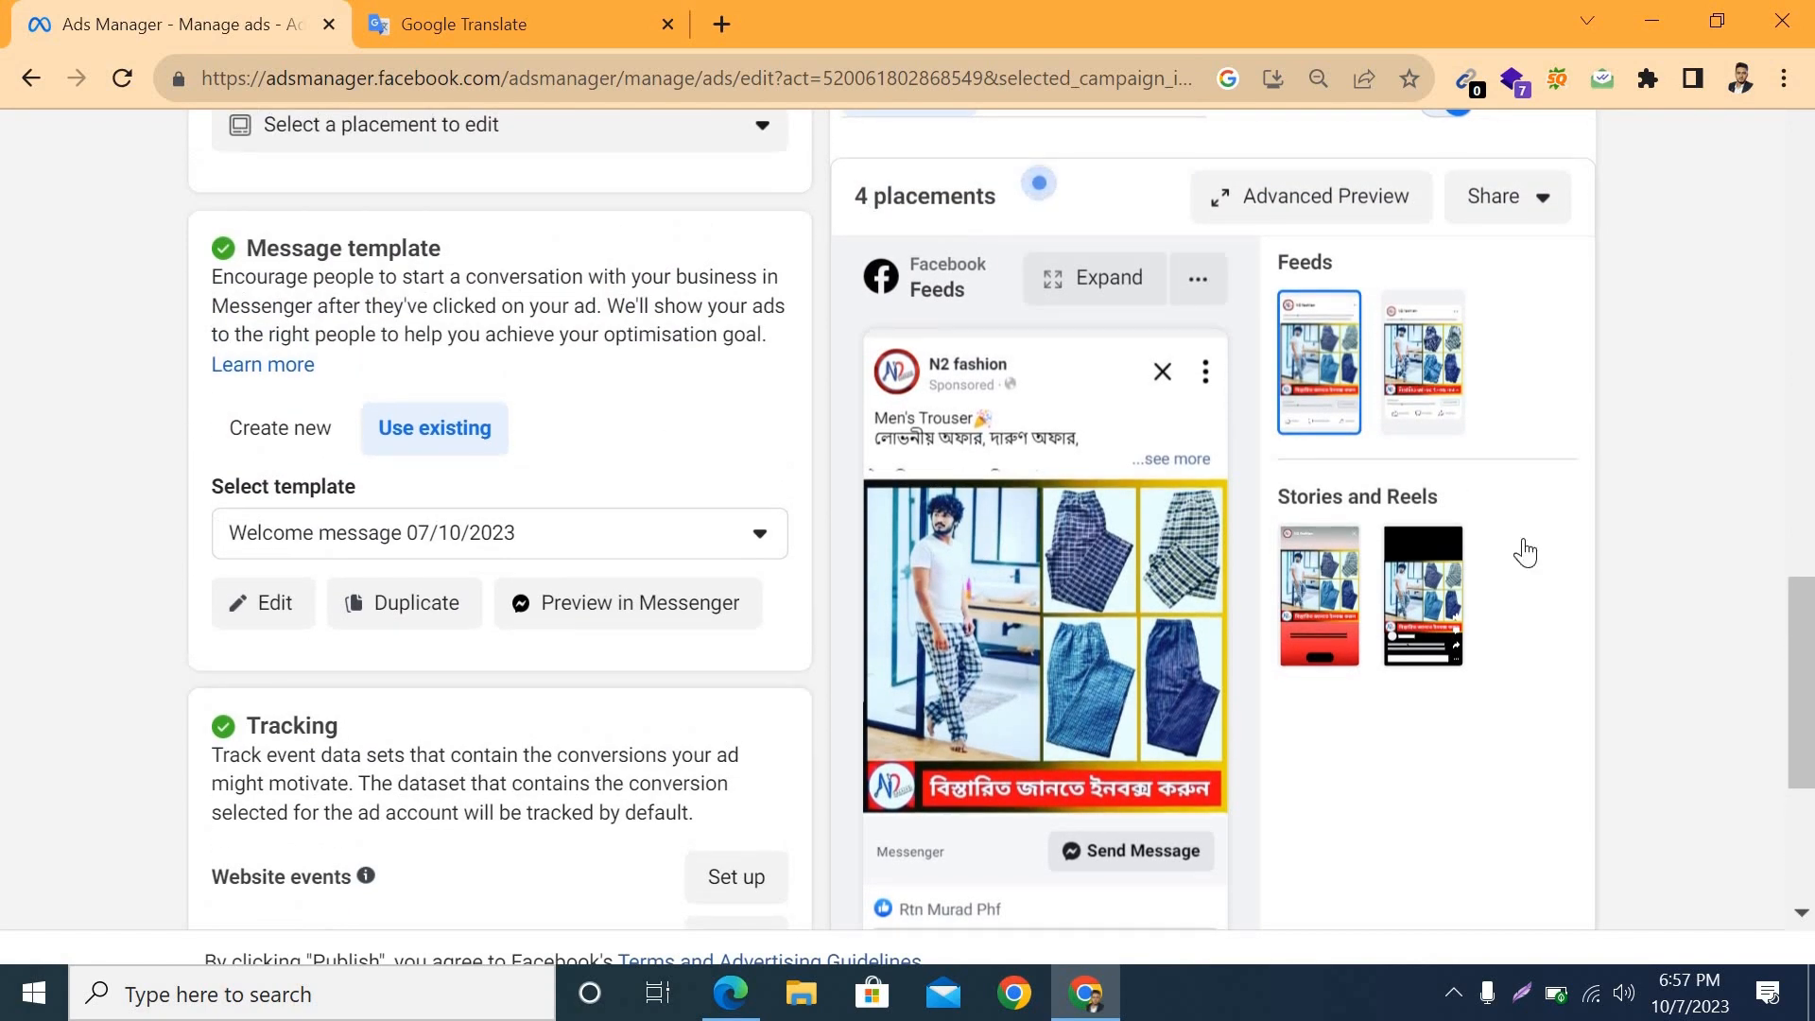
scroll(558, 634, "up", 6)
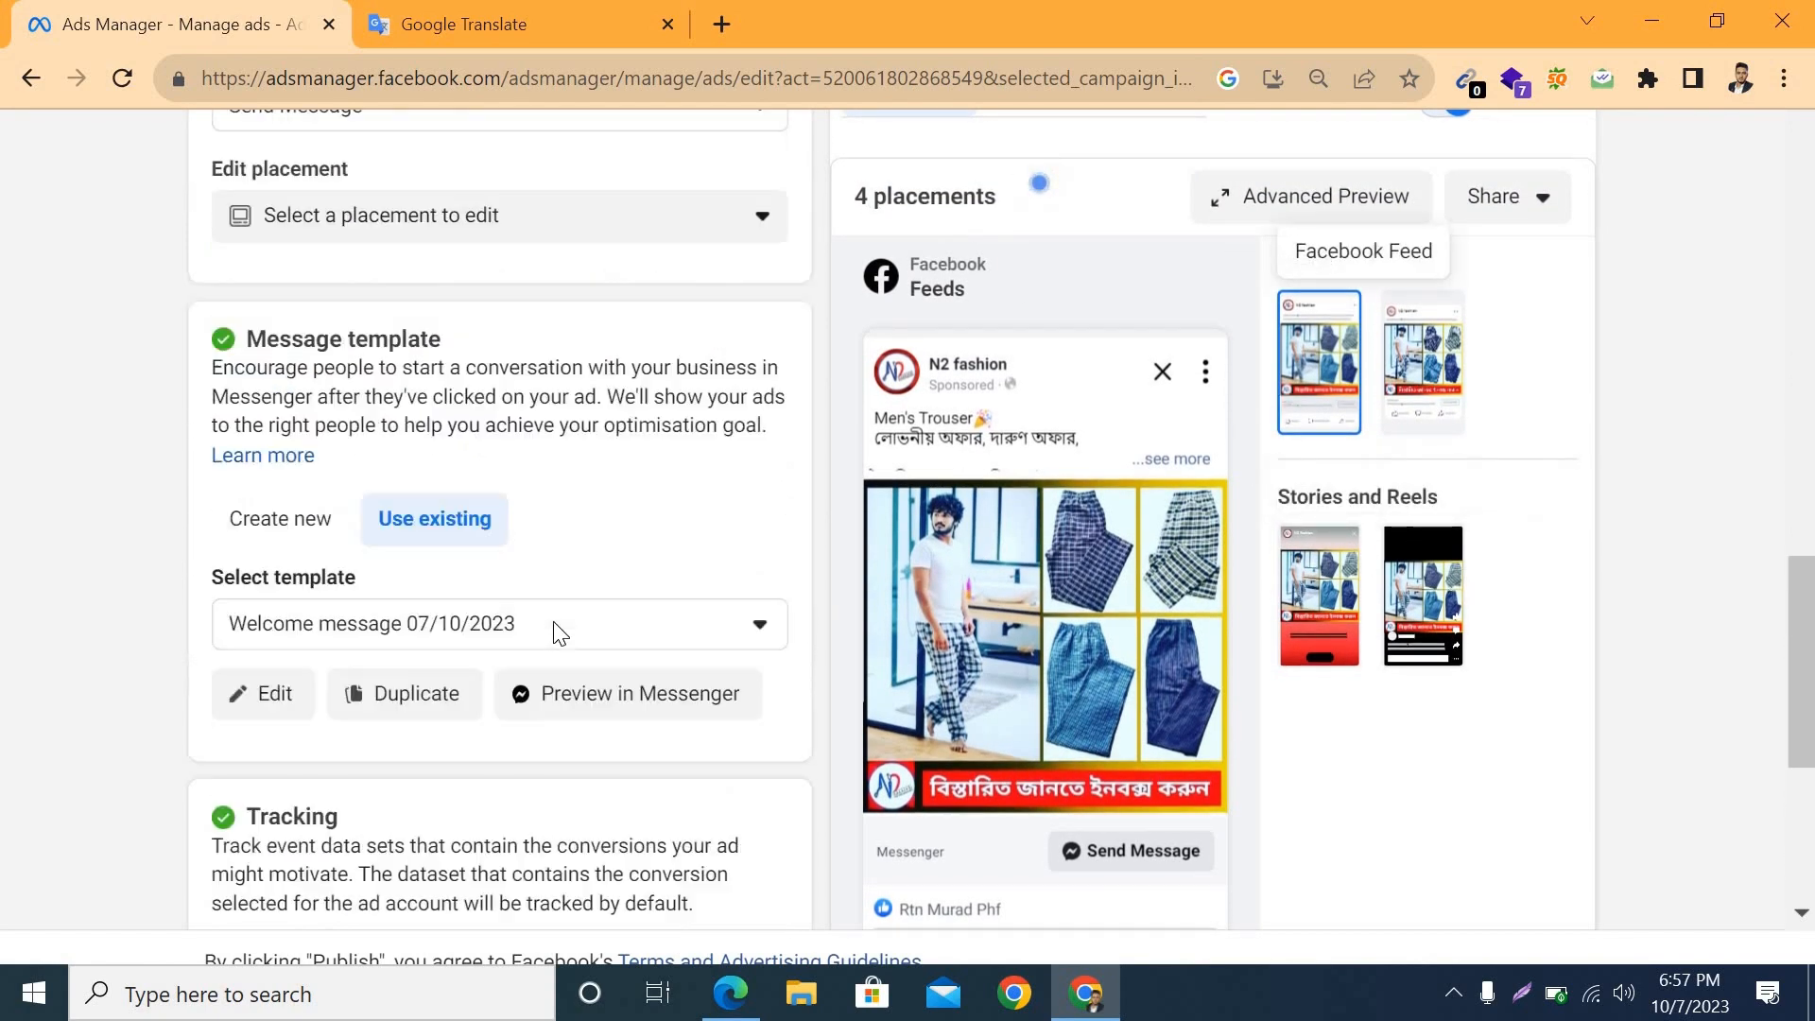
scroll(378, 440, "up", 5)
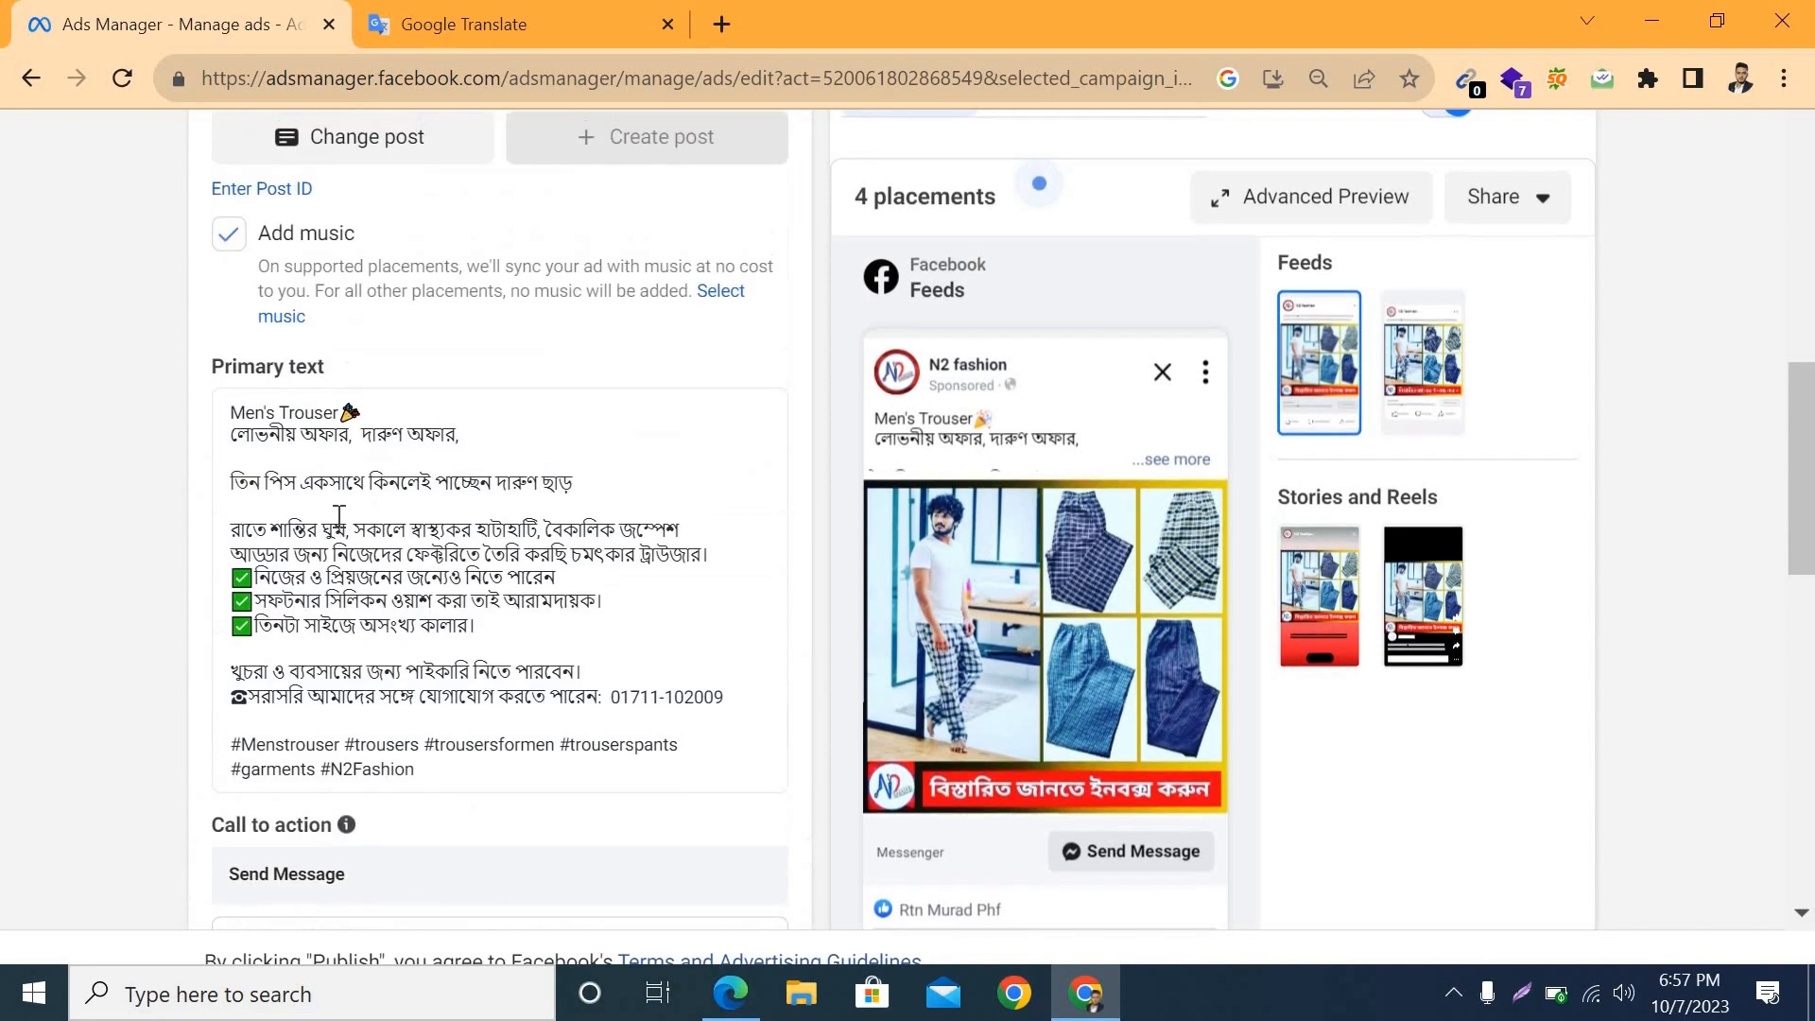
scroll(381, 440, "up", 6)
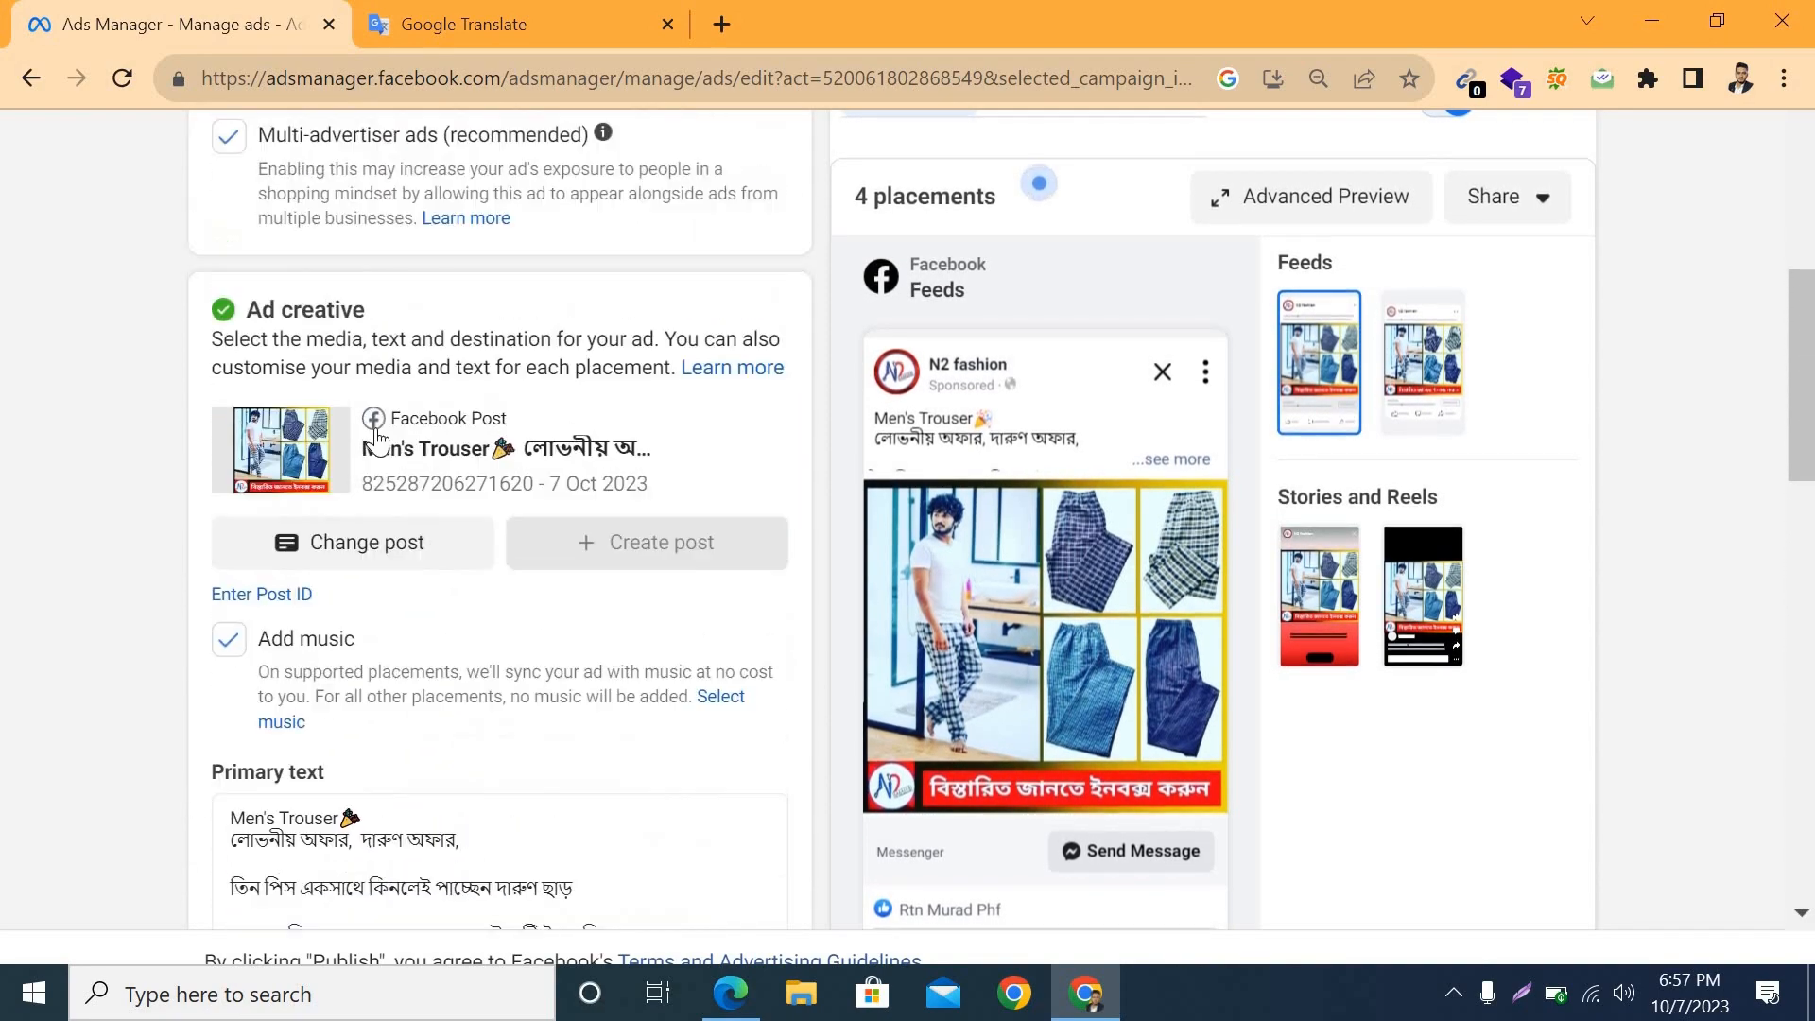
scroll(540, 446, "up", 5)
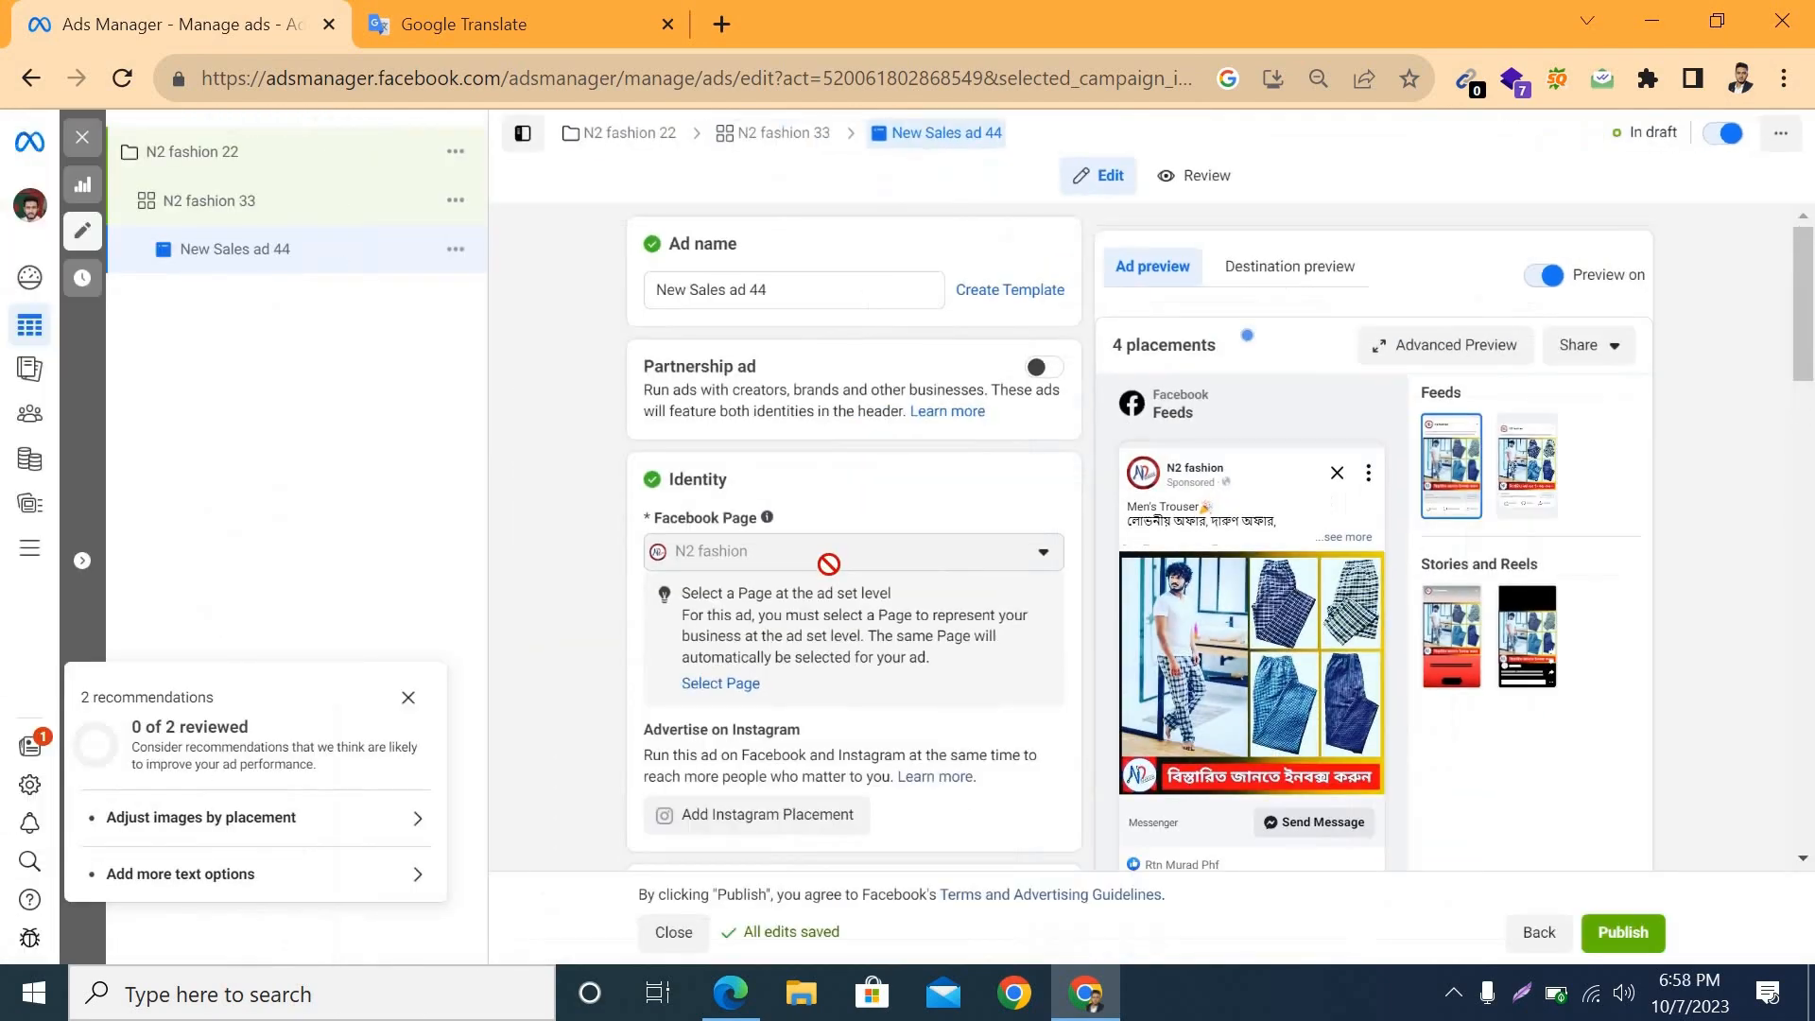
scroll(832, 577, "down", 10)
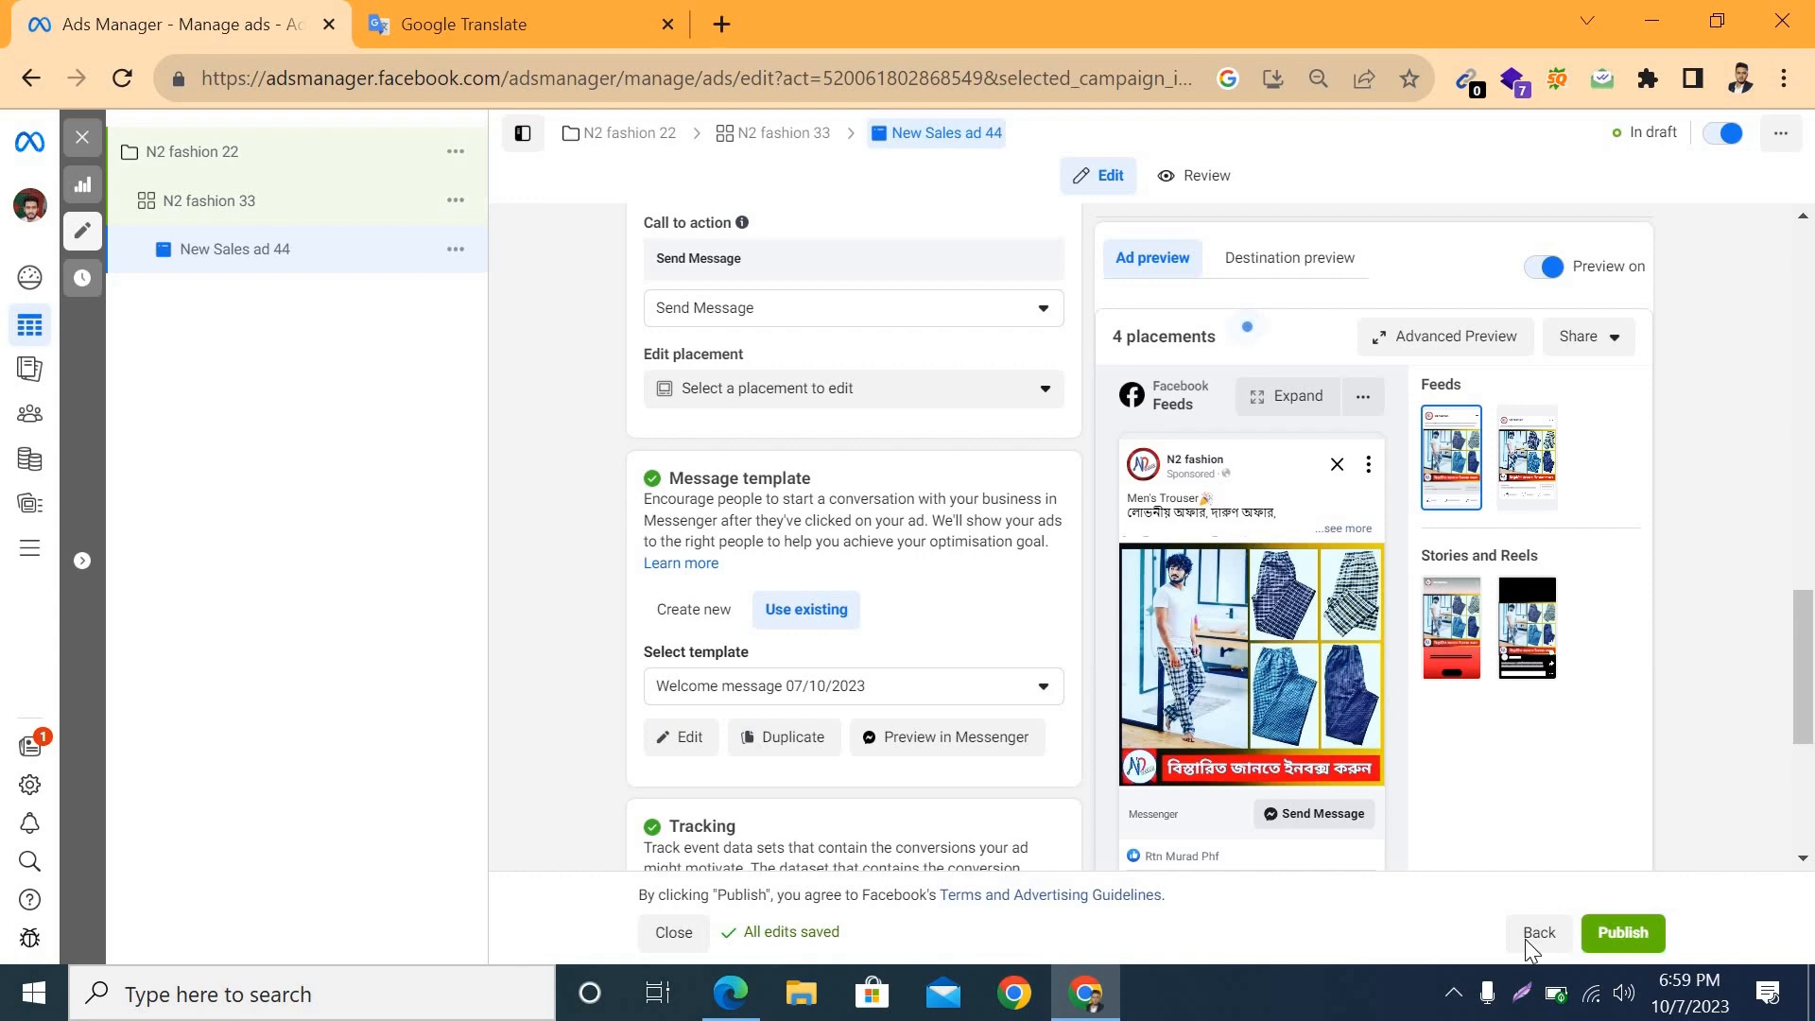
Step: Publish the N2 fashion 22 campaign with its ad set and ad, and close the editor
left_click(1640, 938)
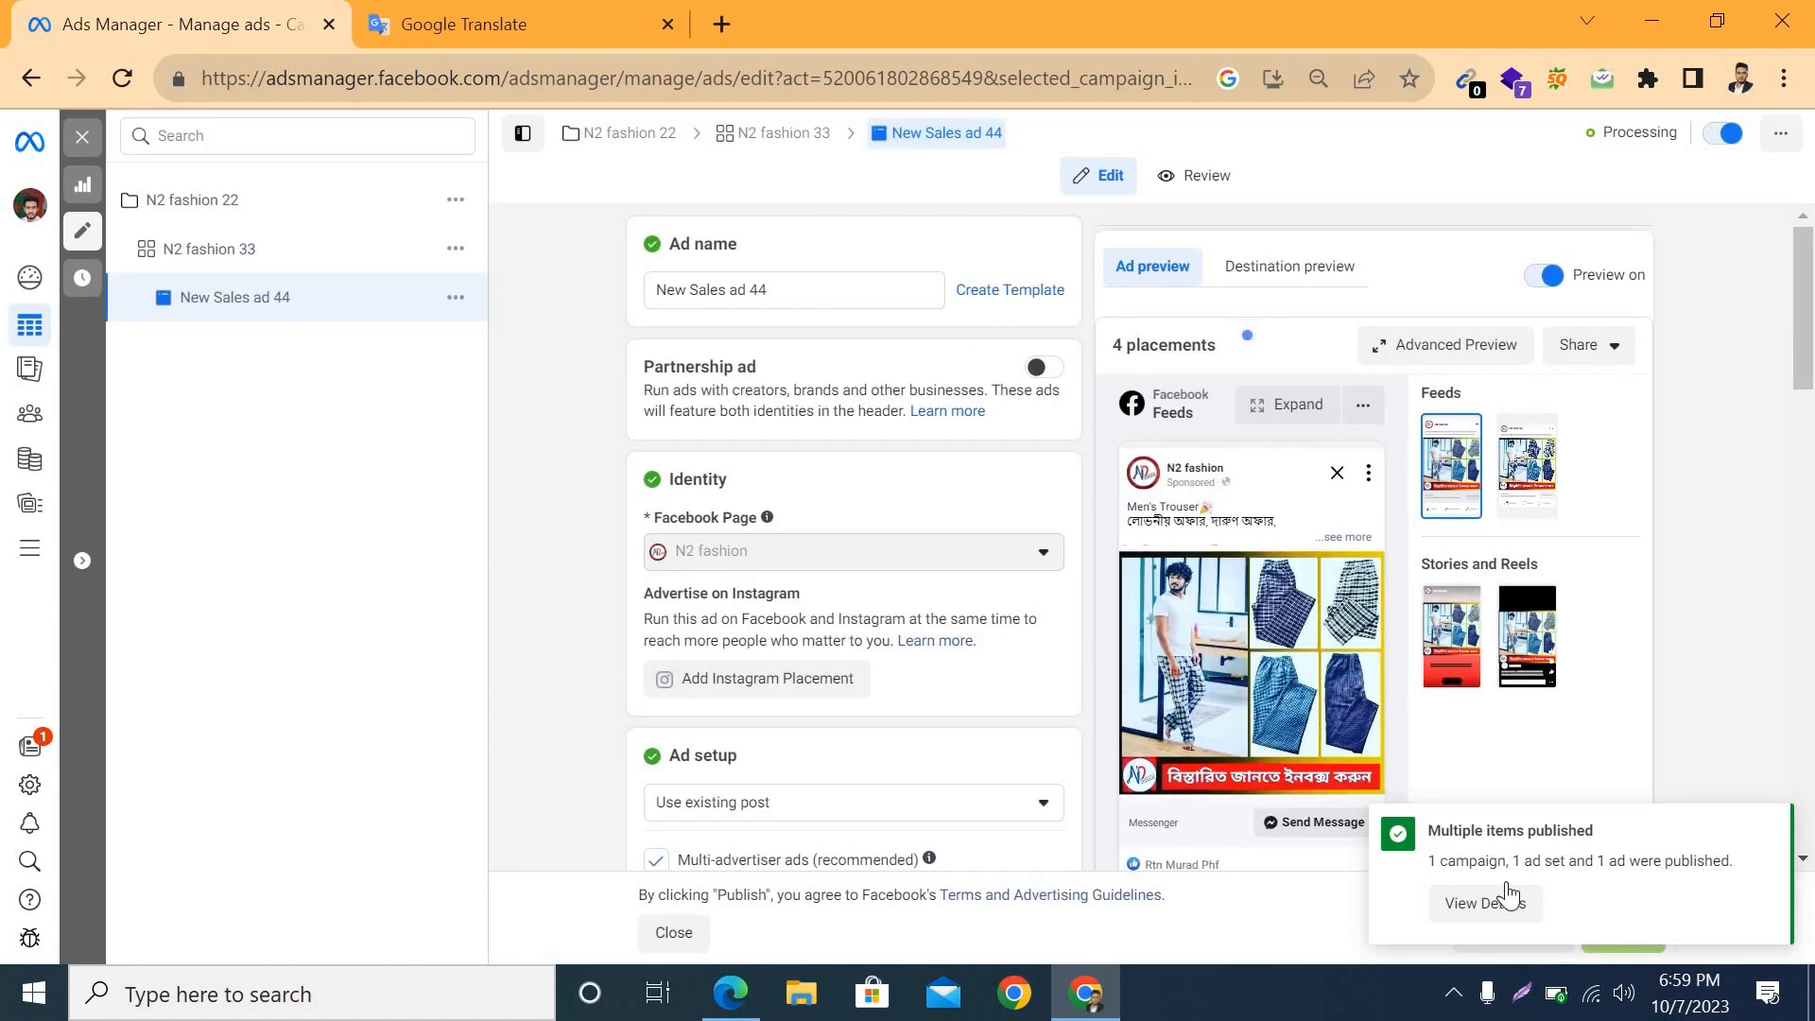
left_click(89, 142)
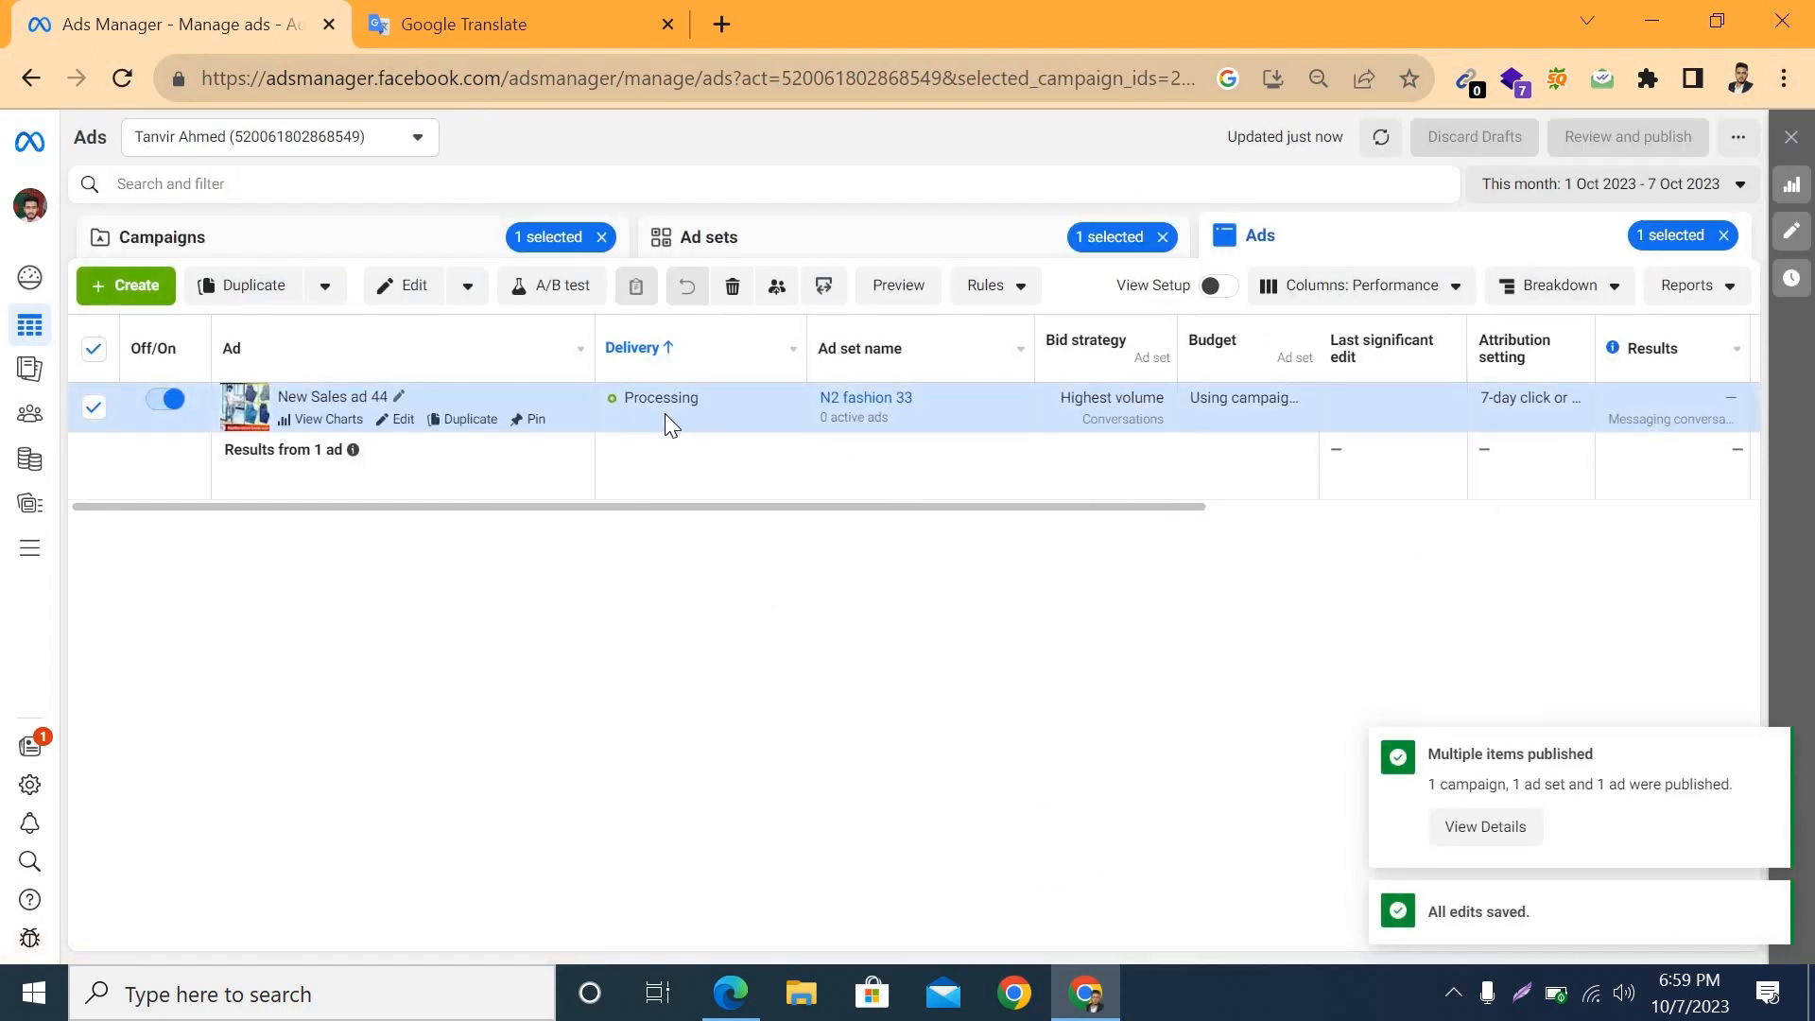
Step: Reload the ads list and examine the ad's delivery, results, reach, impressions, cost per result, rankings and amount spent
left_click(115, 79)
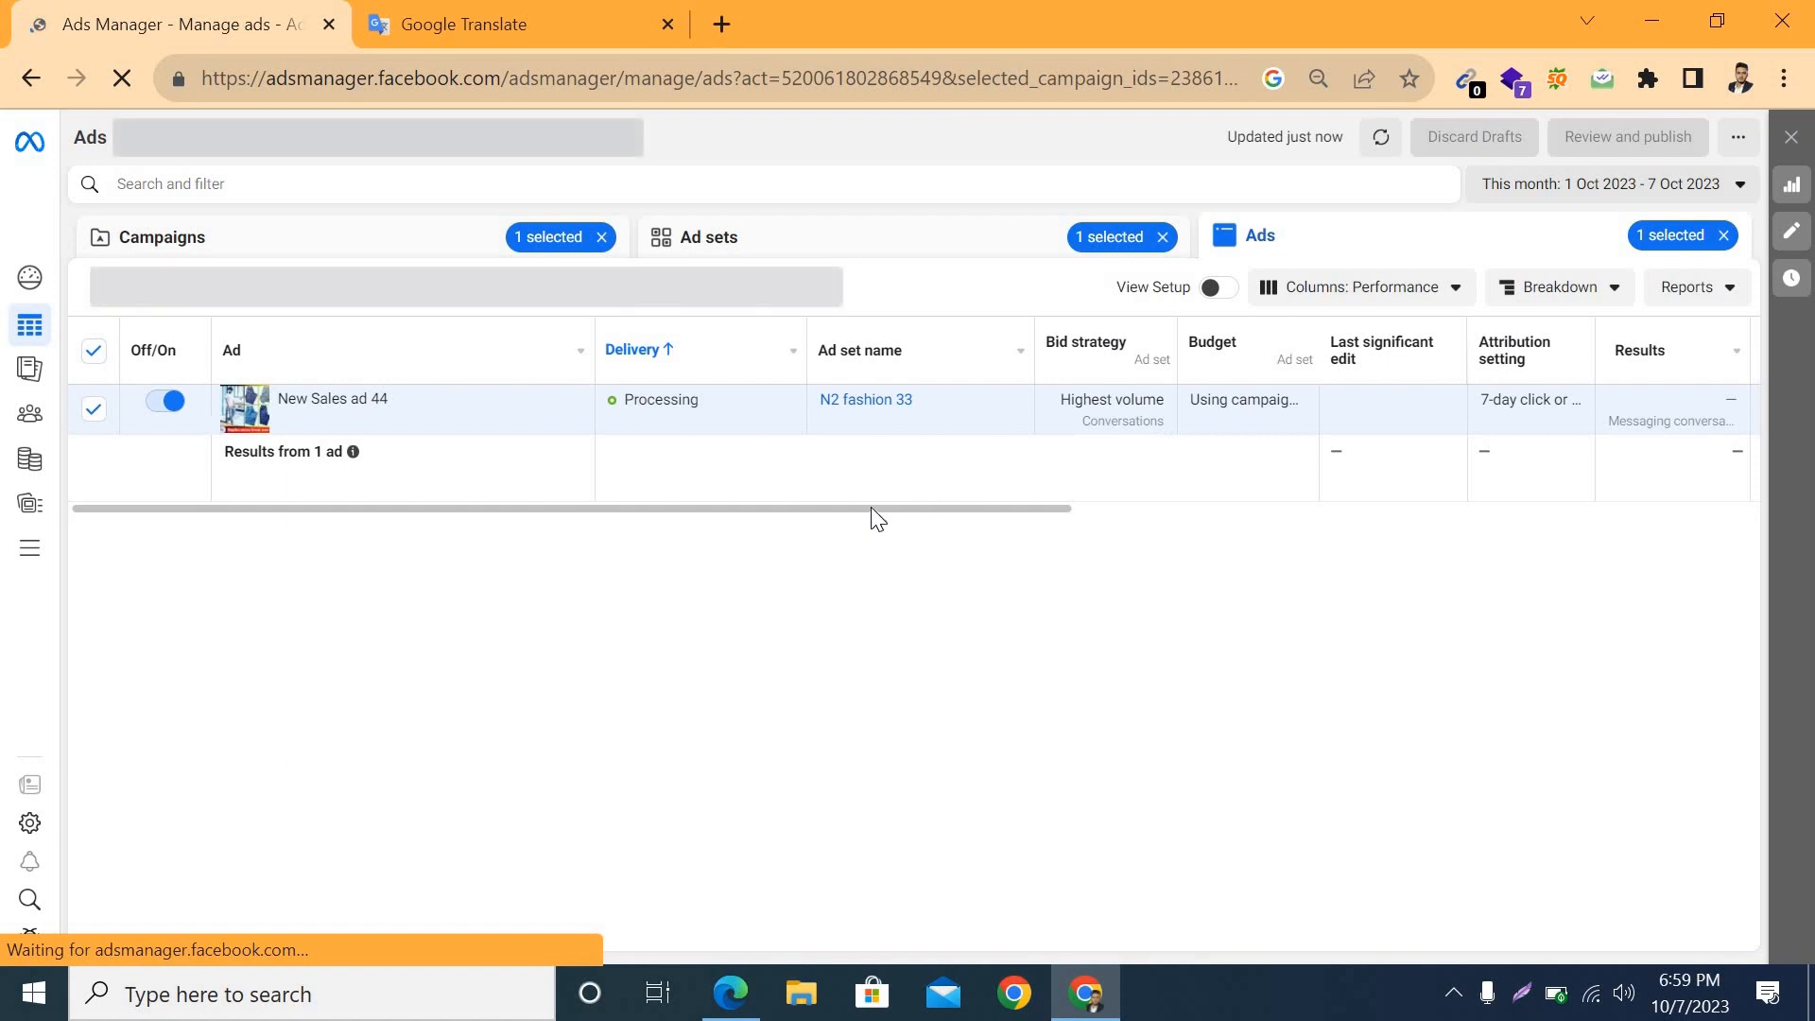
scroll(893, 515, "right", 5)
scroll(955, 383, "right", 2)
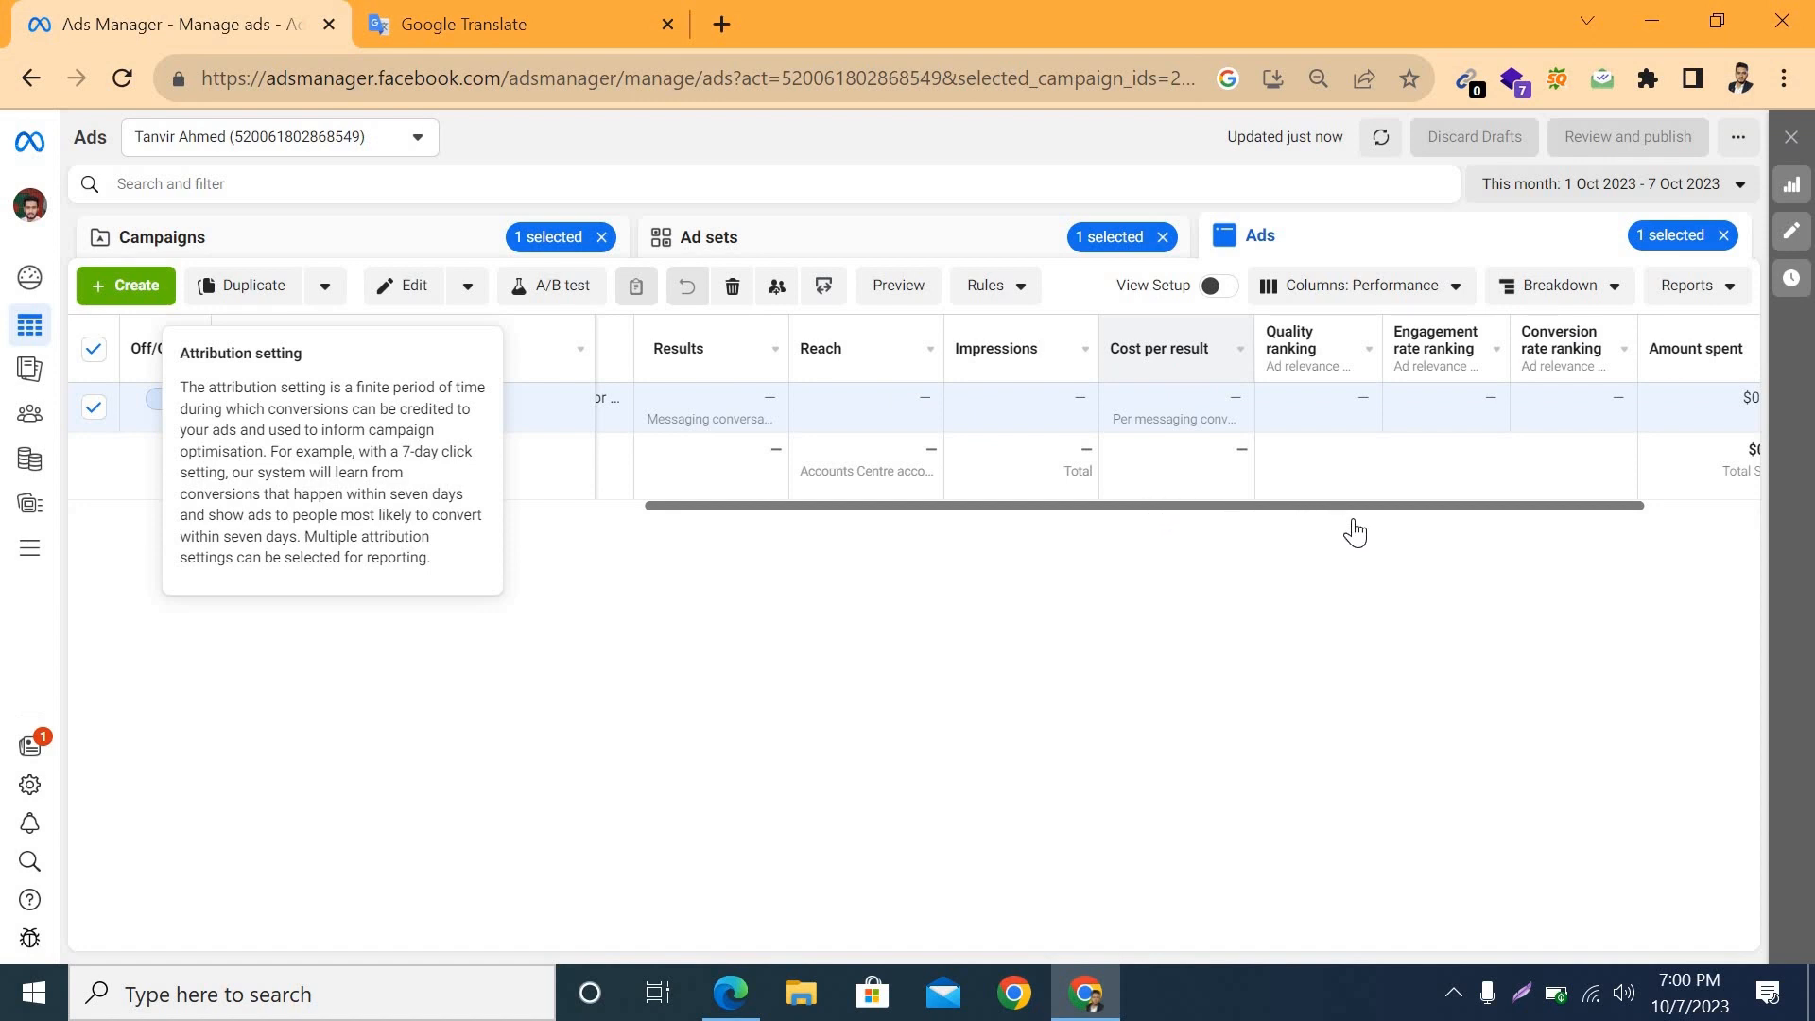
scroll(845, 393, "right", 3)
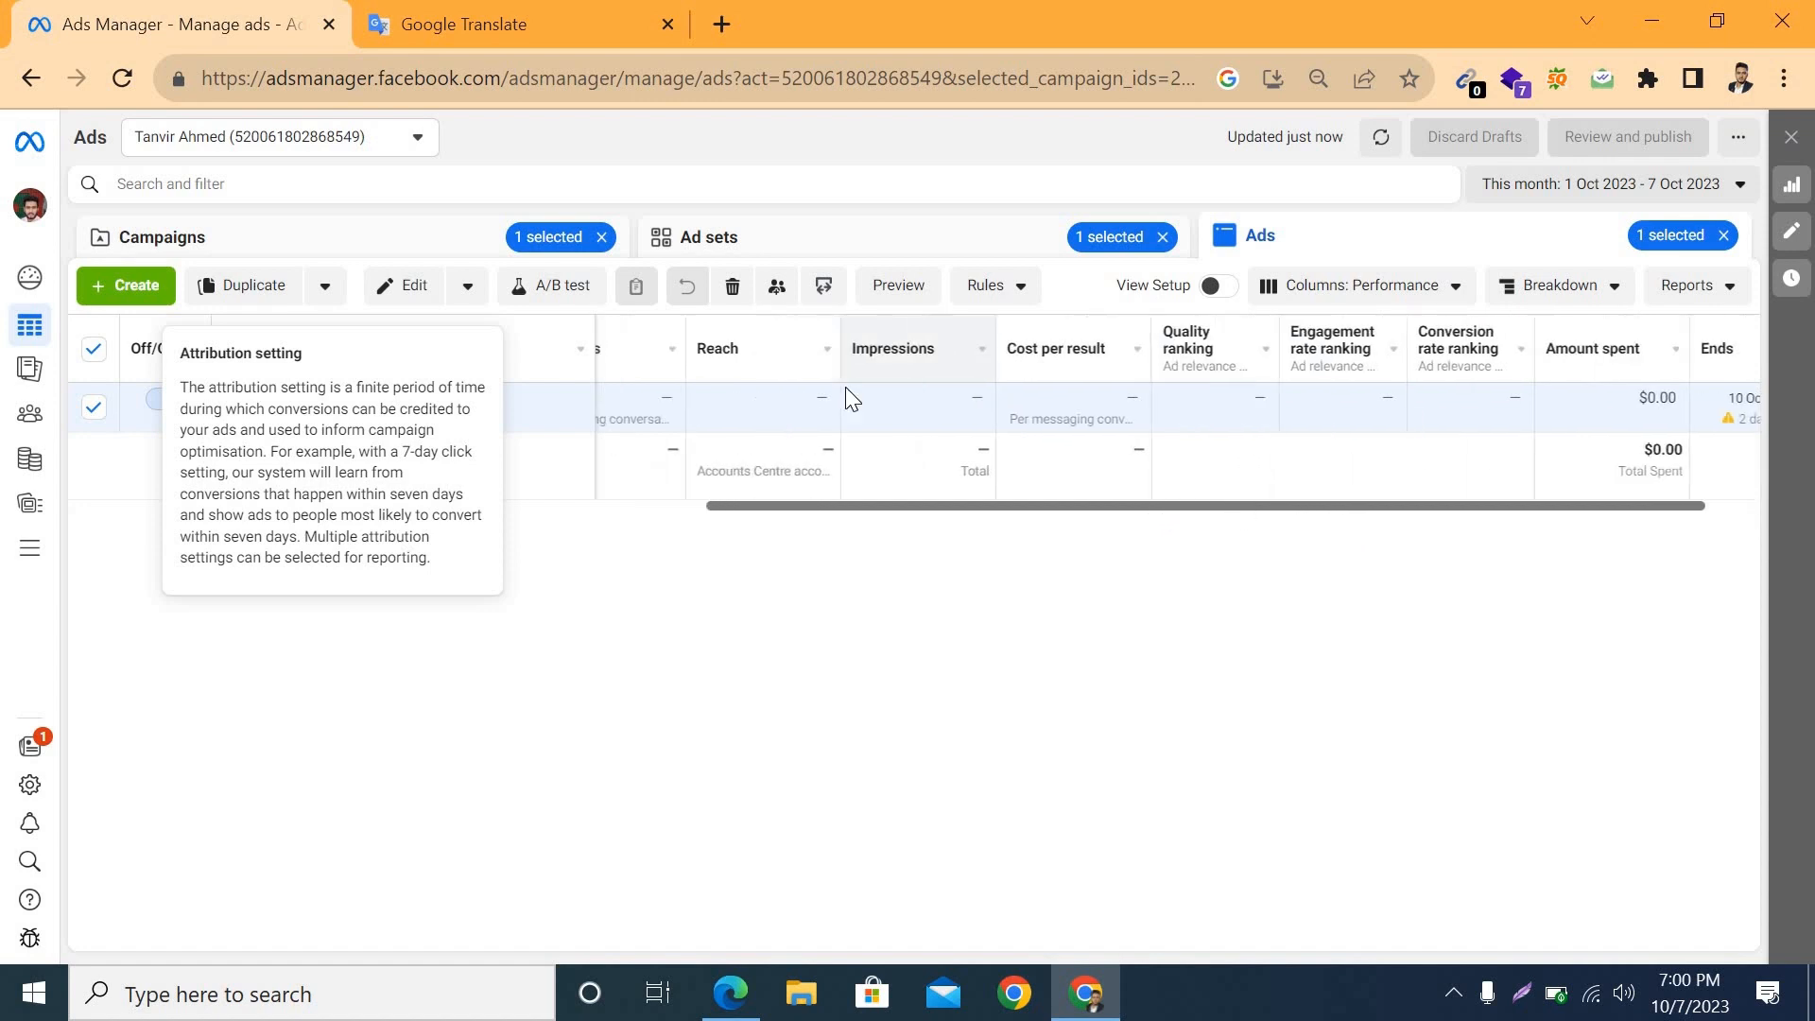